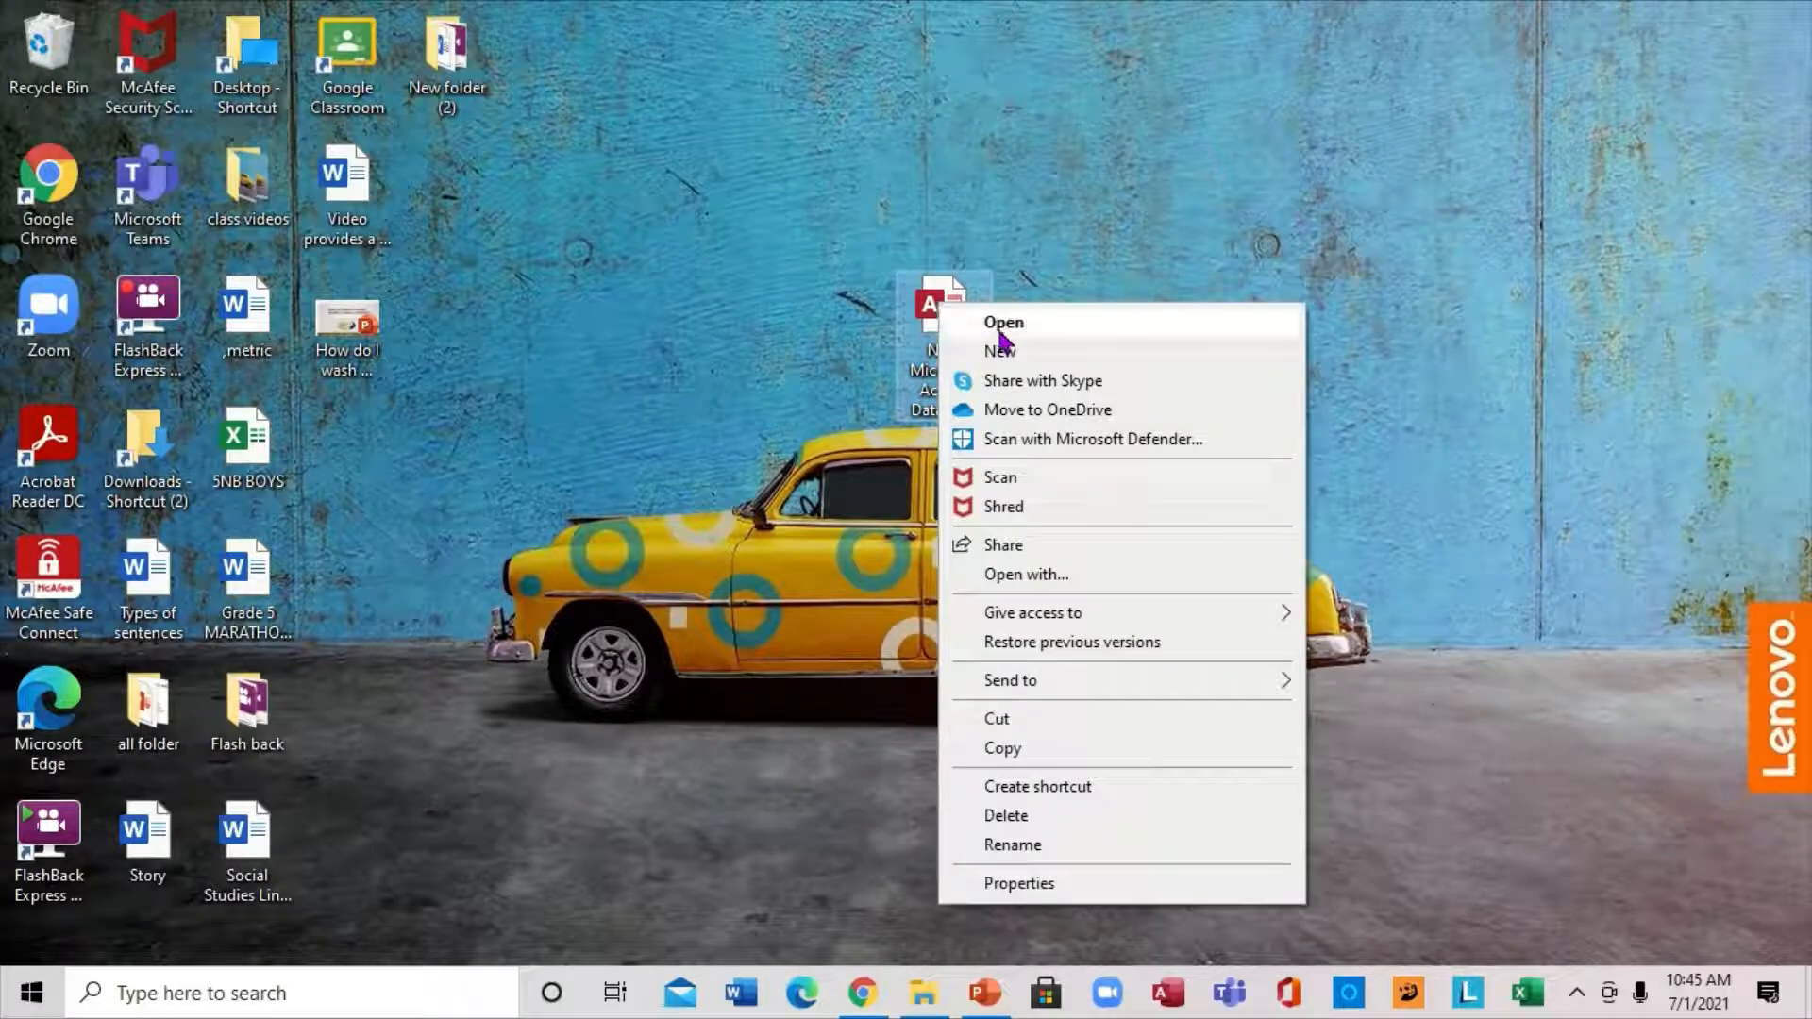
Step: Open the new Access database file from the desktop and create a blank table in Design view
left_click(1000, 326)
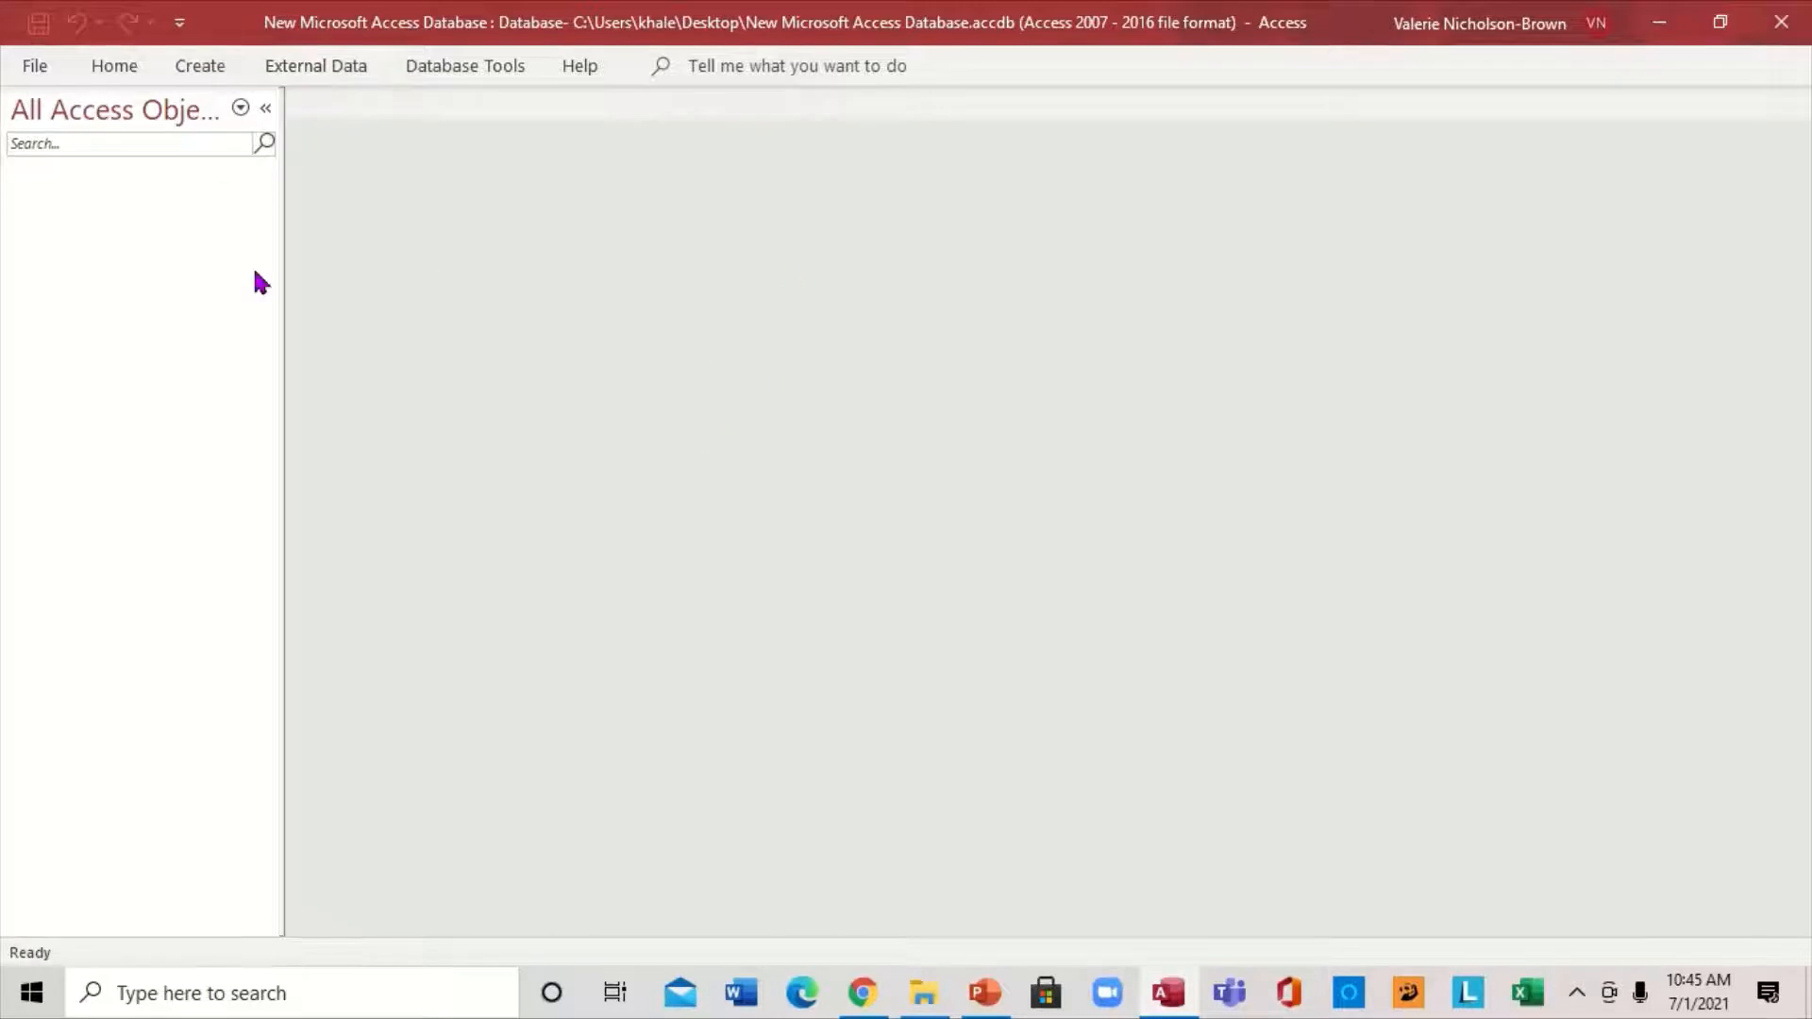
left_click(203, 71)
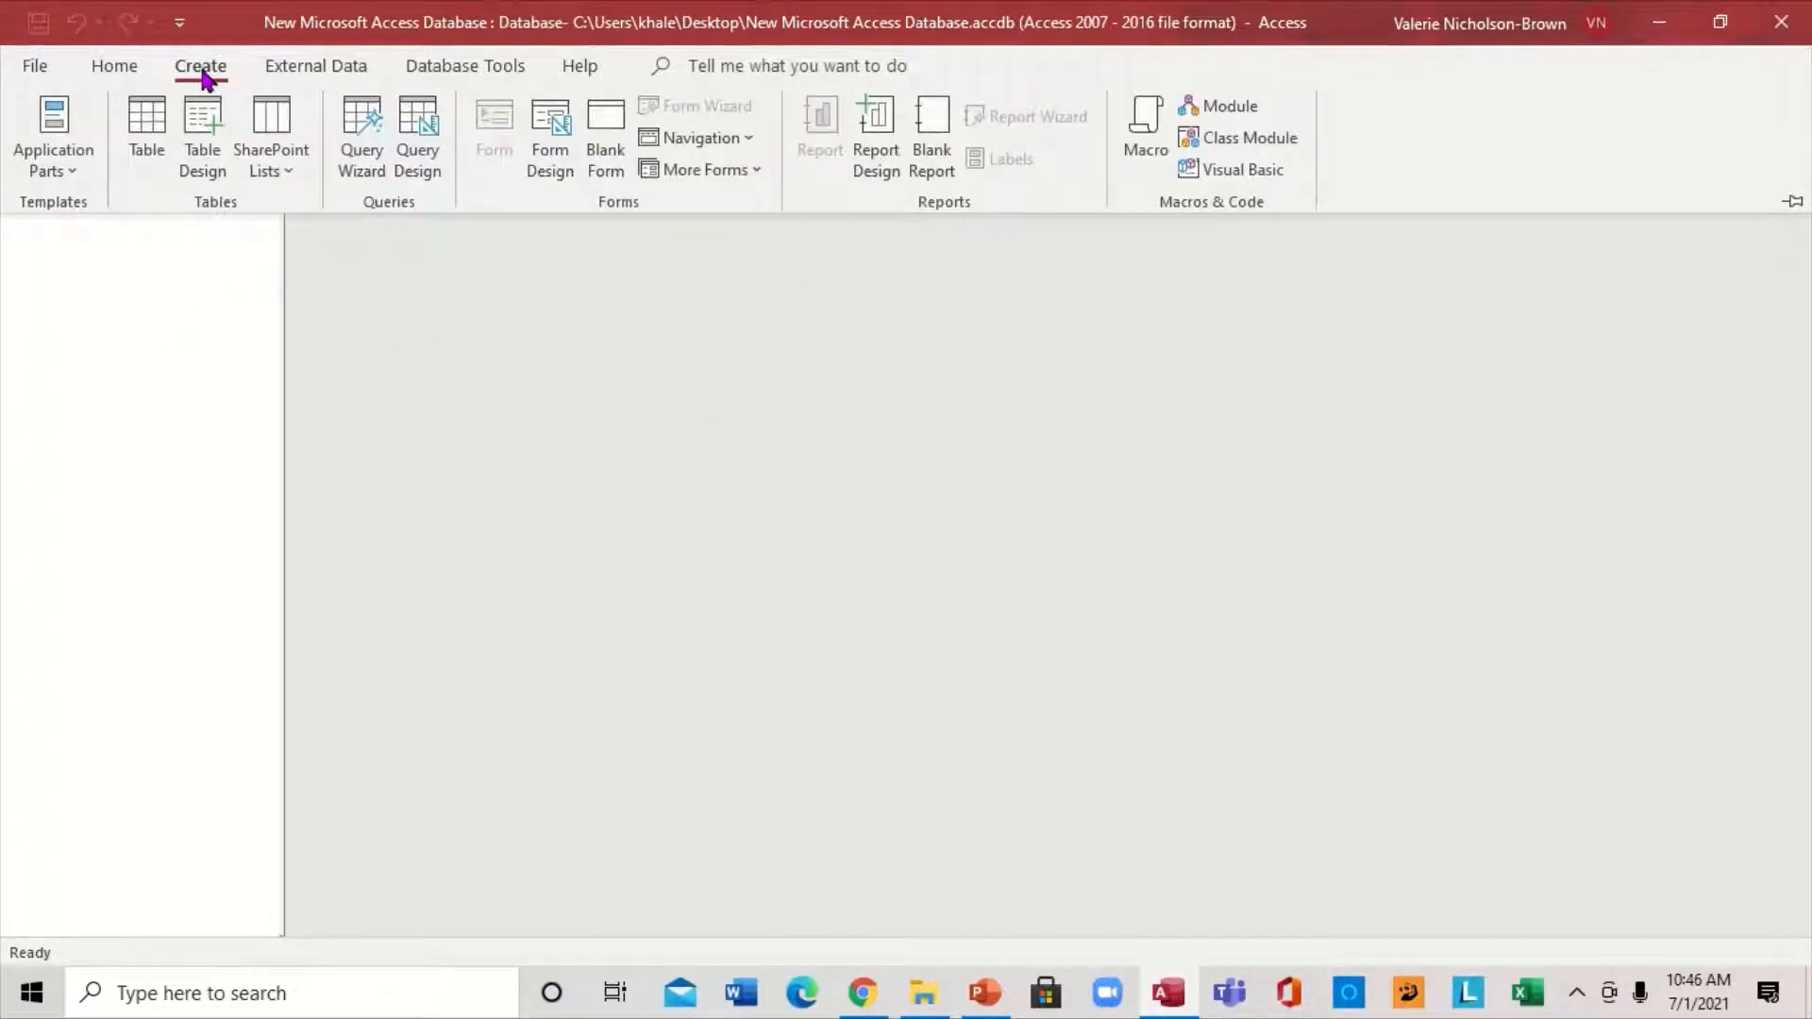
left_click(200, 137)
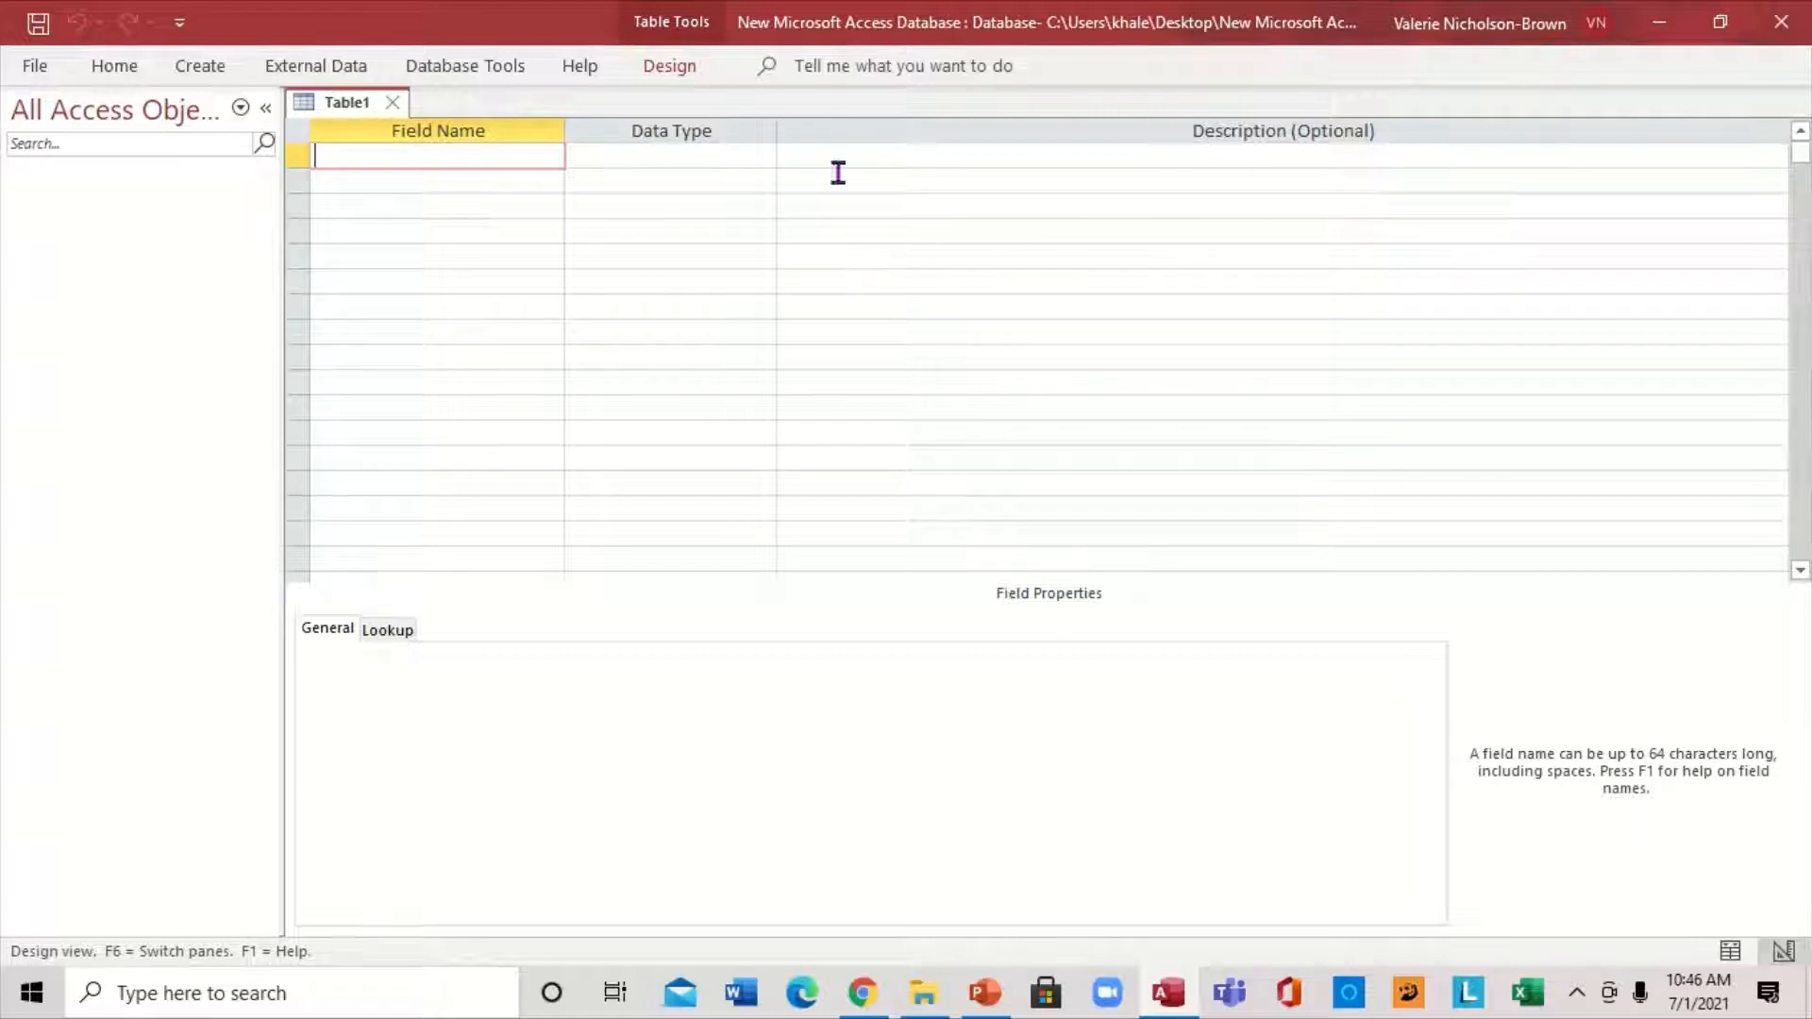
Step: Add a Short Text field named ID in the first row of the table design
key("Caps_Lock")
left_click(662, 66)
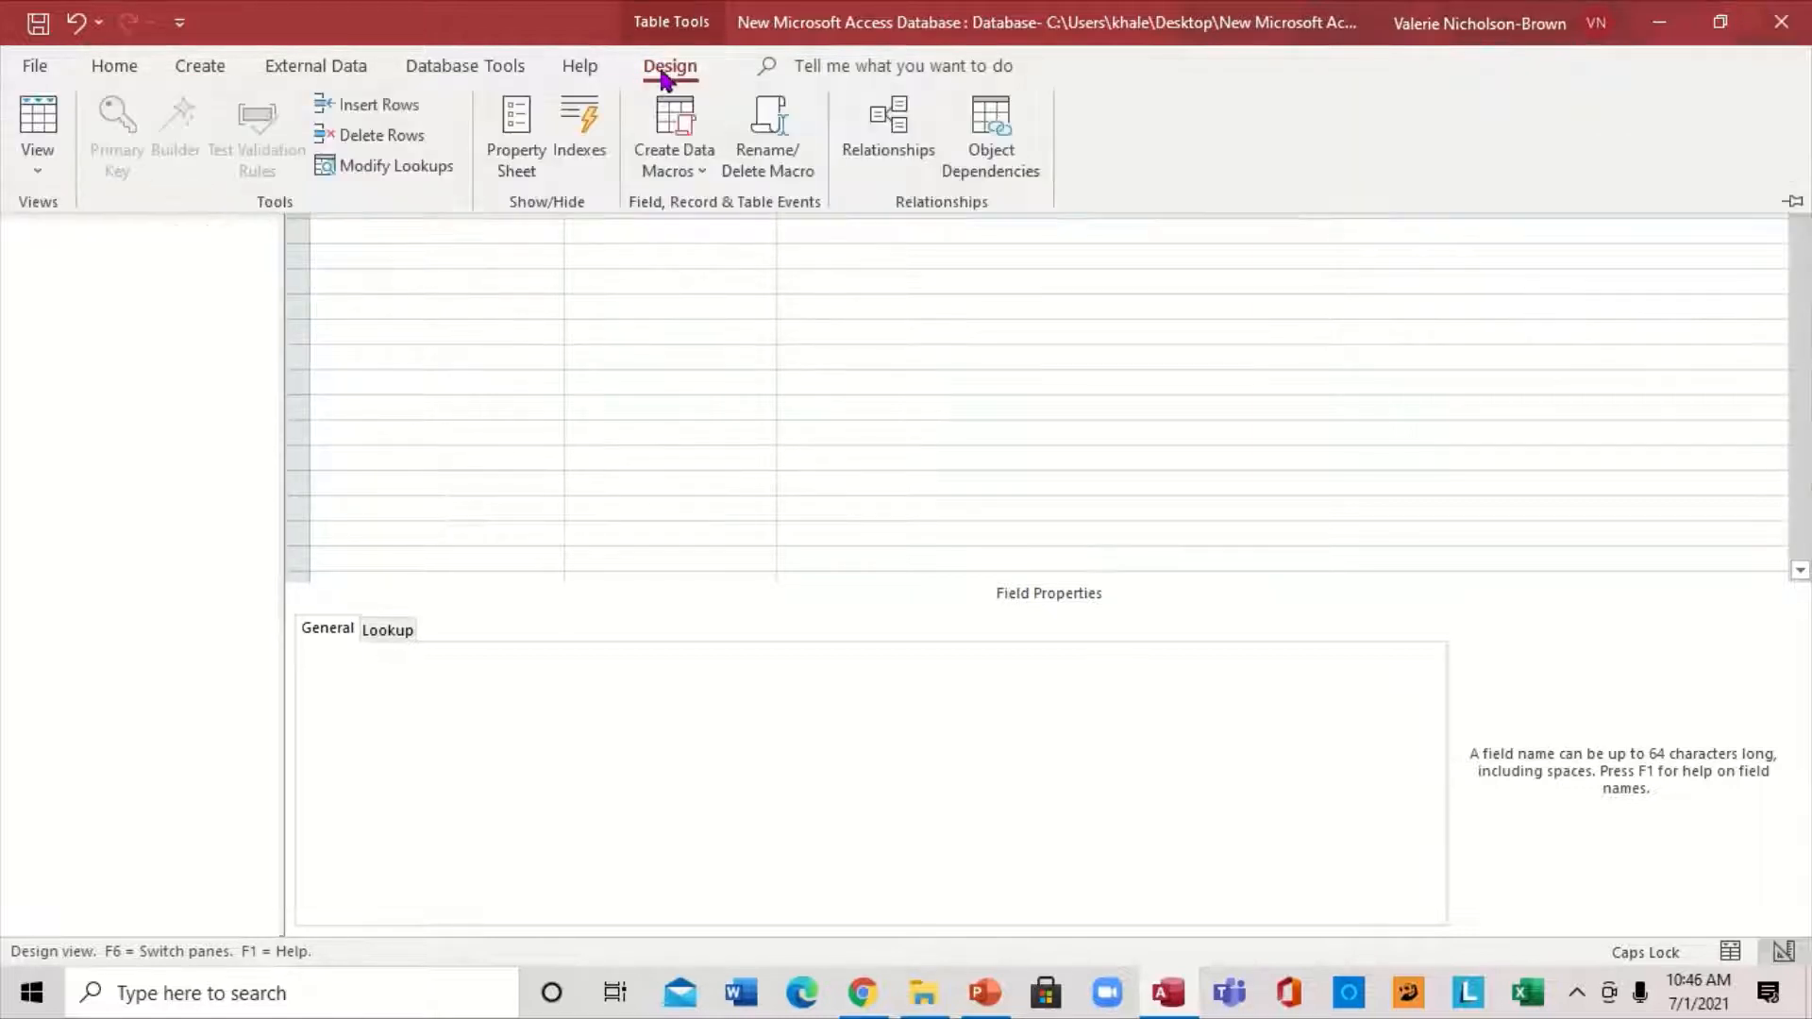
left_click(660, 68)
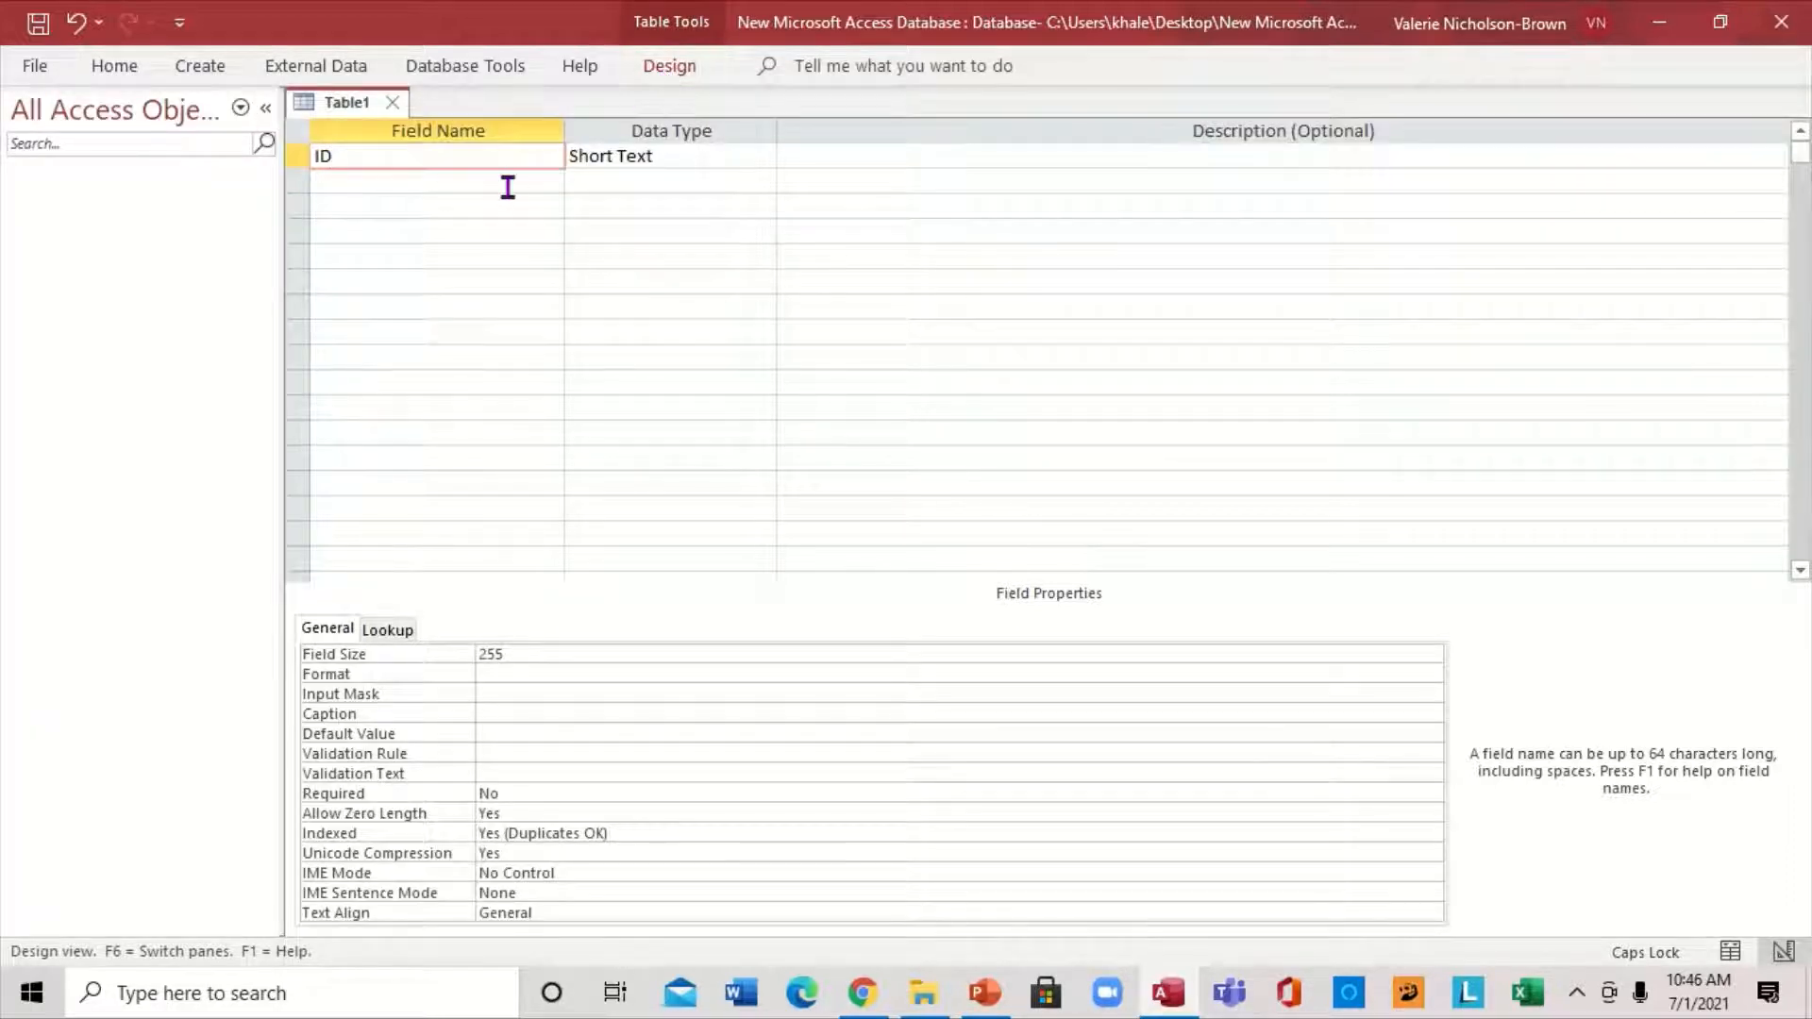
Step: Add a Short Text field named FirstName below ID and reduce its field size
left_click(377, 186)
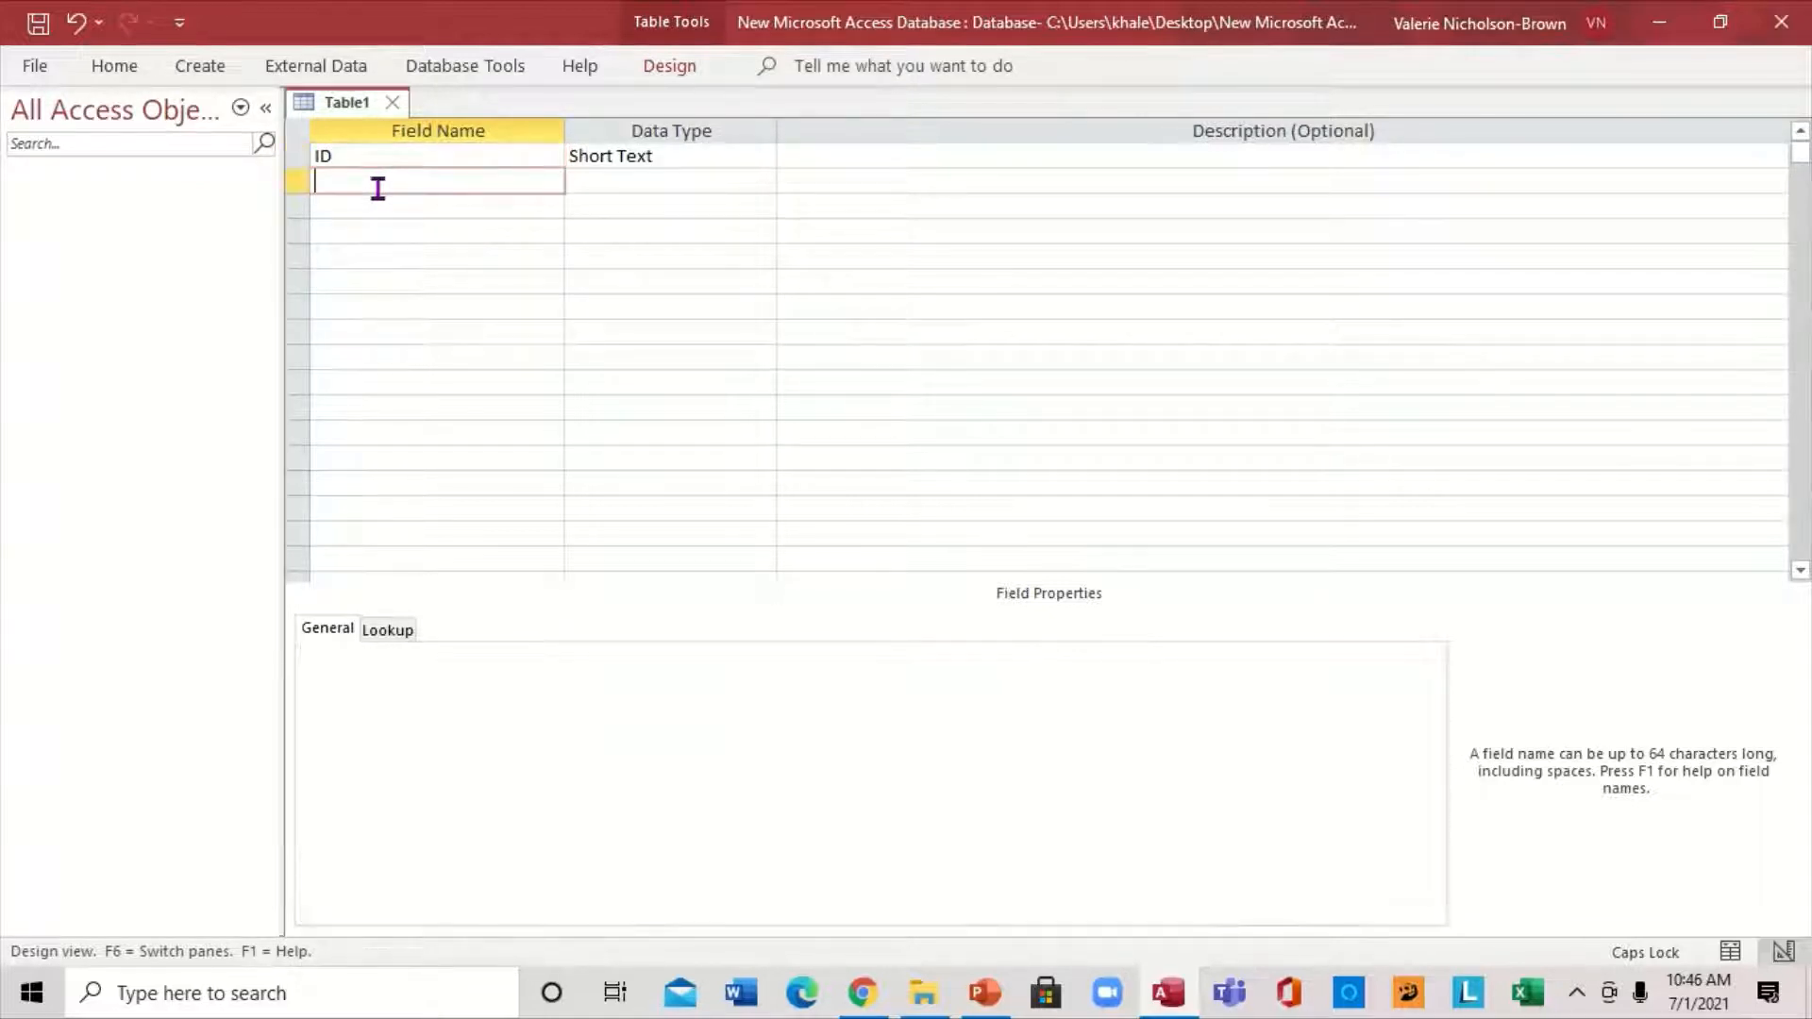
type("L")
key("Caps_Lock")
key("Caps_Lock")
type("F")
key("Caps_Lock")
type("irstName")
left_click(594, 185)
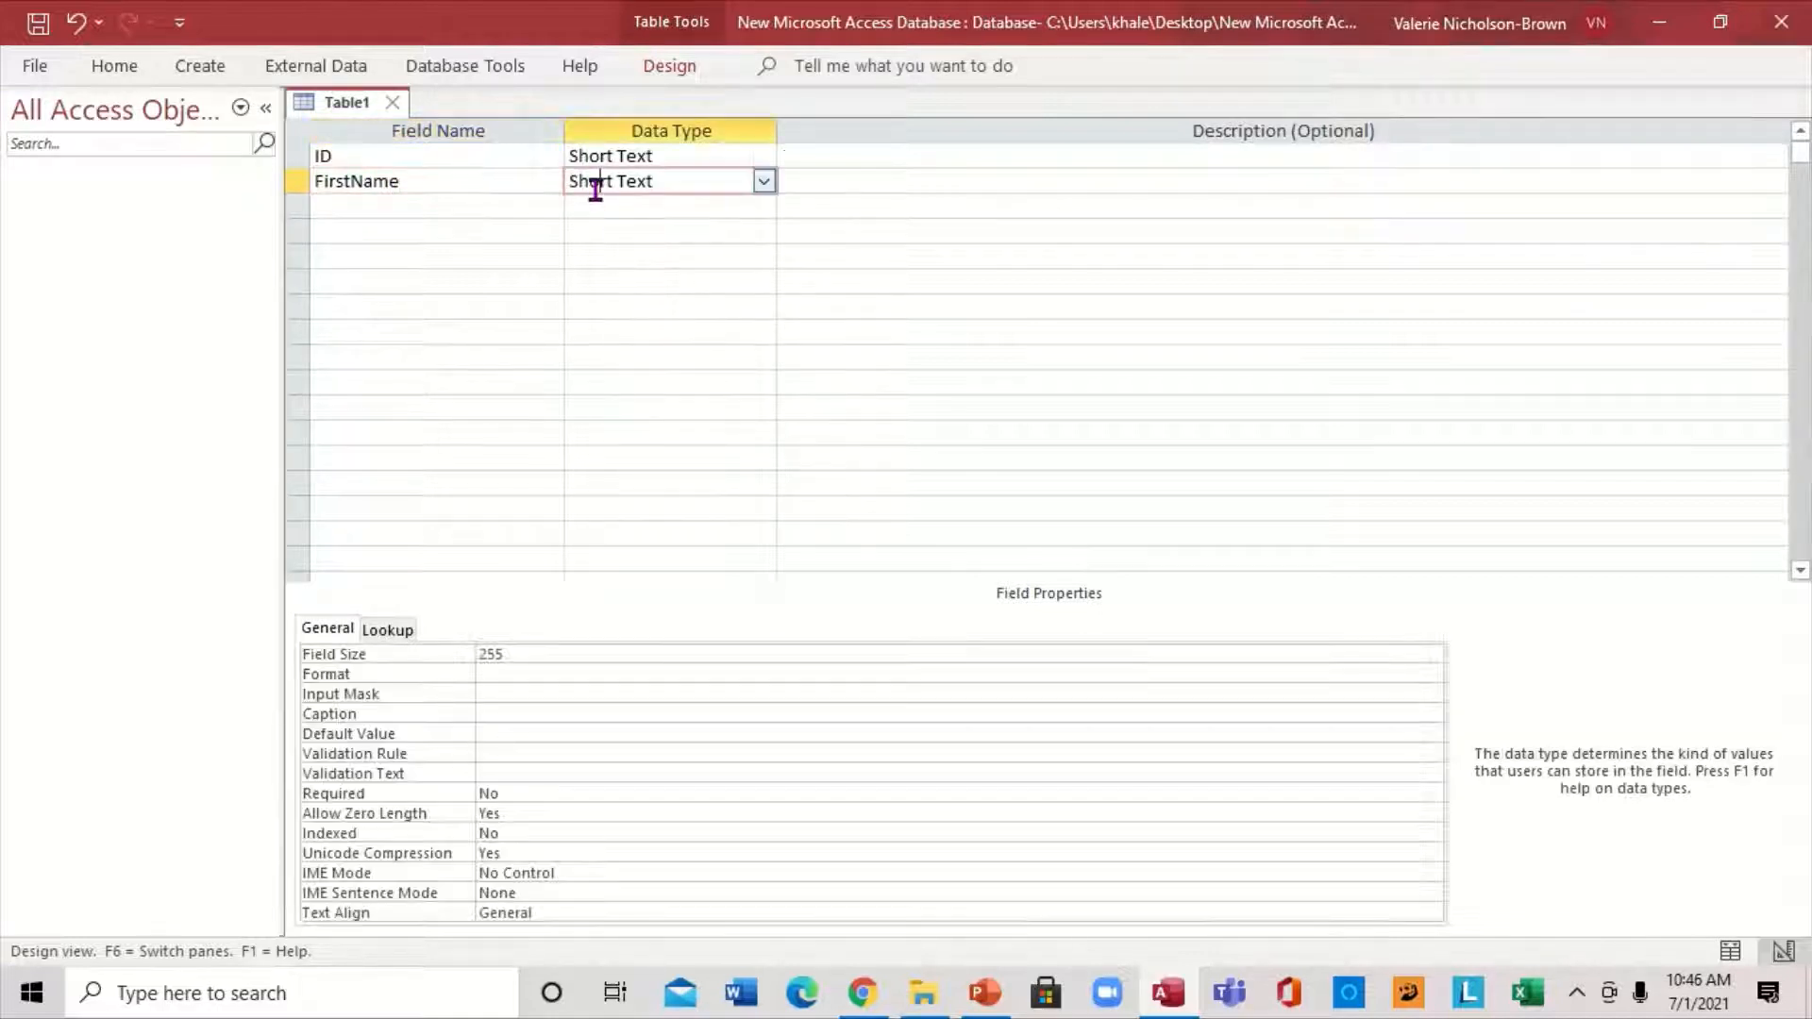
left_click(513, 670)
left_click(511, 655)
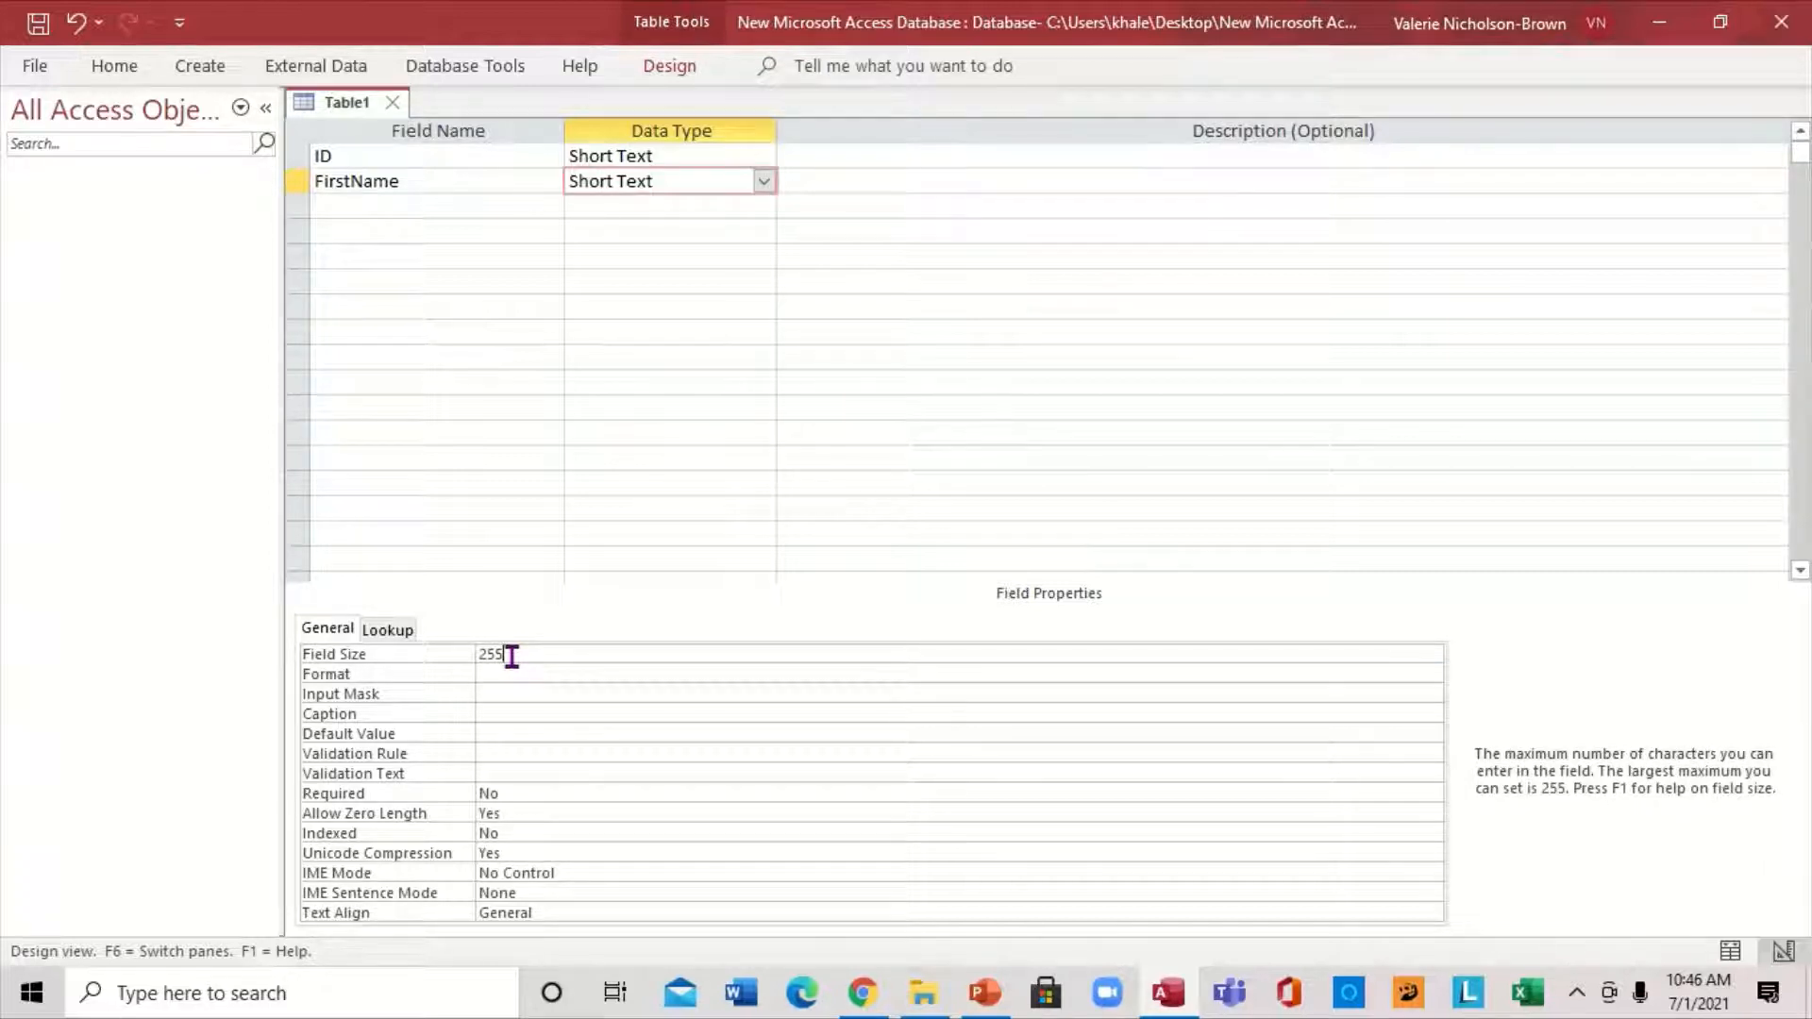
key("BackSpace")
Step: Add a Short Text field named LastName below FirstName with a field size of 15
left_click(390, 208)
key("Caps_Lock")
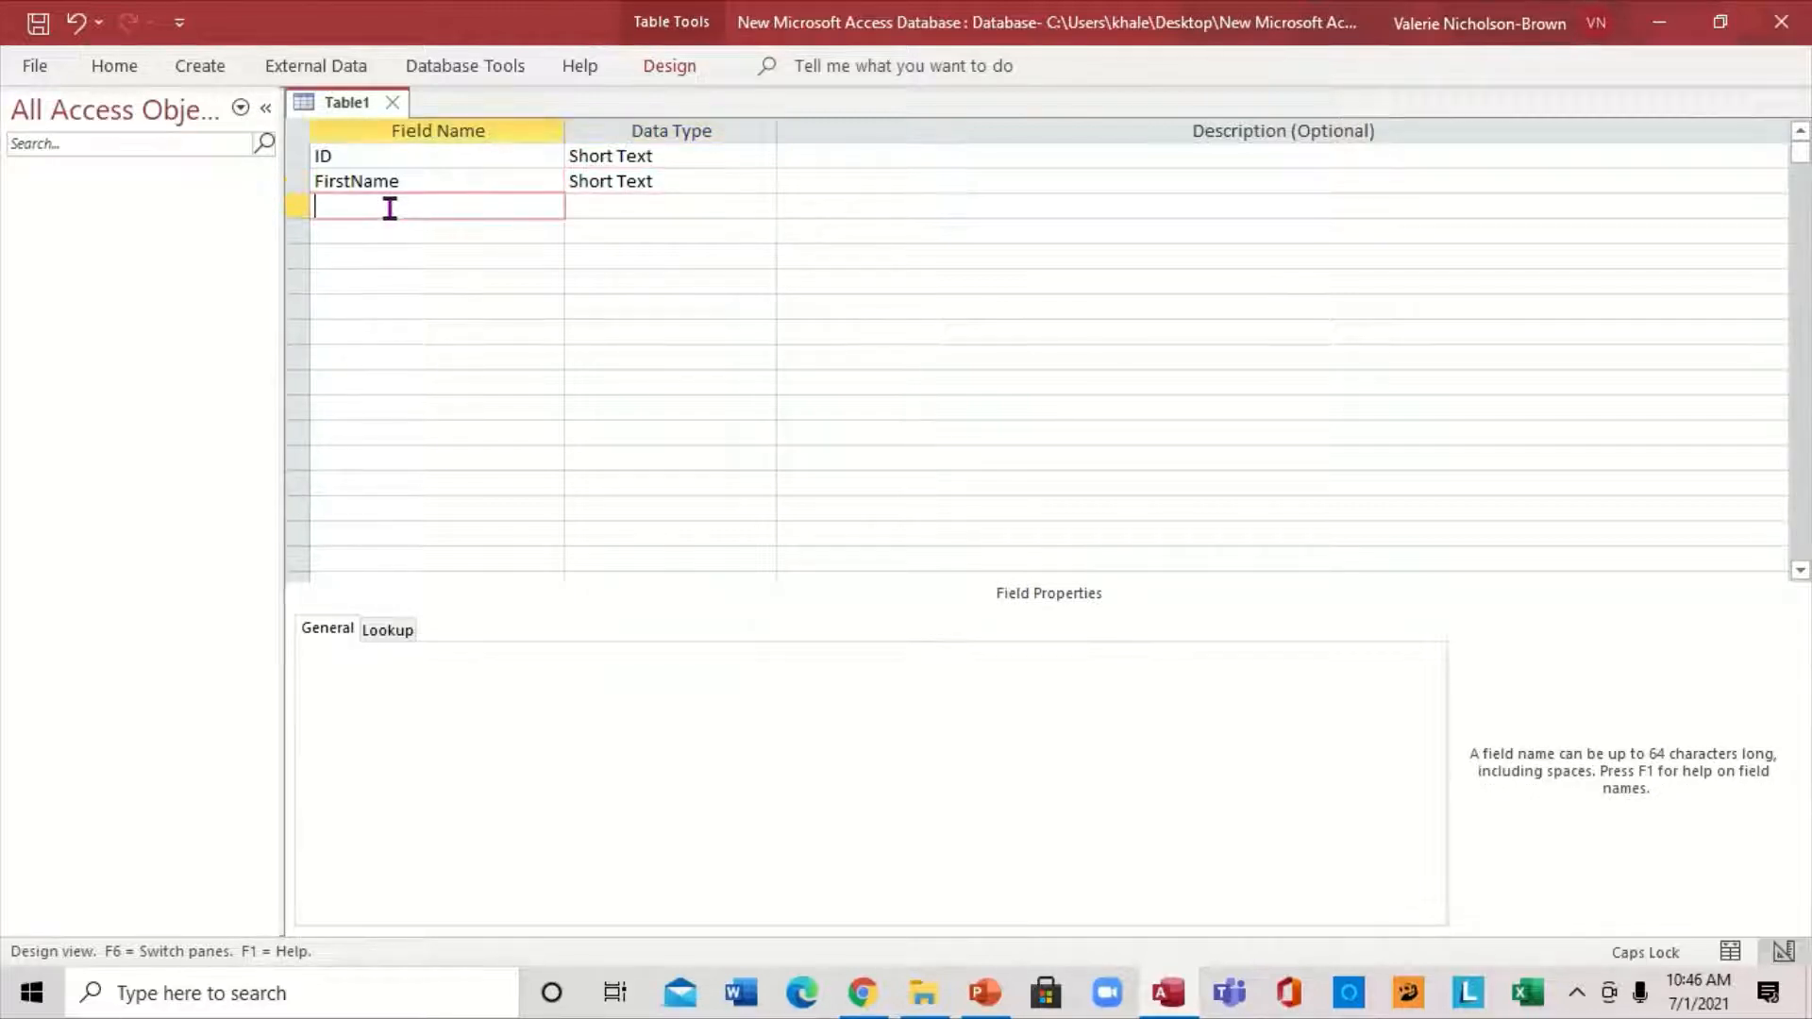
type("L")
key("Caps_Lock")
type("ast")
key("Caps_Lock")
type("N")
key("Caps_Lock")
type("ame")
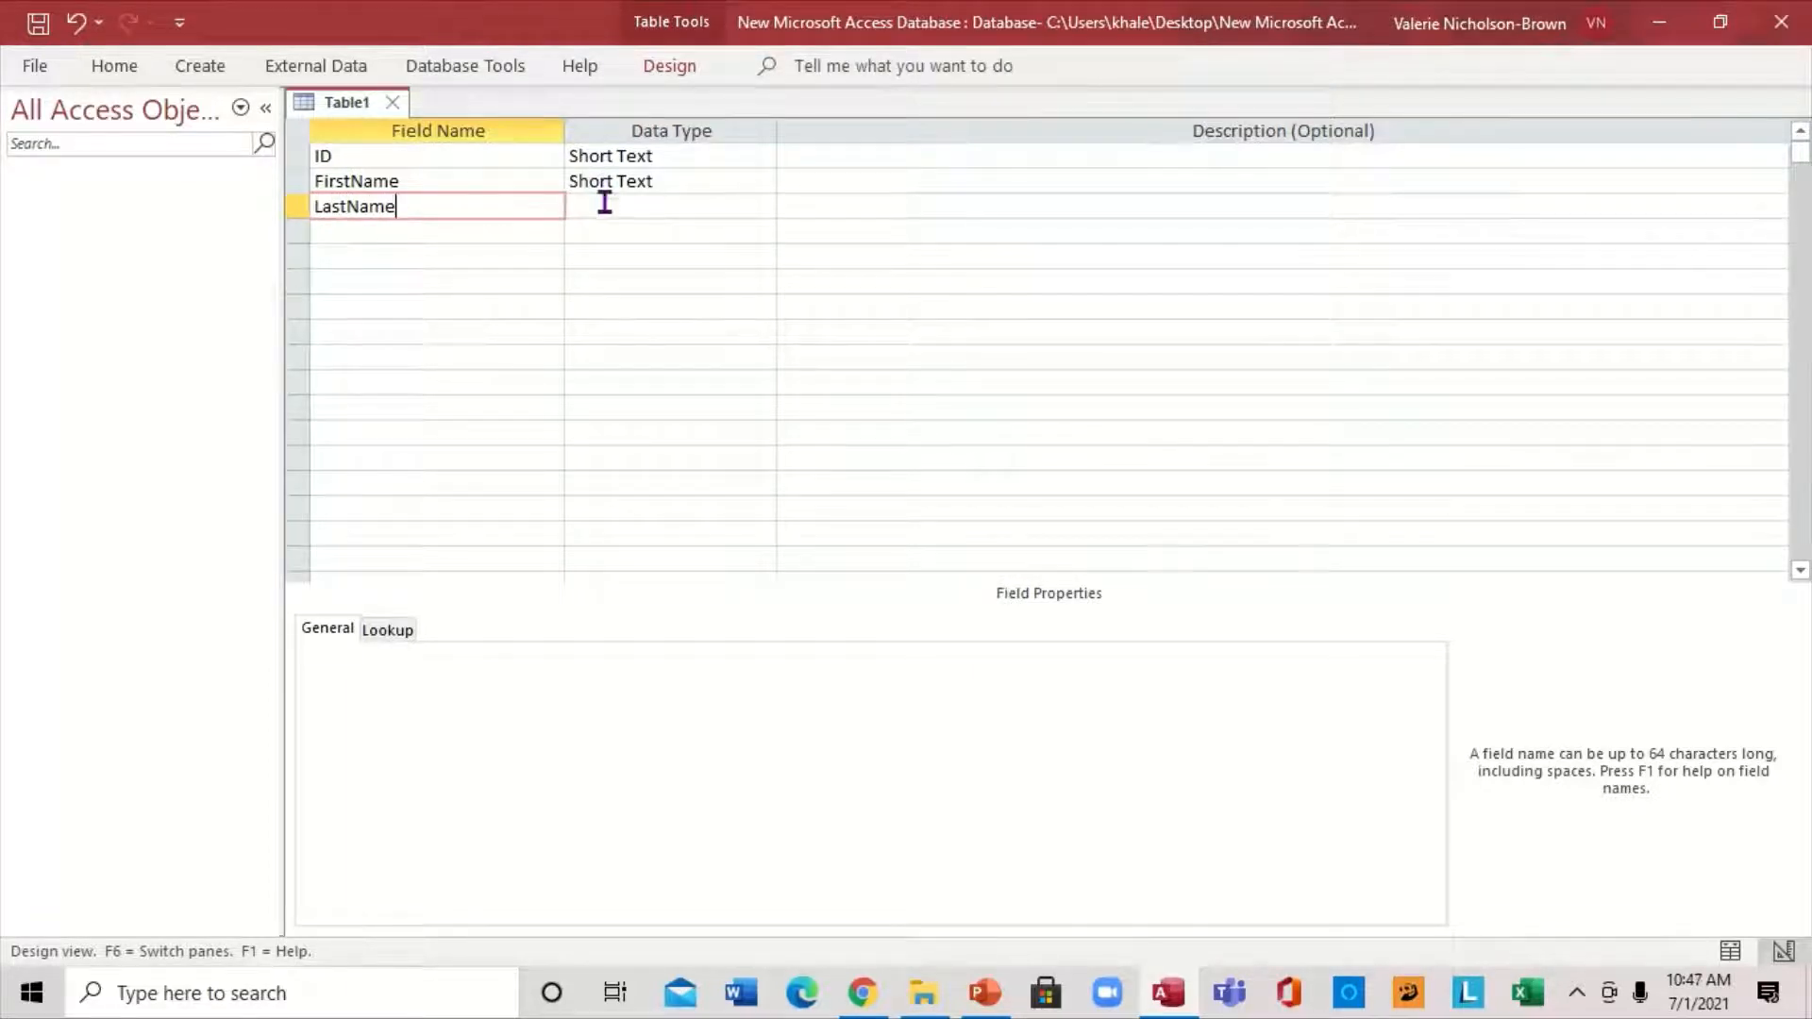
left_click(601, 205)
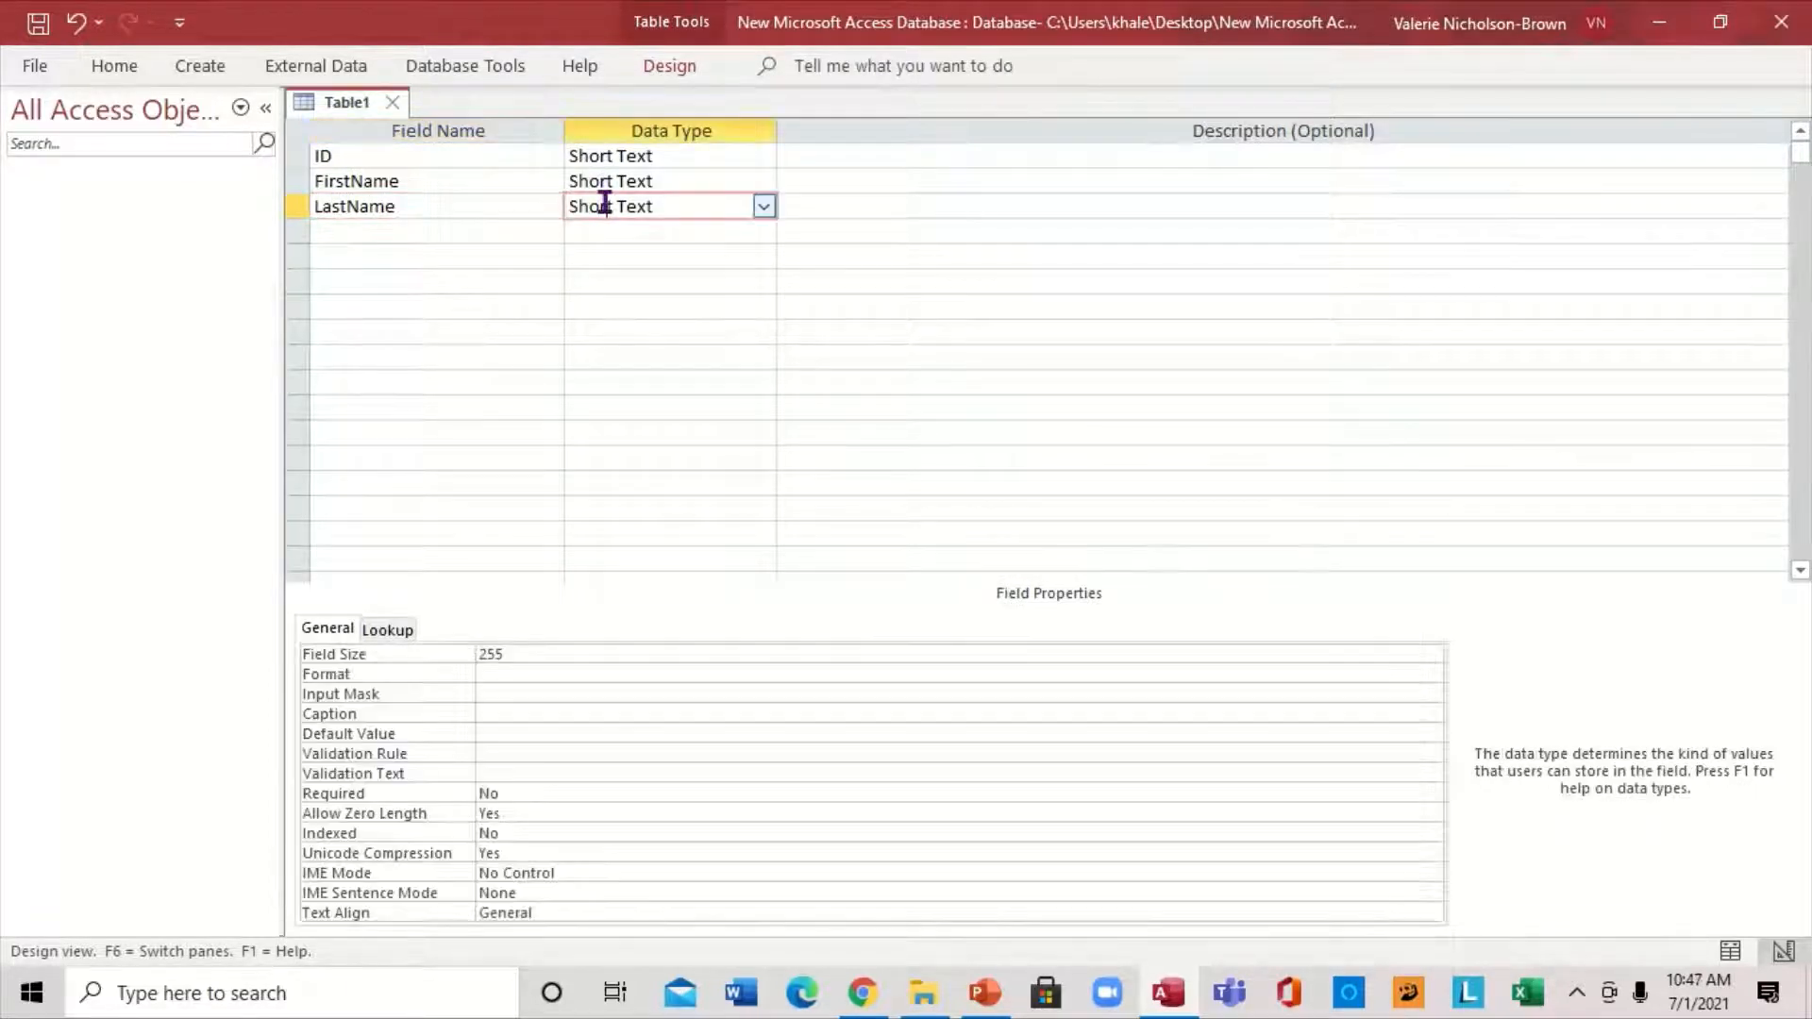
left_click(495, 653)
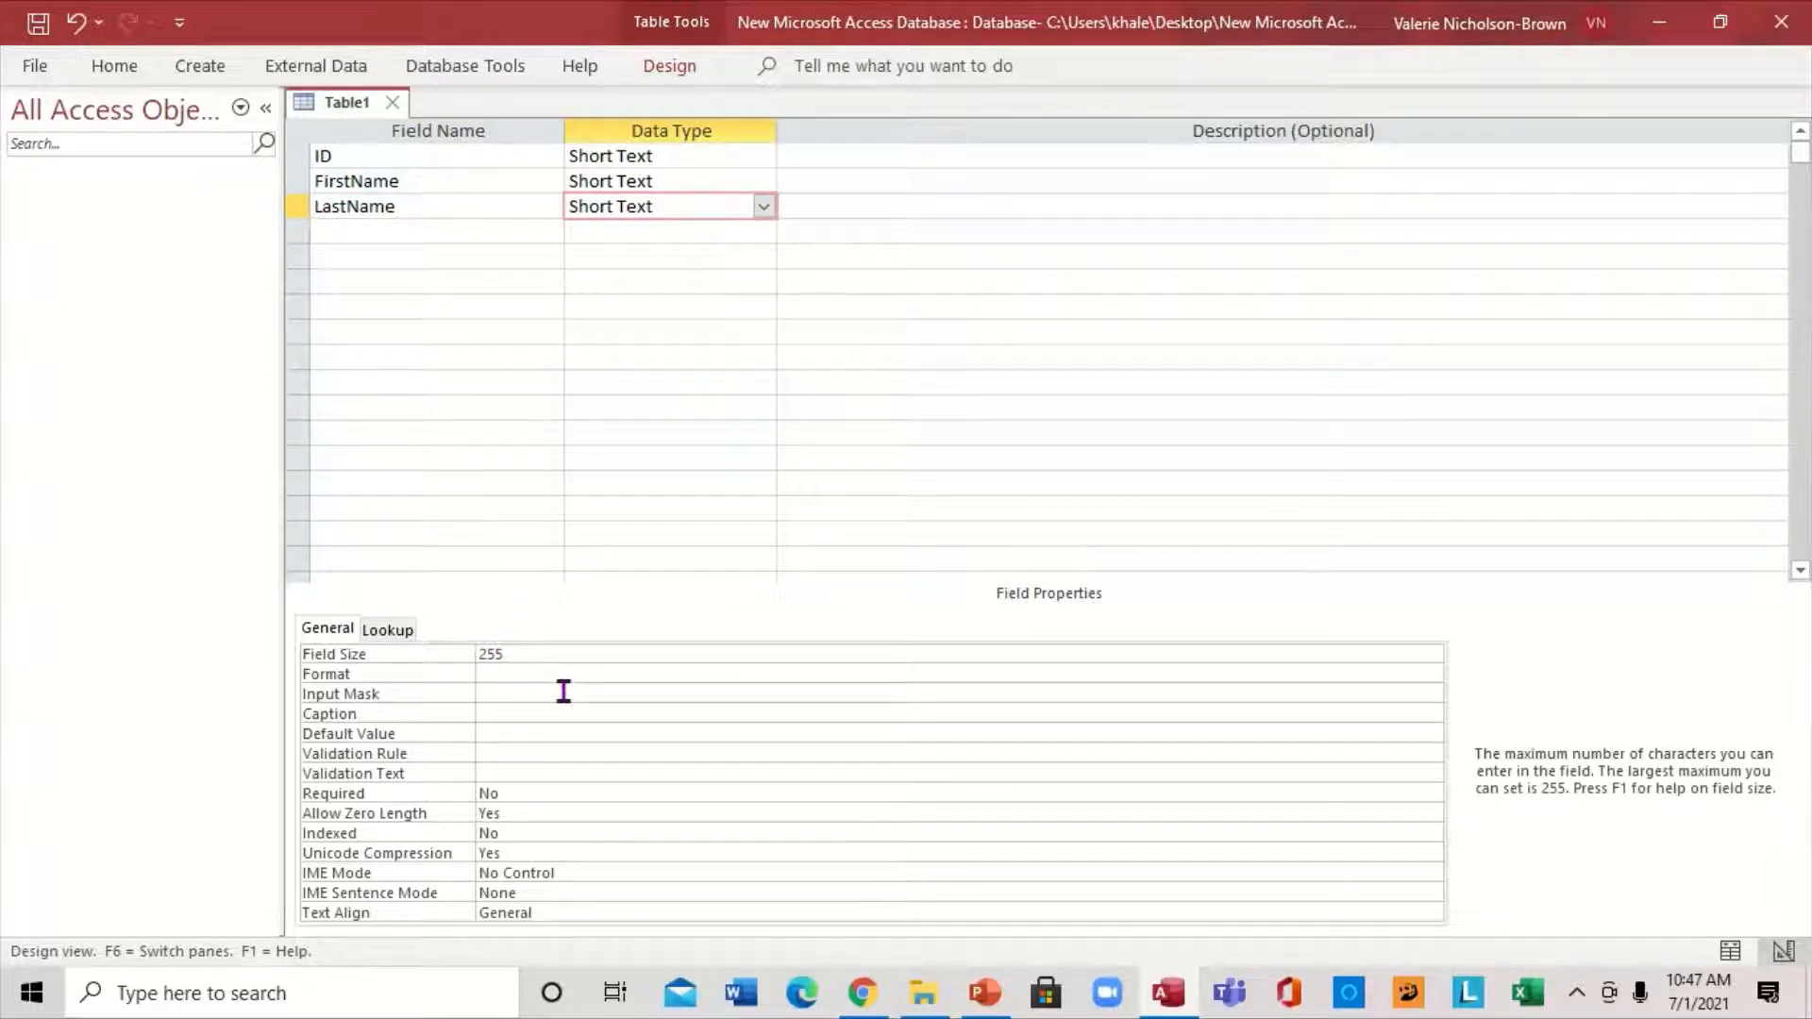
key("Delete")
type("15")
Step: Add a Short Text field named Address below LastName with a field size of 15
left_click(351, 227)
key("Caps_Lock")
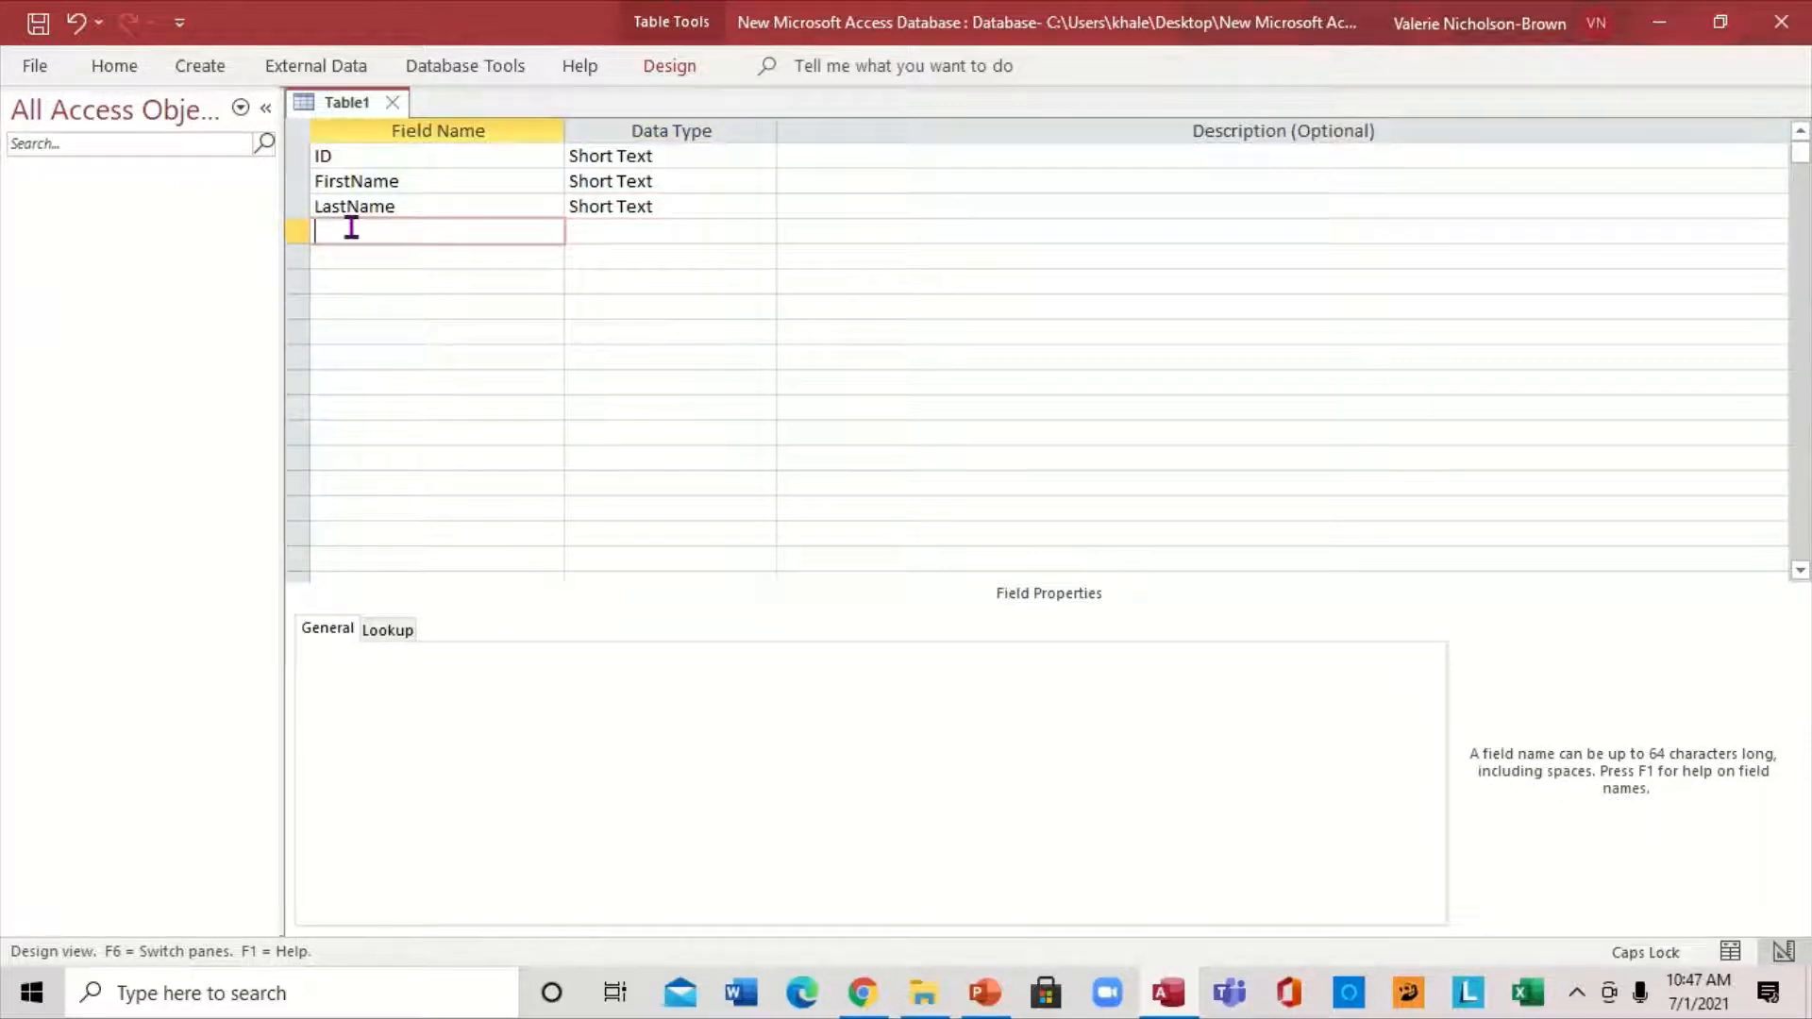
type("A")
key("Caps_Lock")
type("ddress")
left_click(598, 230)
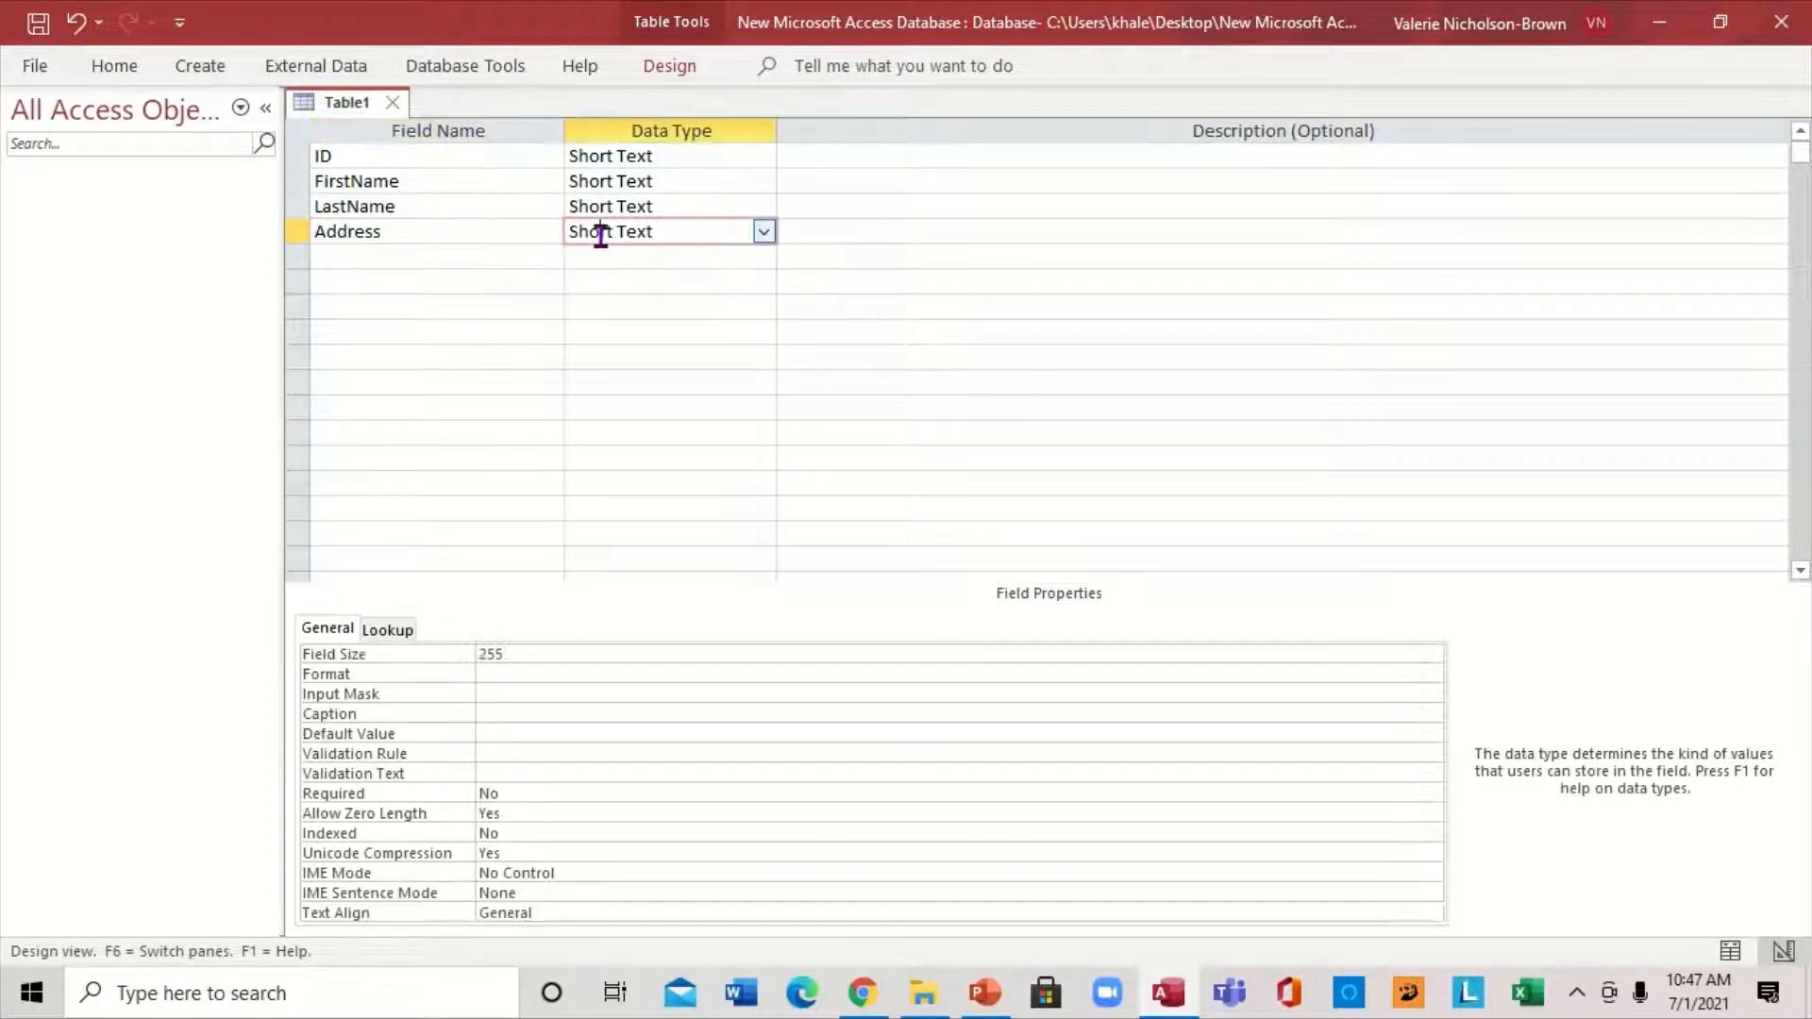
left_click(495, 658)
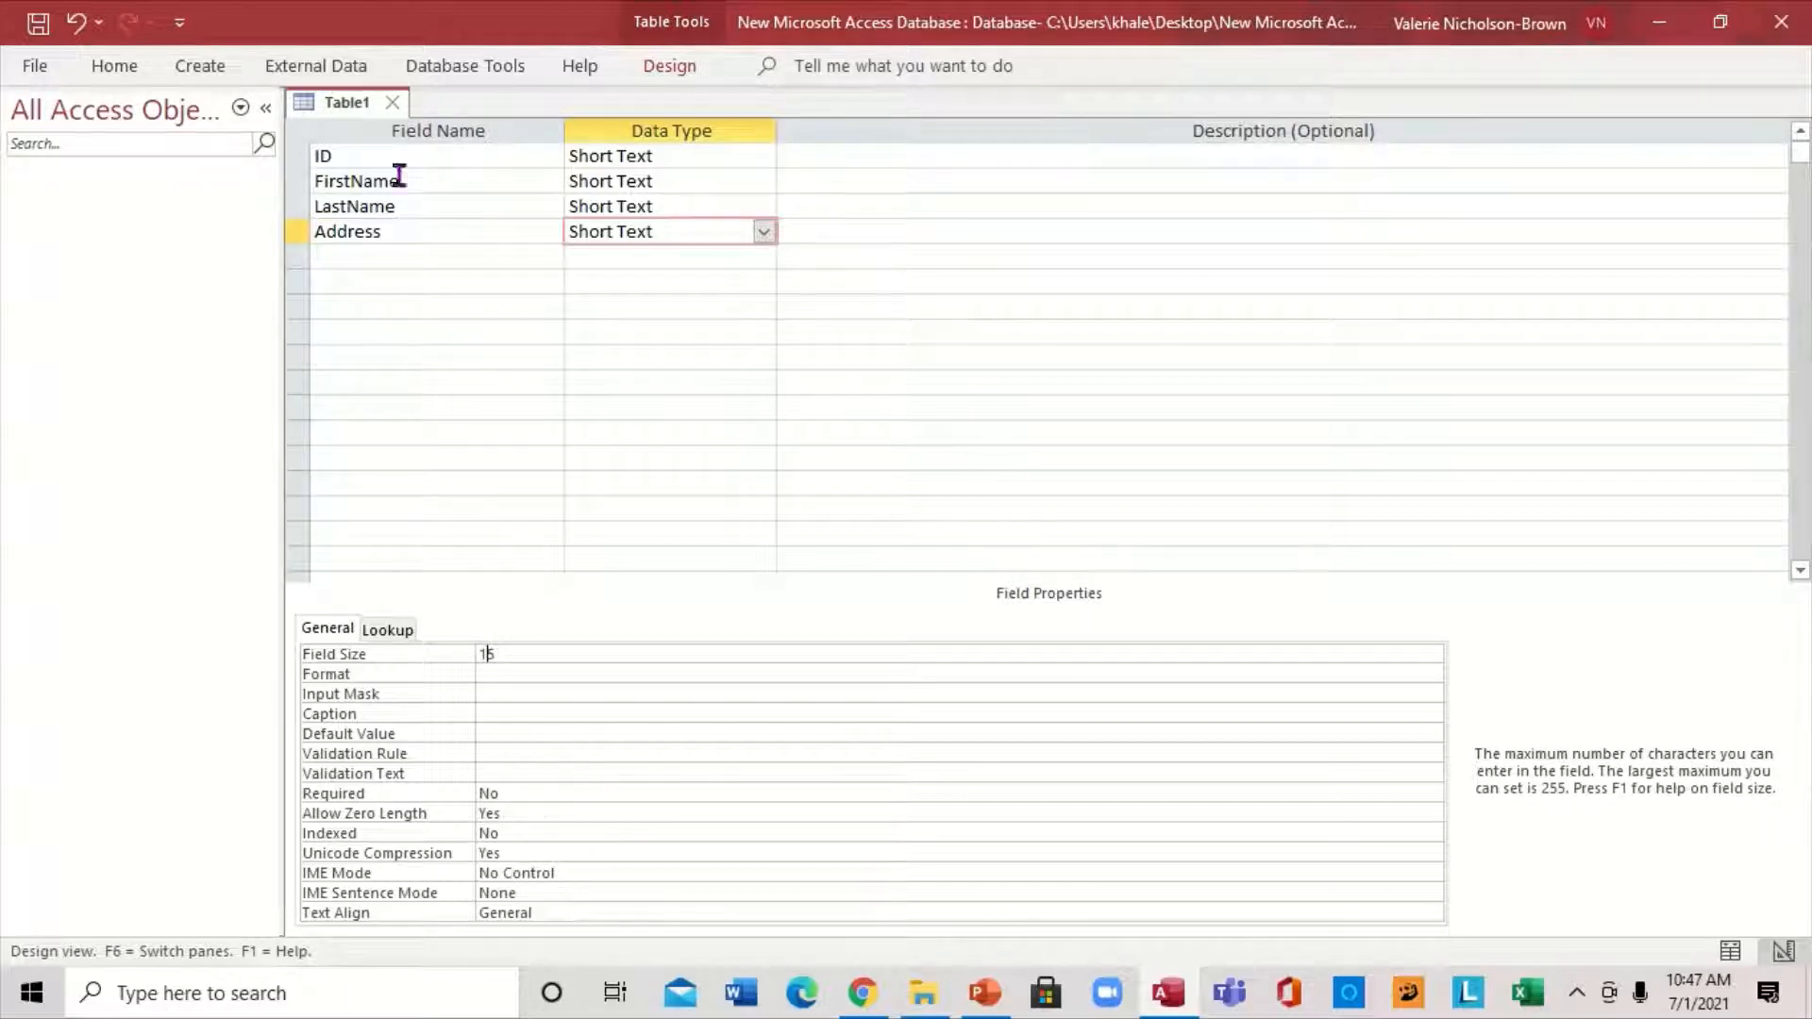
Step: Add a Short Text field named State below Address and reduce its field size
left_click(345, 258)
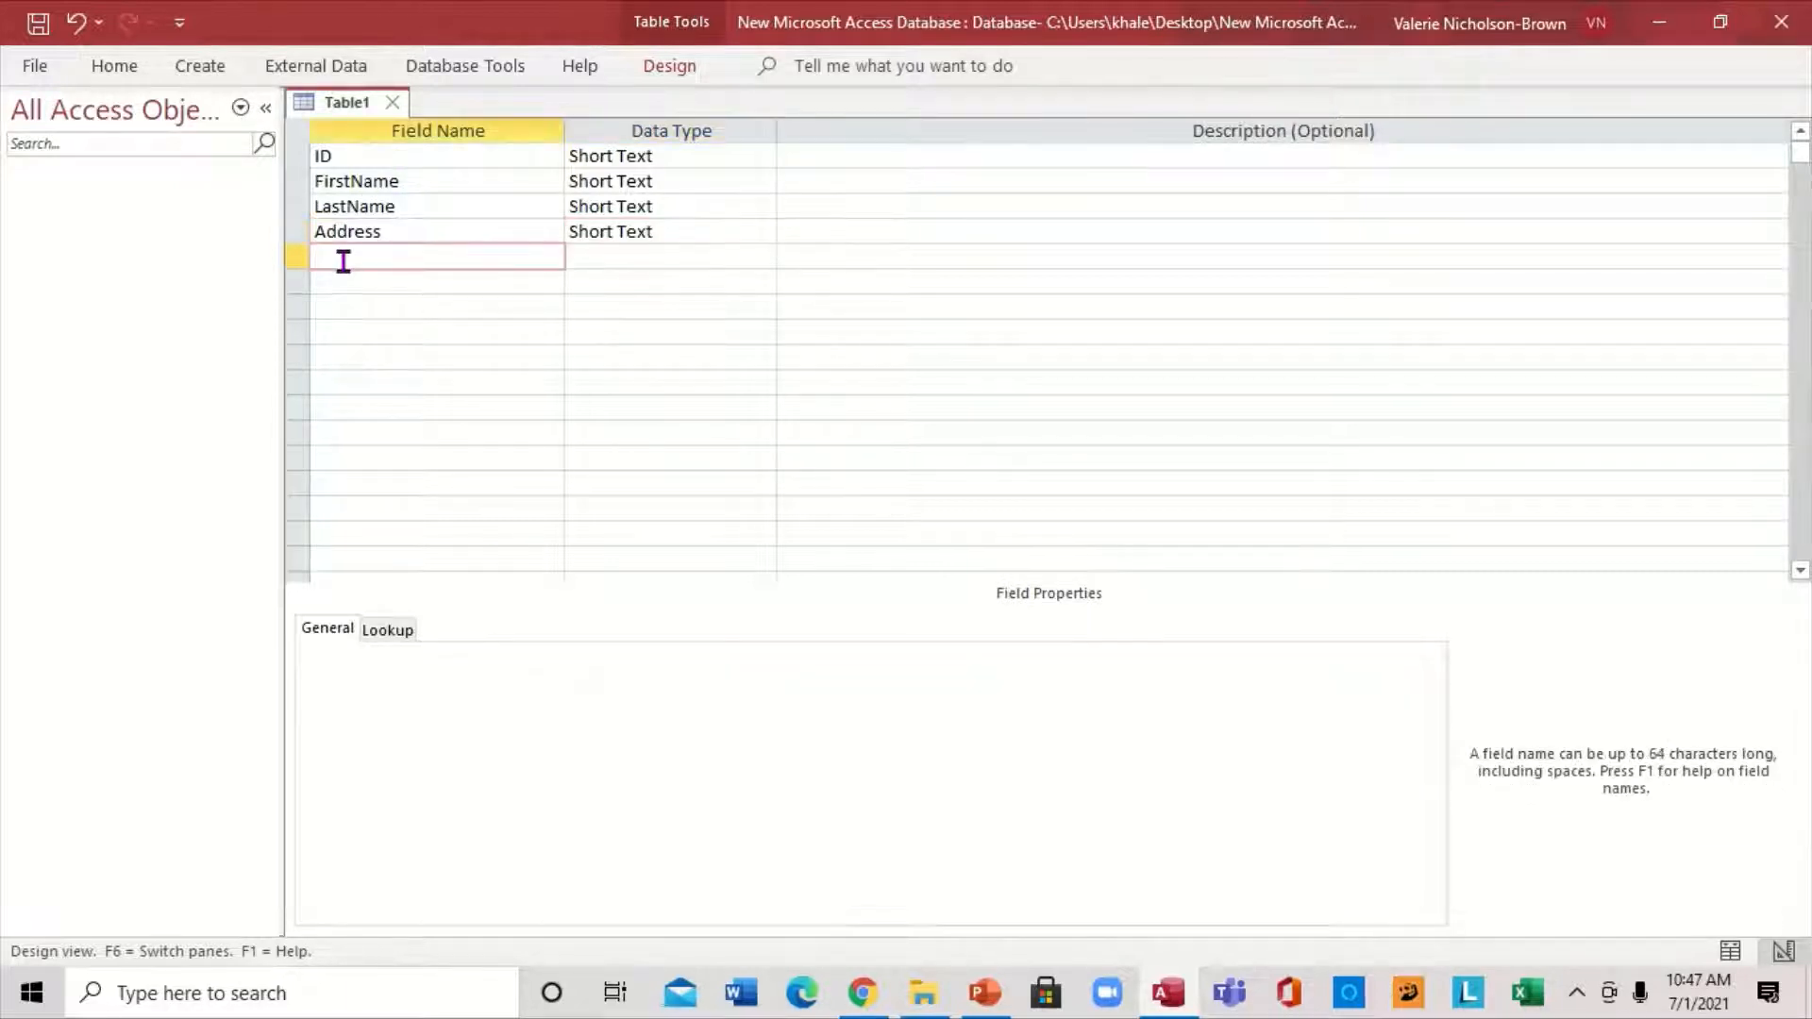
type("State")
left_click(587, 233)
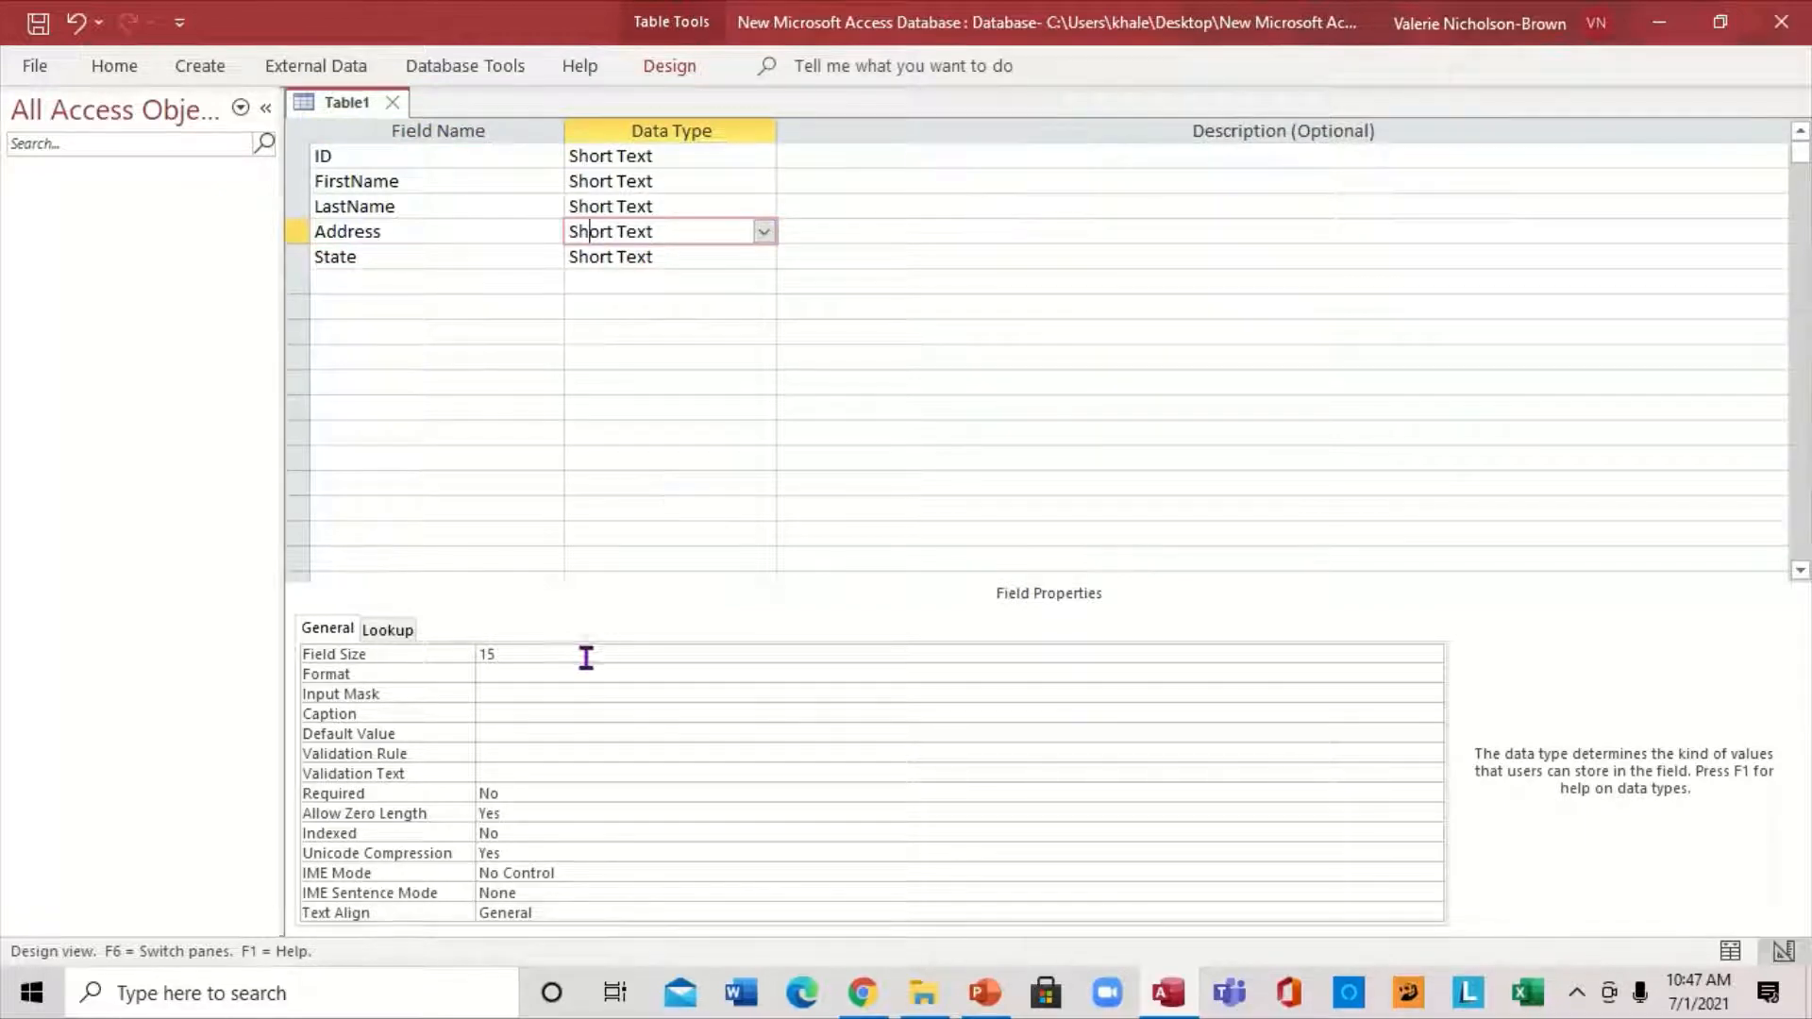
left_click(683, 257)
left_click(505, 654)
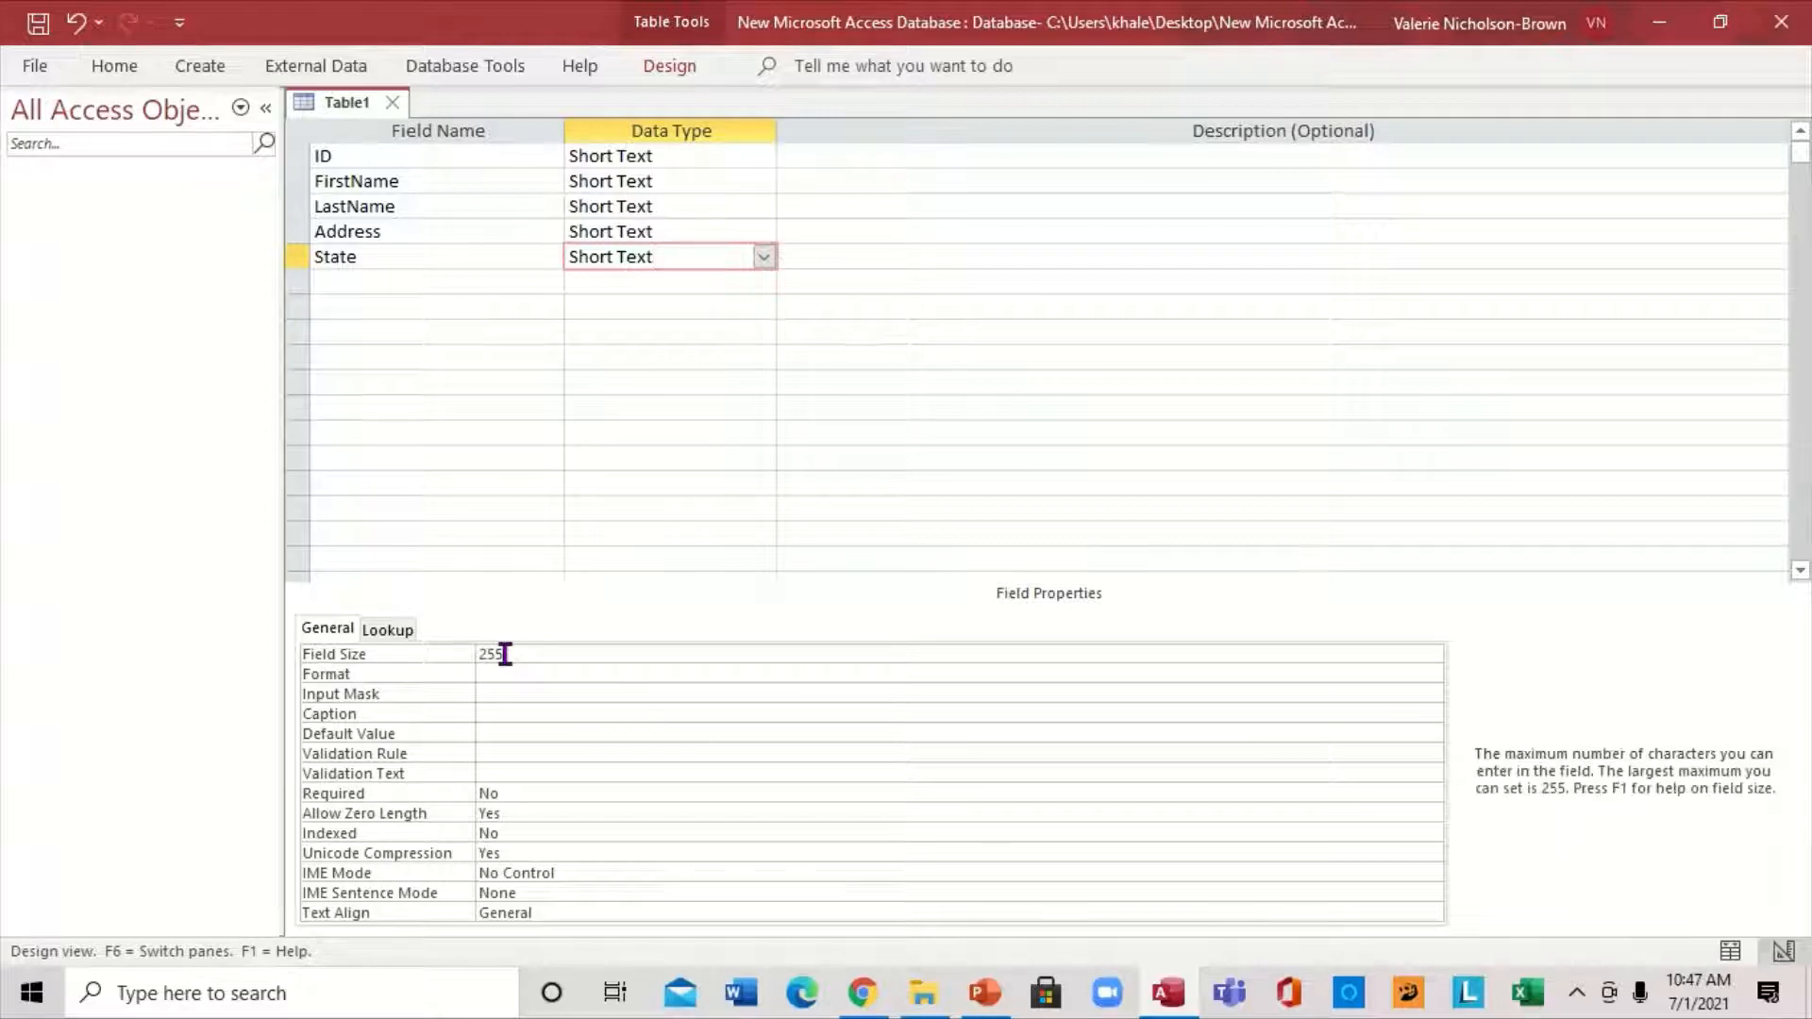
key("BackSpace")
key("BackSpace")
left_click(355, 155)
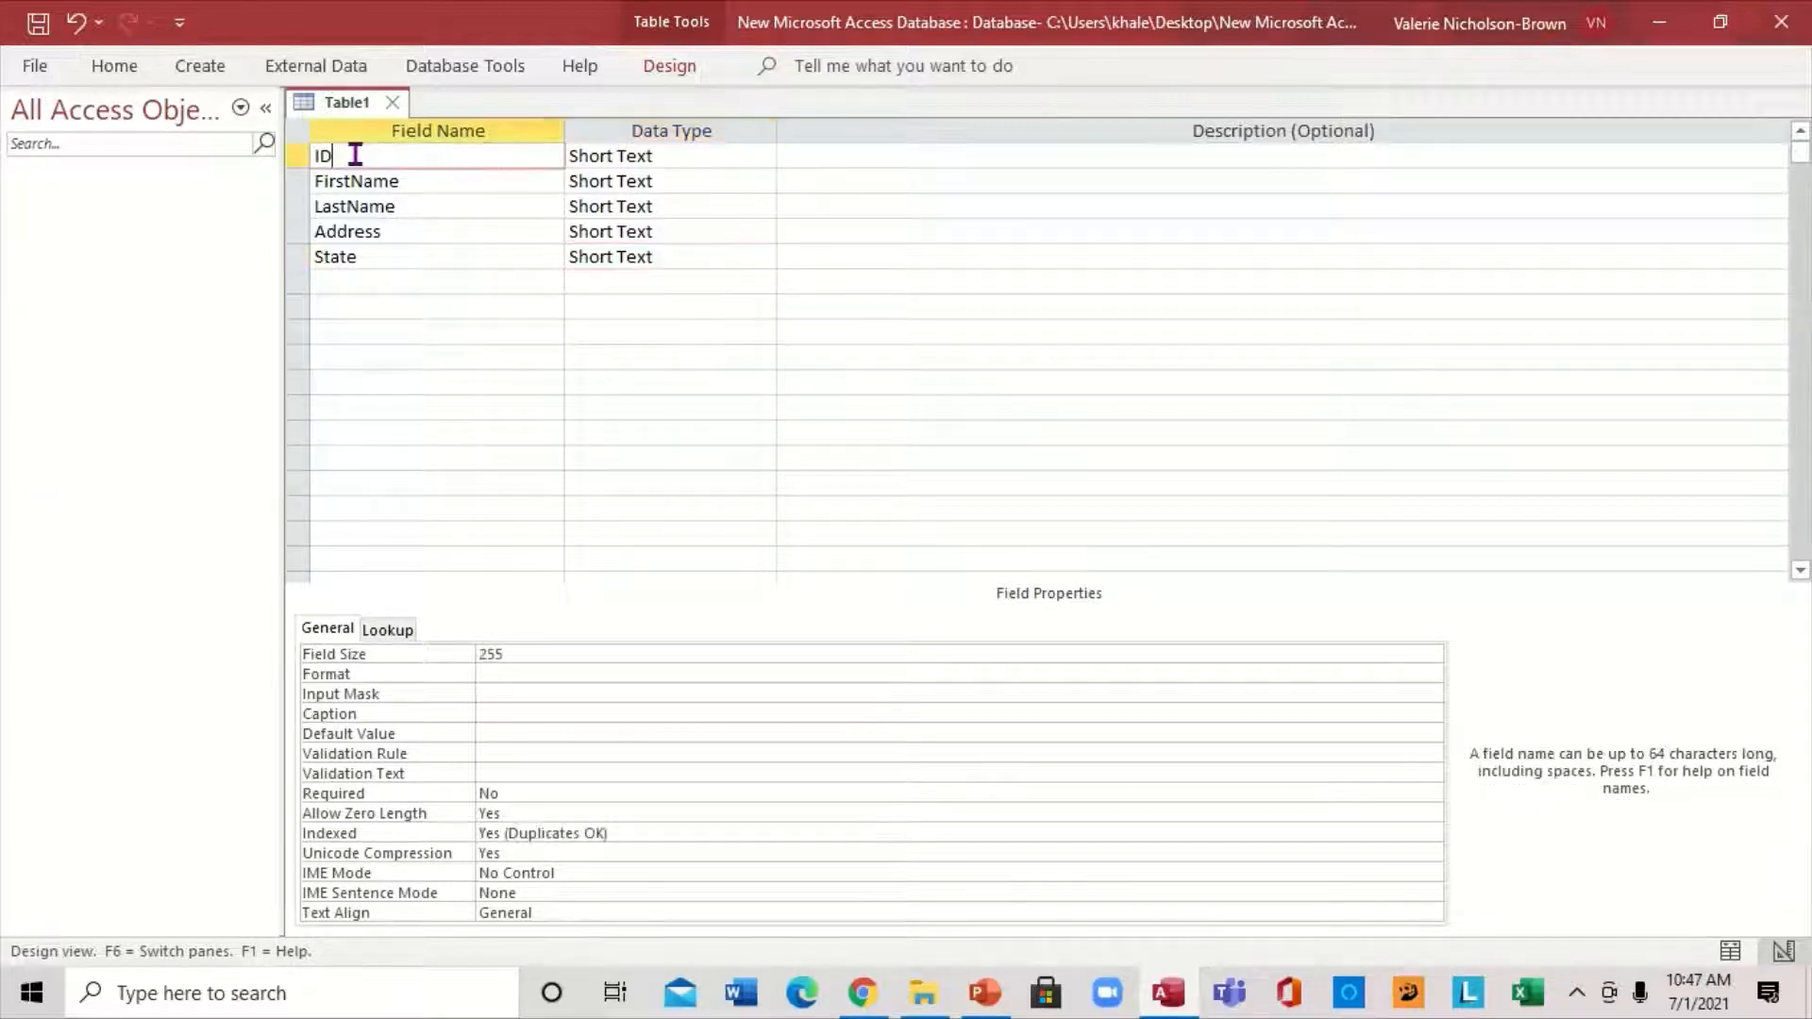
left_click(669, 66)
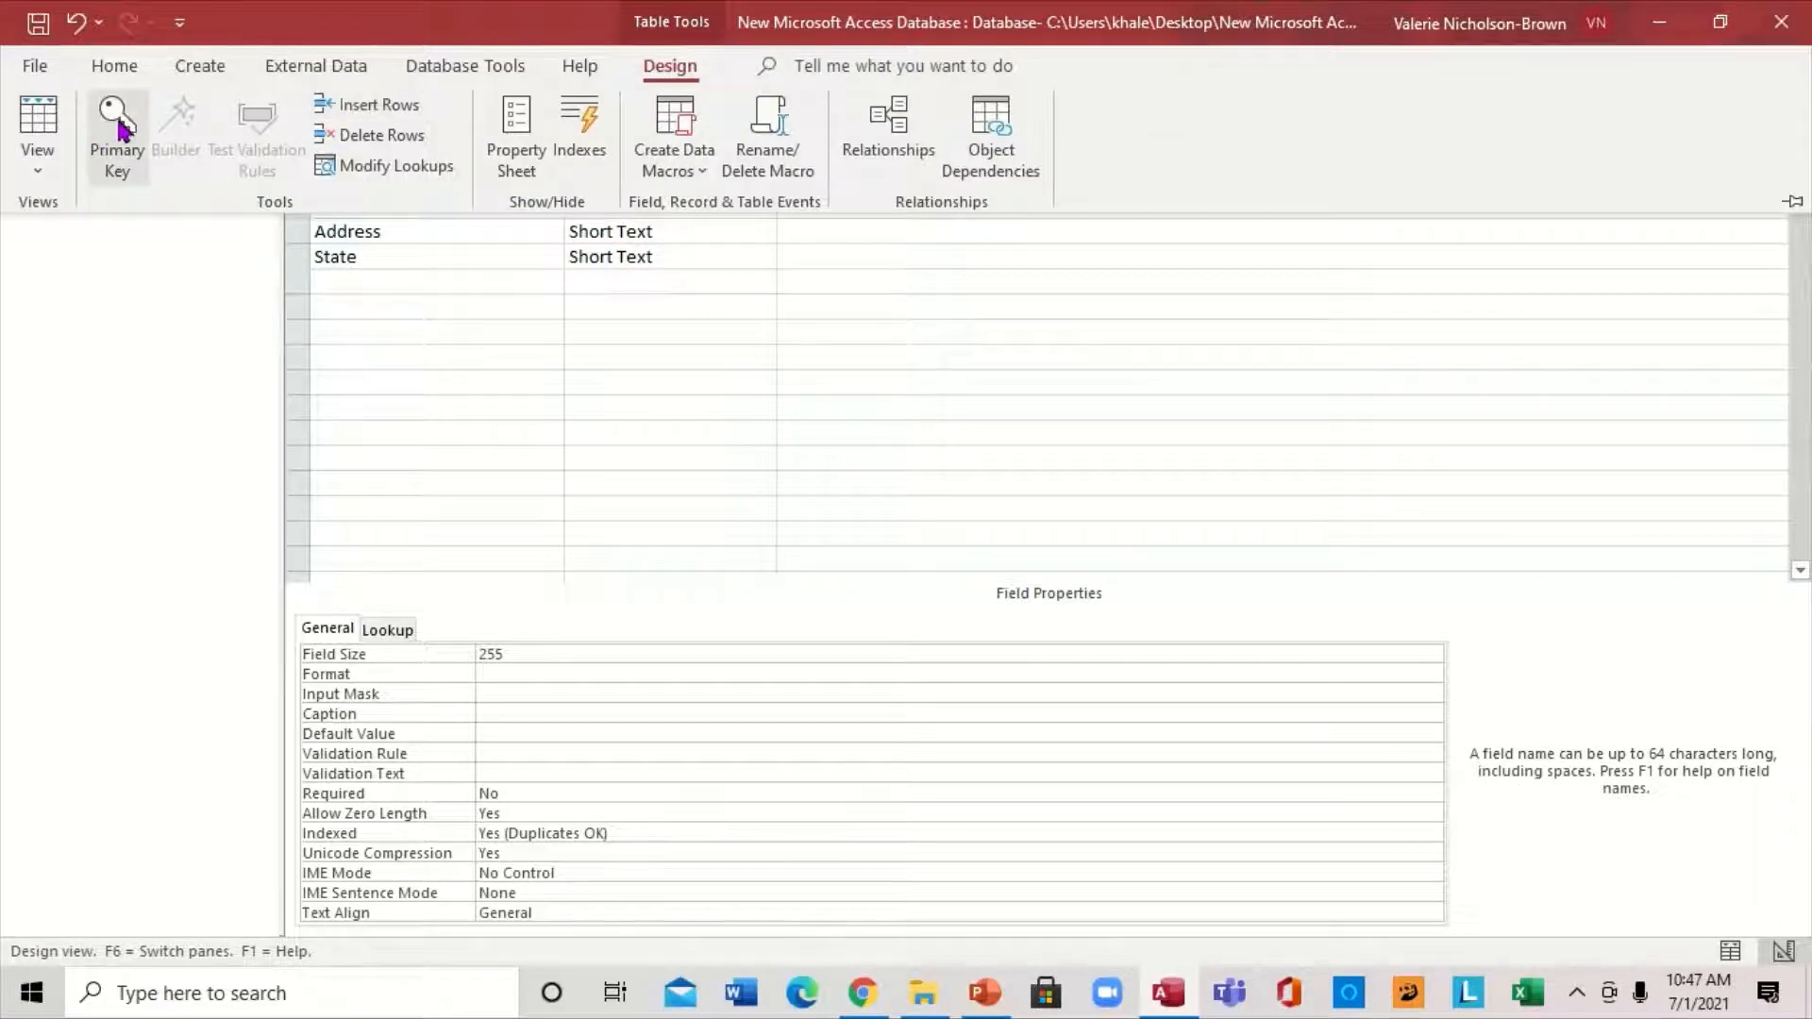
left_click(119, 129)
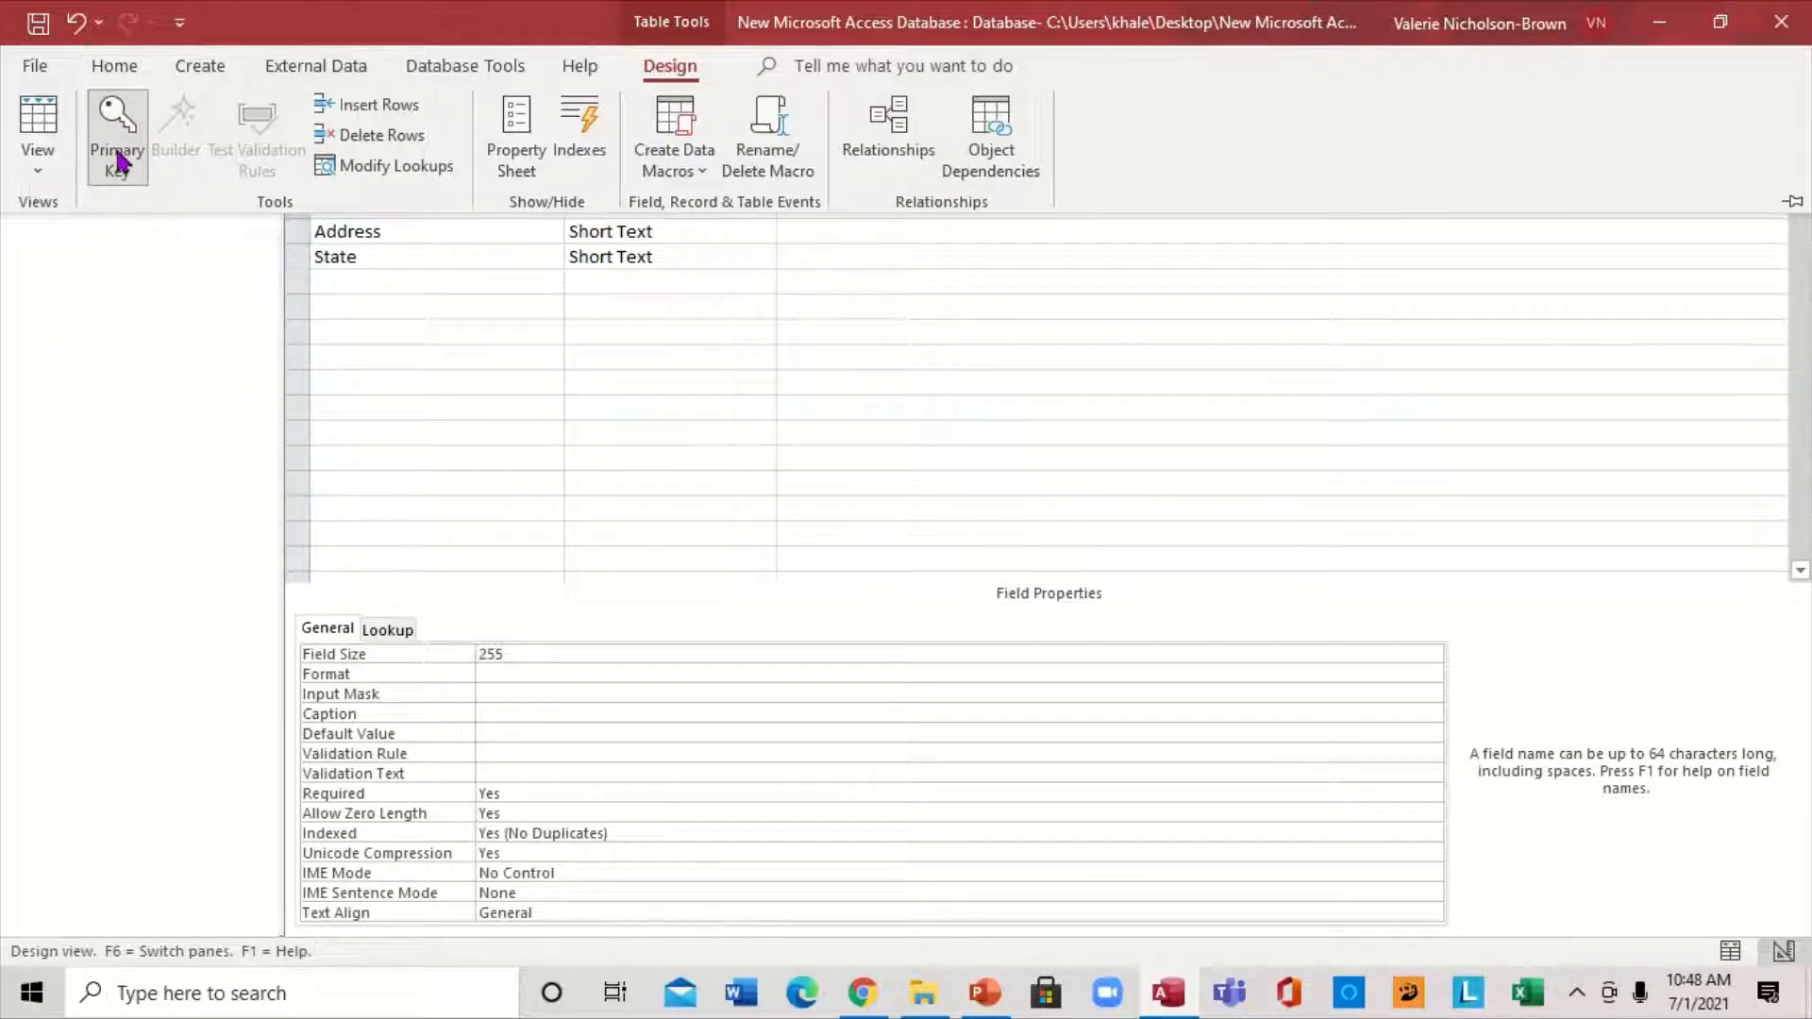
left_click(120, 158)
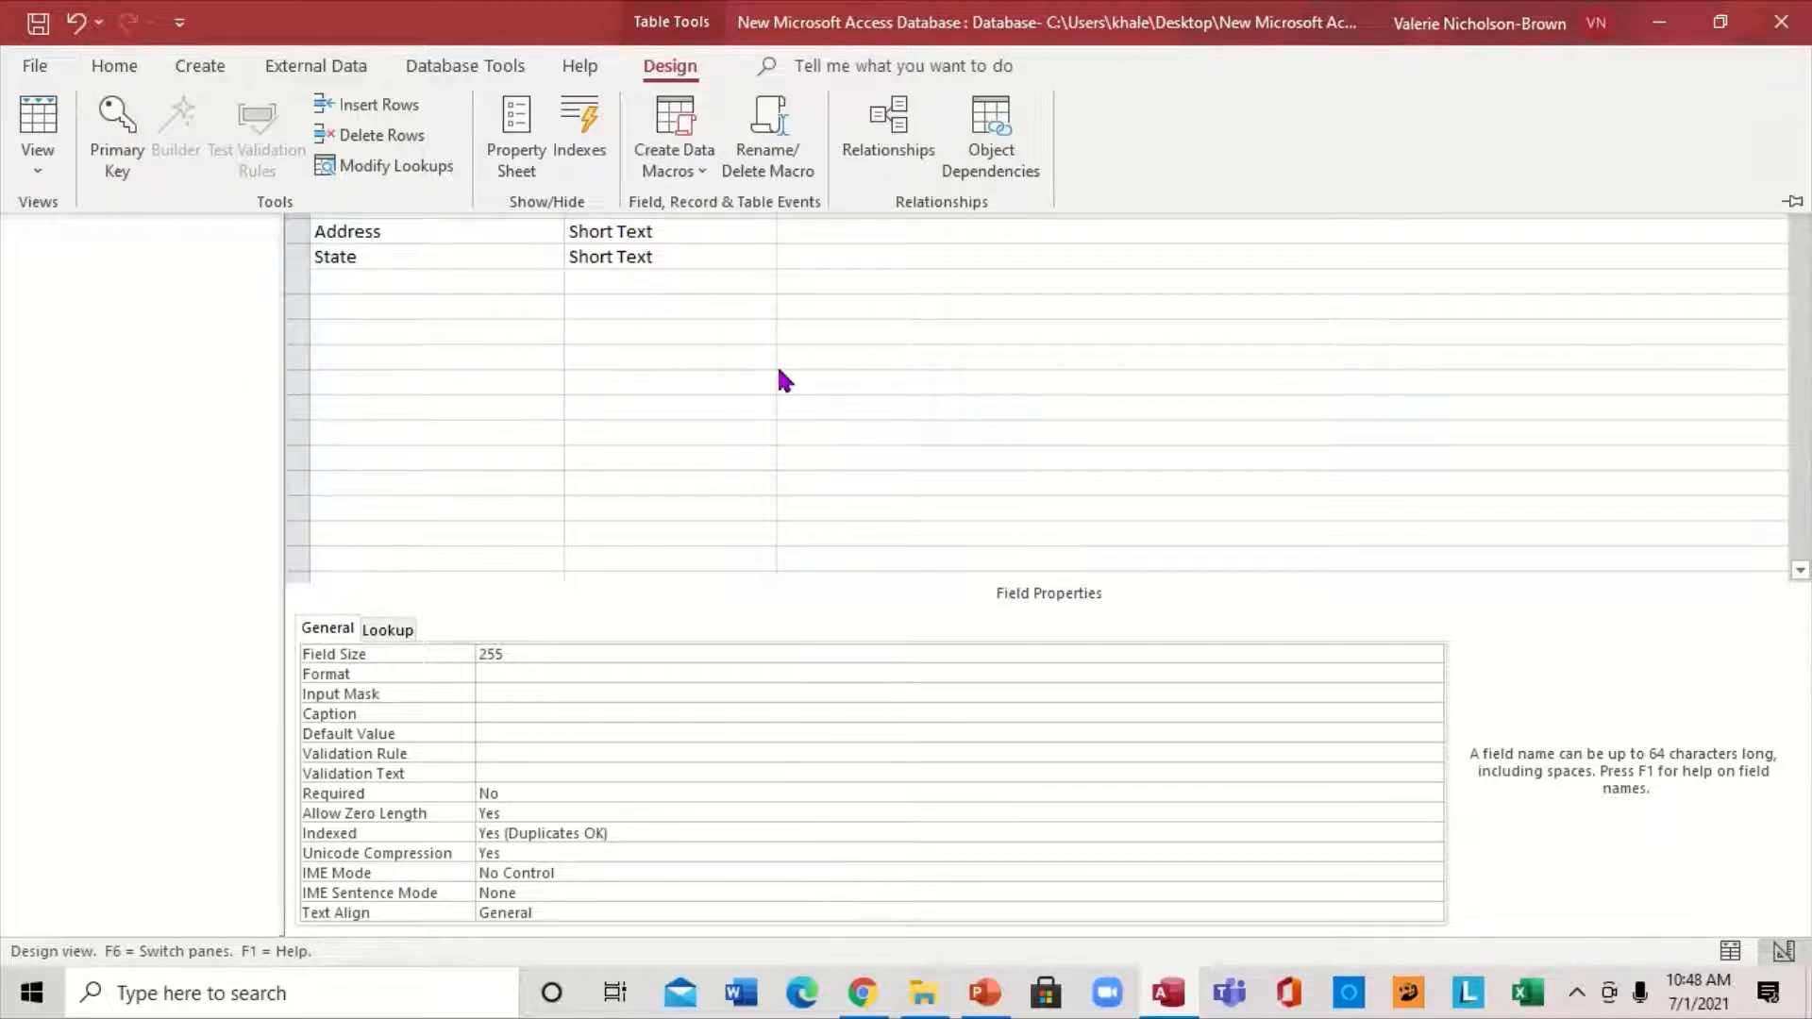
key("ctrl+F1")
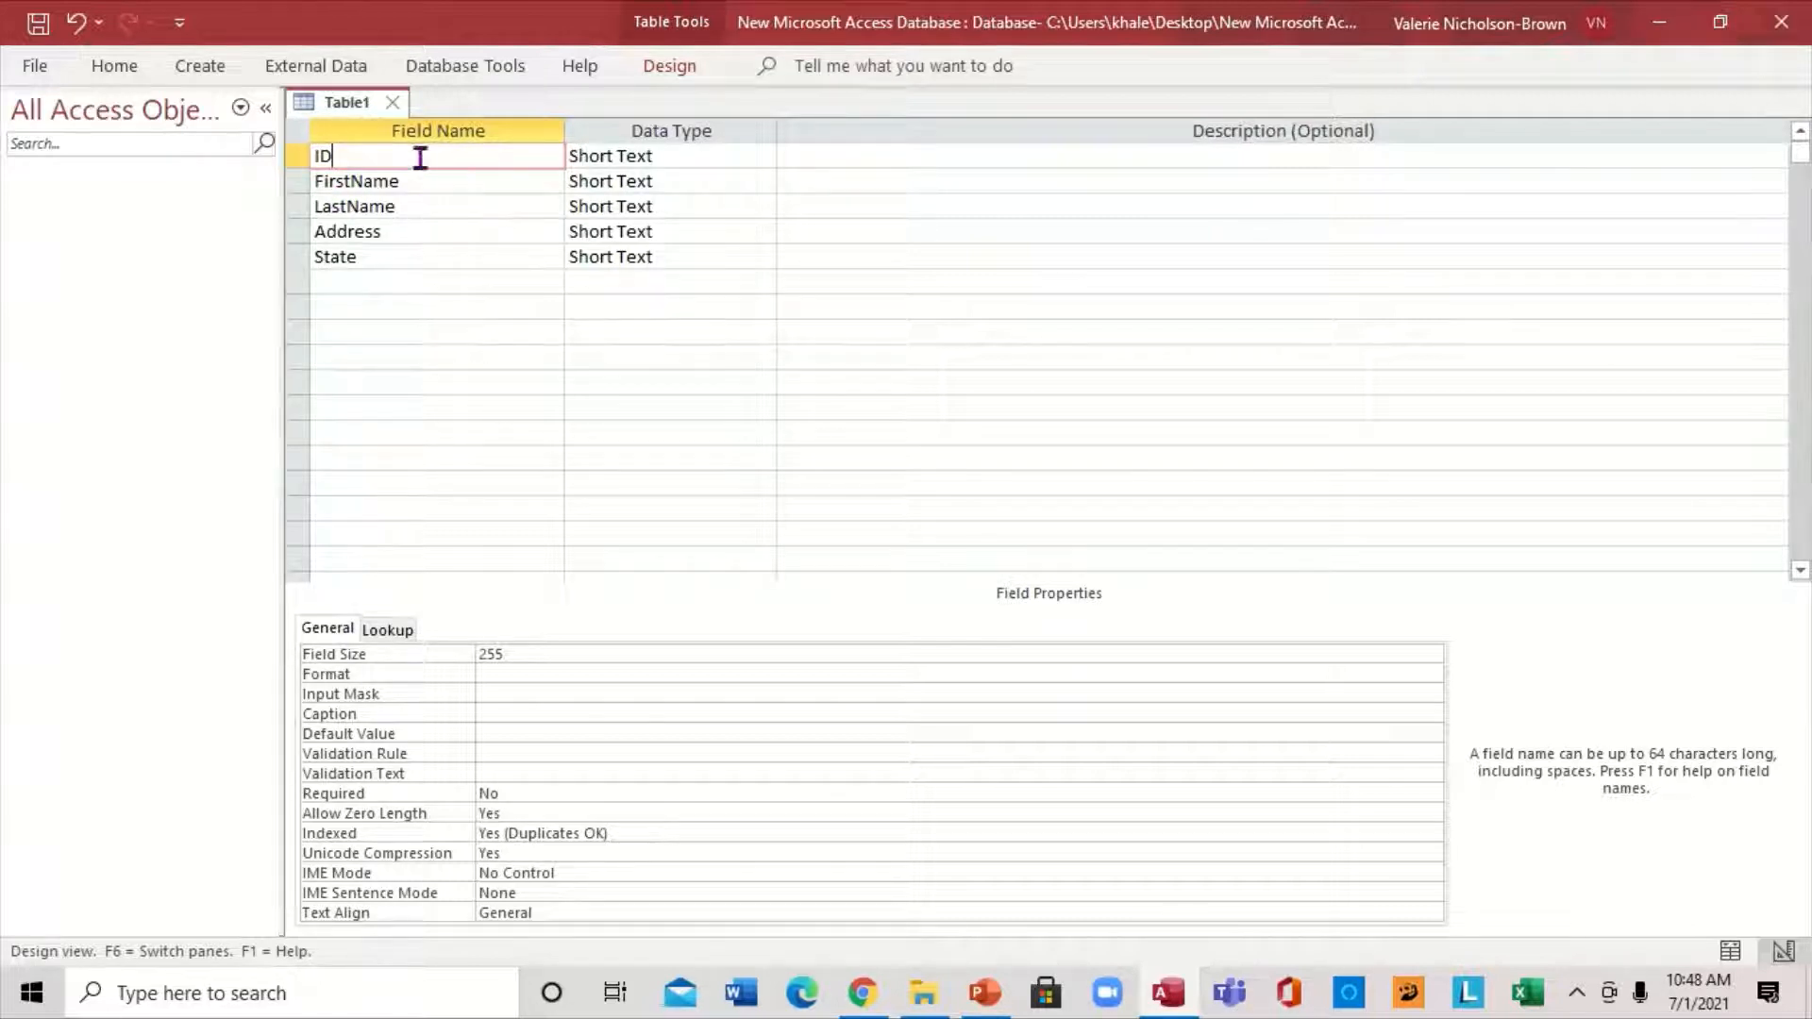
Step: Save the table under the name Students and accept the automatic creation of a primary key
left_click(37, 23)
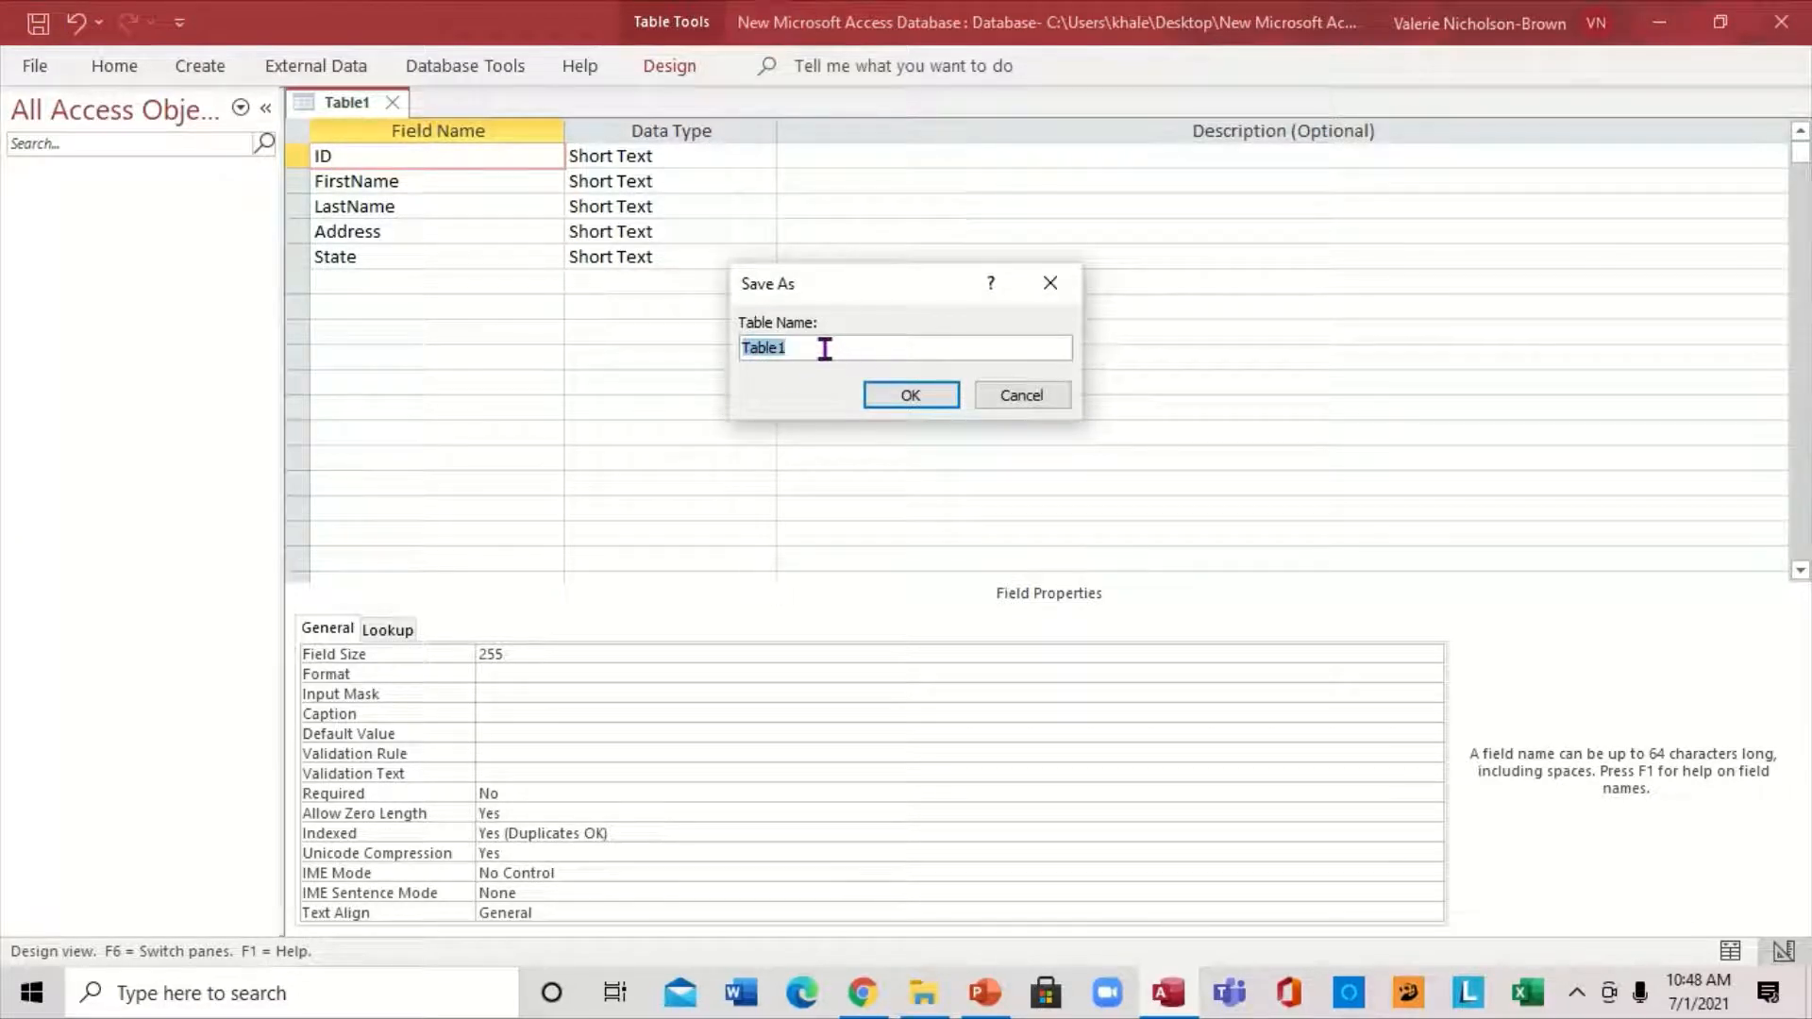
key("Caps_Lock")
type("S")
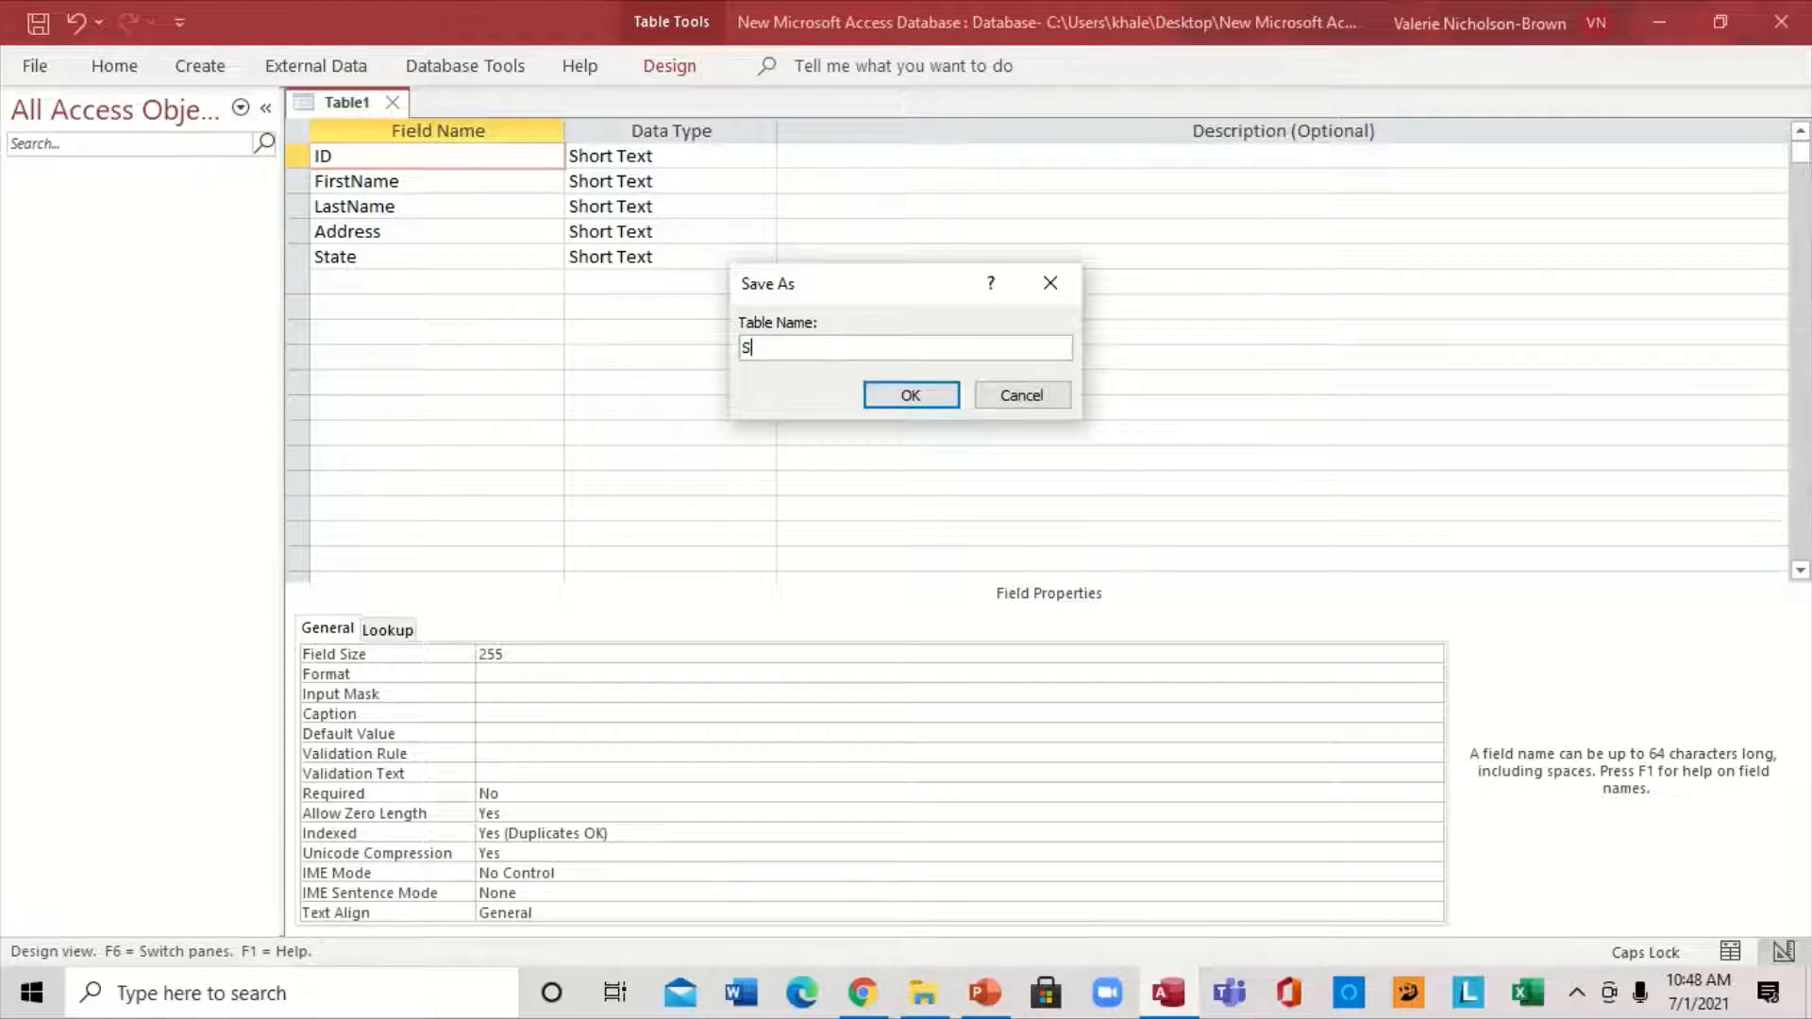
key("Caps_Lock")
type("tudents")
left_click(914, 398)
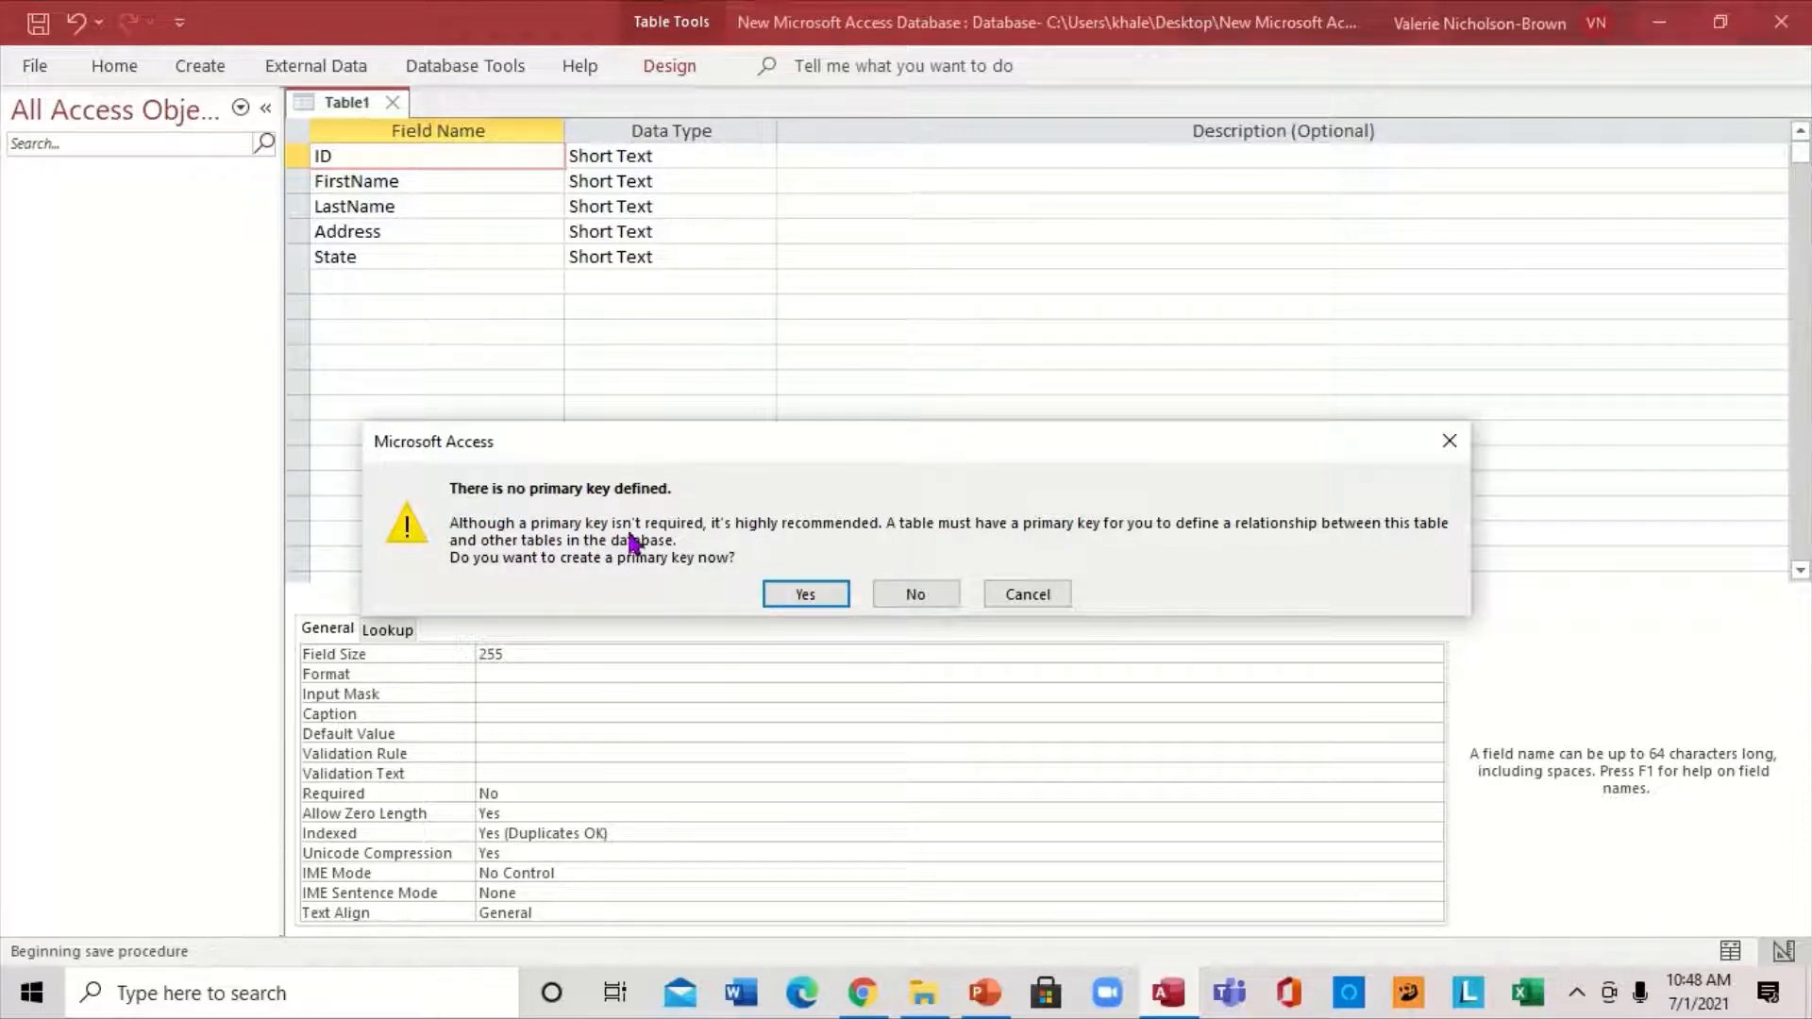
left_click(806, 594)
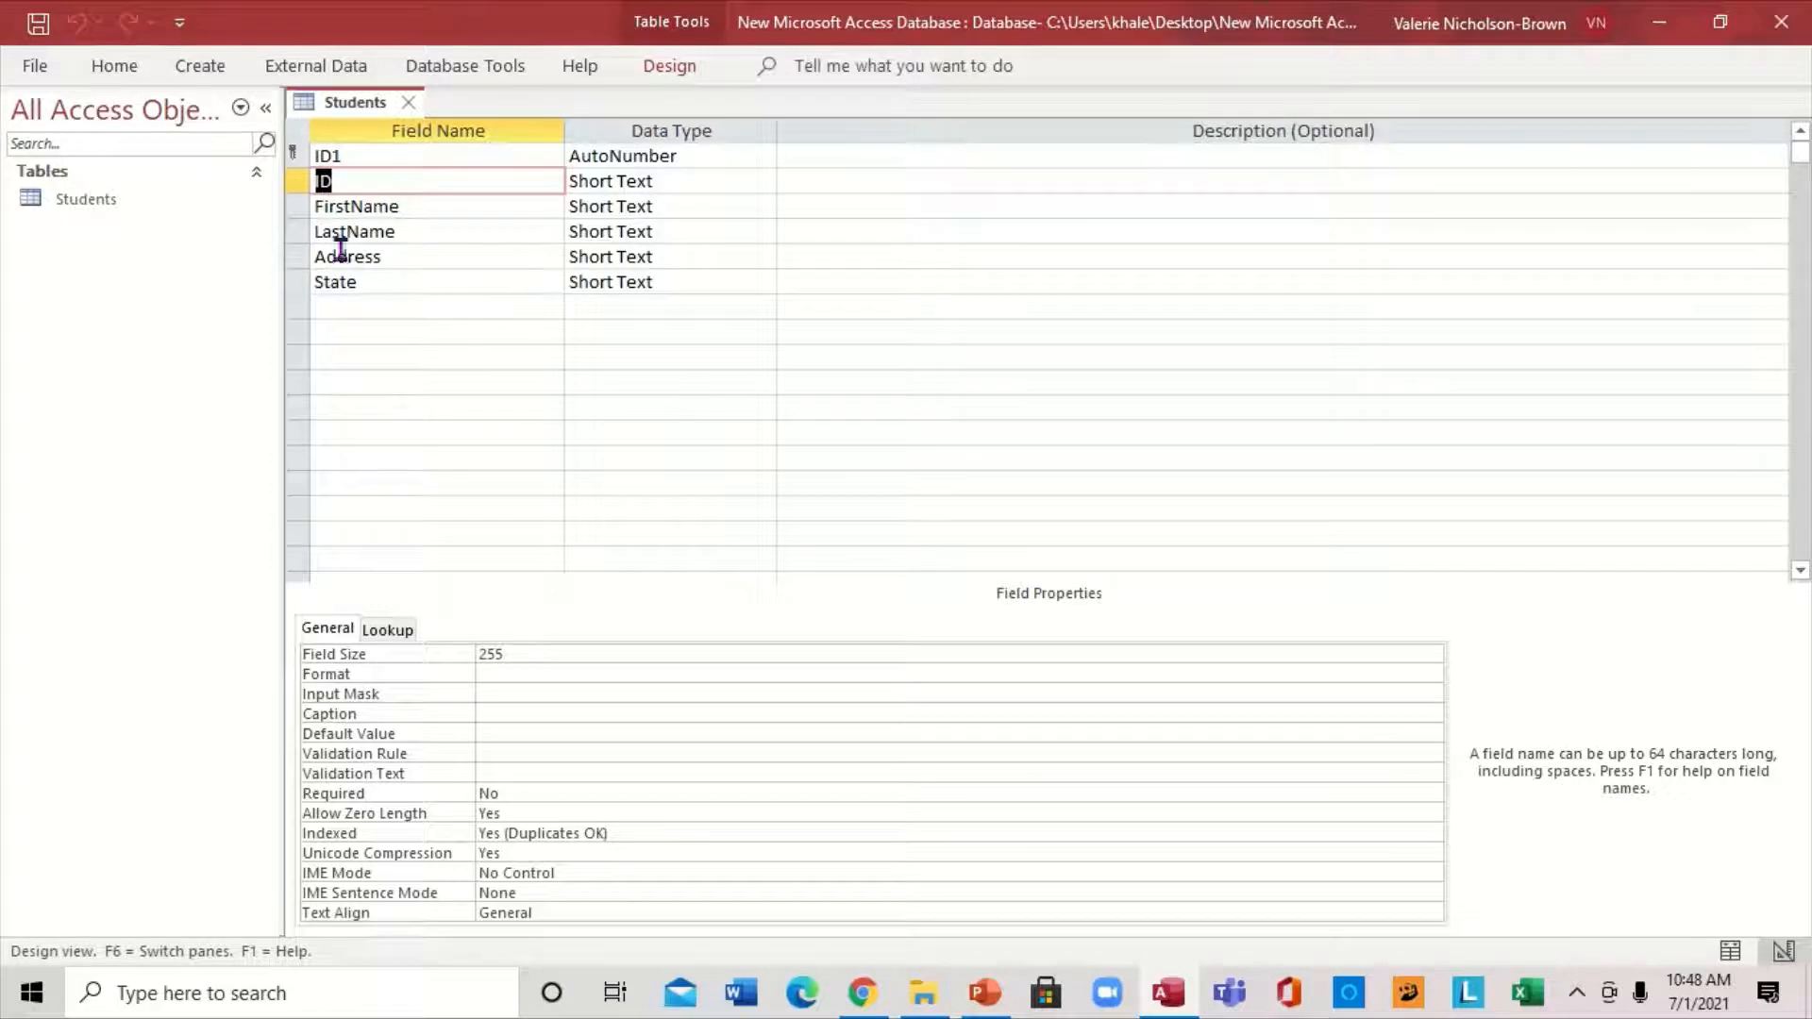
Step: Close the table's design and open the Students table in Datasheet view
left_click(409, 102)
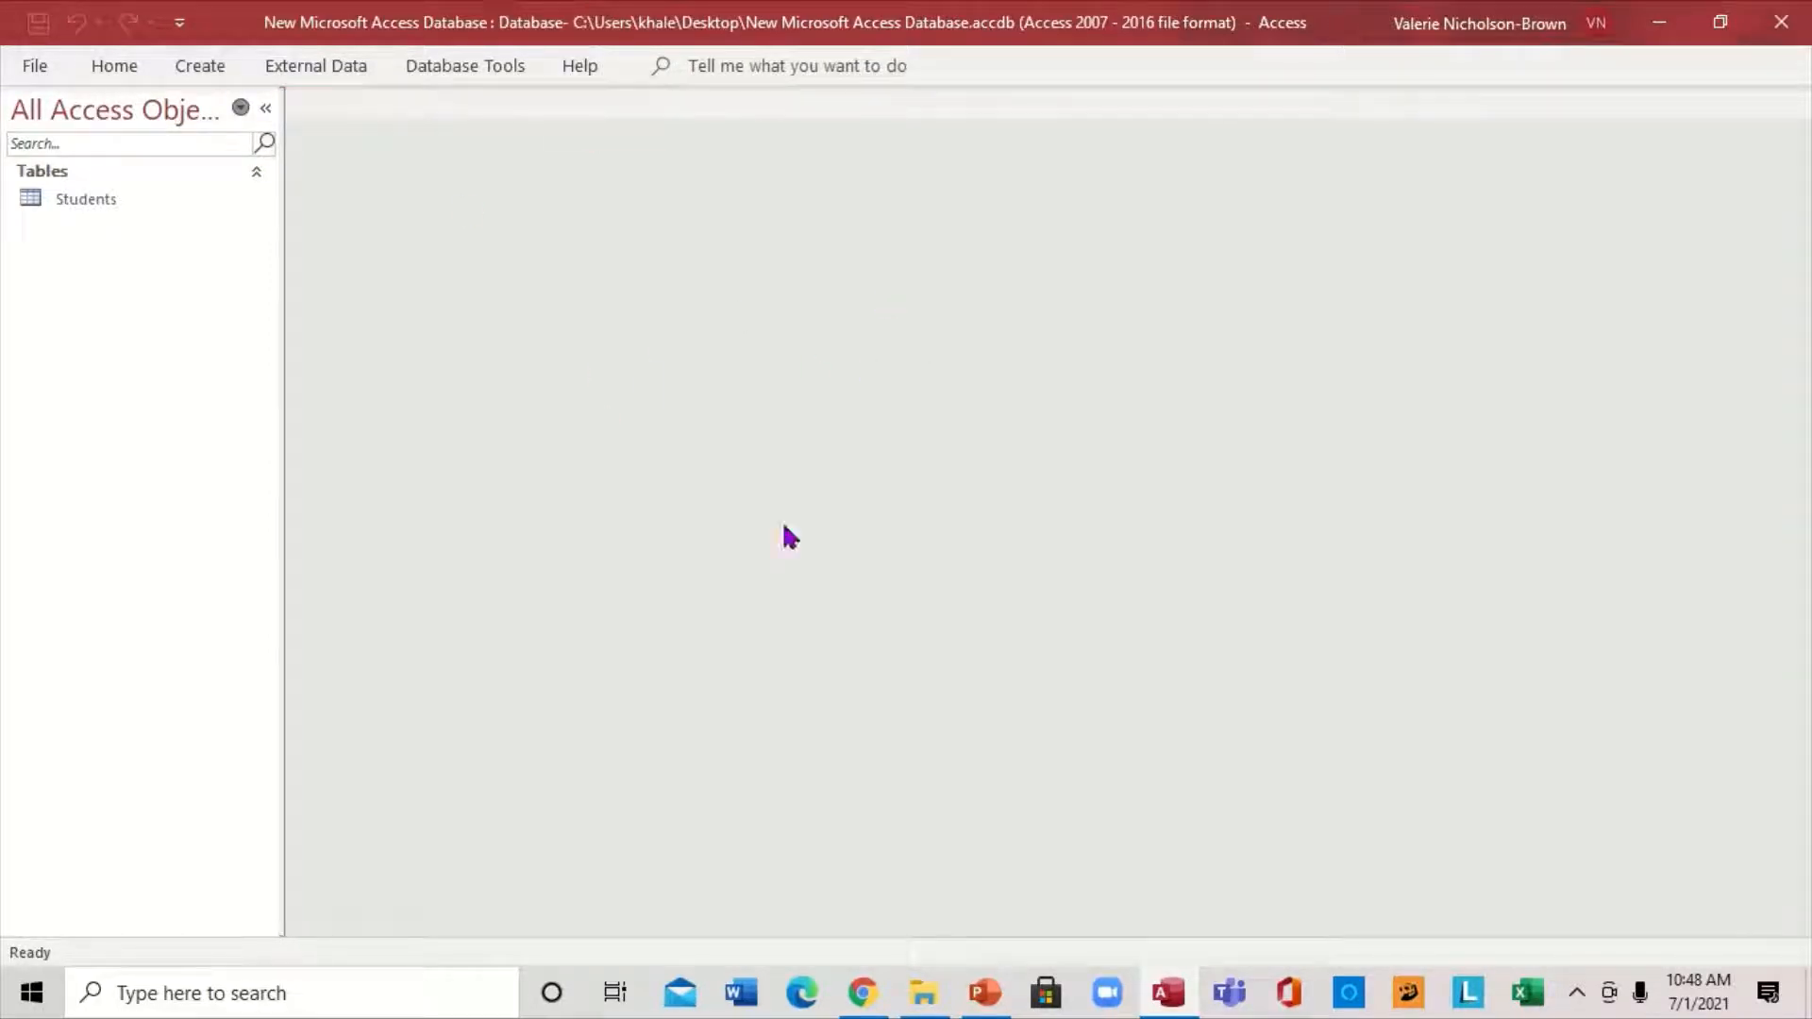
double_click(63, 209)
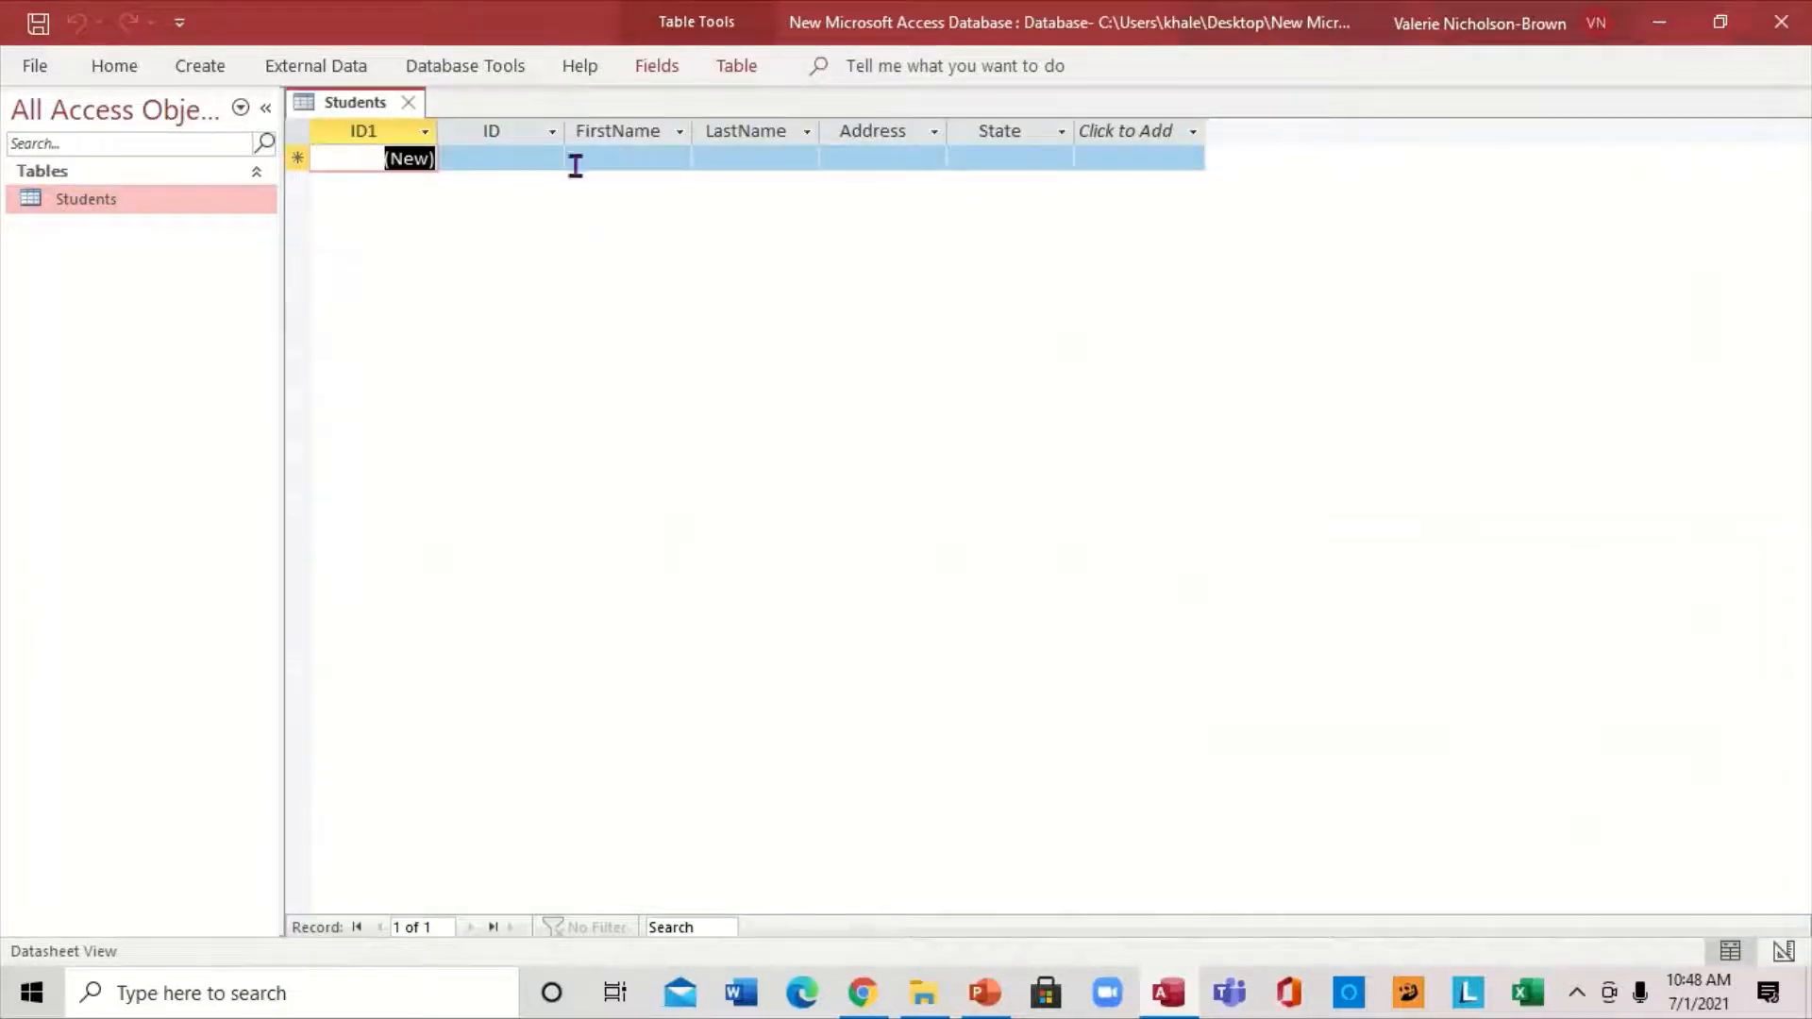
left_click(410, 102)
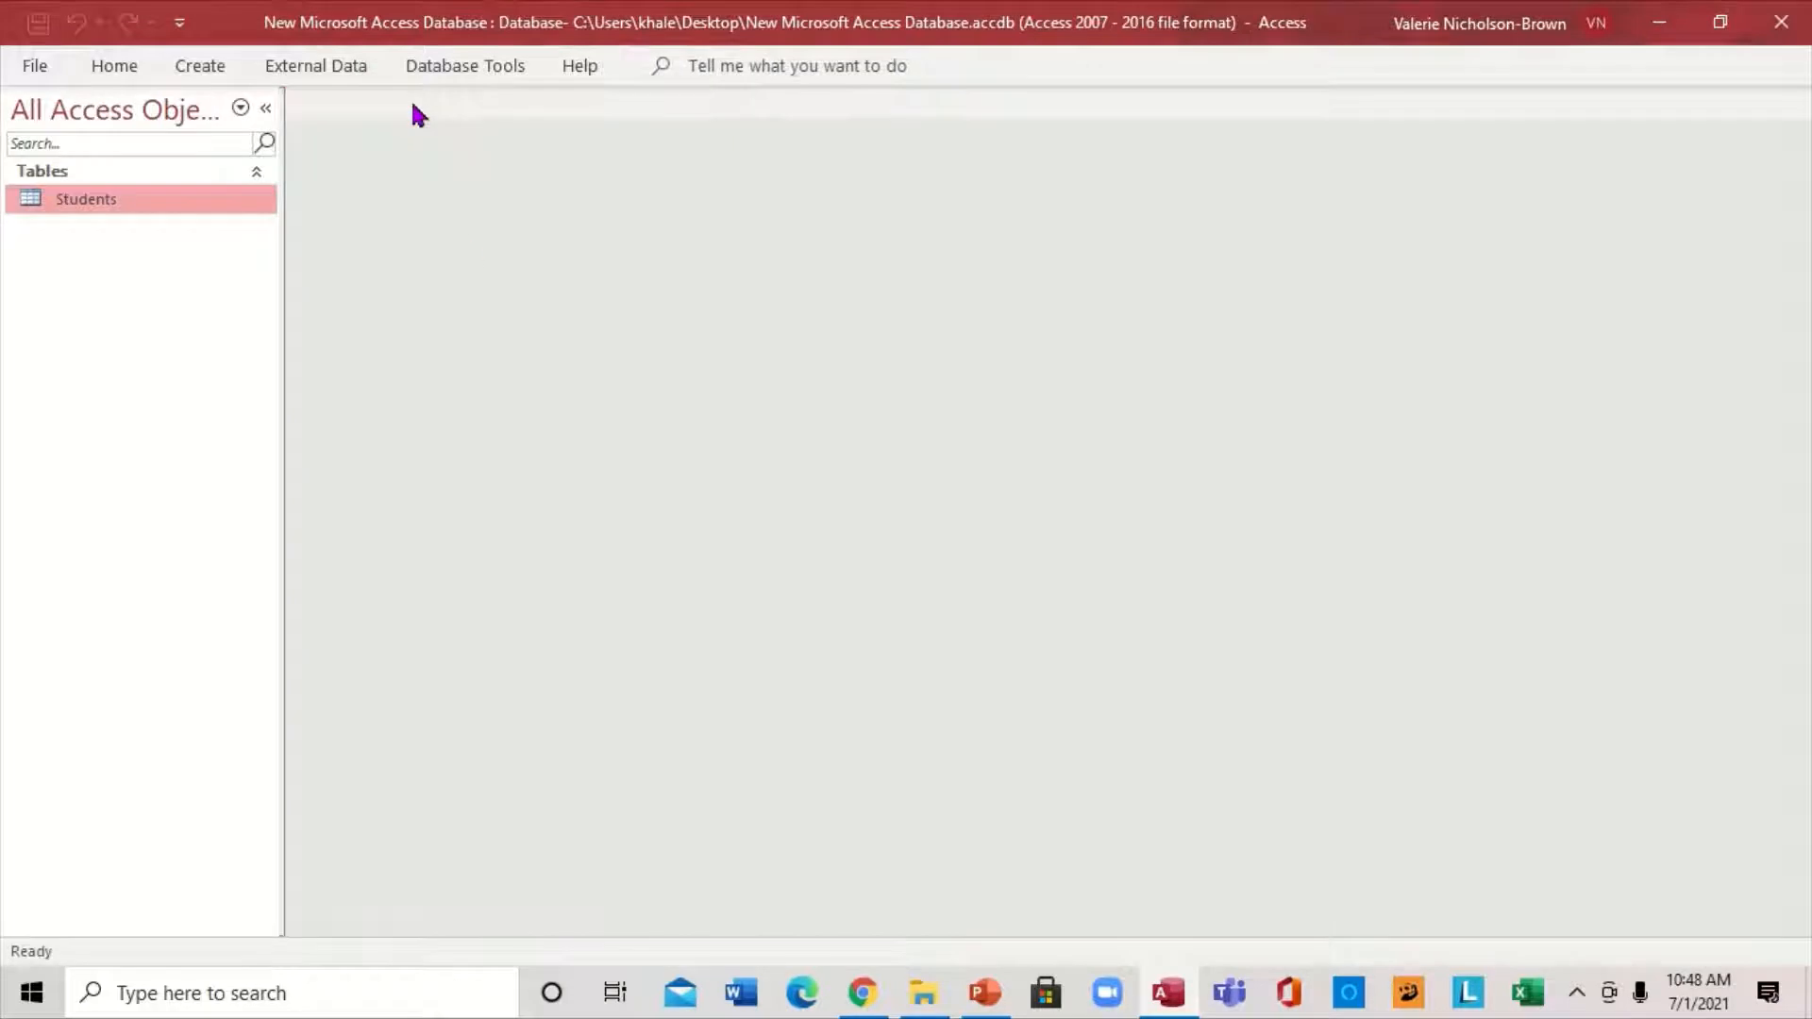
double_click(151, 206)
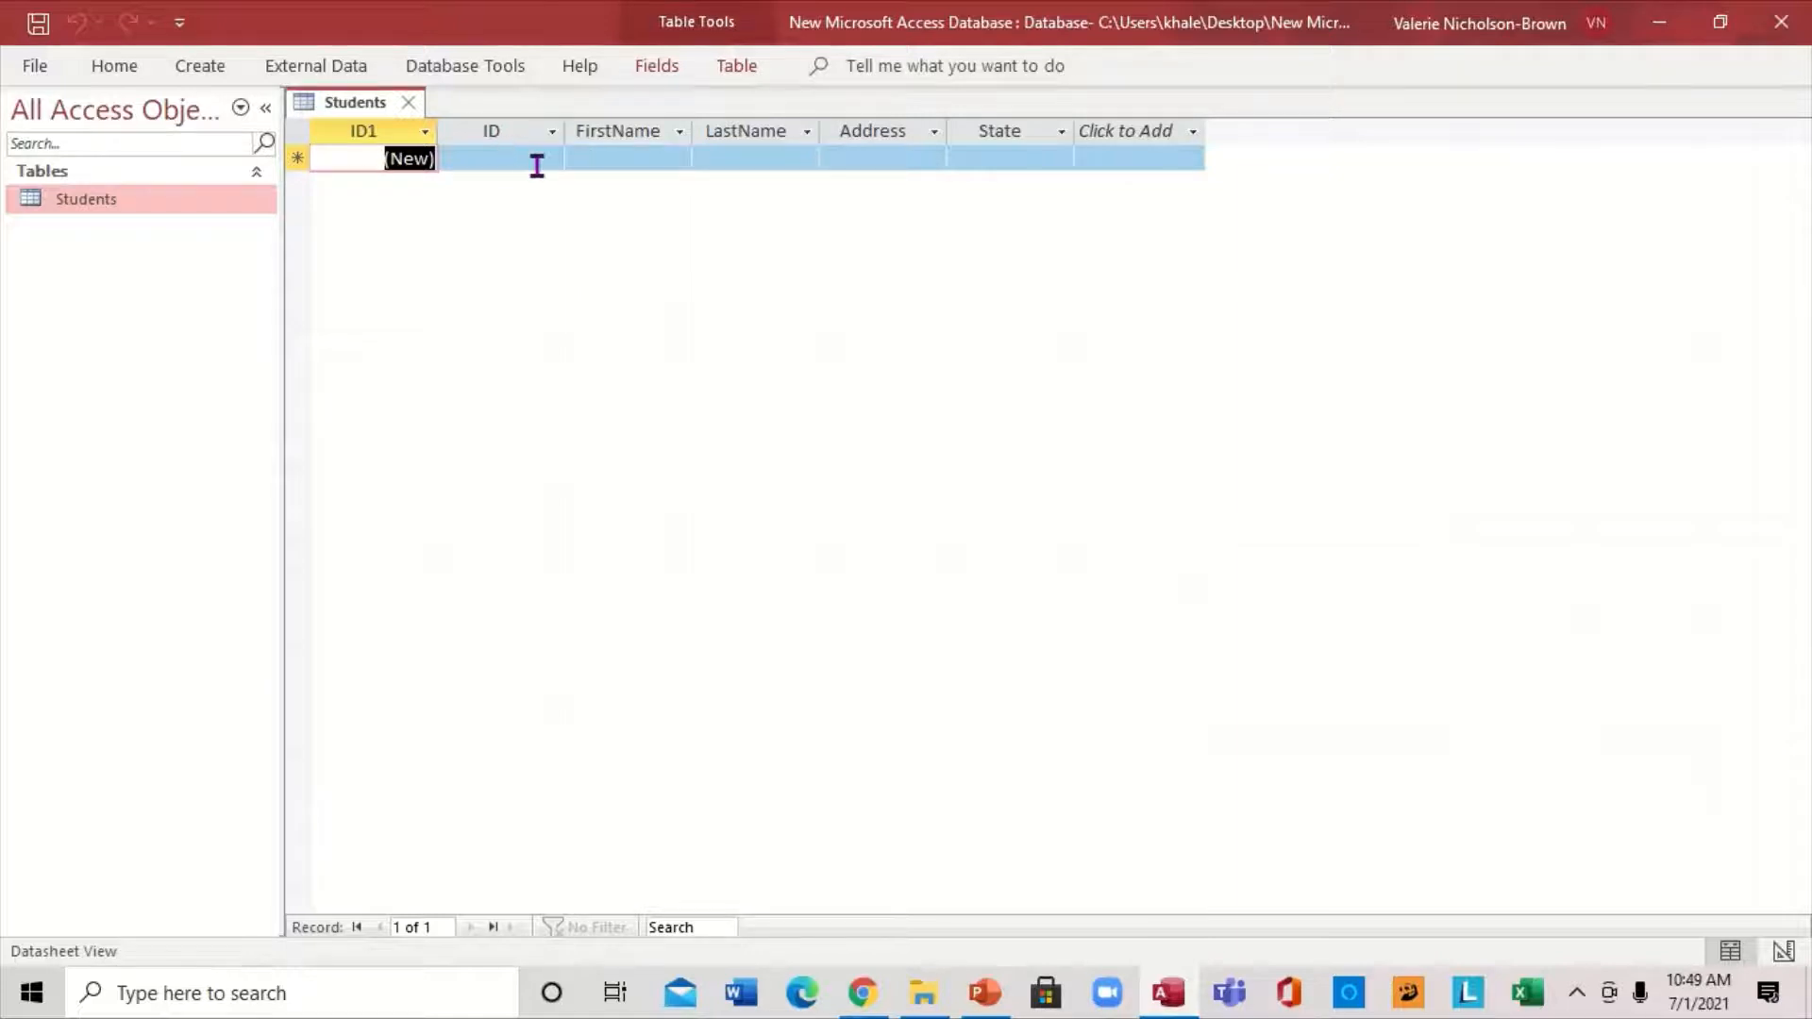
Step: Enter the student's ID and first name in the first record of the Students table
left_click(502, 159)
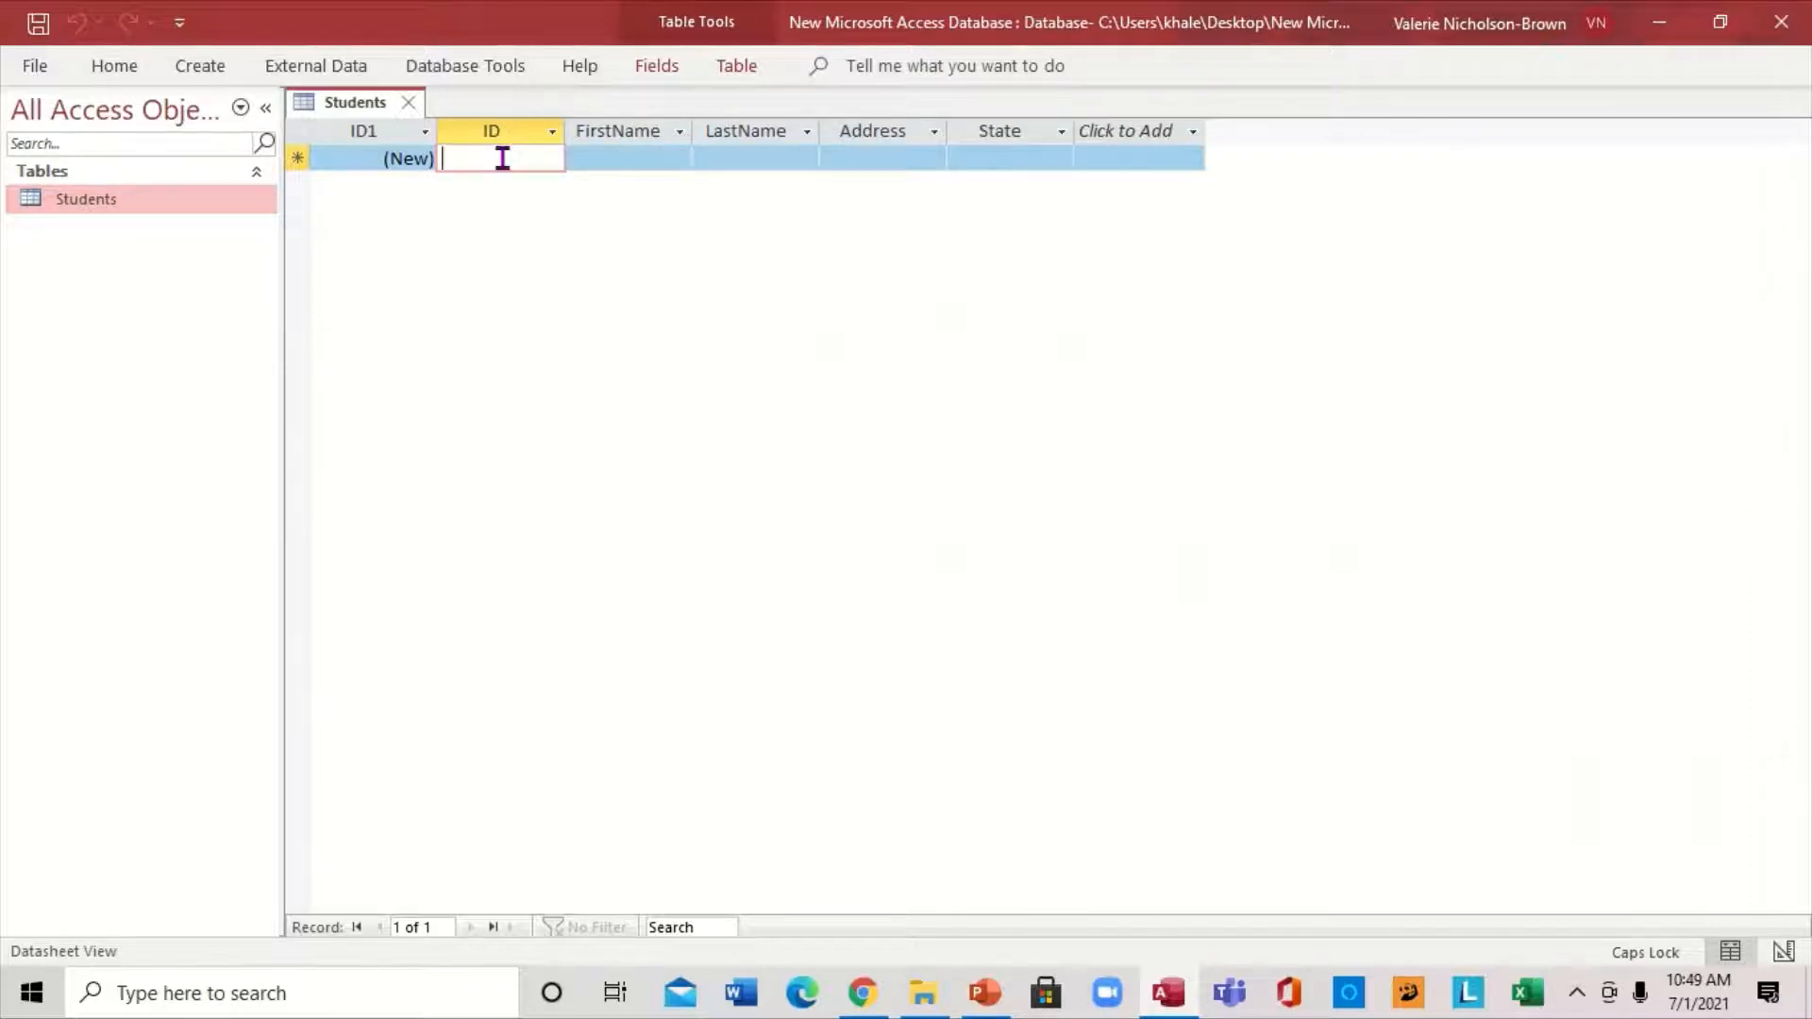
type("AAAA")
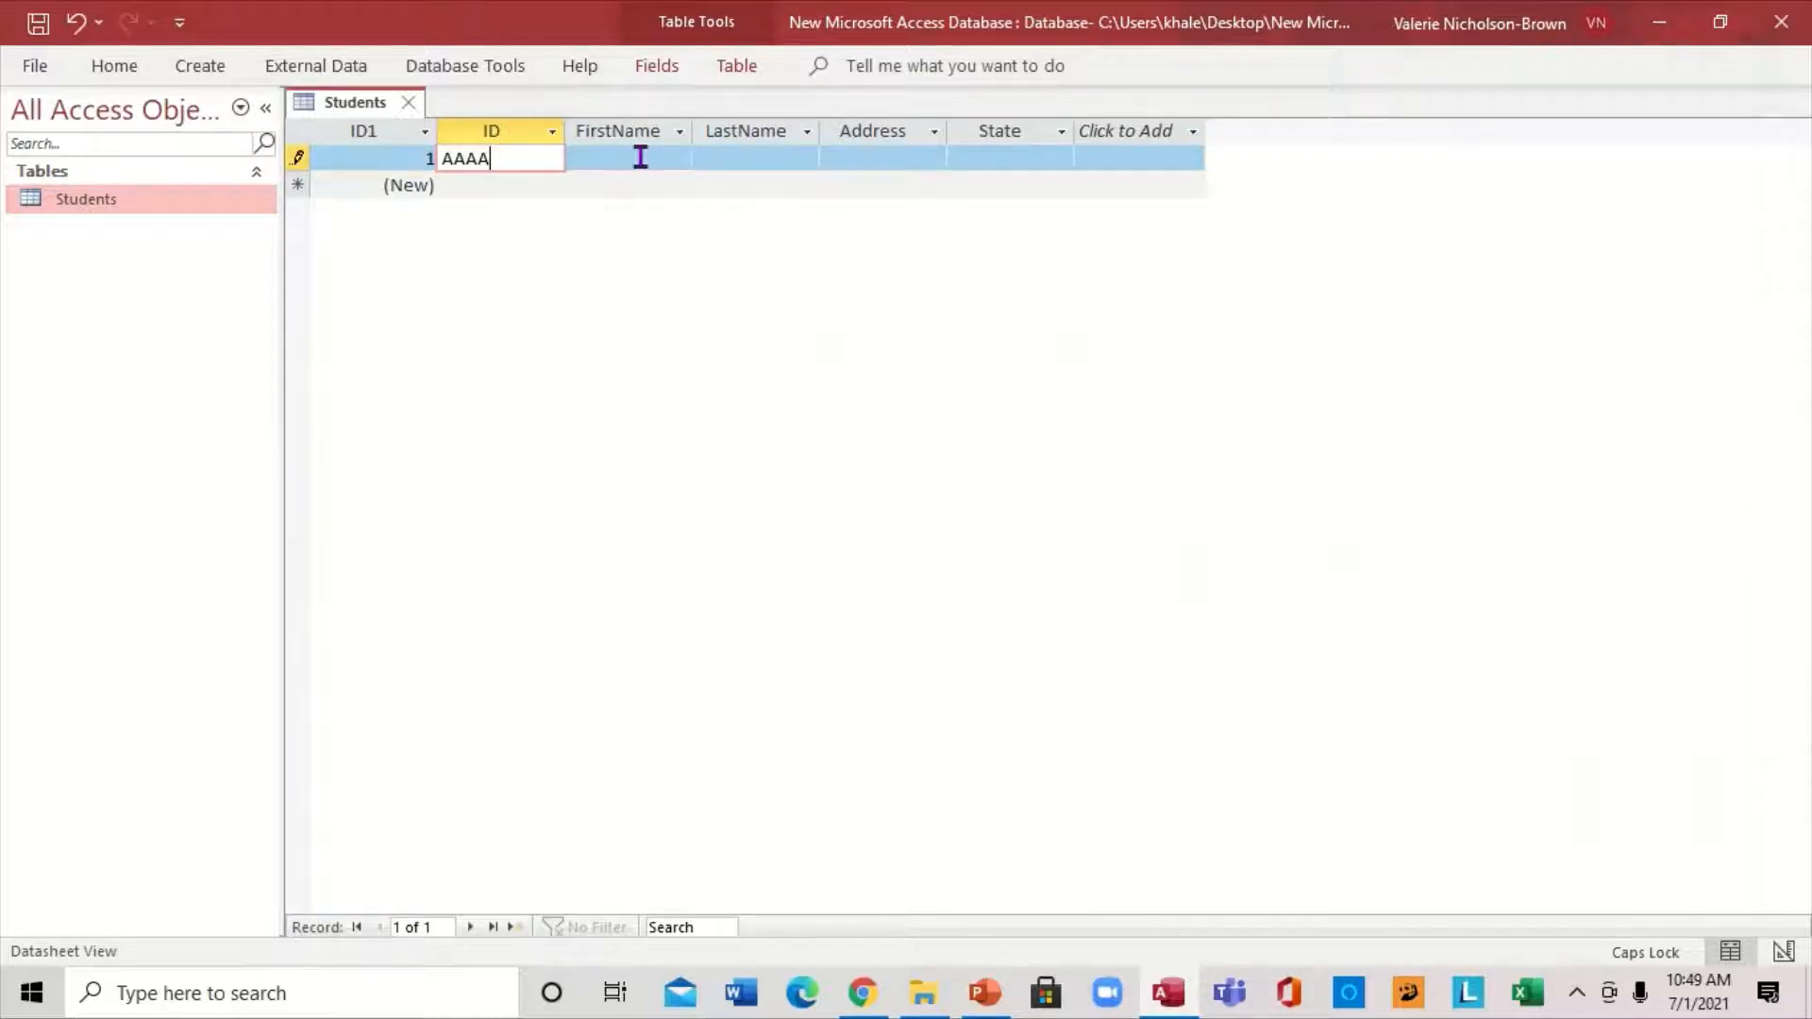
left_click(641, 158)
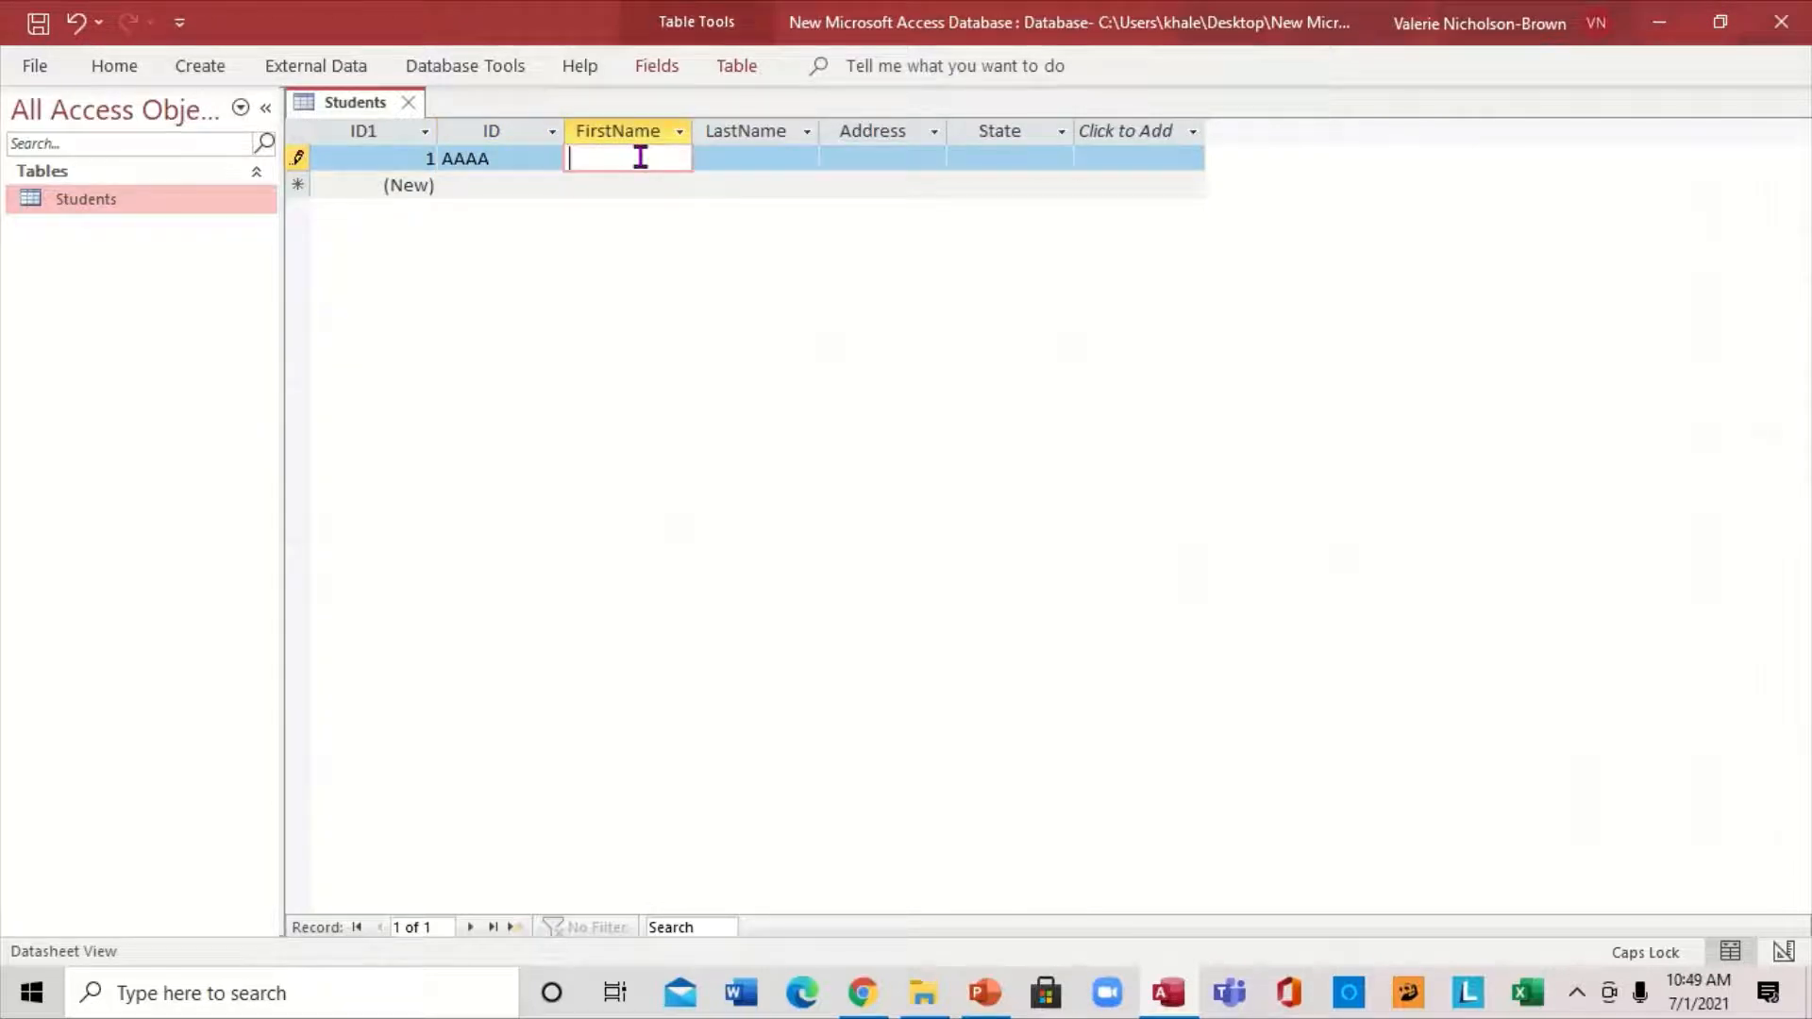
type("M")
key("Caps_Lock")
type("alton")
key("Tab")
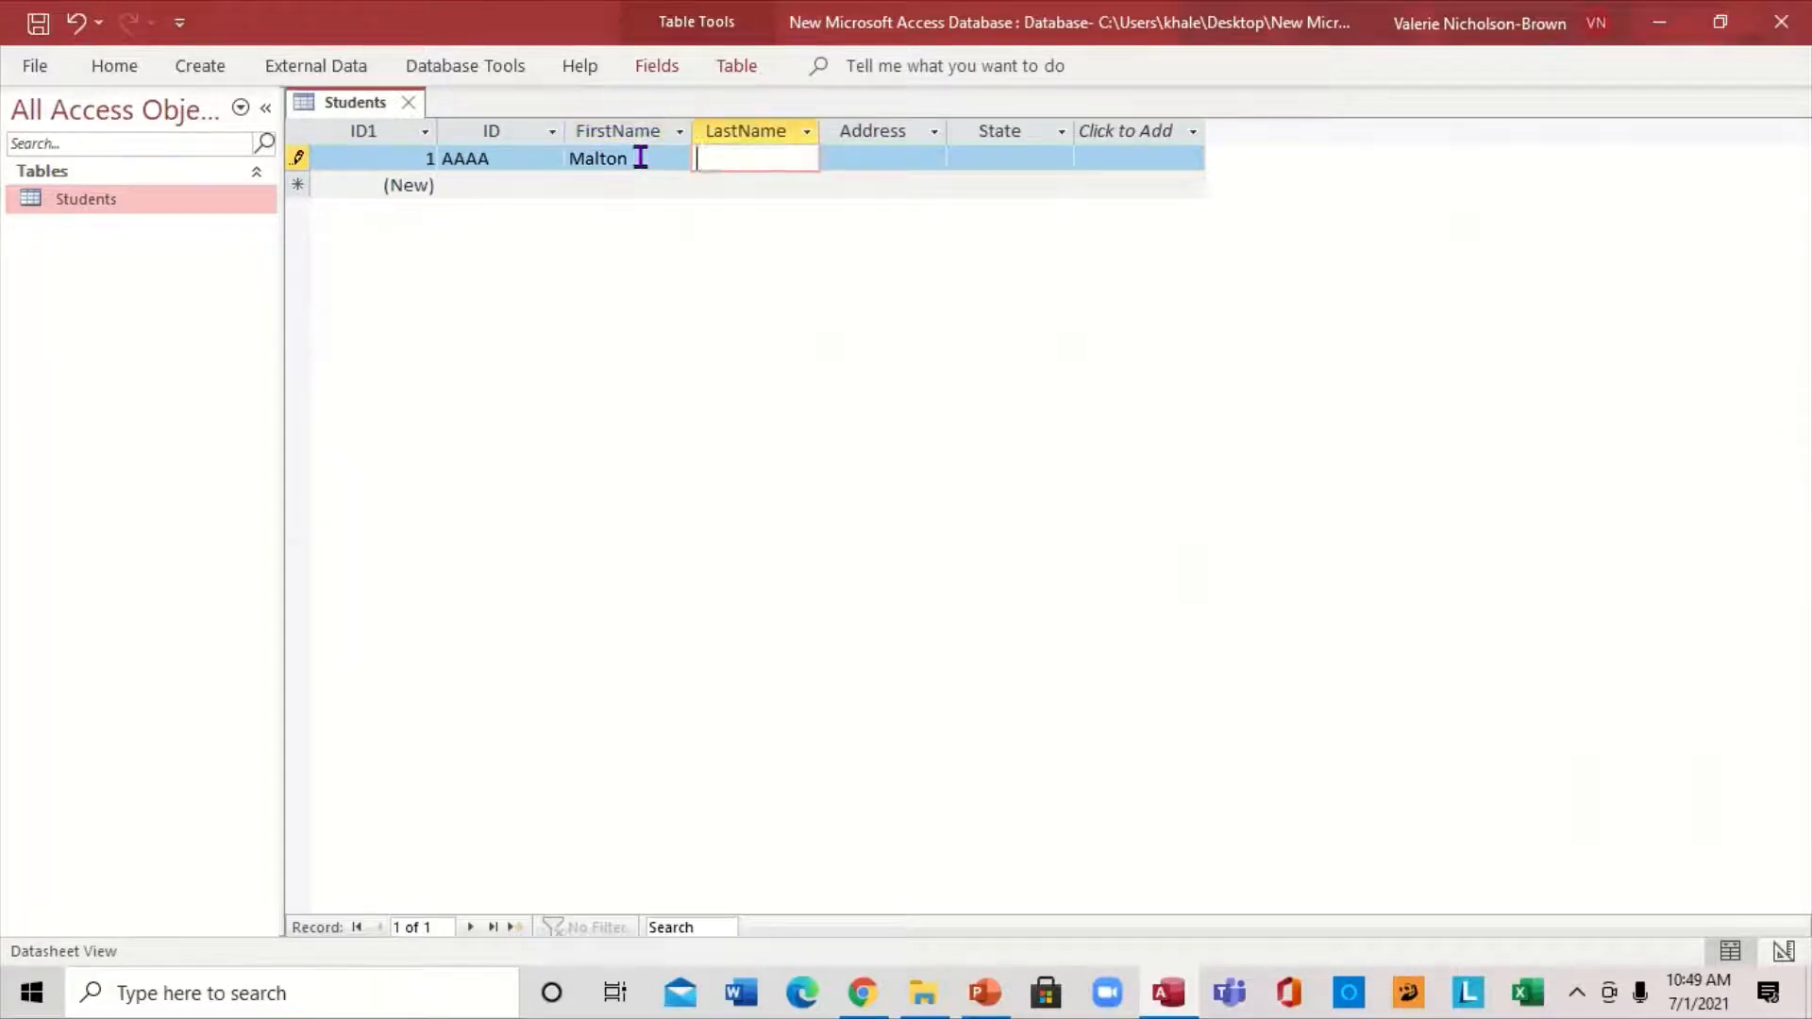
Step: Enter the student's last name in the first record of the Students table
key("Caps_Lock")
type("J")
key("Caps_Lock")
type("ohnson")
key("Tab")
Step: Fill in the first student's street address and enter NJ as the state
type("3")
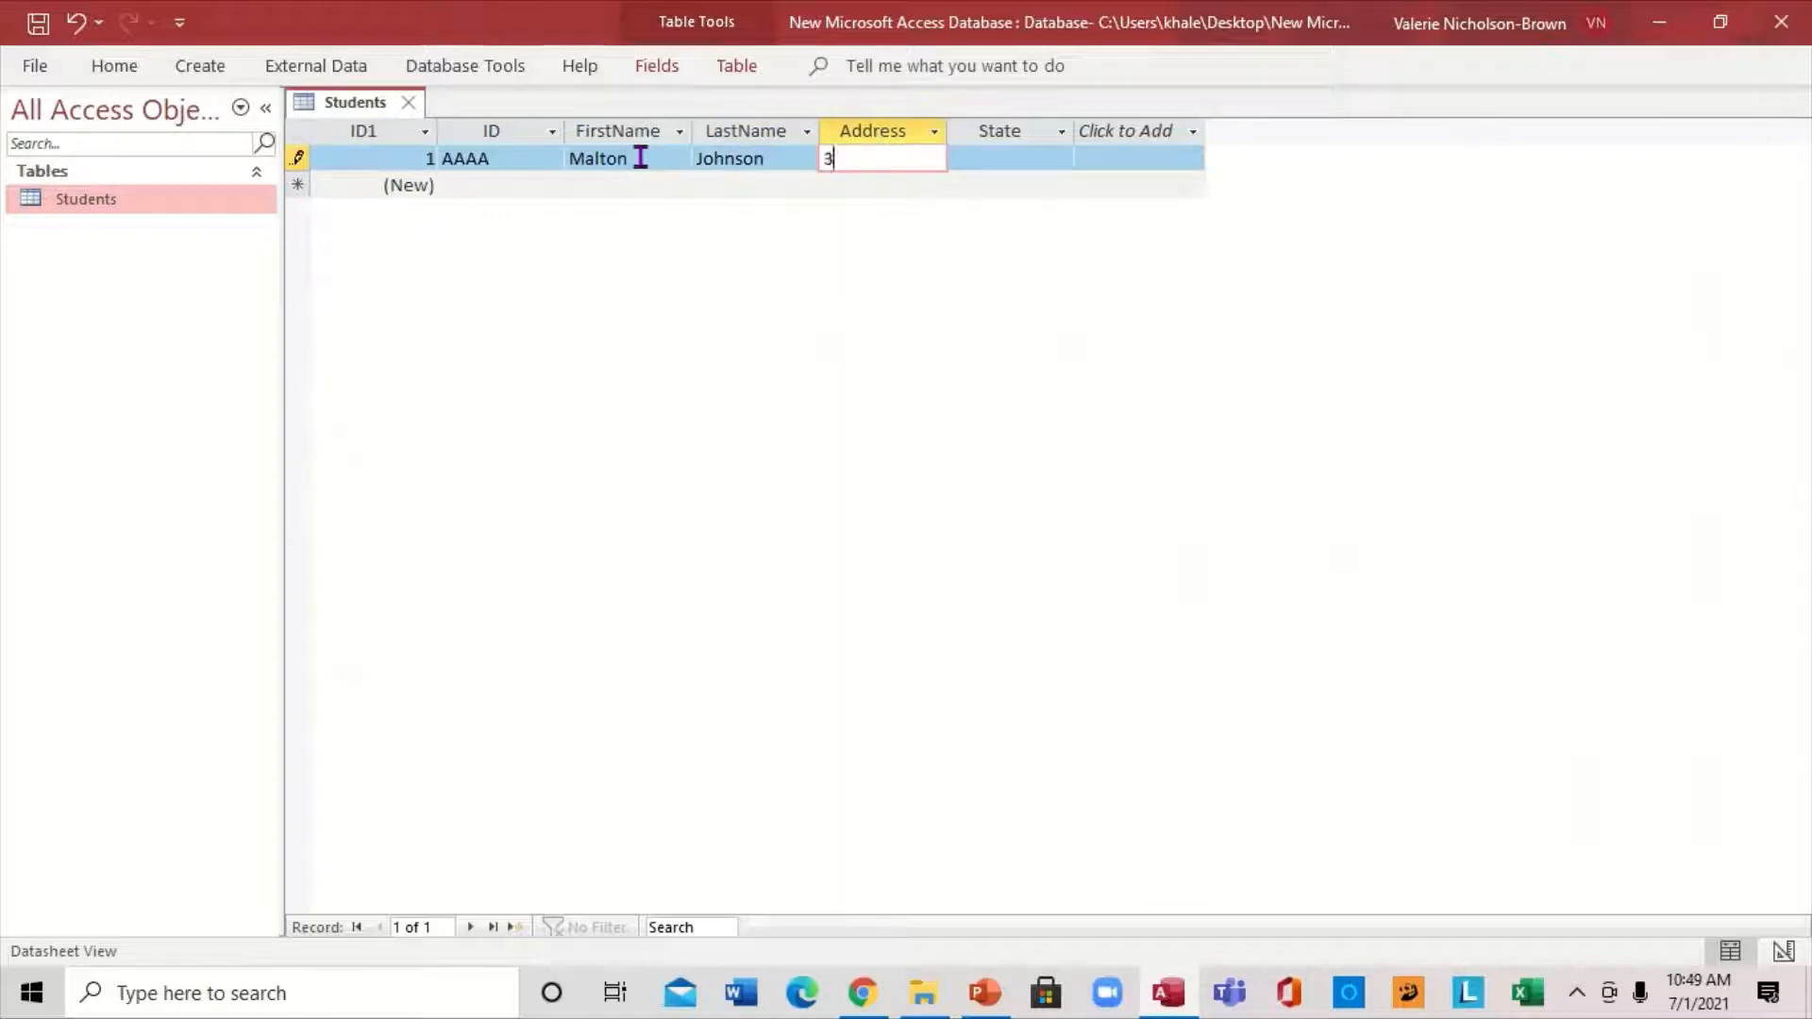
key("Caps_Lock")
type("P")
key("Caps_Lock")
type("ine st")
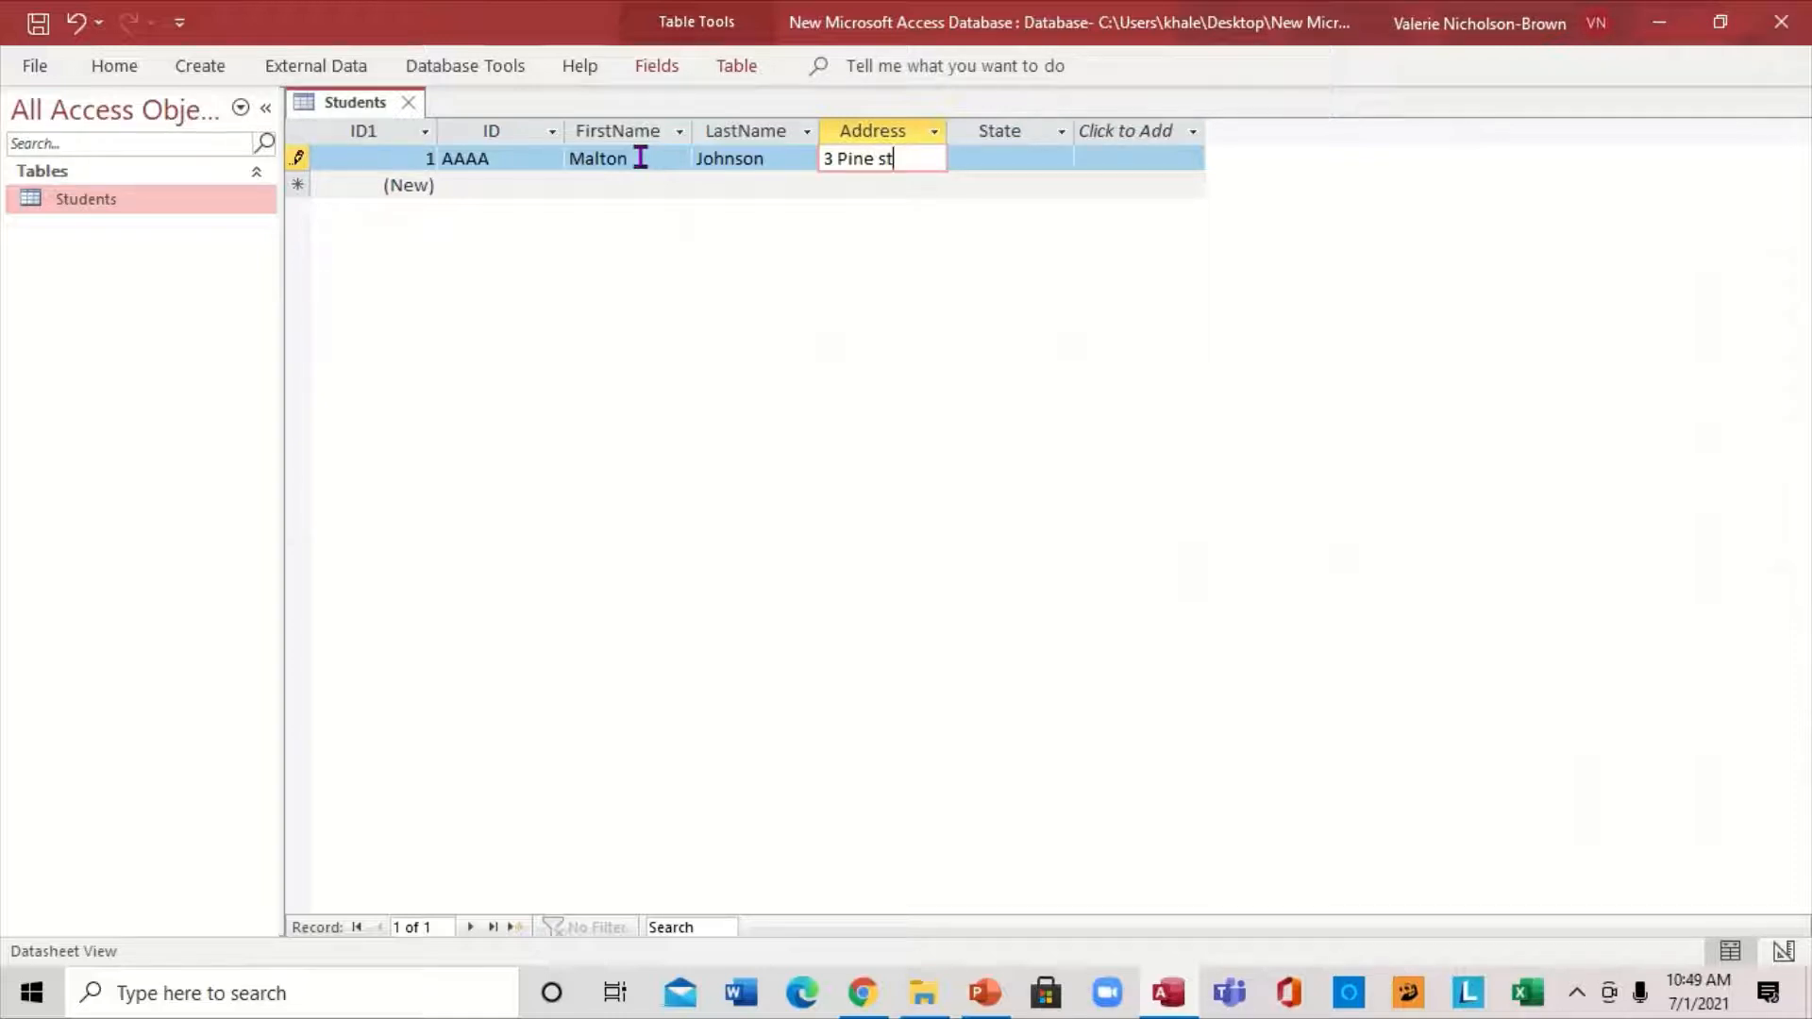
key("Tab")
key("Caps_Lock")
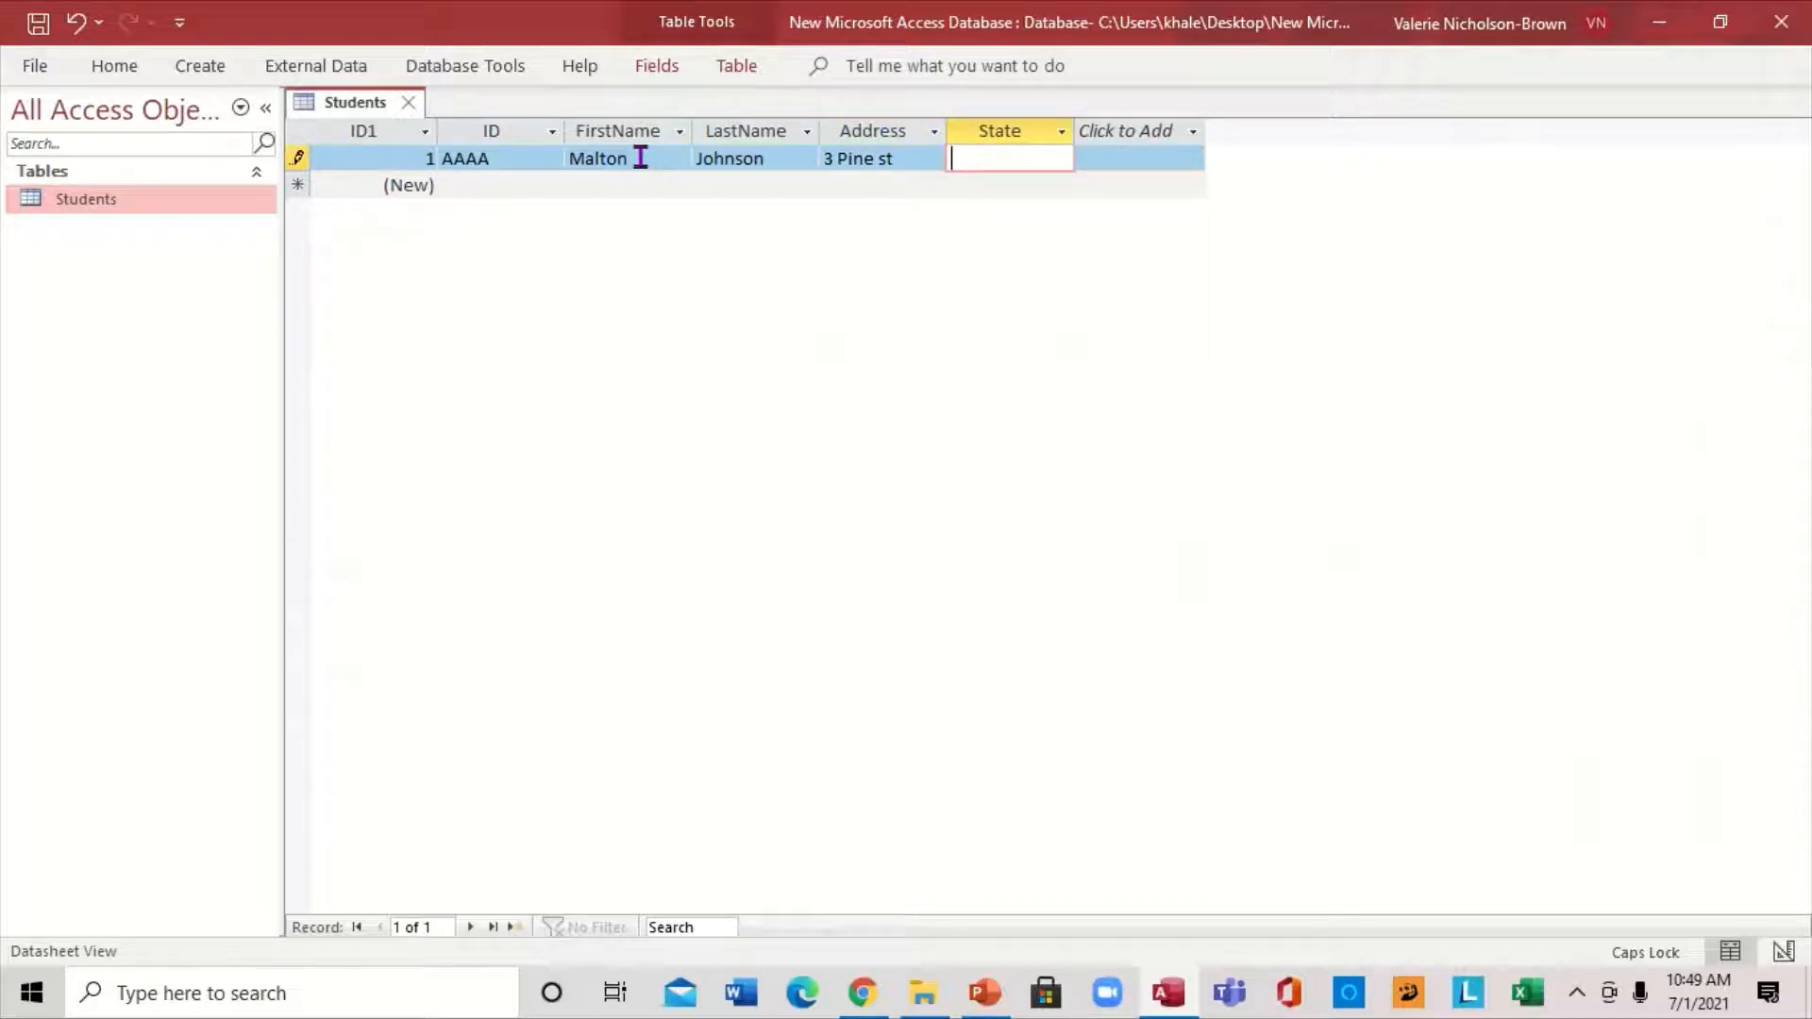
type("NJ")
Step: Start a second student record by entering NY in its State field
key("Down")
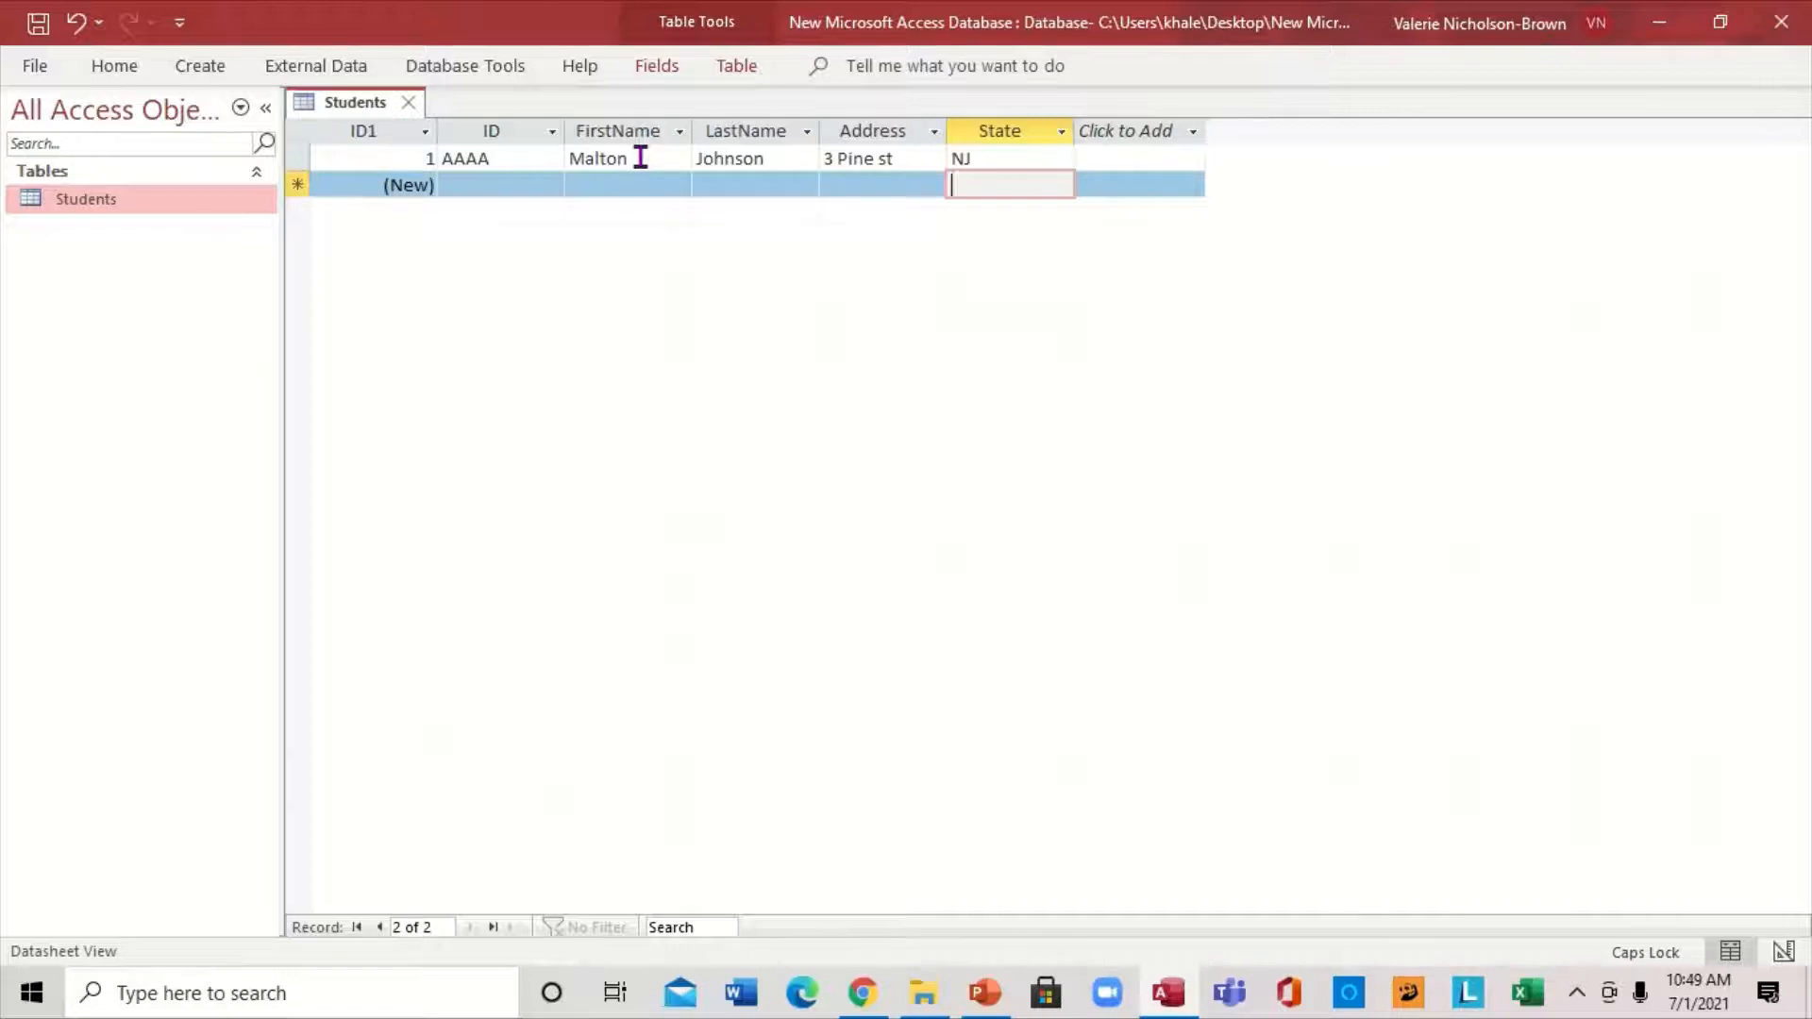
type("HY")
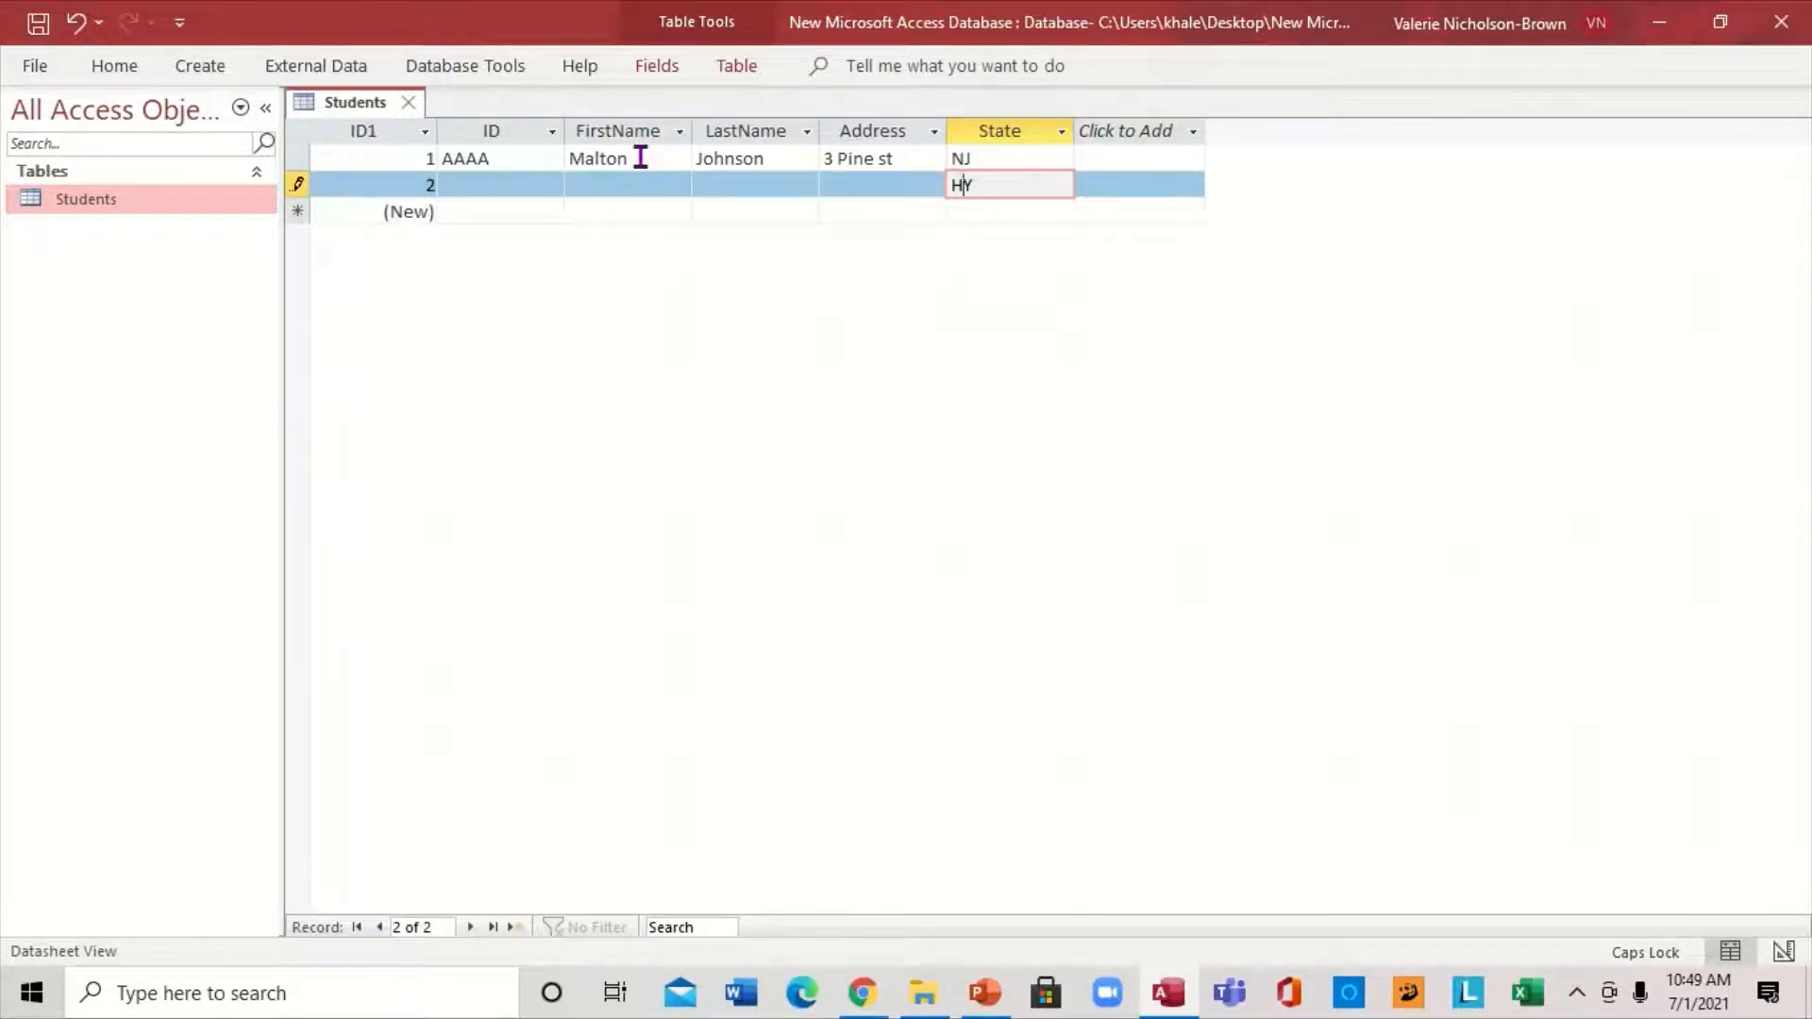
key("BackSpace")
type("N")
Step: Enter the street address in the second student's record
key("Left")
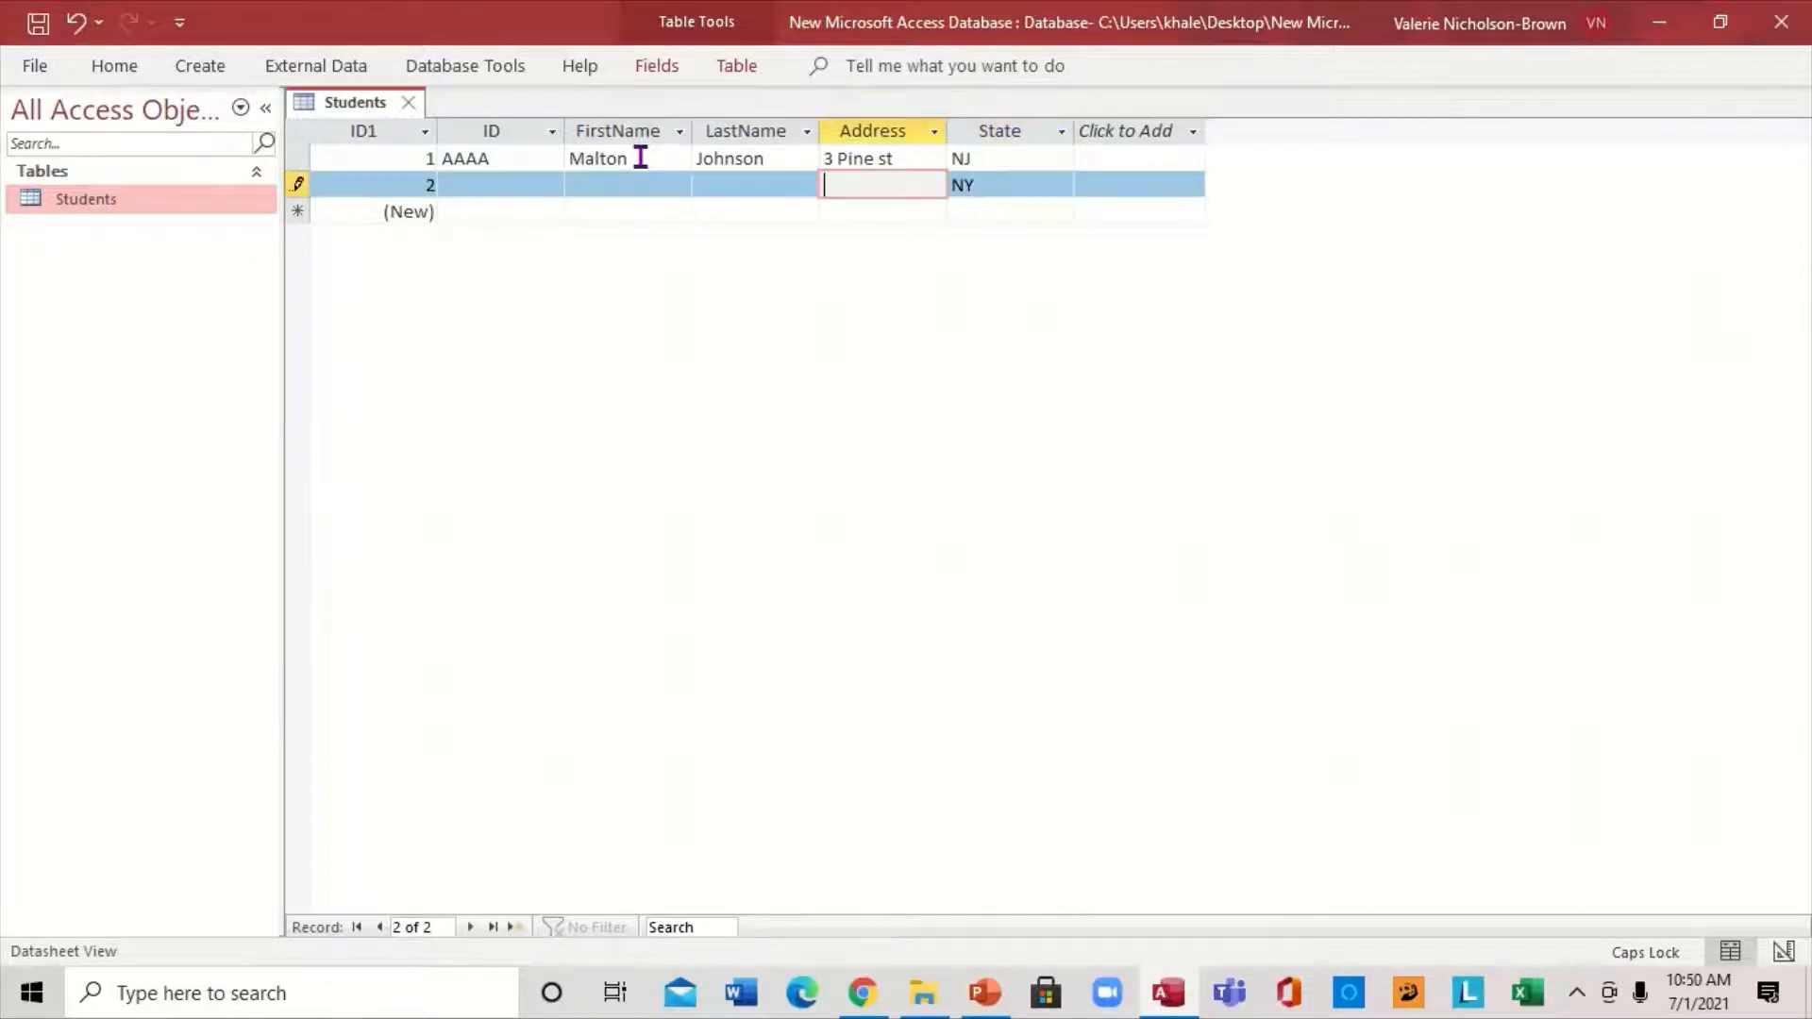
type("H")
key("Caps_Lock")
key("Caps_Lock")
key("Caps_Lock")
type("ight st")
Step: Enter the second student's last name and correct its spelling
key("Left")
key("Left")
key("Left")
key("Left")
key("Left")
key("Left")
type("B")
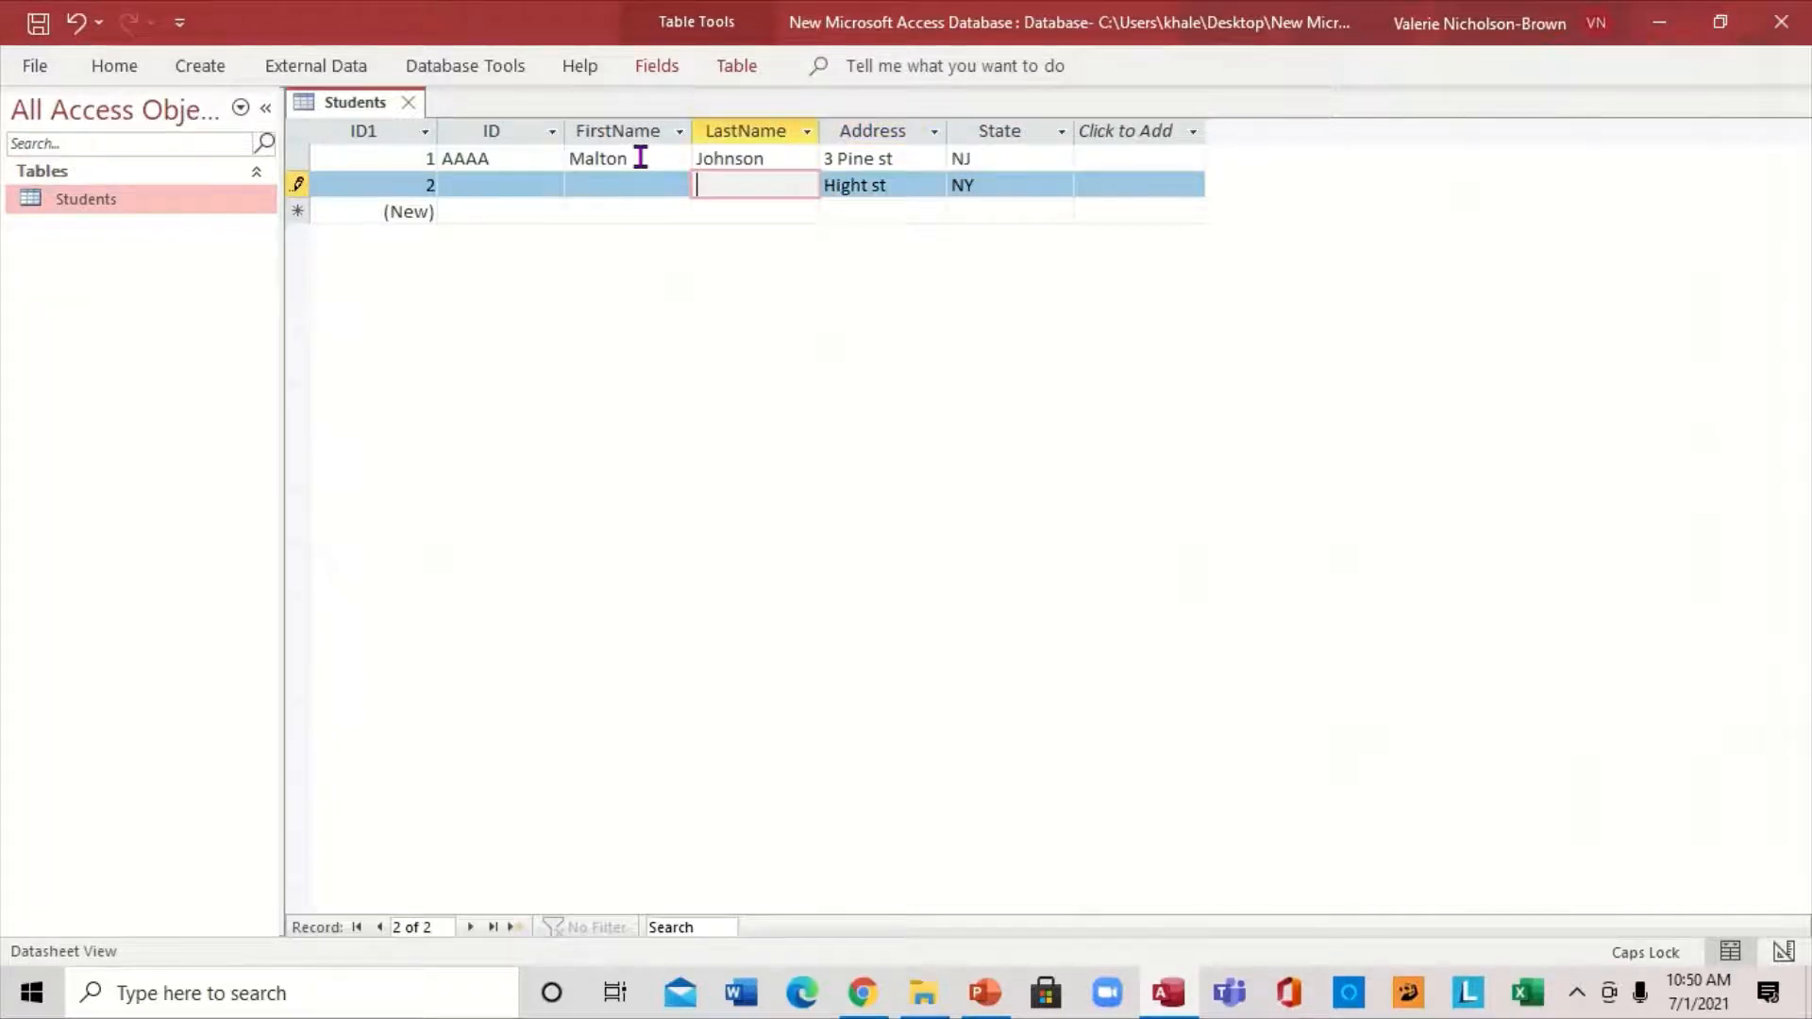
type("roe")
type("=w")
type("n")
key("Left")
key("Left")
key("BackSpace")
key("BackSpace")
Step: Enter the first name in the second student's record
key("Left")
key("Left")
type("S")
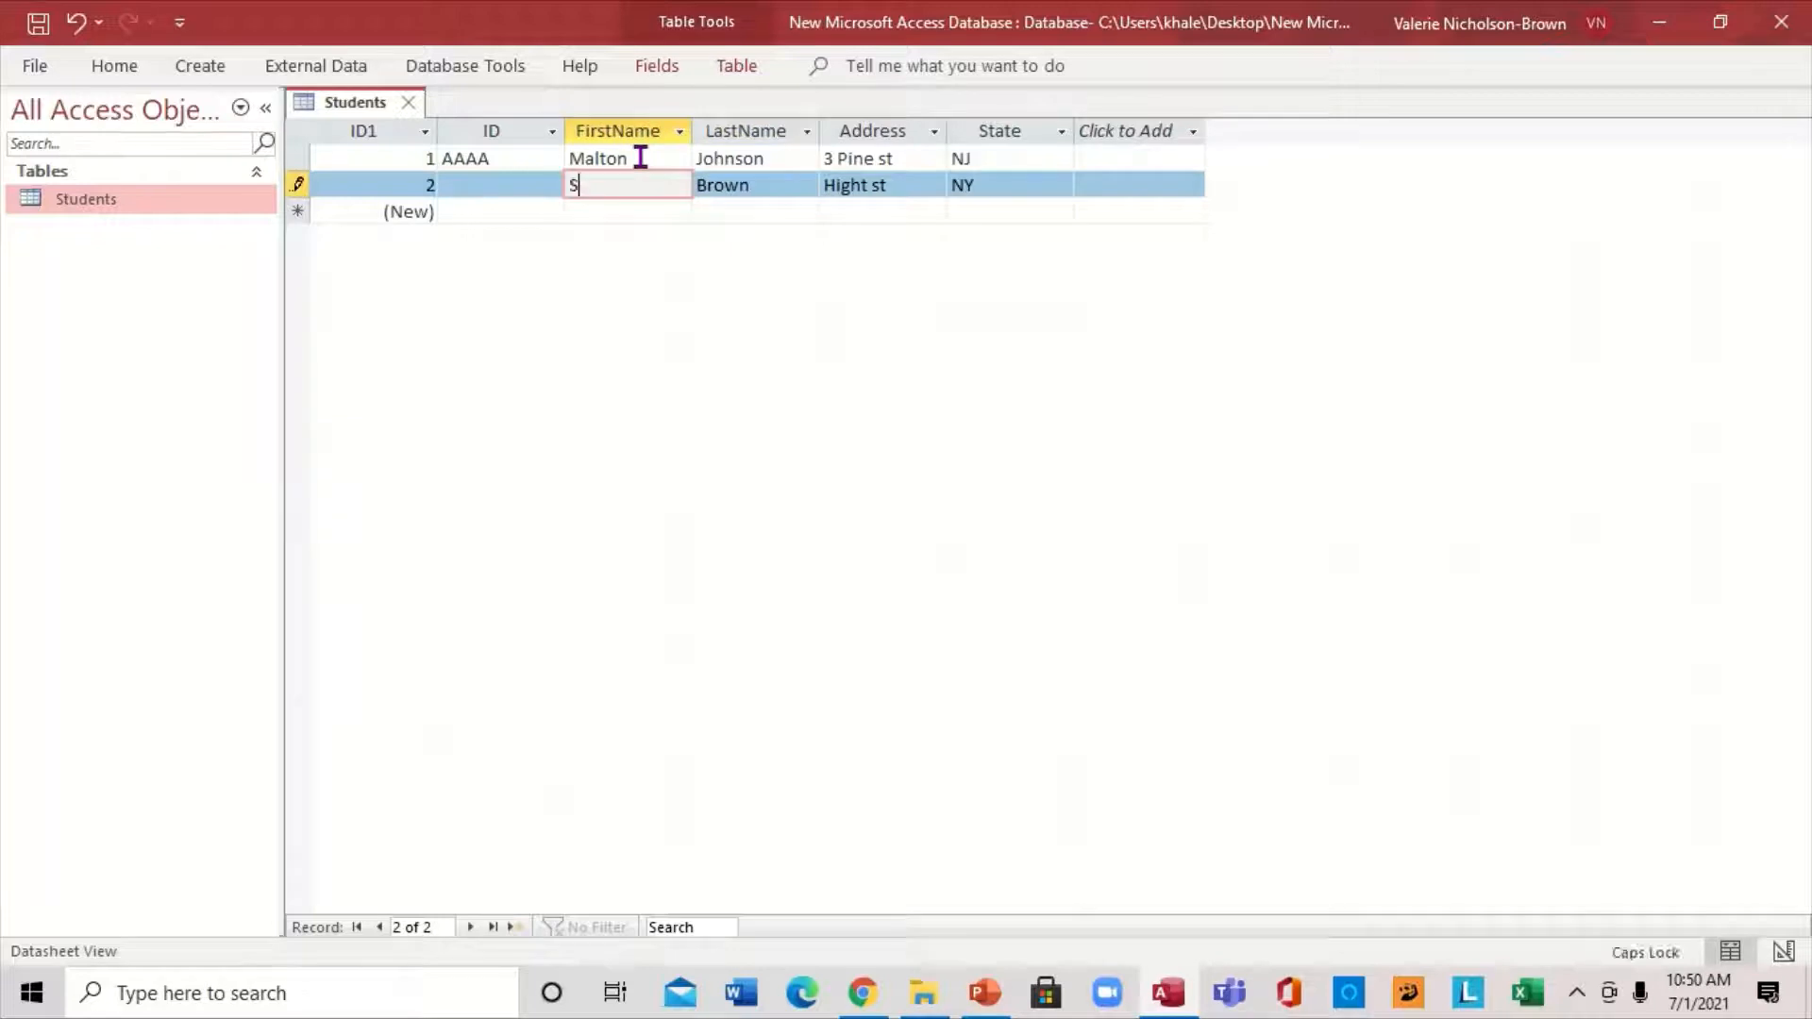
type("ophia")
Step: Enter the student's ID in the second record
key("Left")
key("Left")
key("Left")
key("Left")
key("Left")
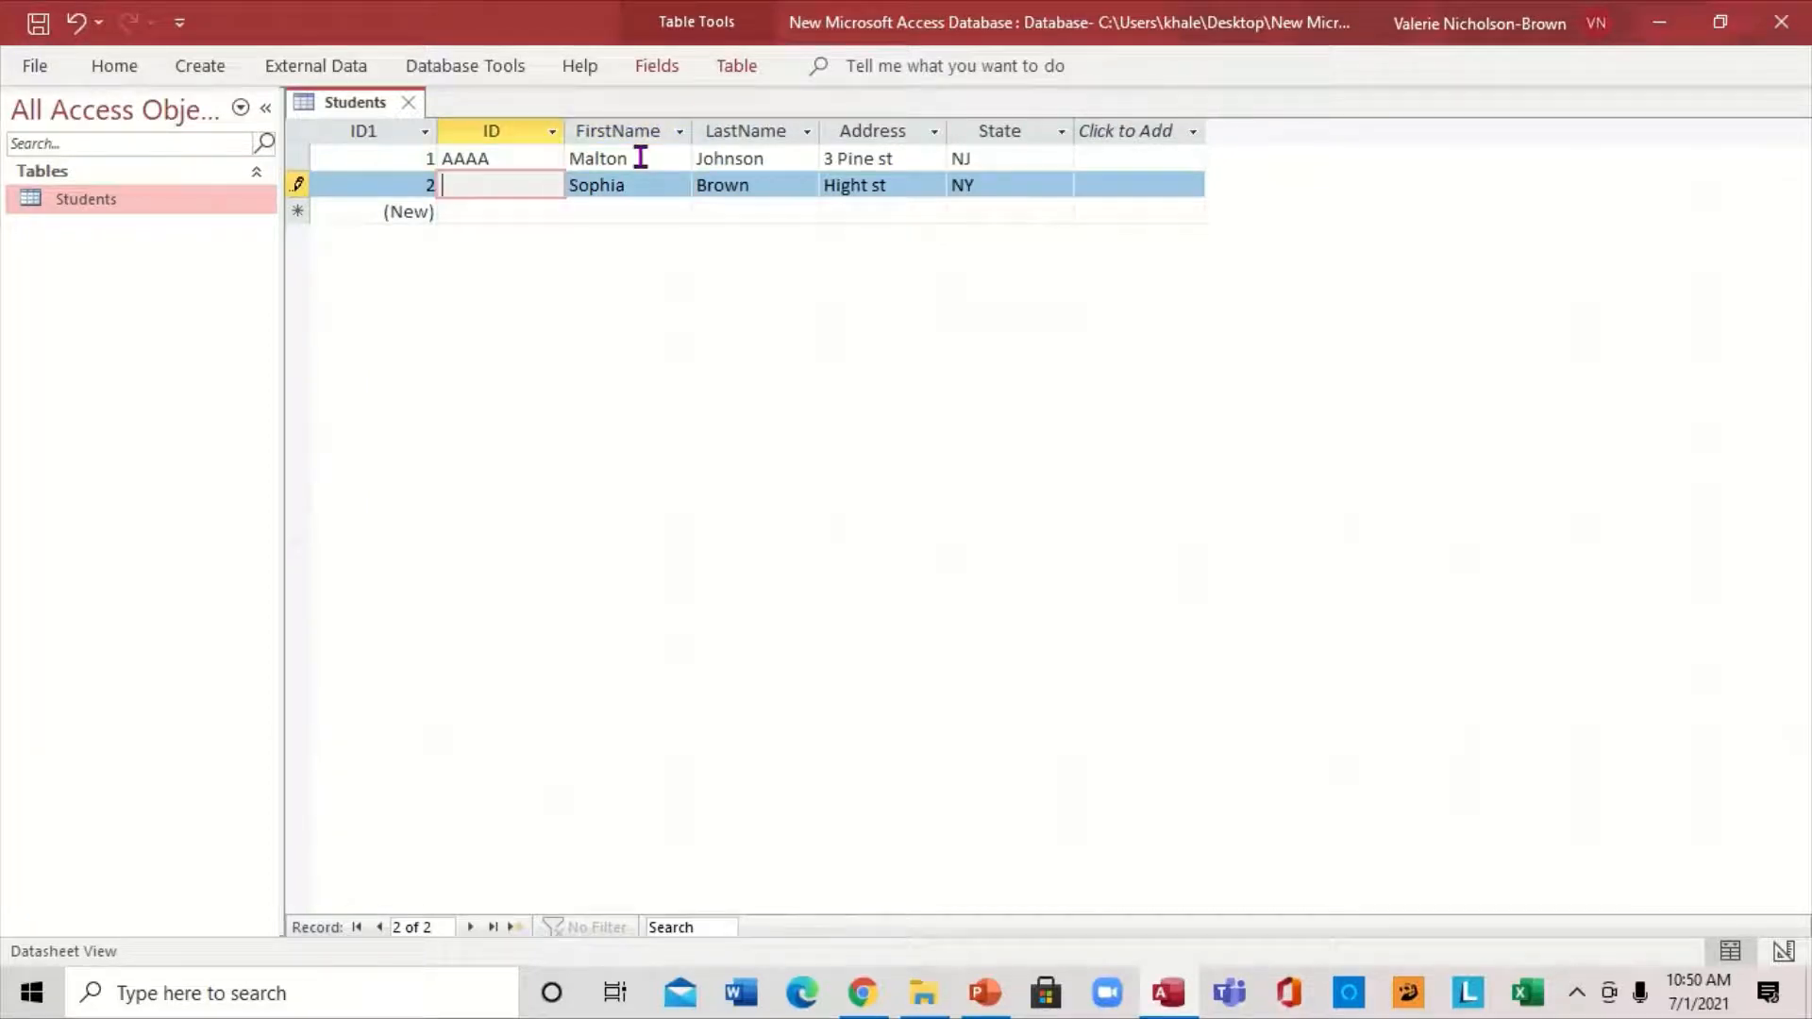
key("Caps_Lock")
type("BBBB")
Step: Start a third record with the student's ID and first name
key("Down")
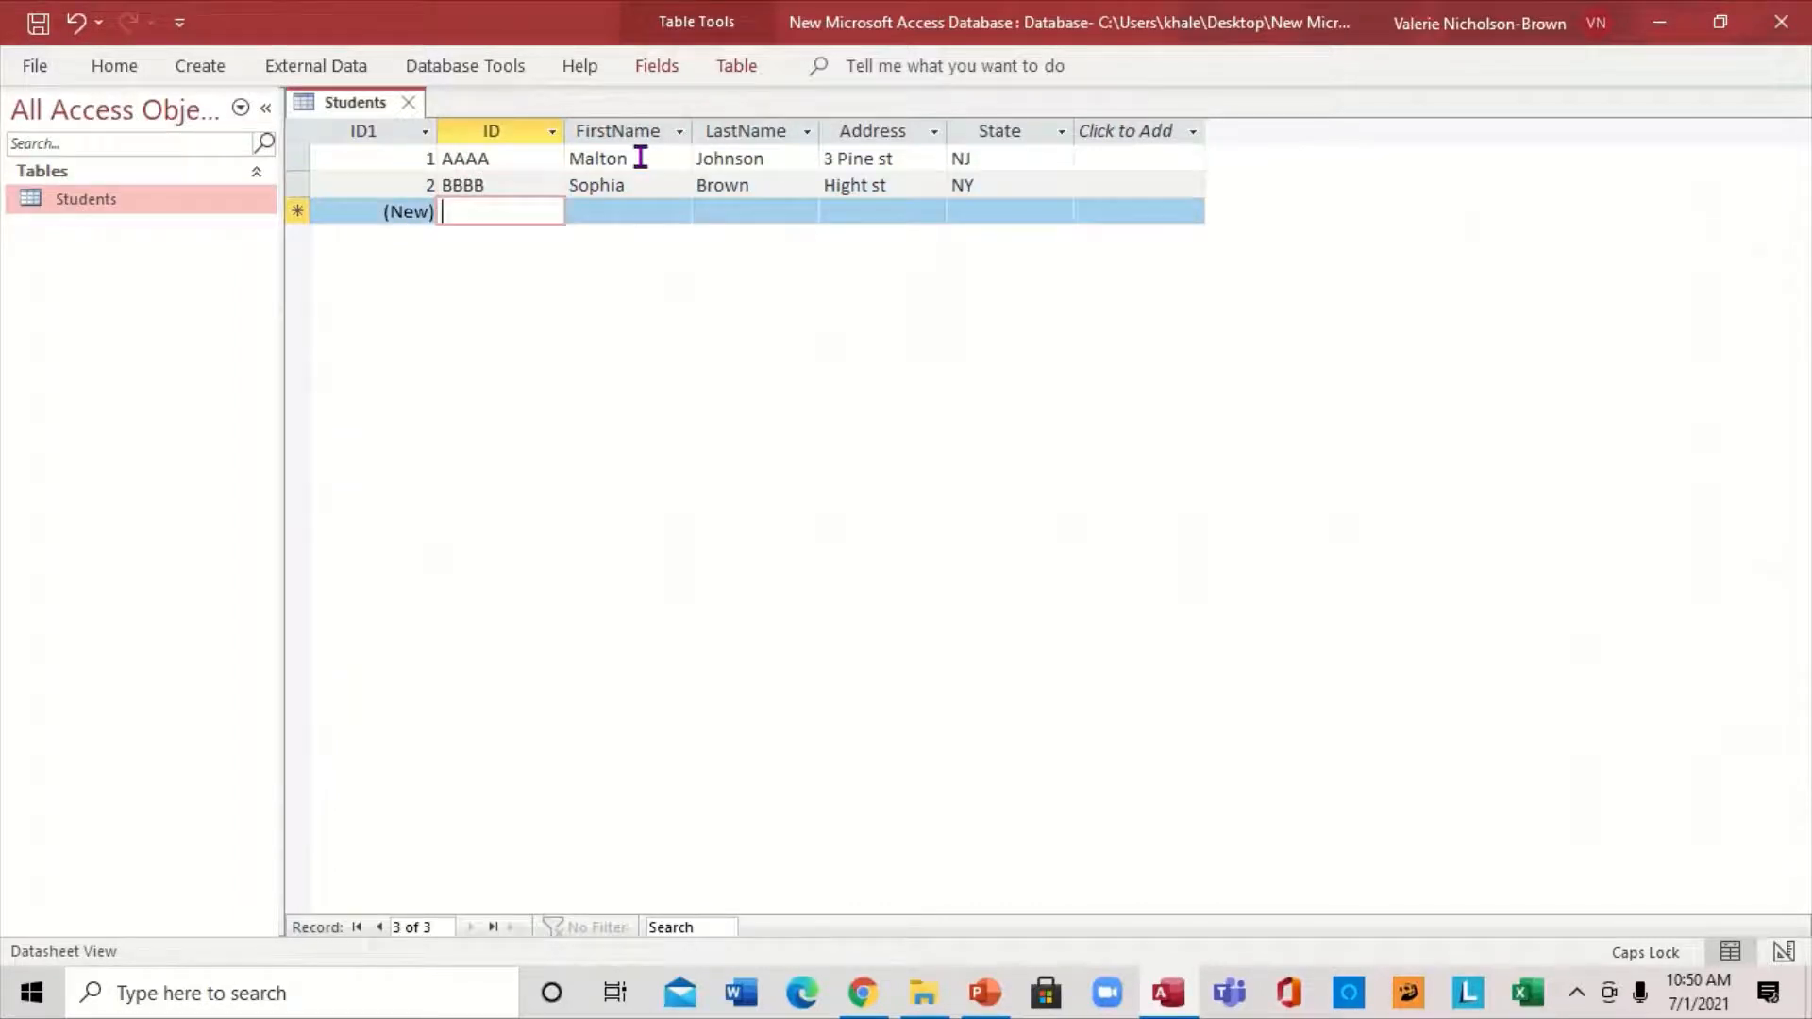
type("CCCC")
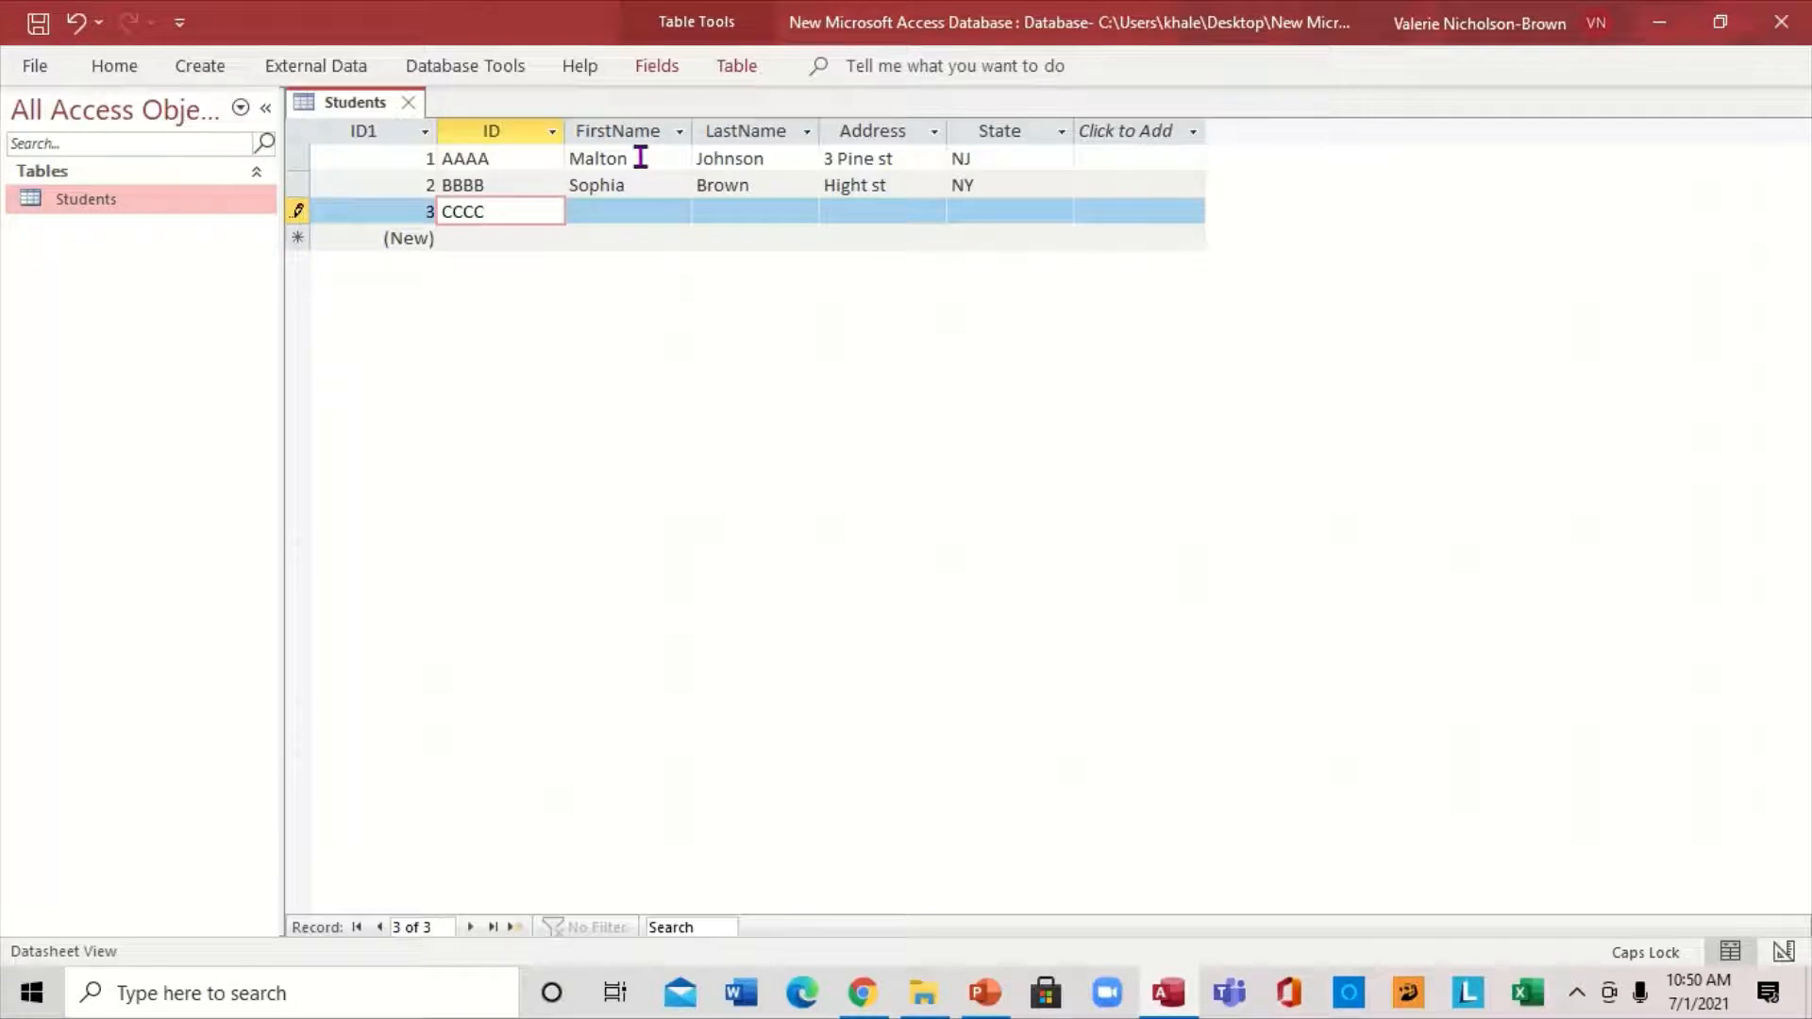
key("Tab")
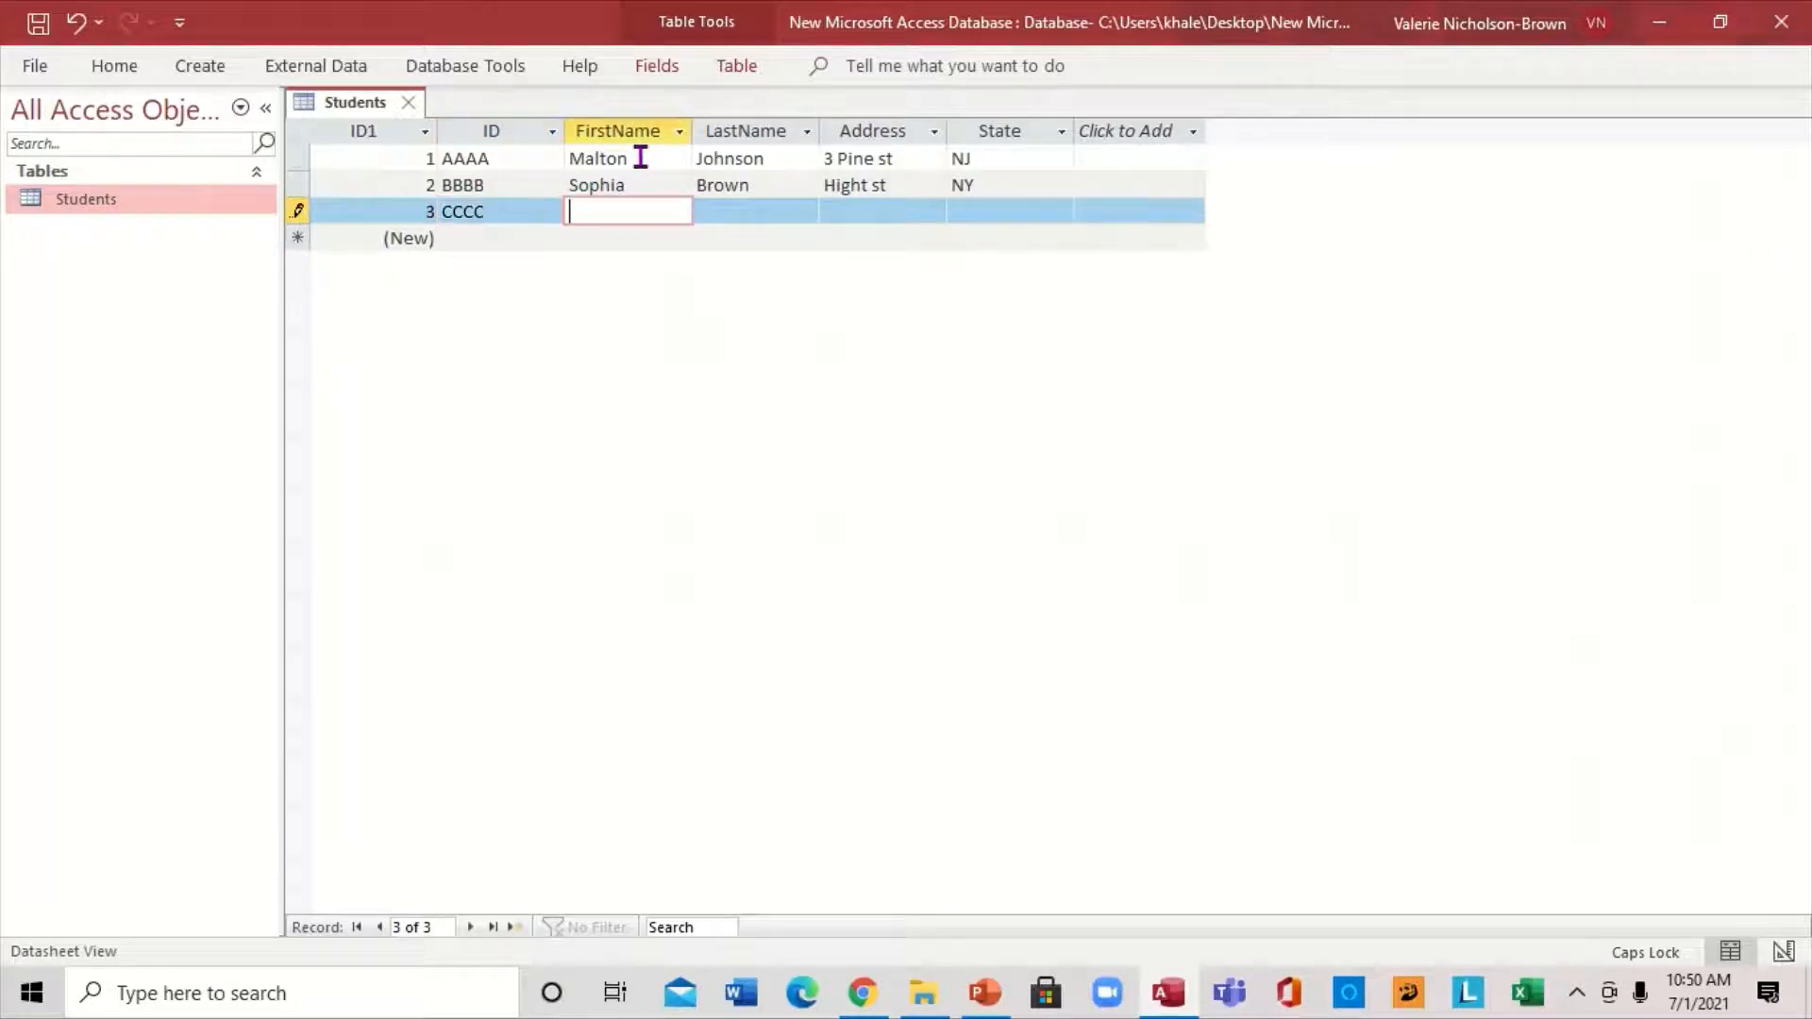
key("Caps_Lock")
type("Keron")
key("Tab")
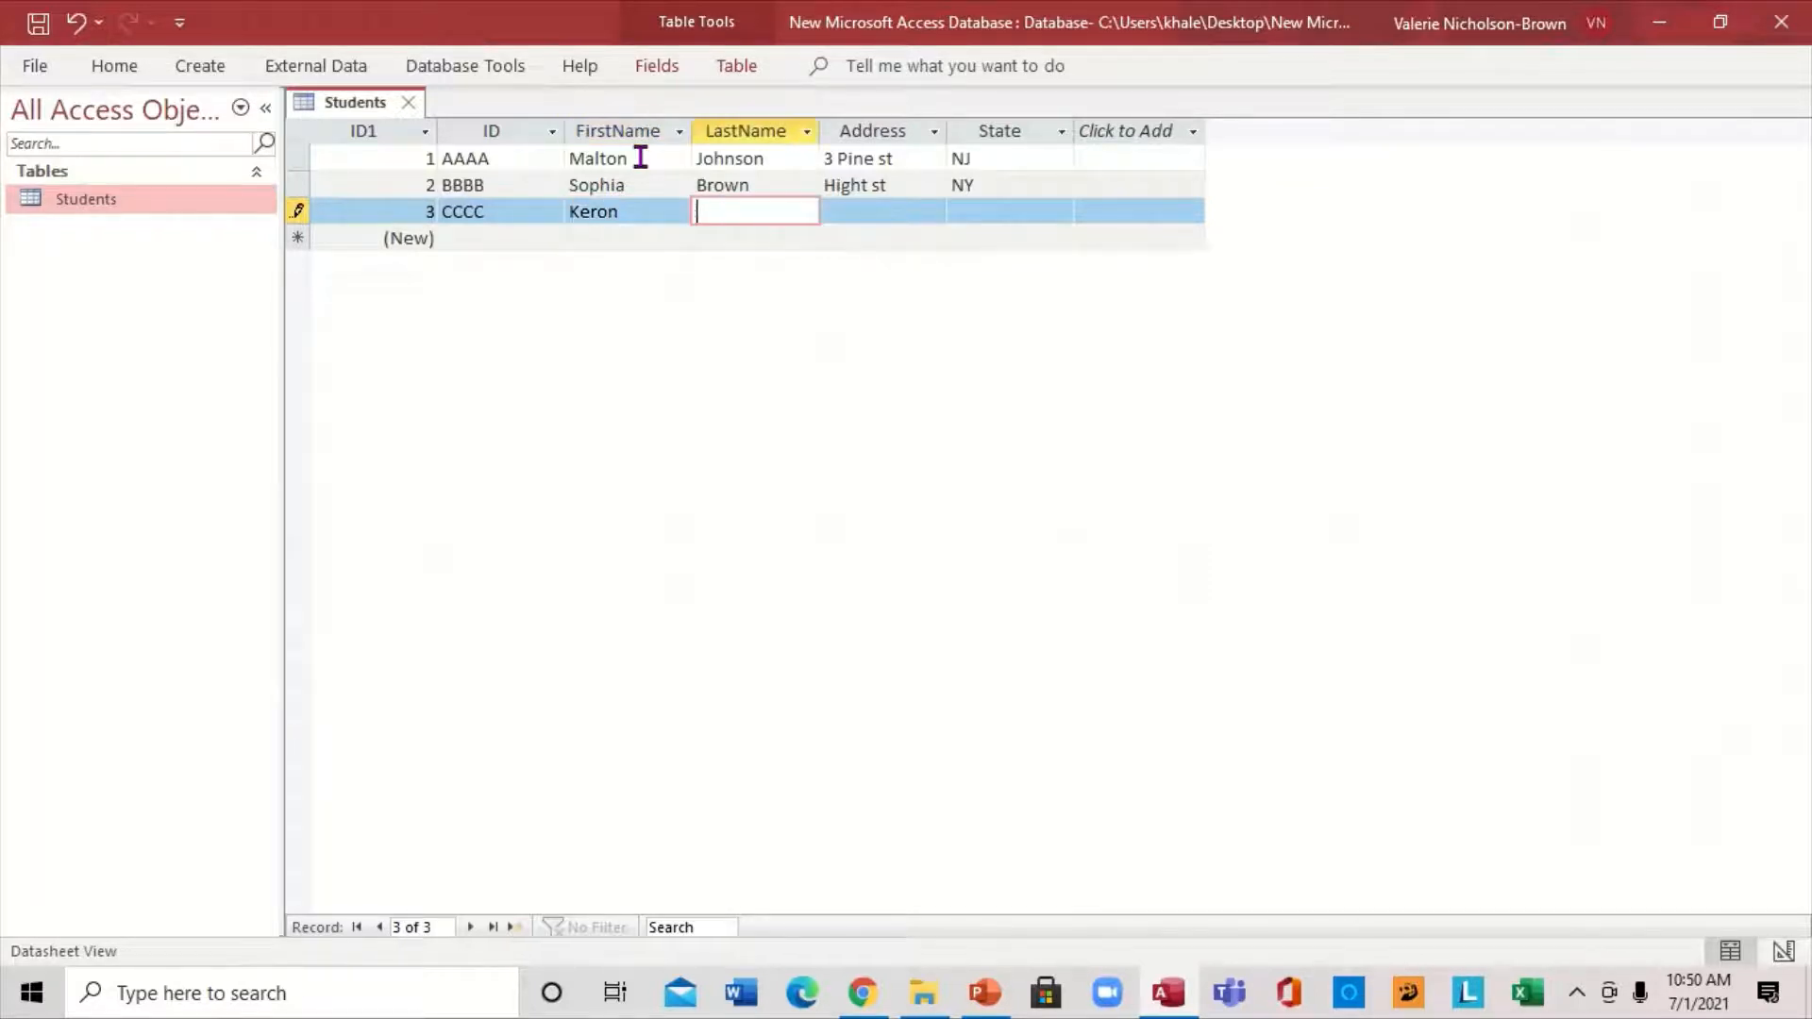
Step: Enter the third student's last name
key("Caps_Lock")
type("W")
key("Caps_Lock")
type("hite")
key("Tab")
Step: Fill in the third student's street address and enter Boston as the state
key("Caps_Lock")
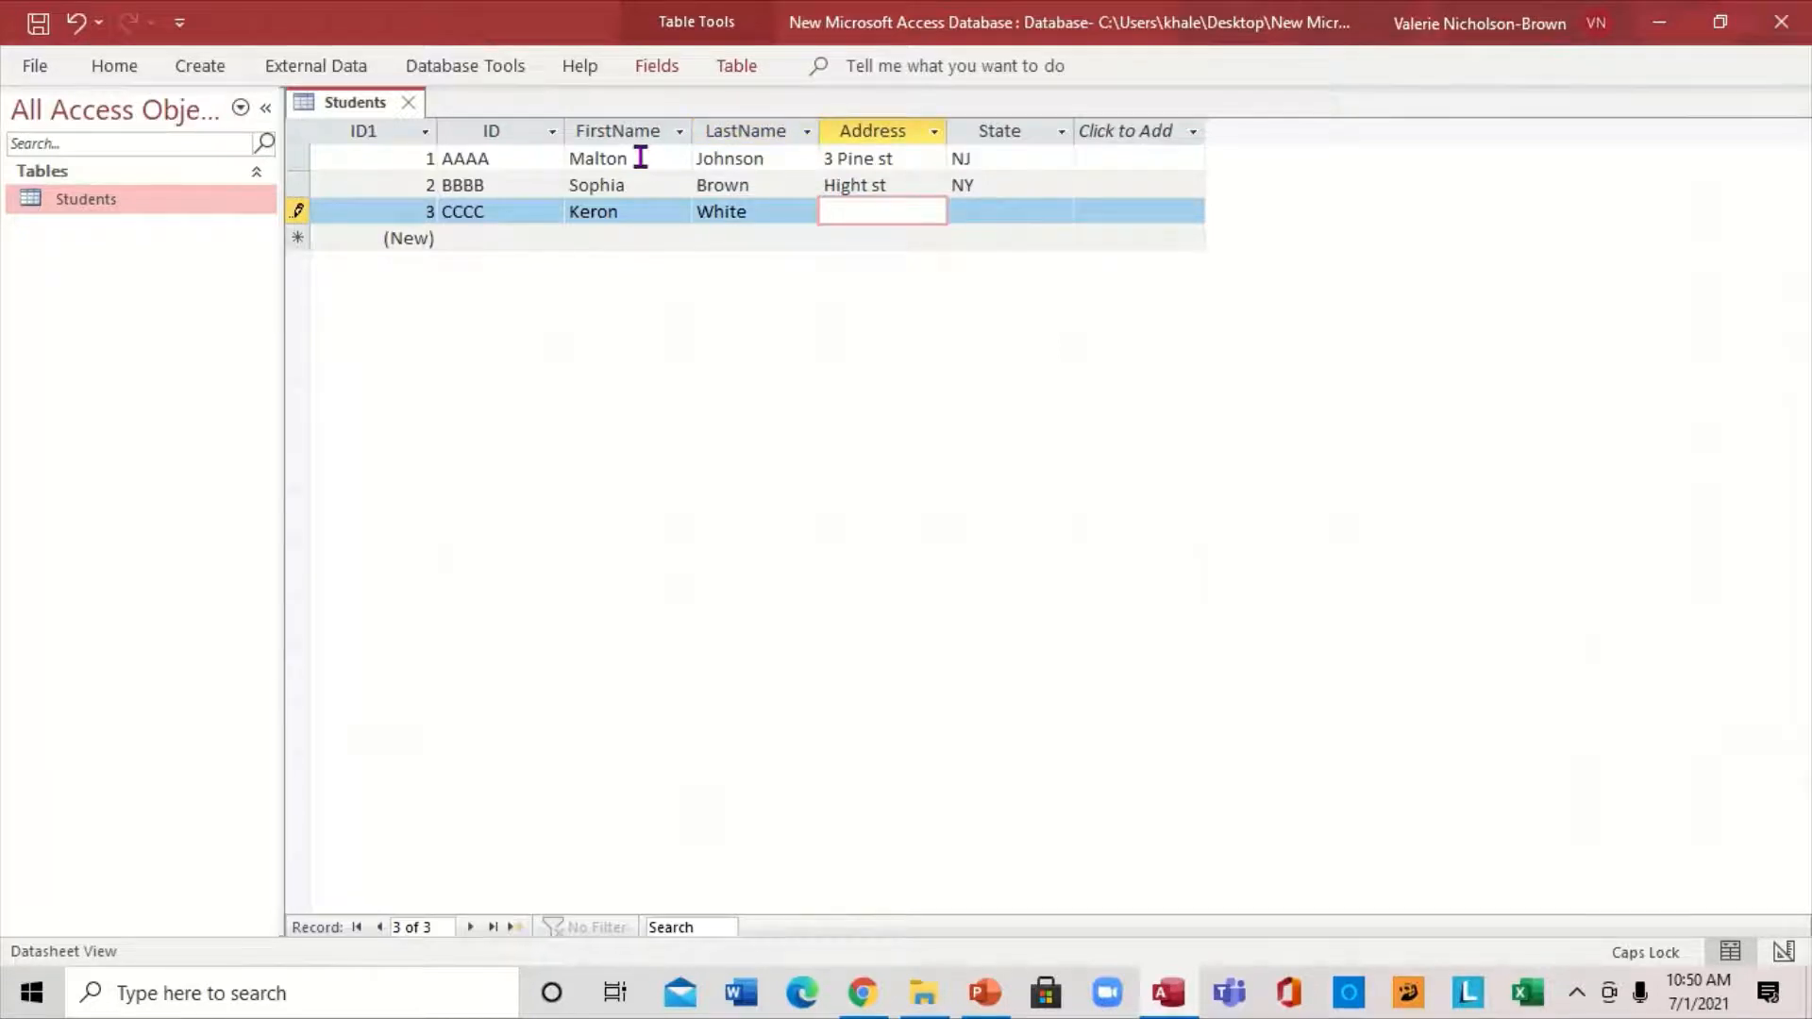
type("9")
key("Caps_Lock")
type("park rd")
key("Tab")
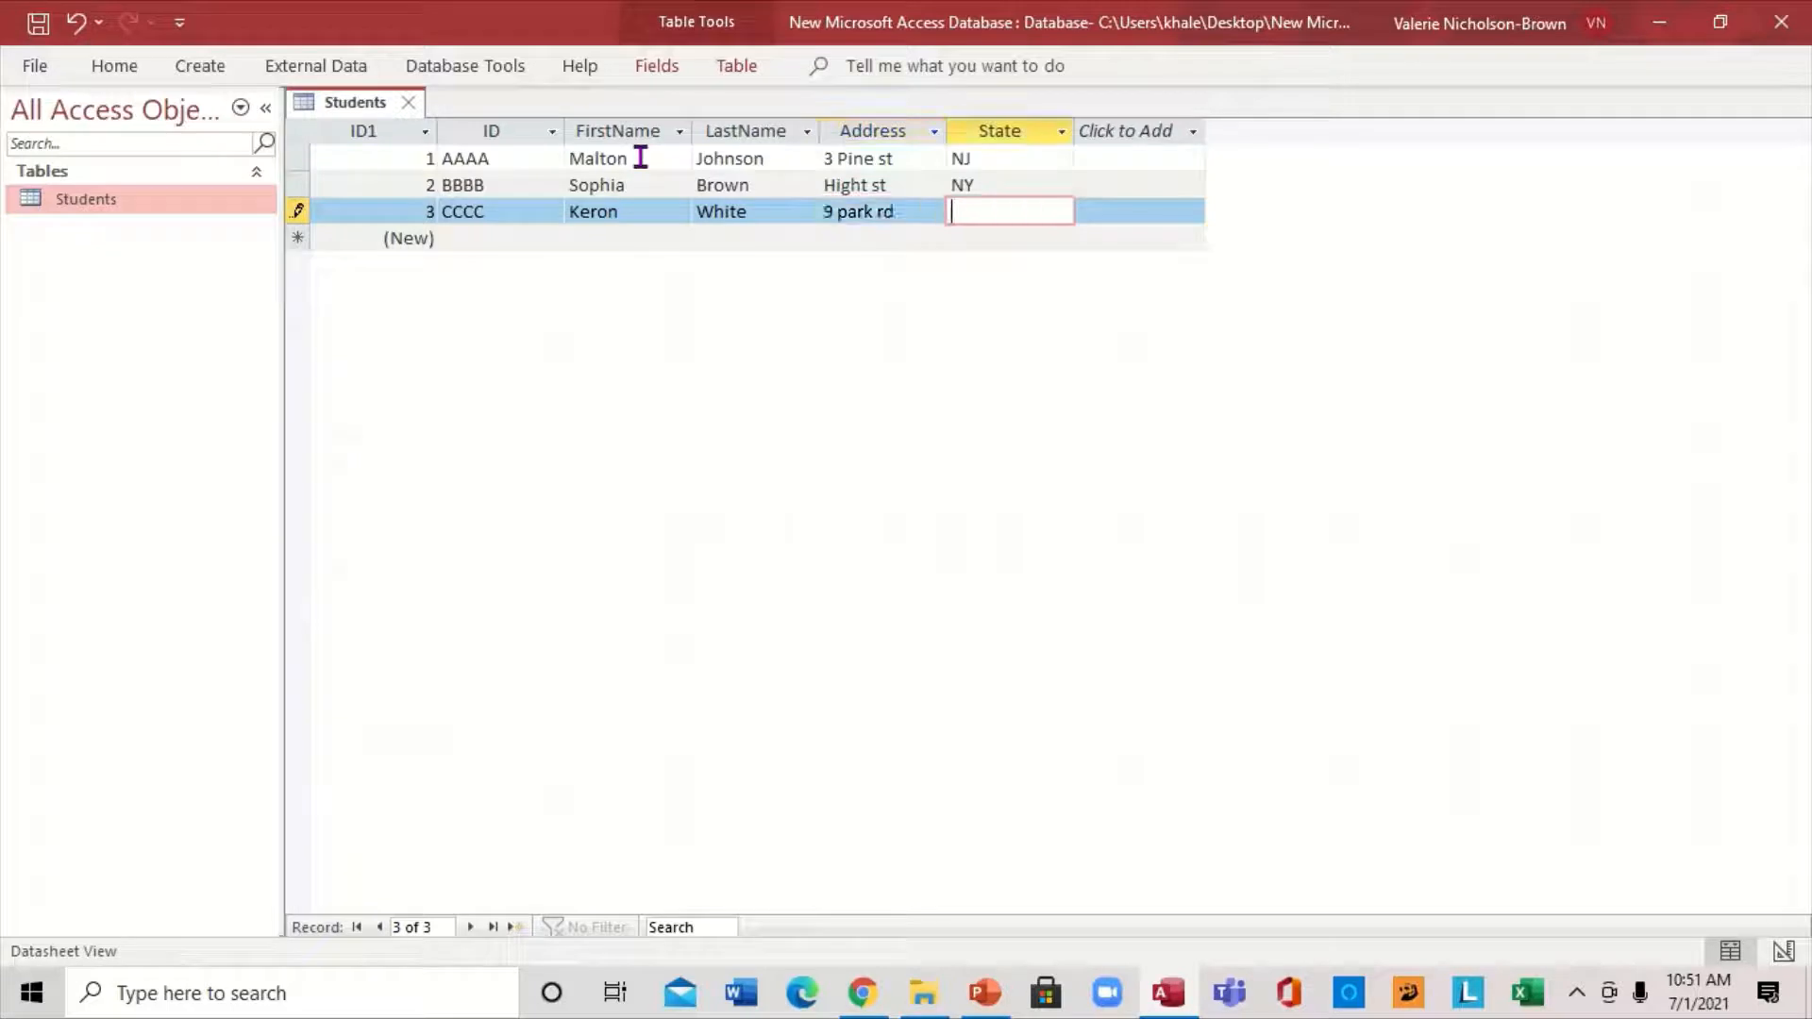
key("Caps_Lock")
type("B")
key("Caps_Lock")
type("oston")
Step: Save and close the Students table, reopening it once to check the stored records
left_click(40, 27)
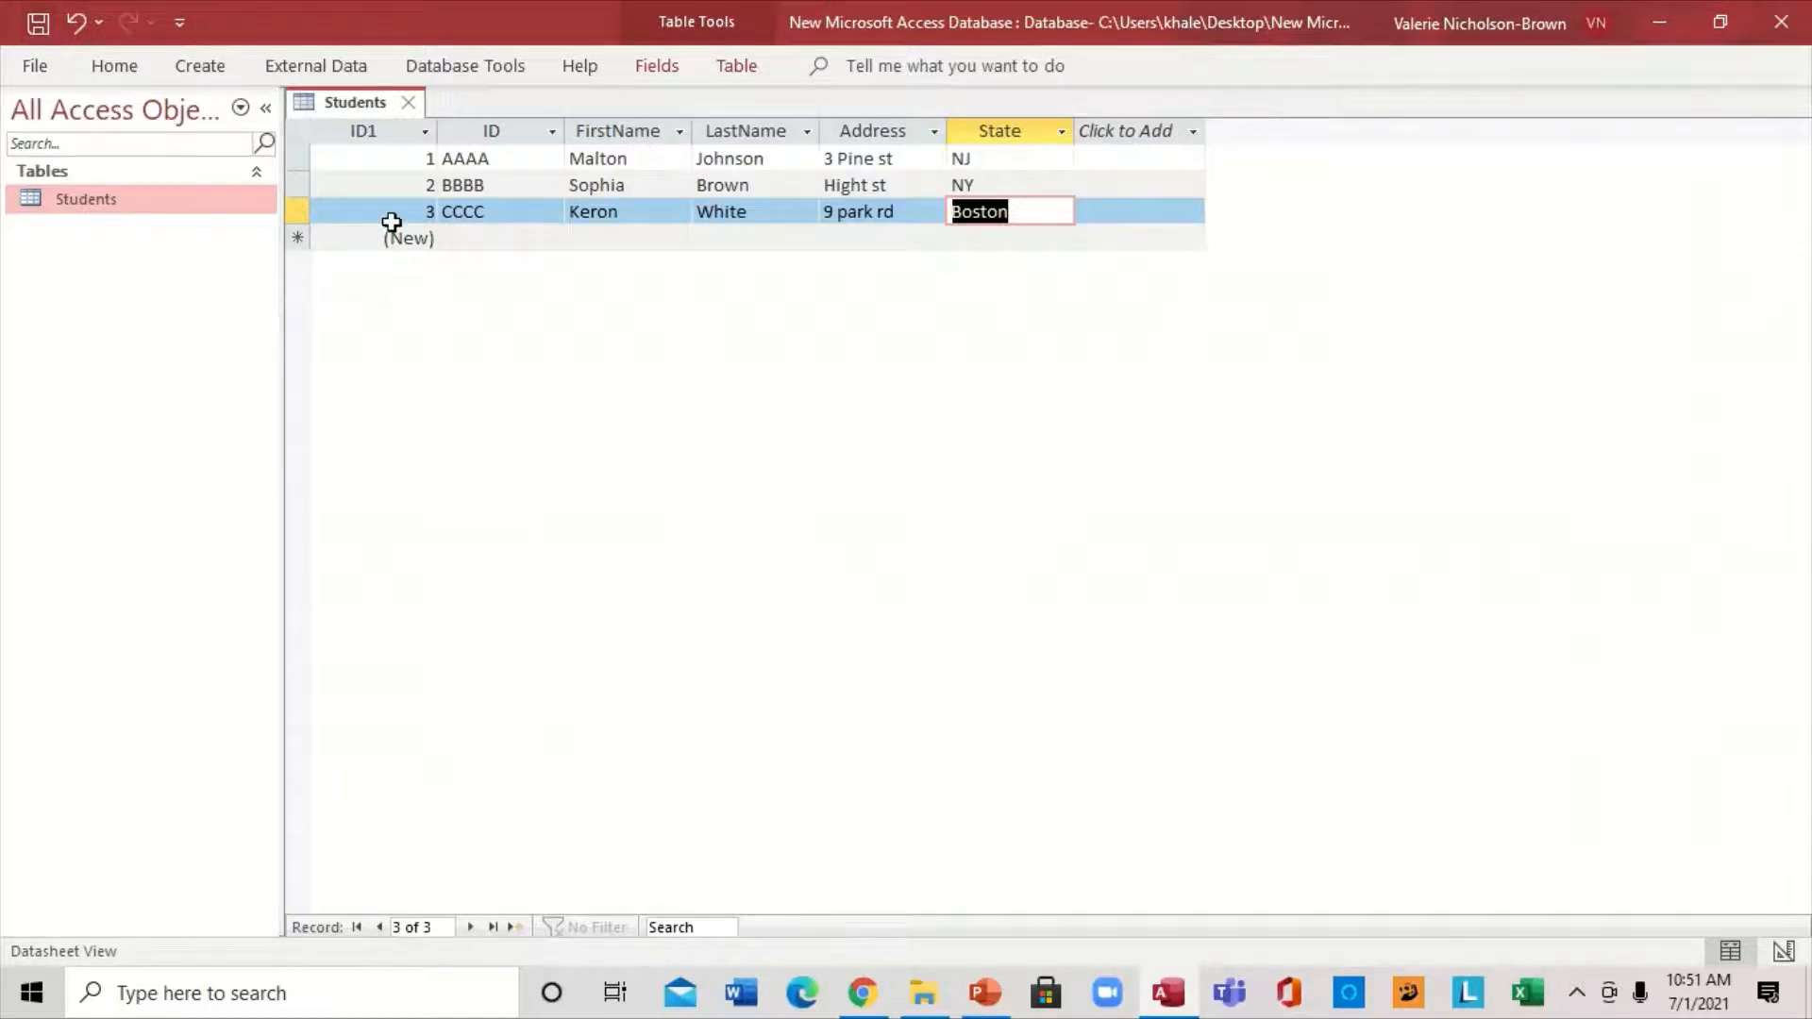
left_click(408, 102)
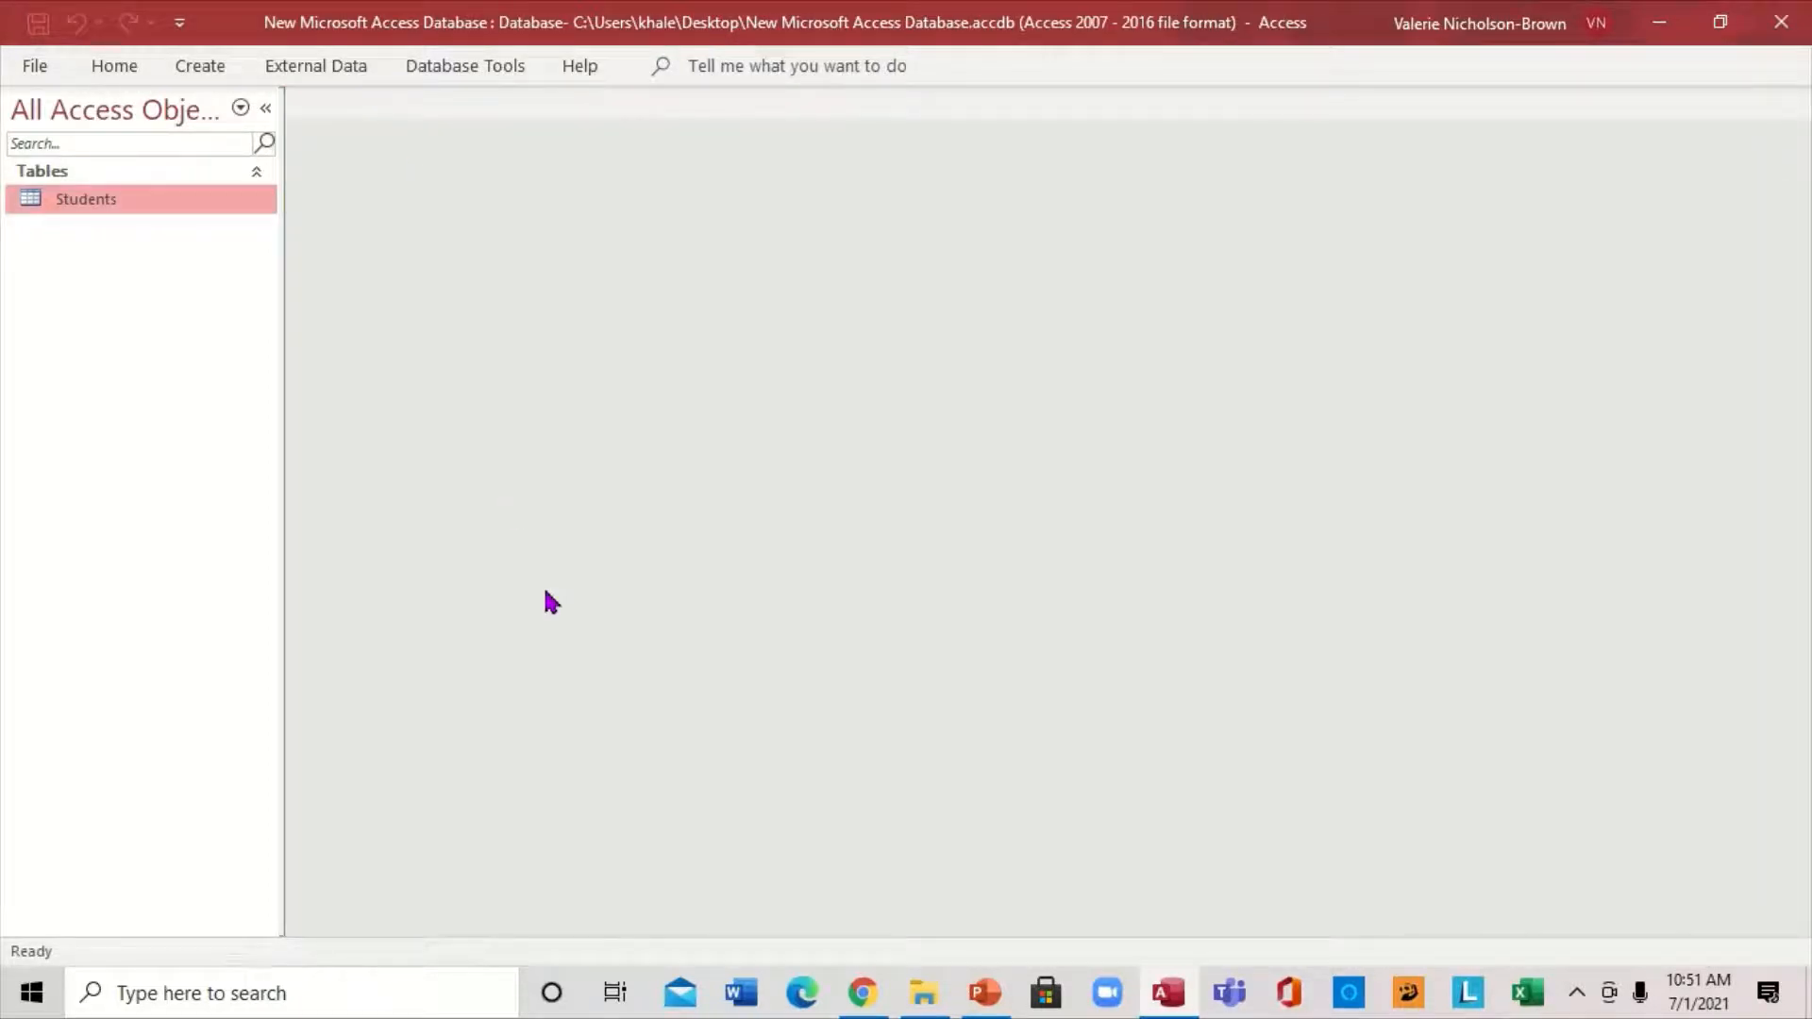
double_click(149, 207)
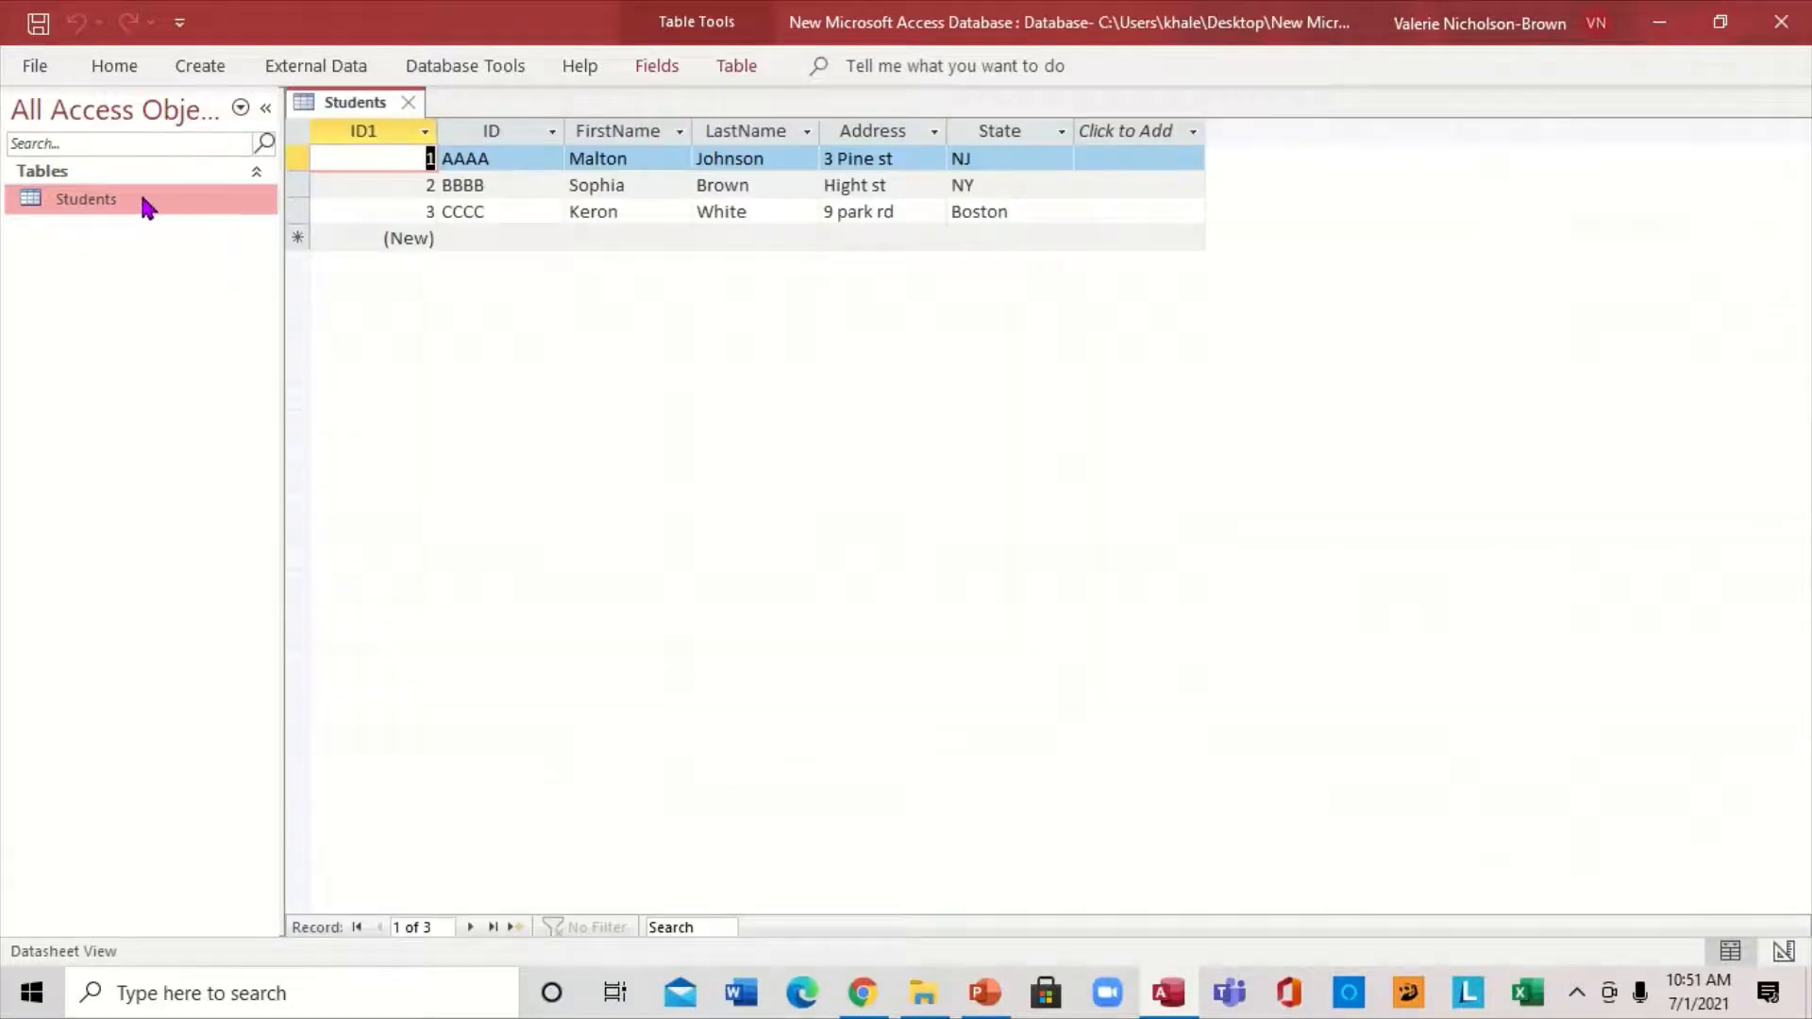
left_click(407, 102)
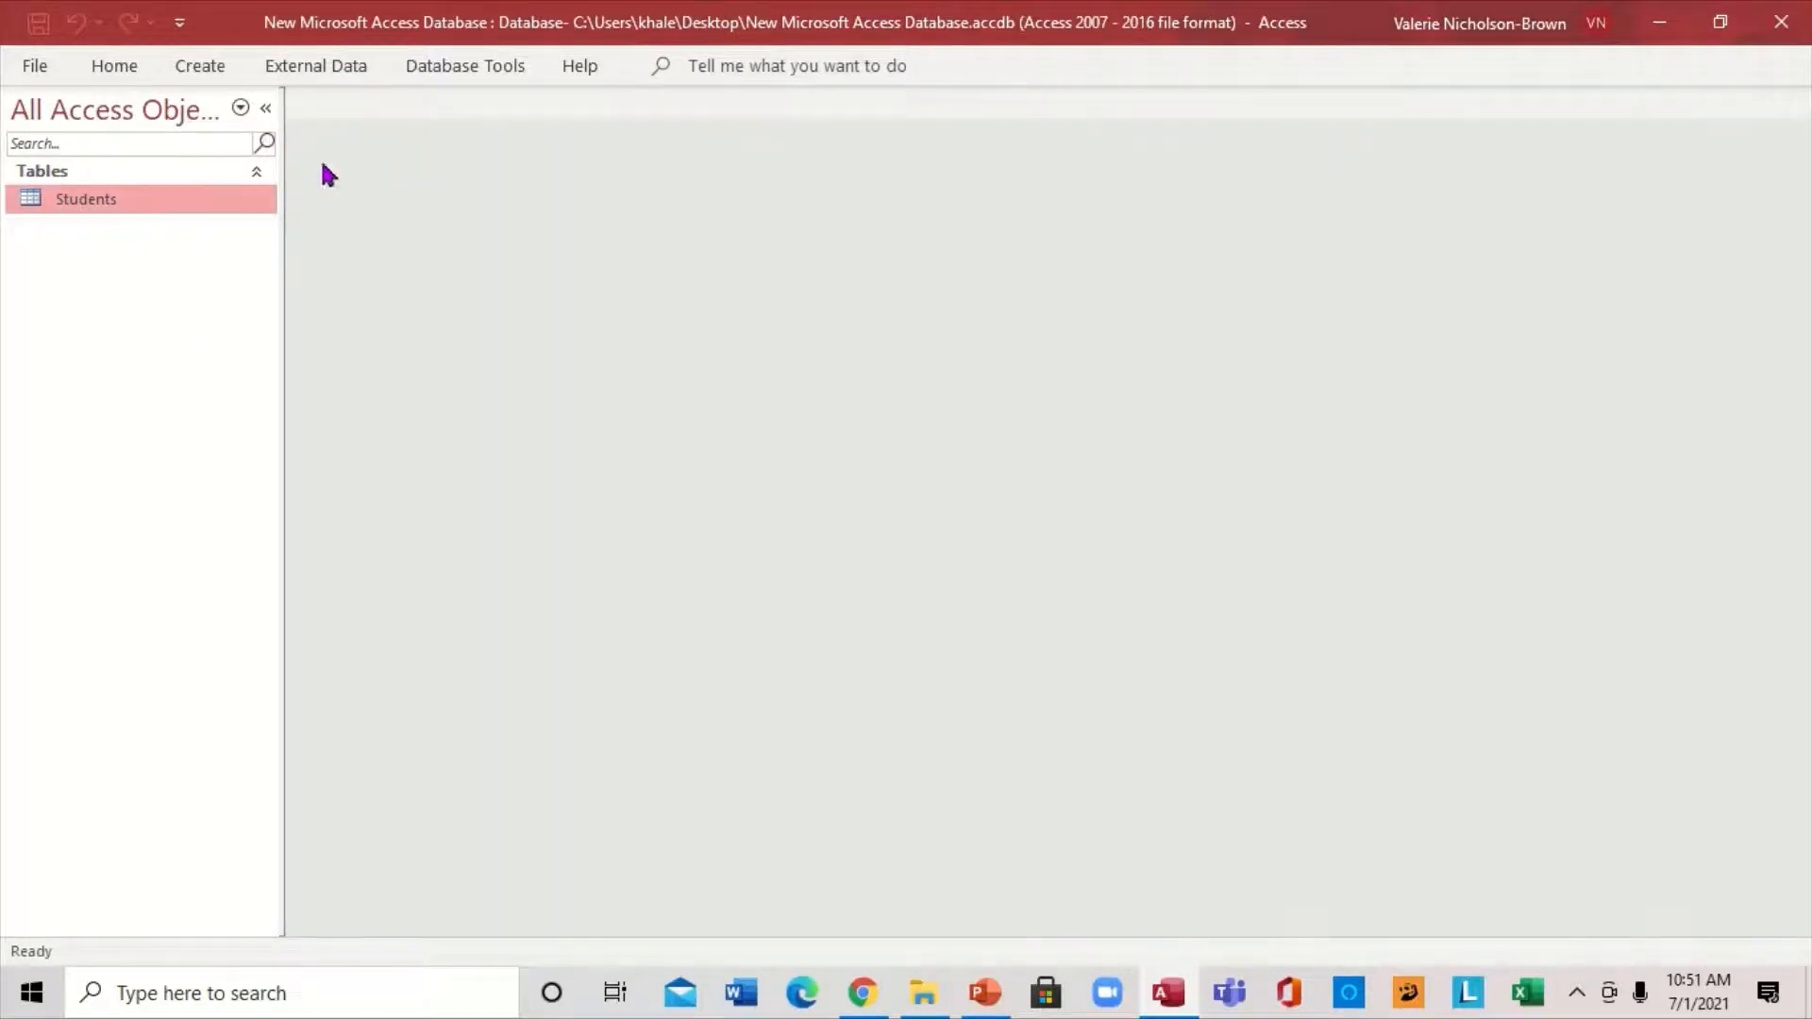
Step: Create a query in Design view and add the Students table, moving its field list slightly away from the corner
left_click(218, 81)
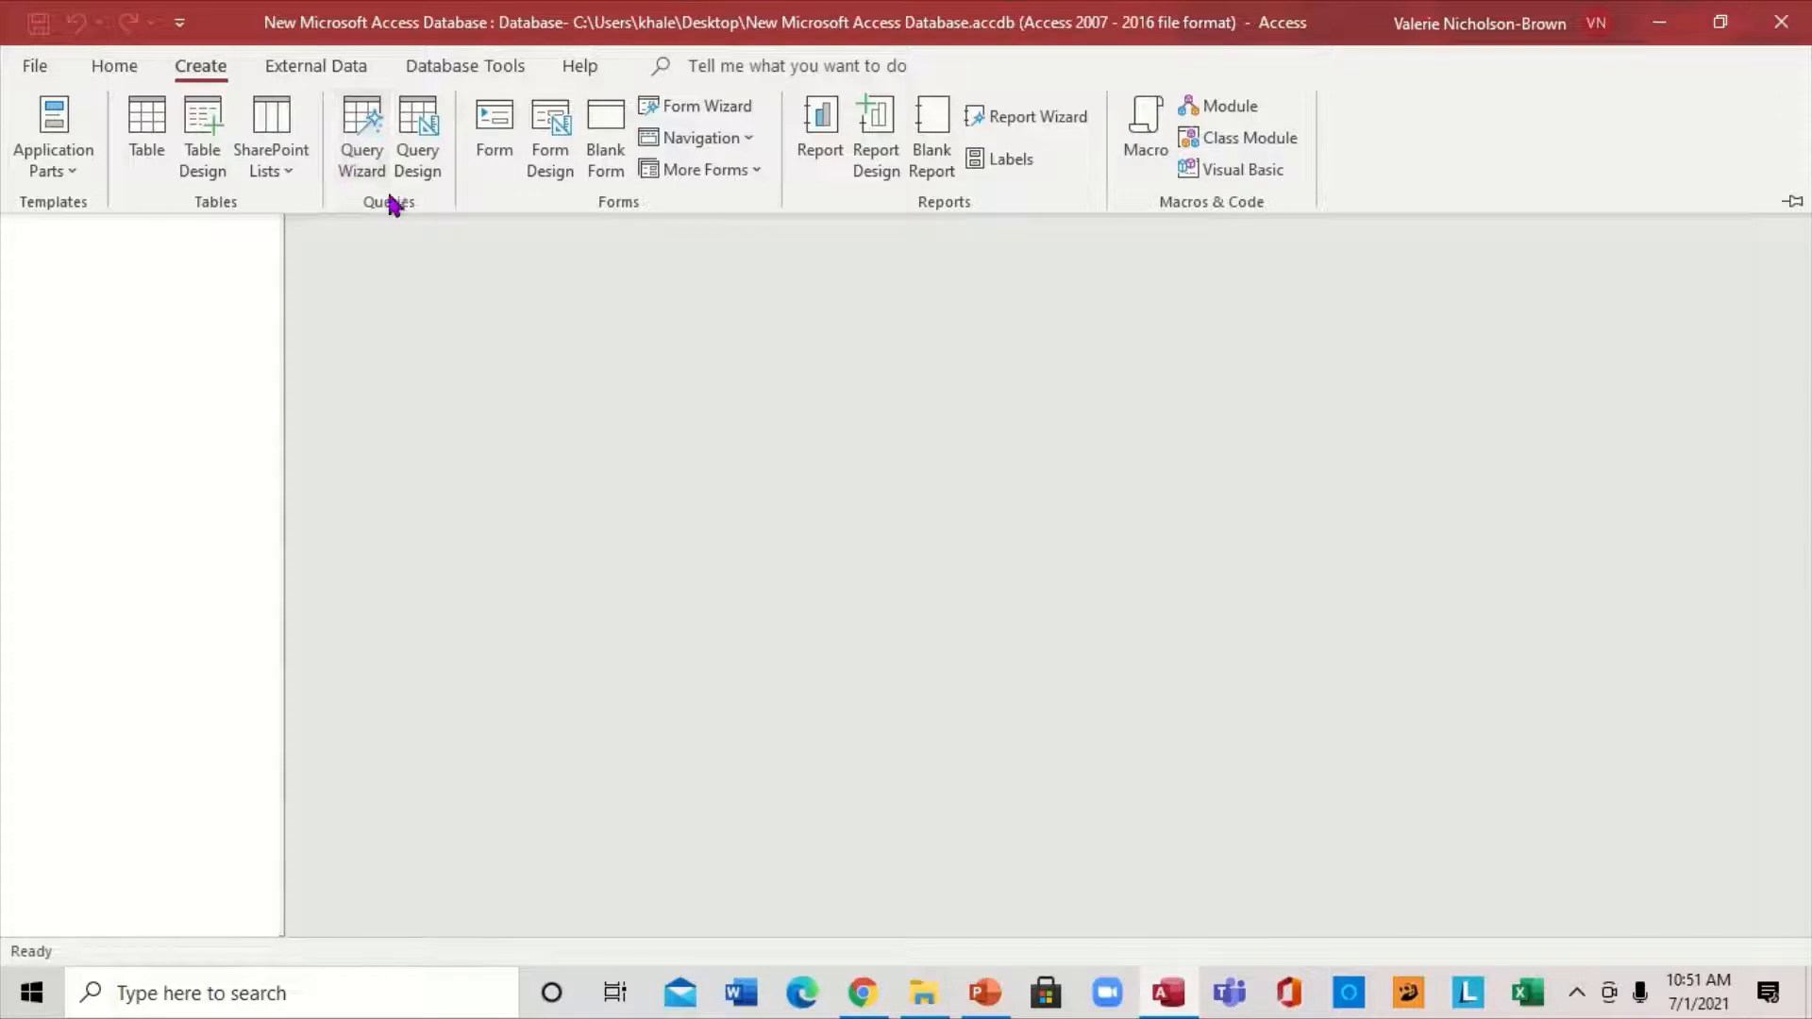
left_click(421, 135)
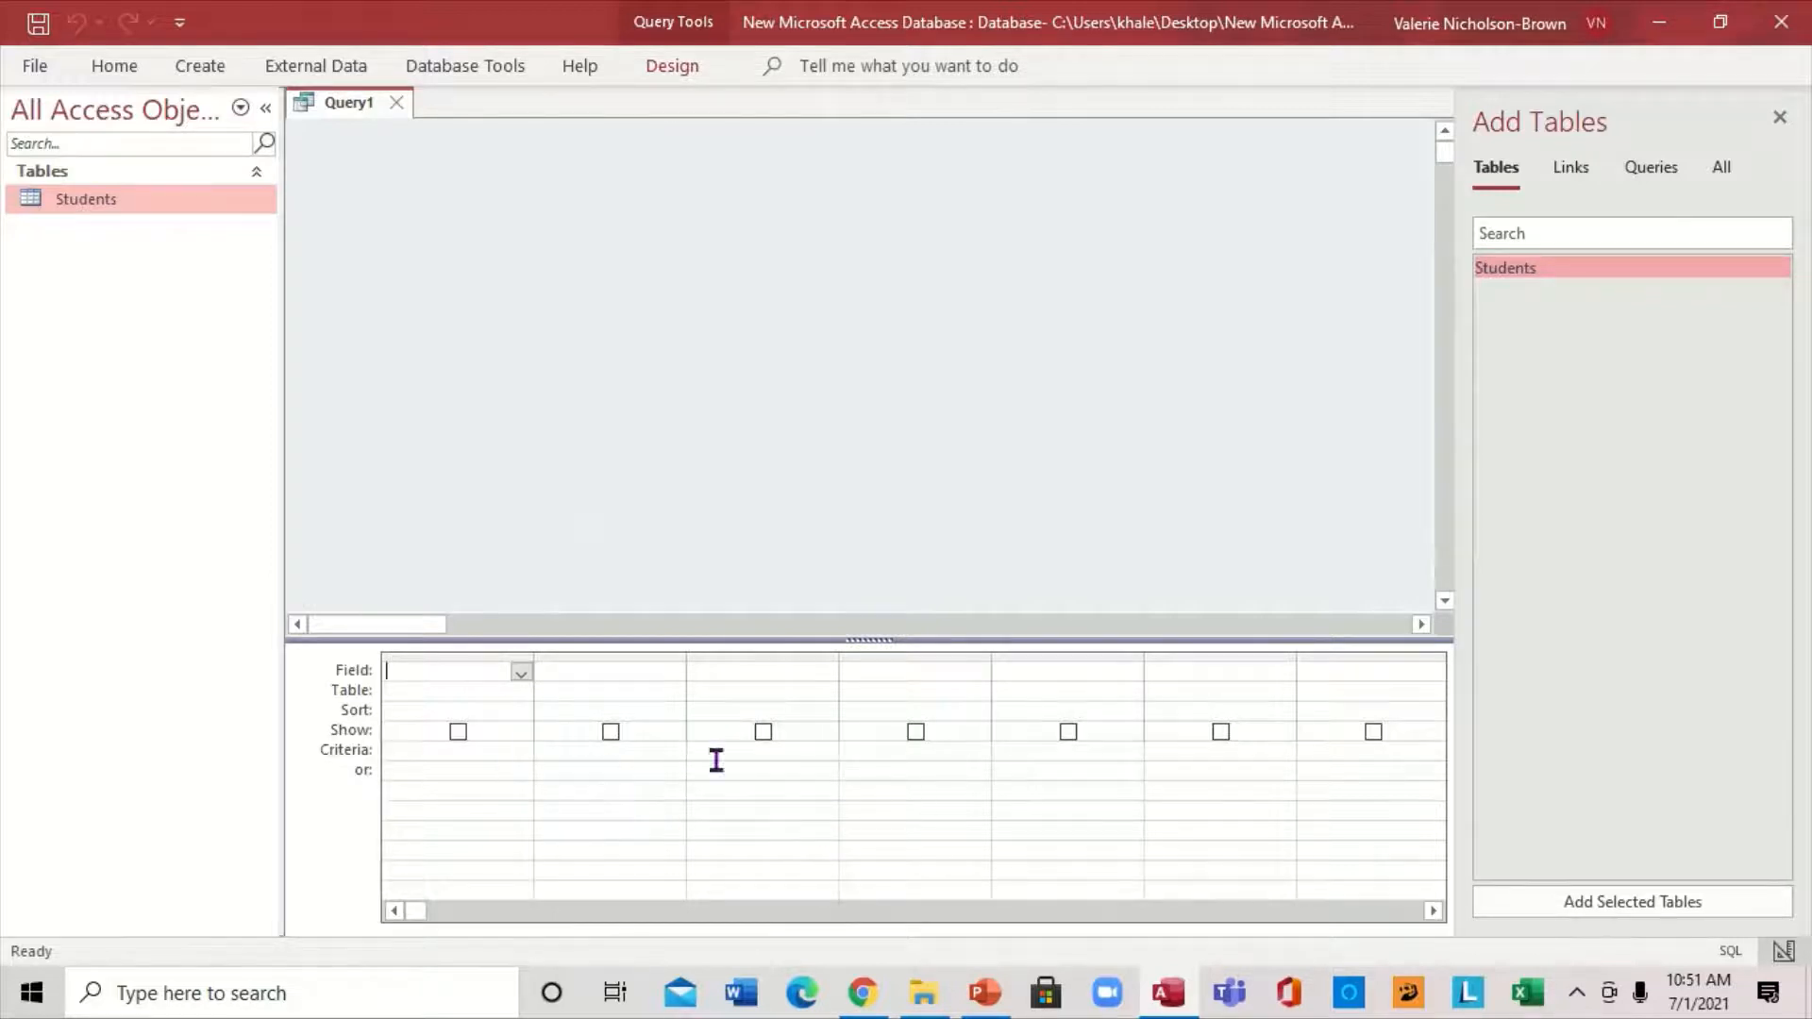
left_click(1532, 274)
double_click(1532, 270)
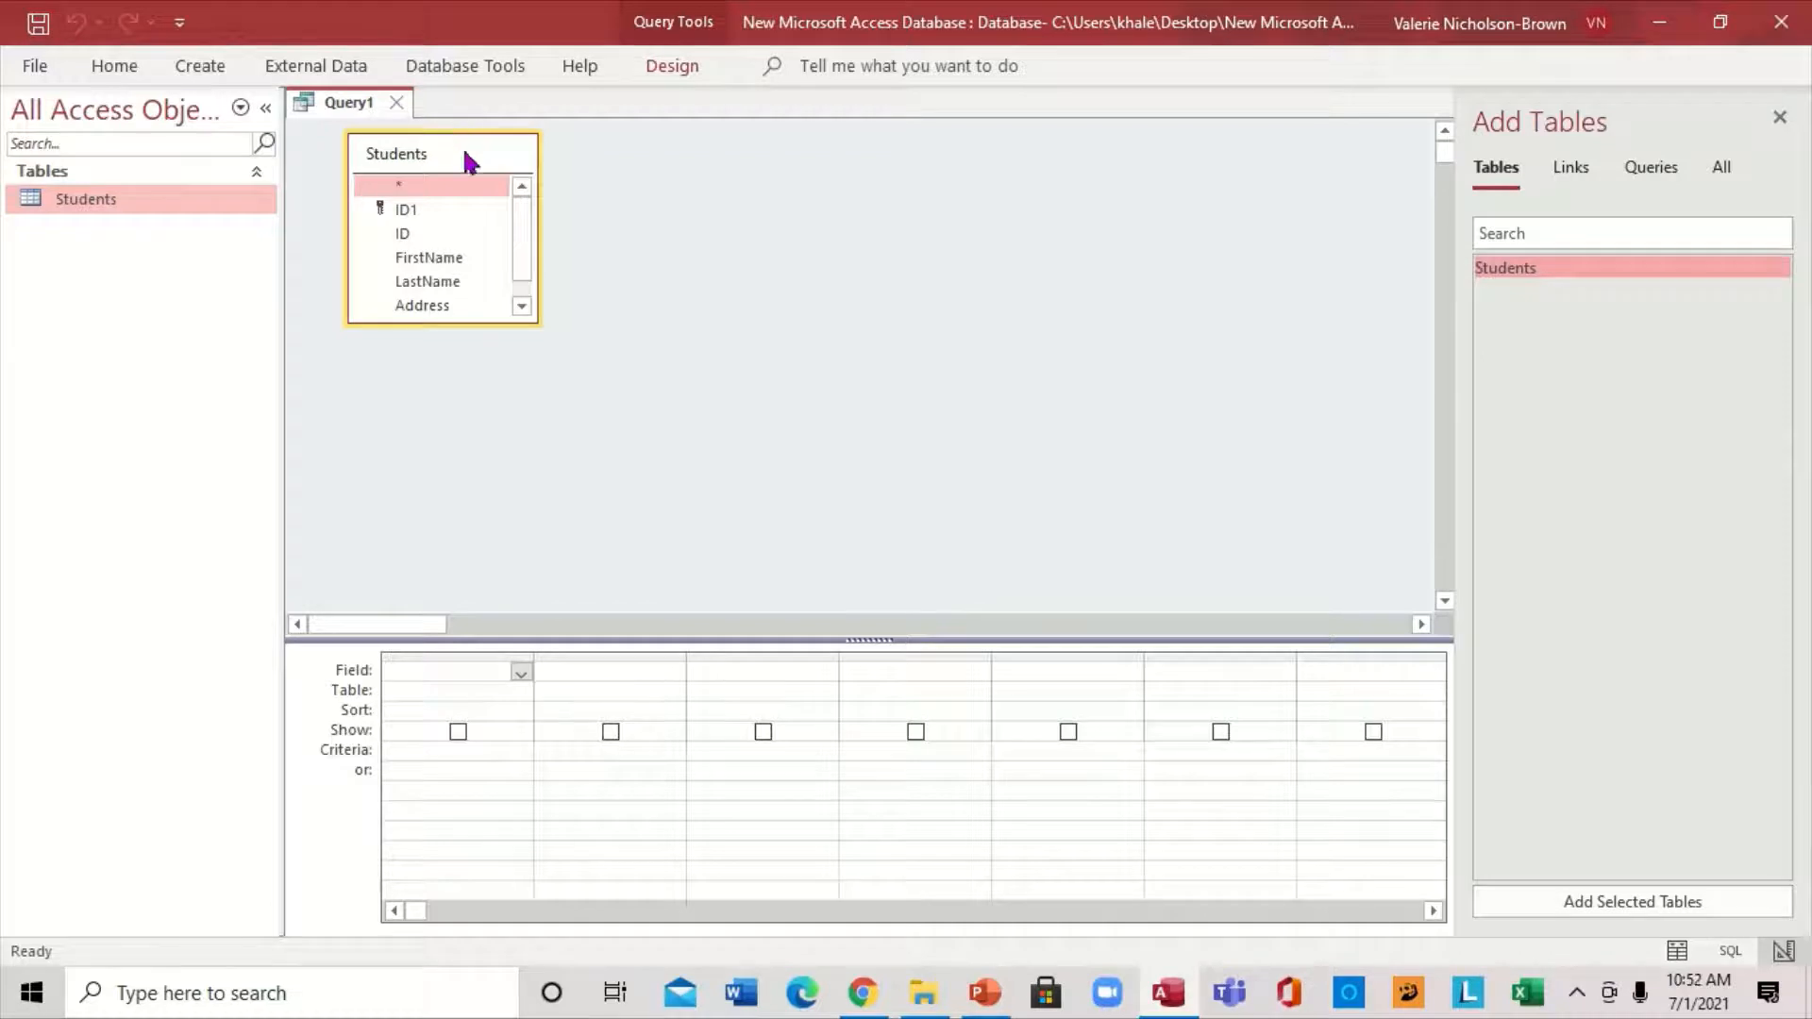
left_click_drag(467, 150, 528, 225)
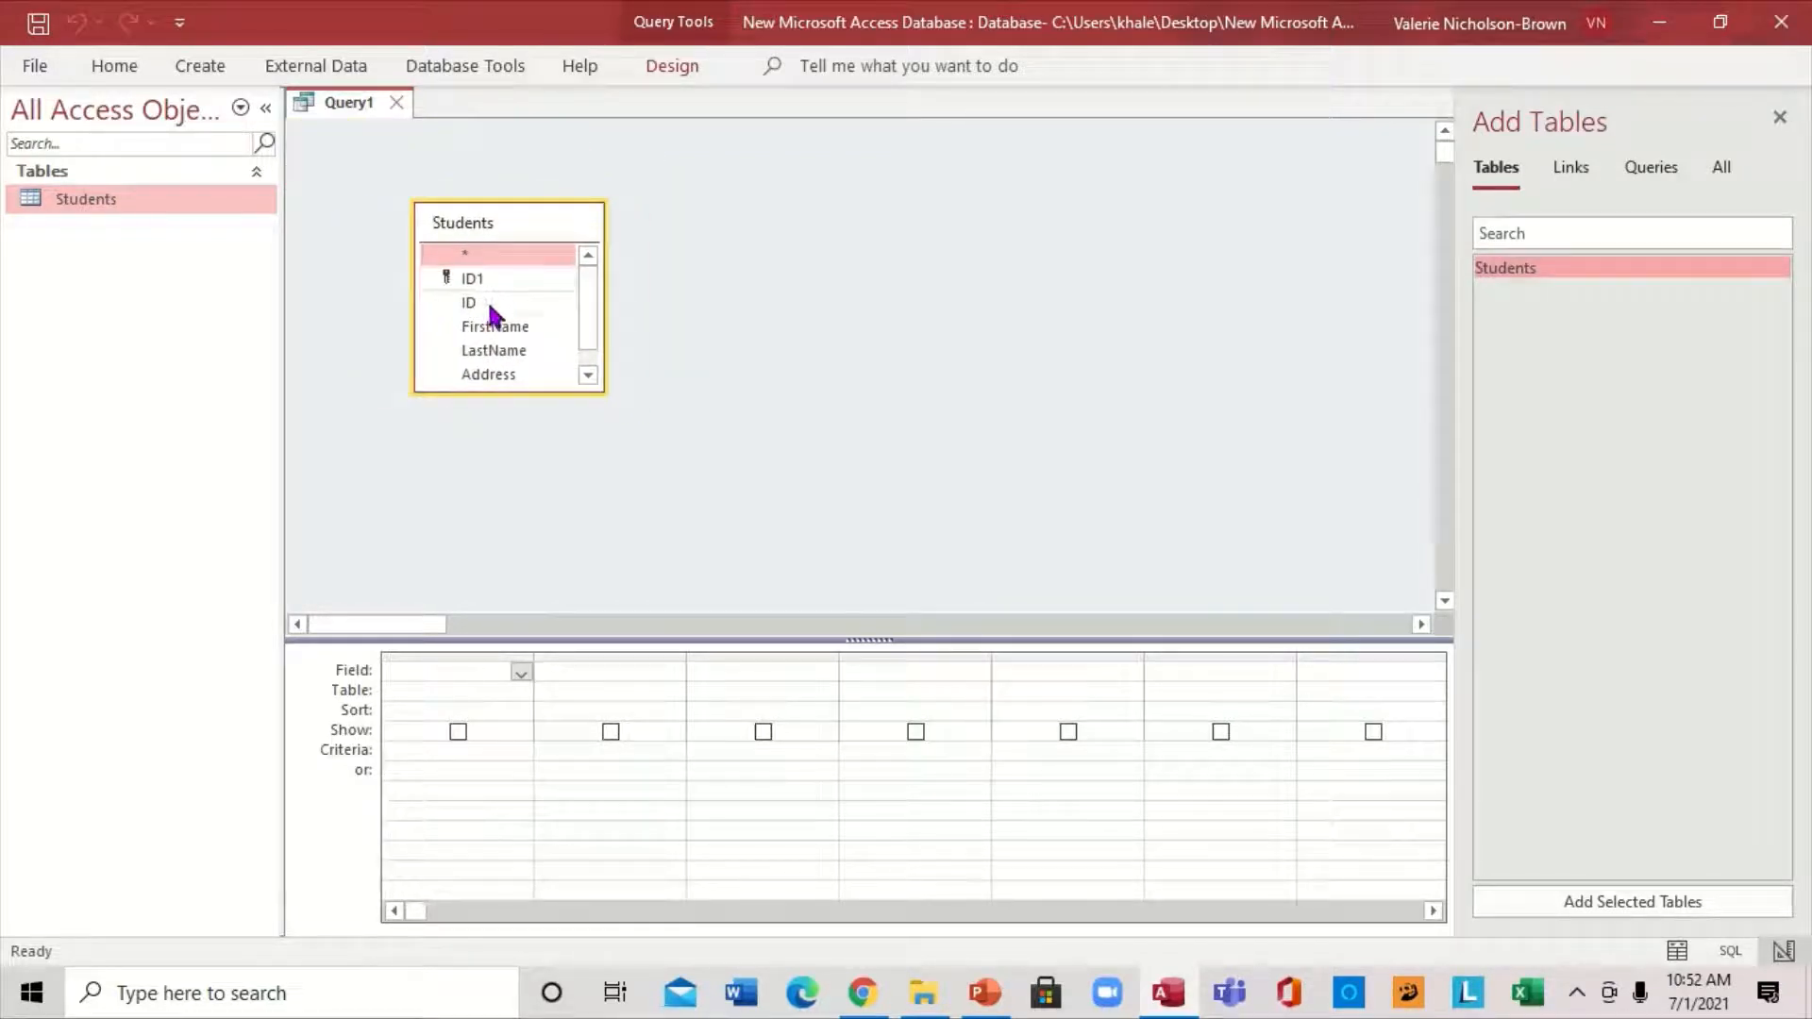
Step: Add the ID, FirstName and State fields of the Students table to the query grid
left_click_drag(483, 302, 444, 672)
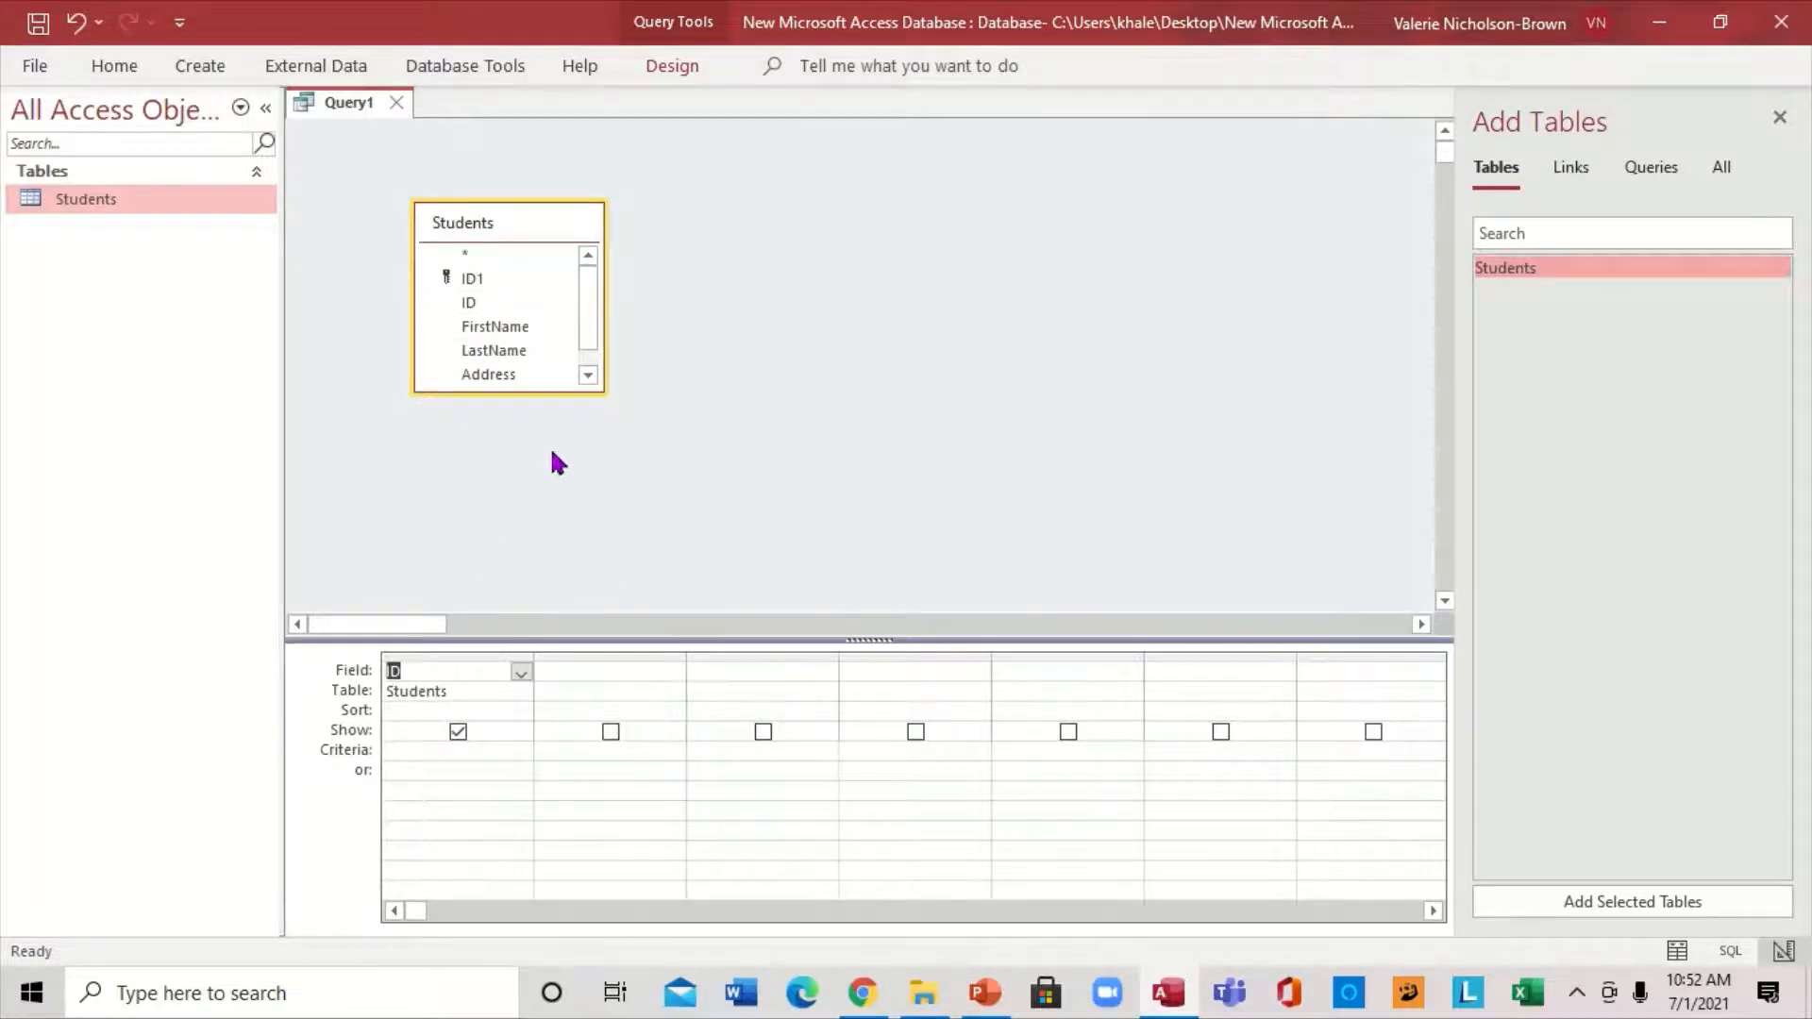
double_click(493, 332)
left_click(588, 376)
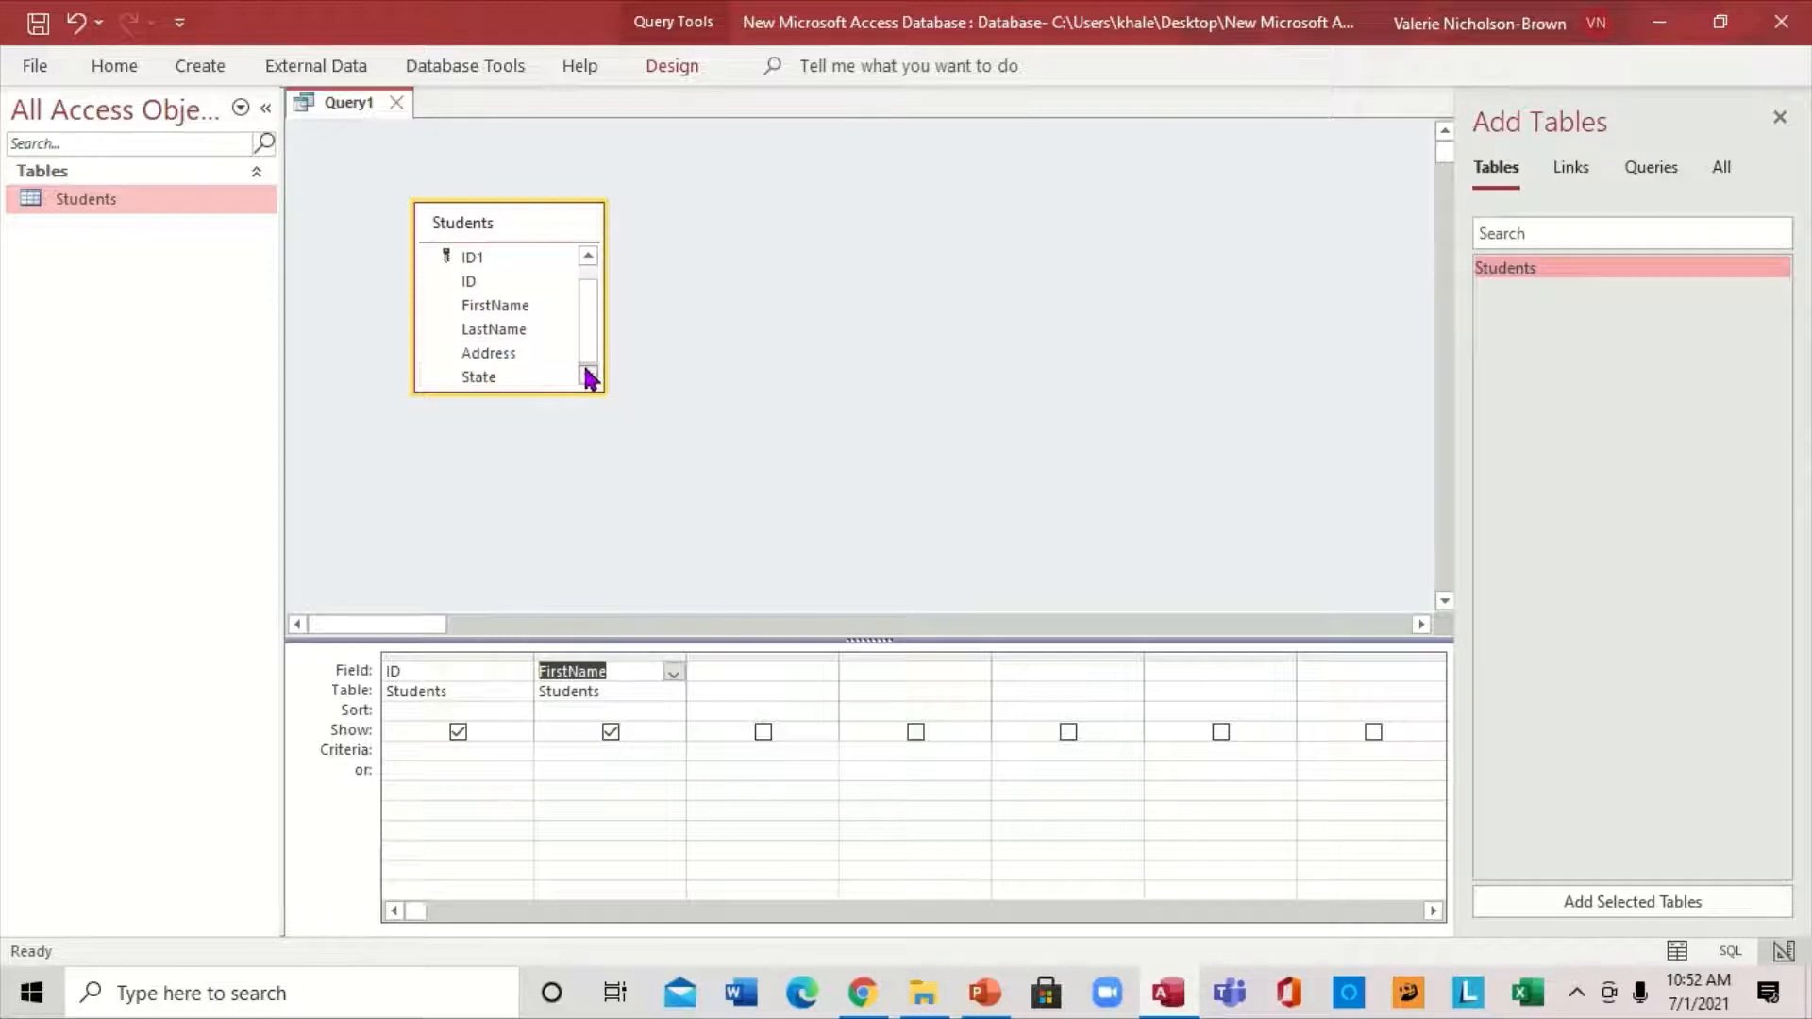
double_click(478, 377)
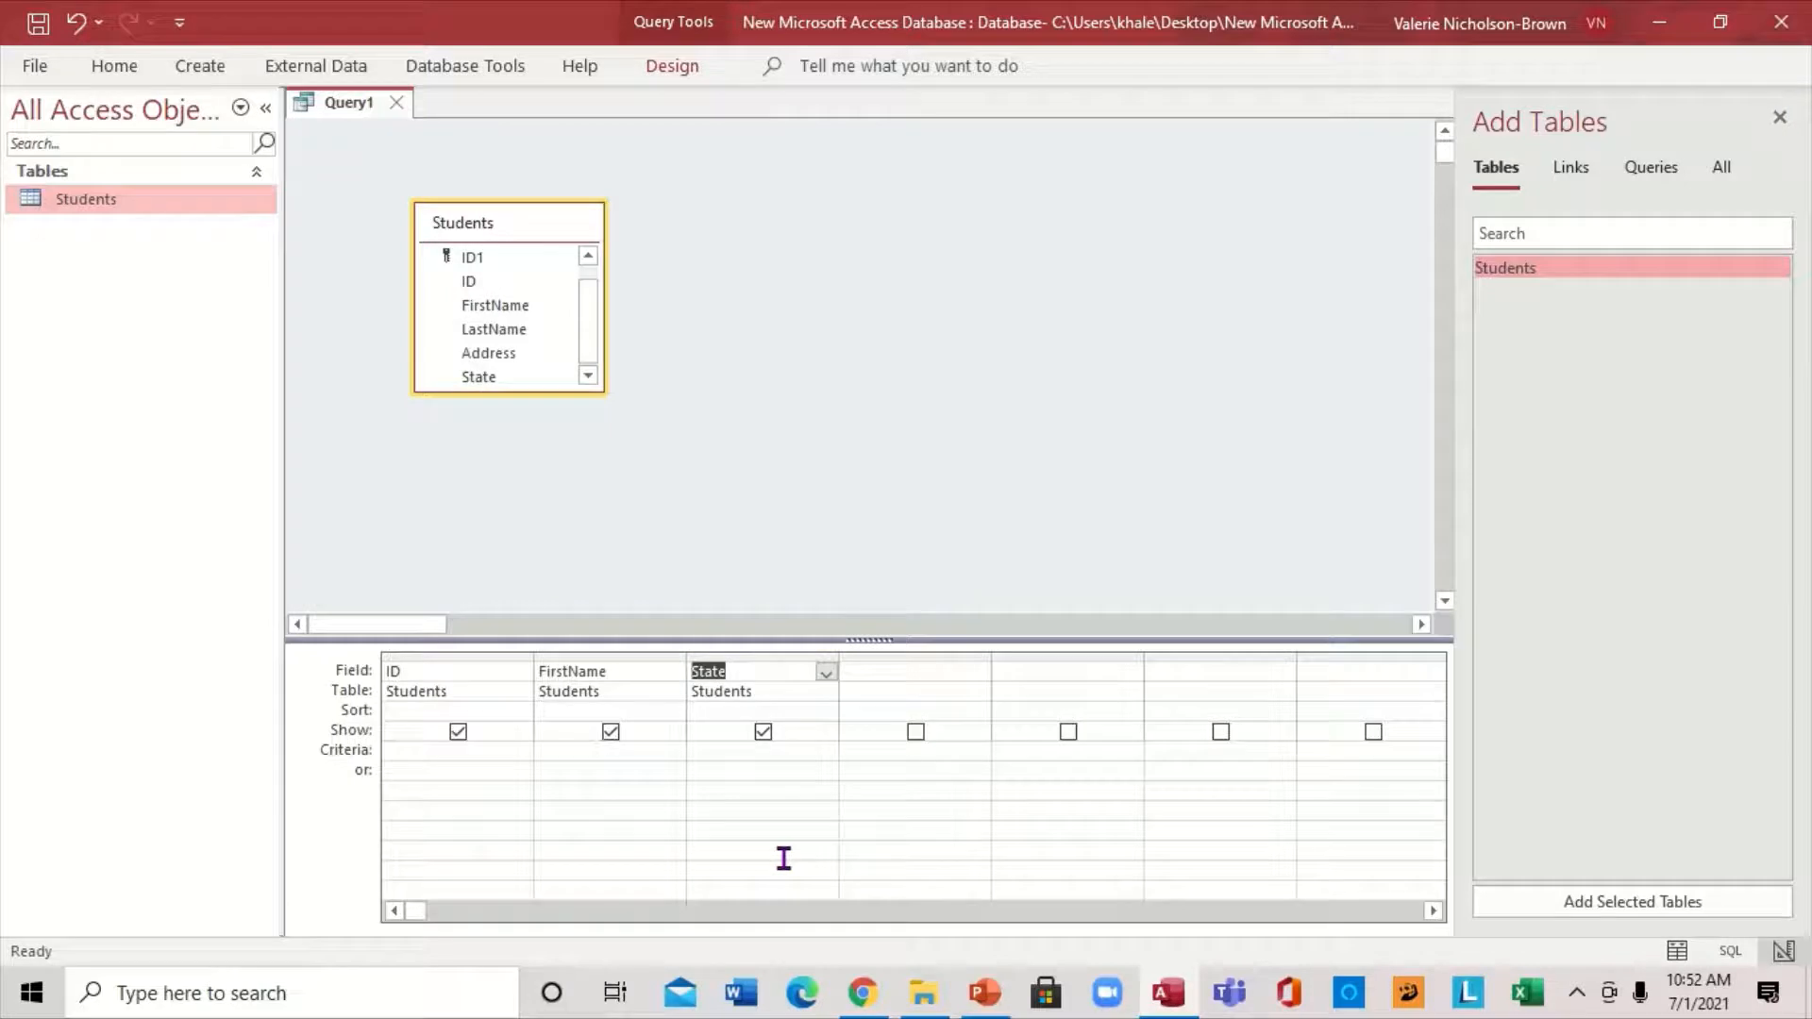
Step: Set the criterion of the query's State field to nj
left_click(736, 753)
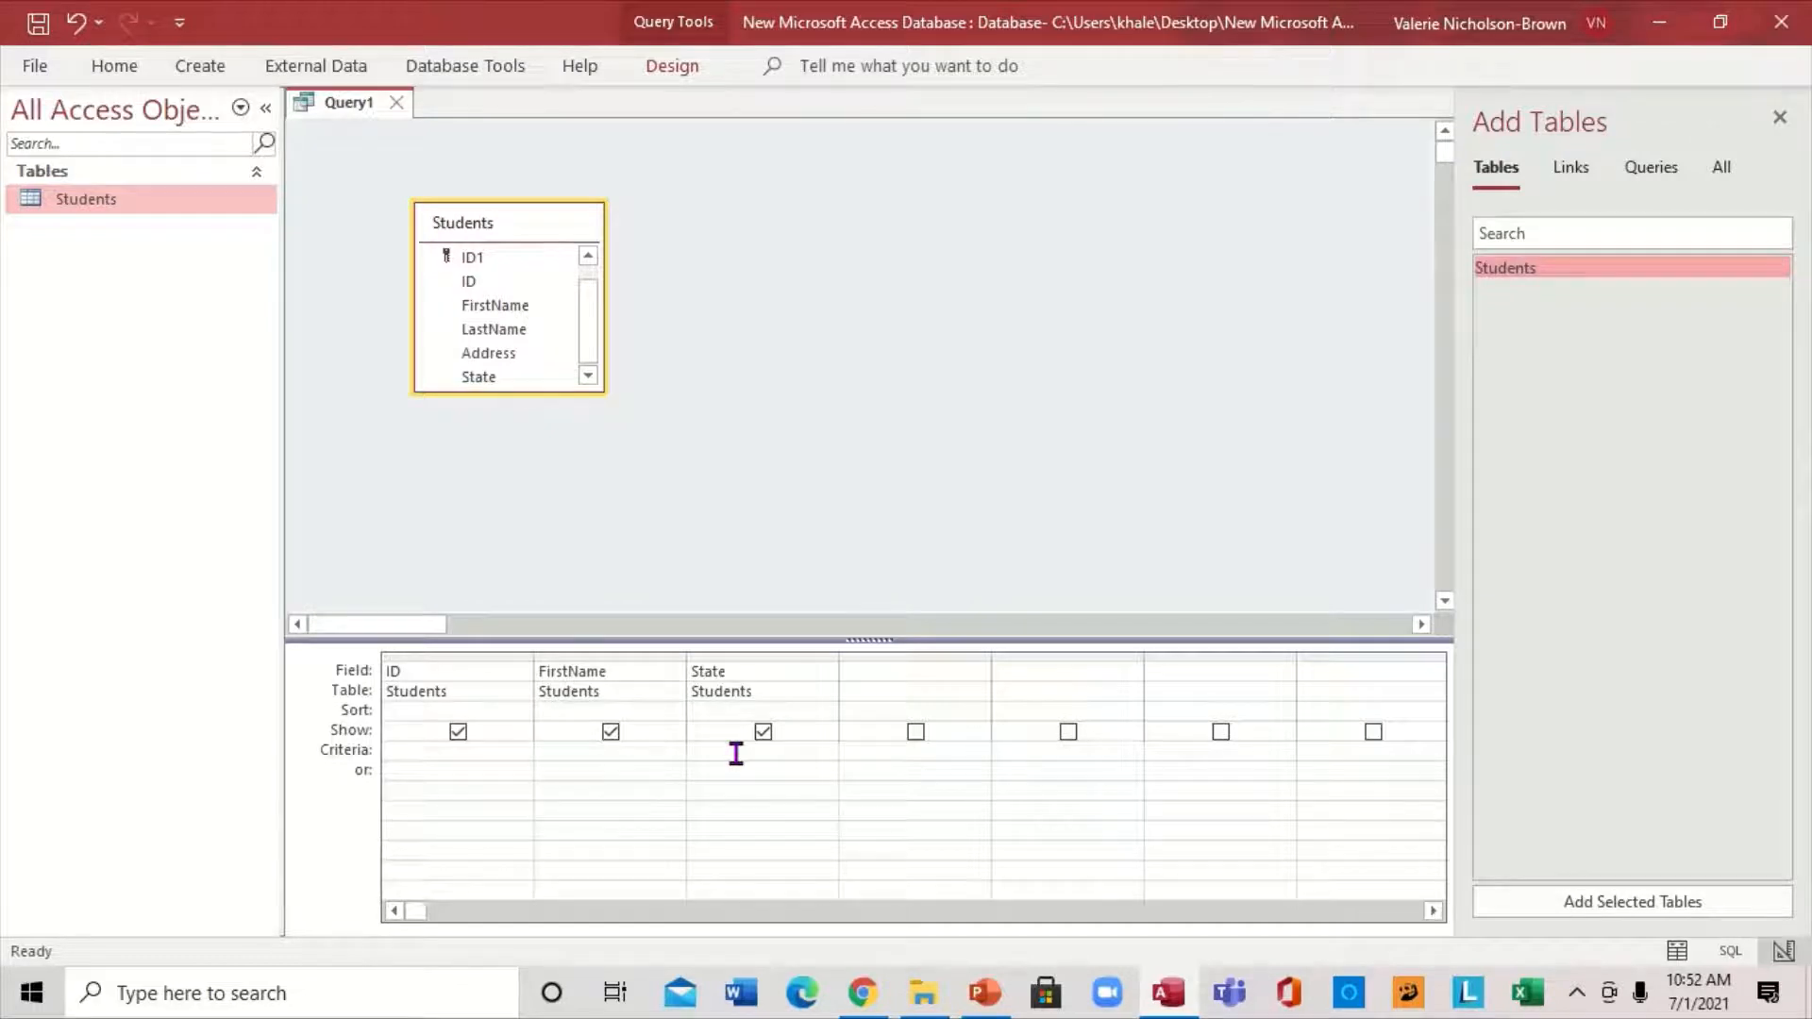
type("nj")
key("Tab")
Step: Run the query to view the matching students and close it without saving
left_click(670, 70)
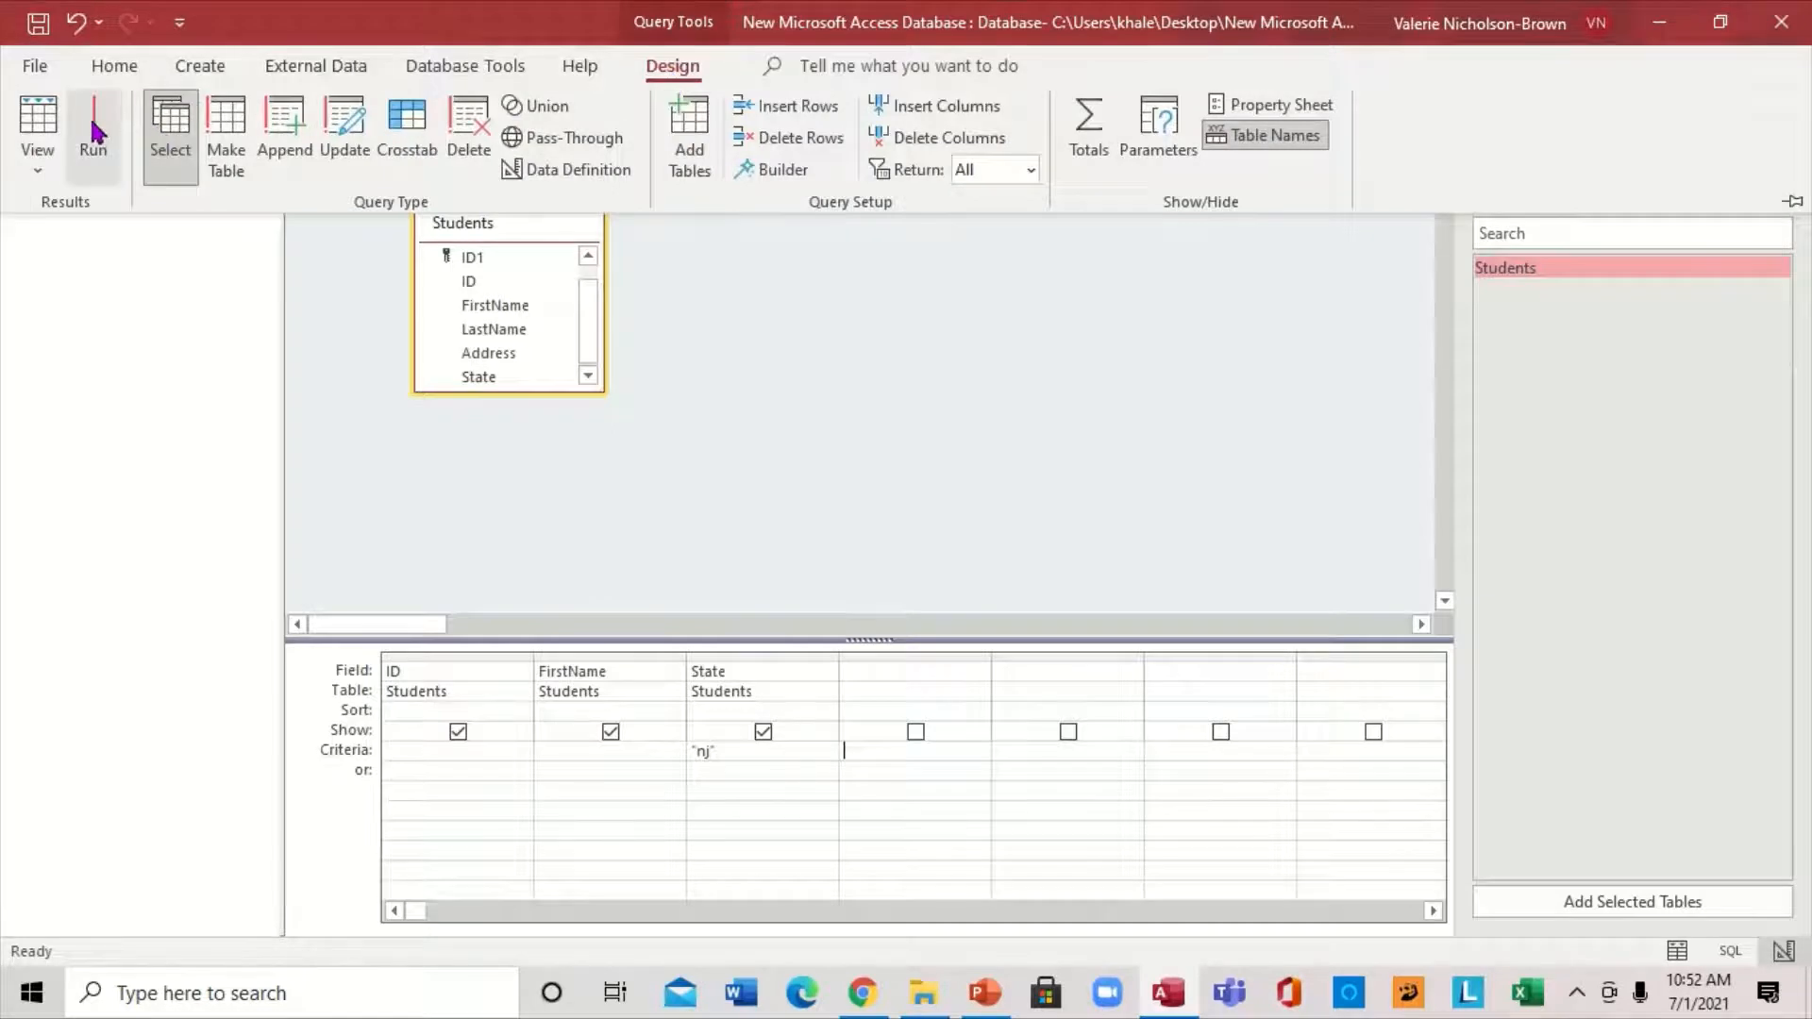
left_click(92, 130)
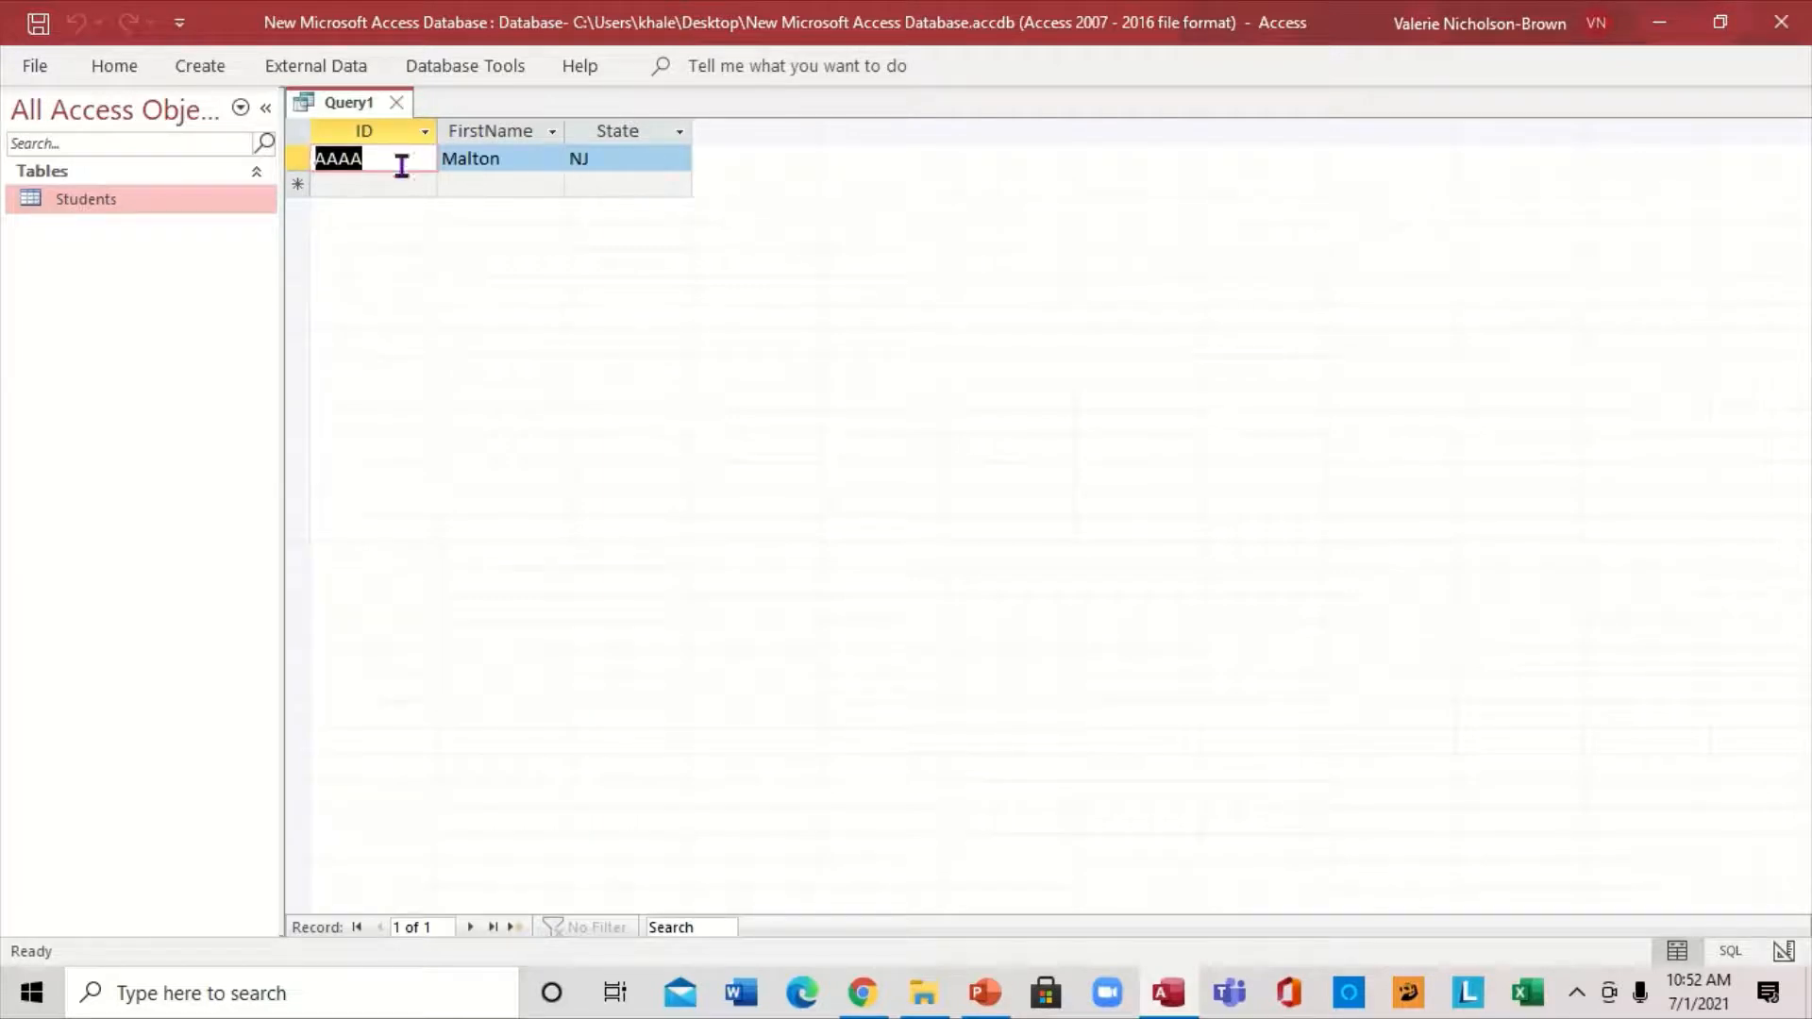
left_click(398, 102)
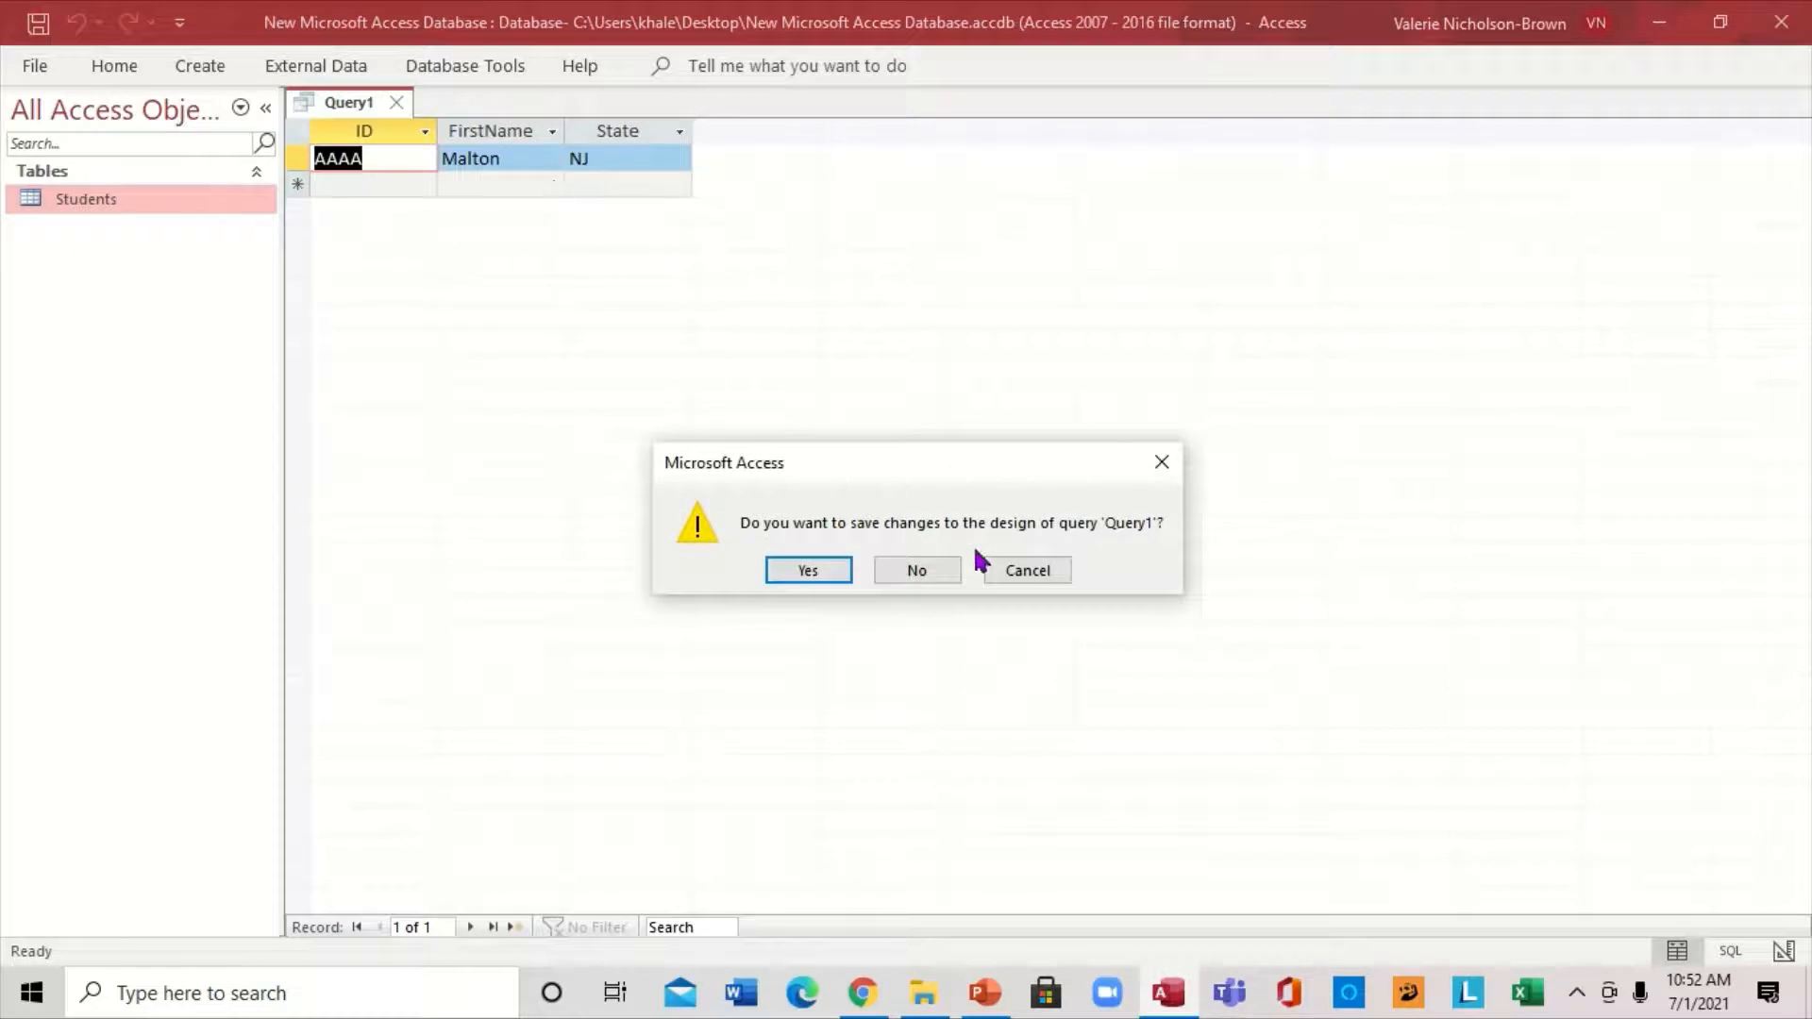
left_click(914, 570)
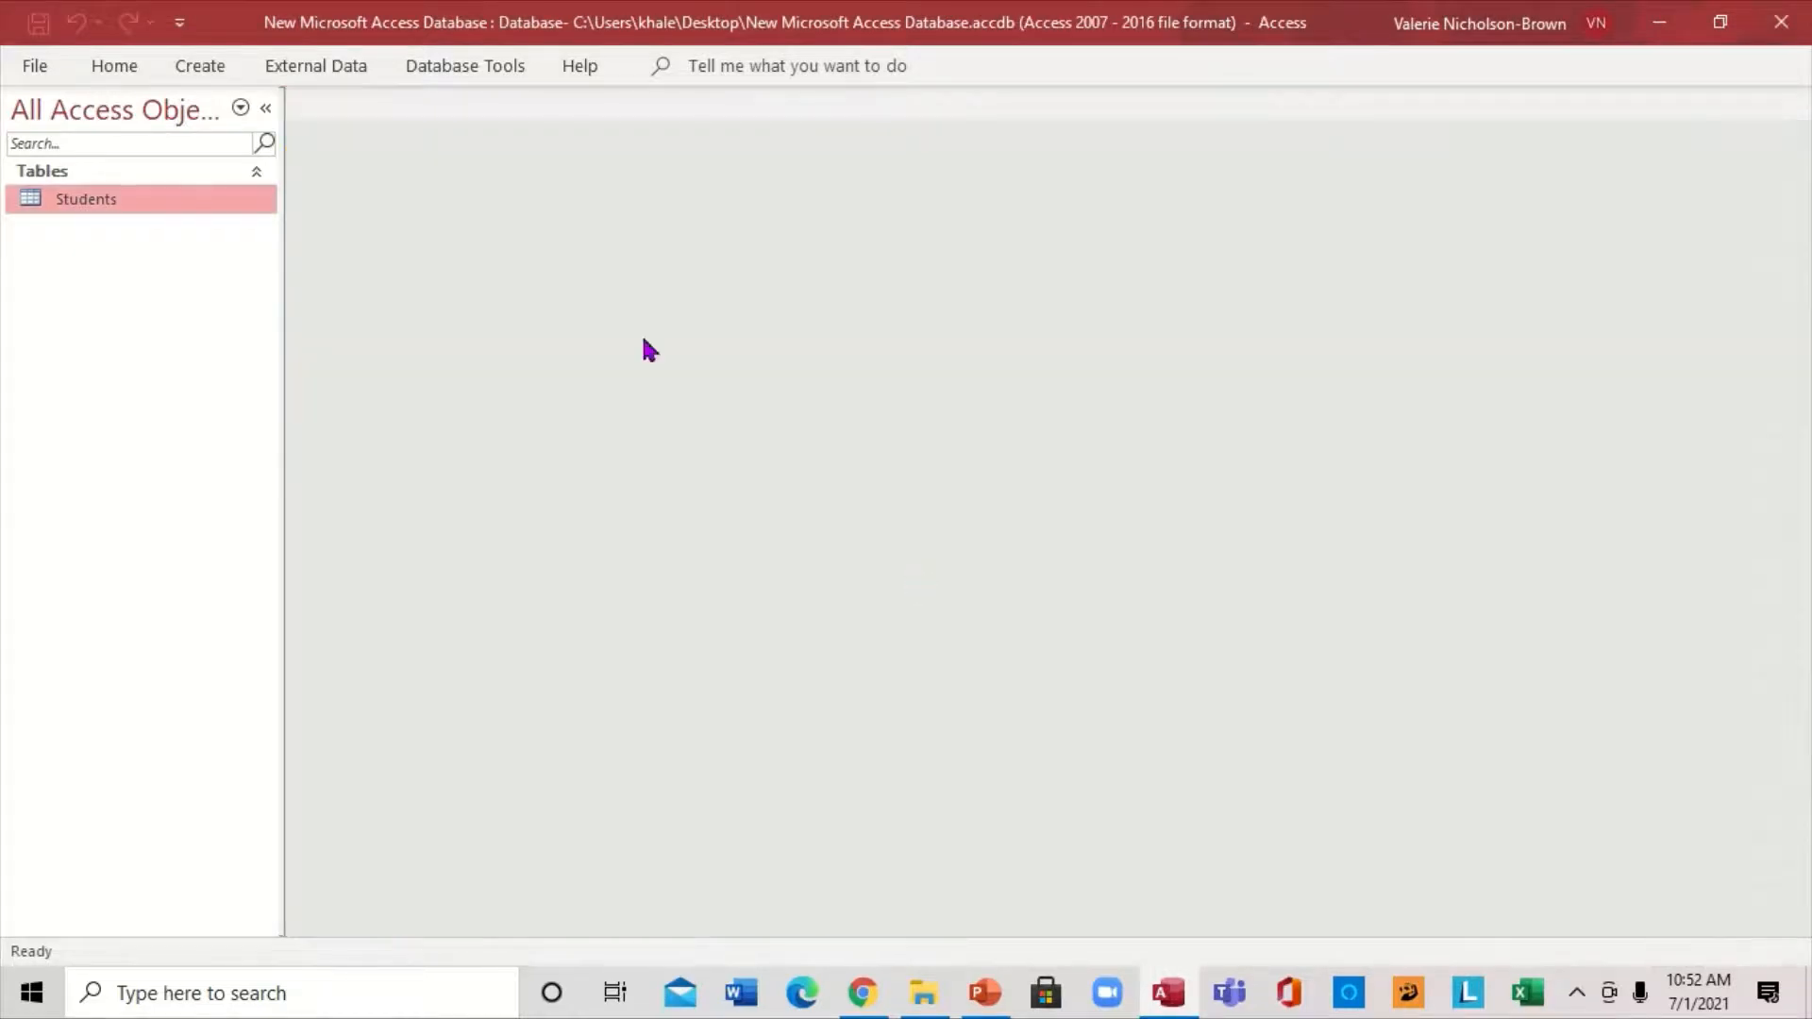
Step: Create another query in Design view based on the Students table
left_click(217, 68)
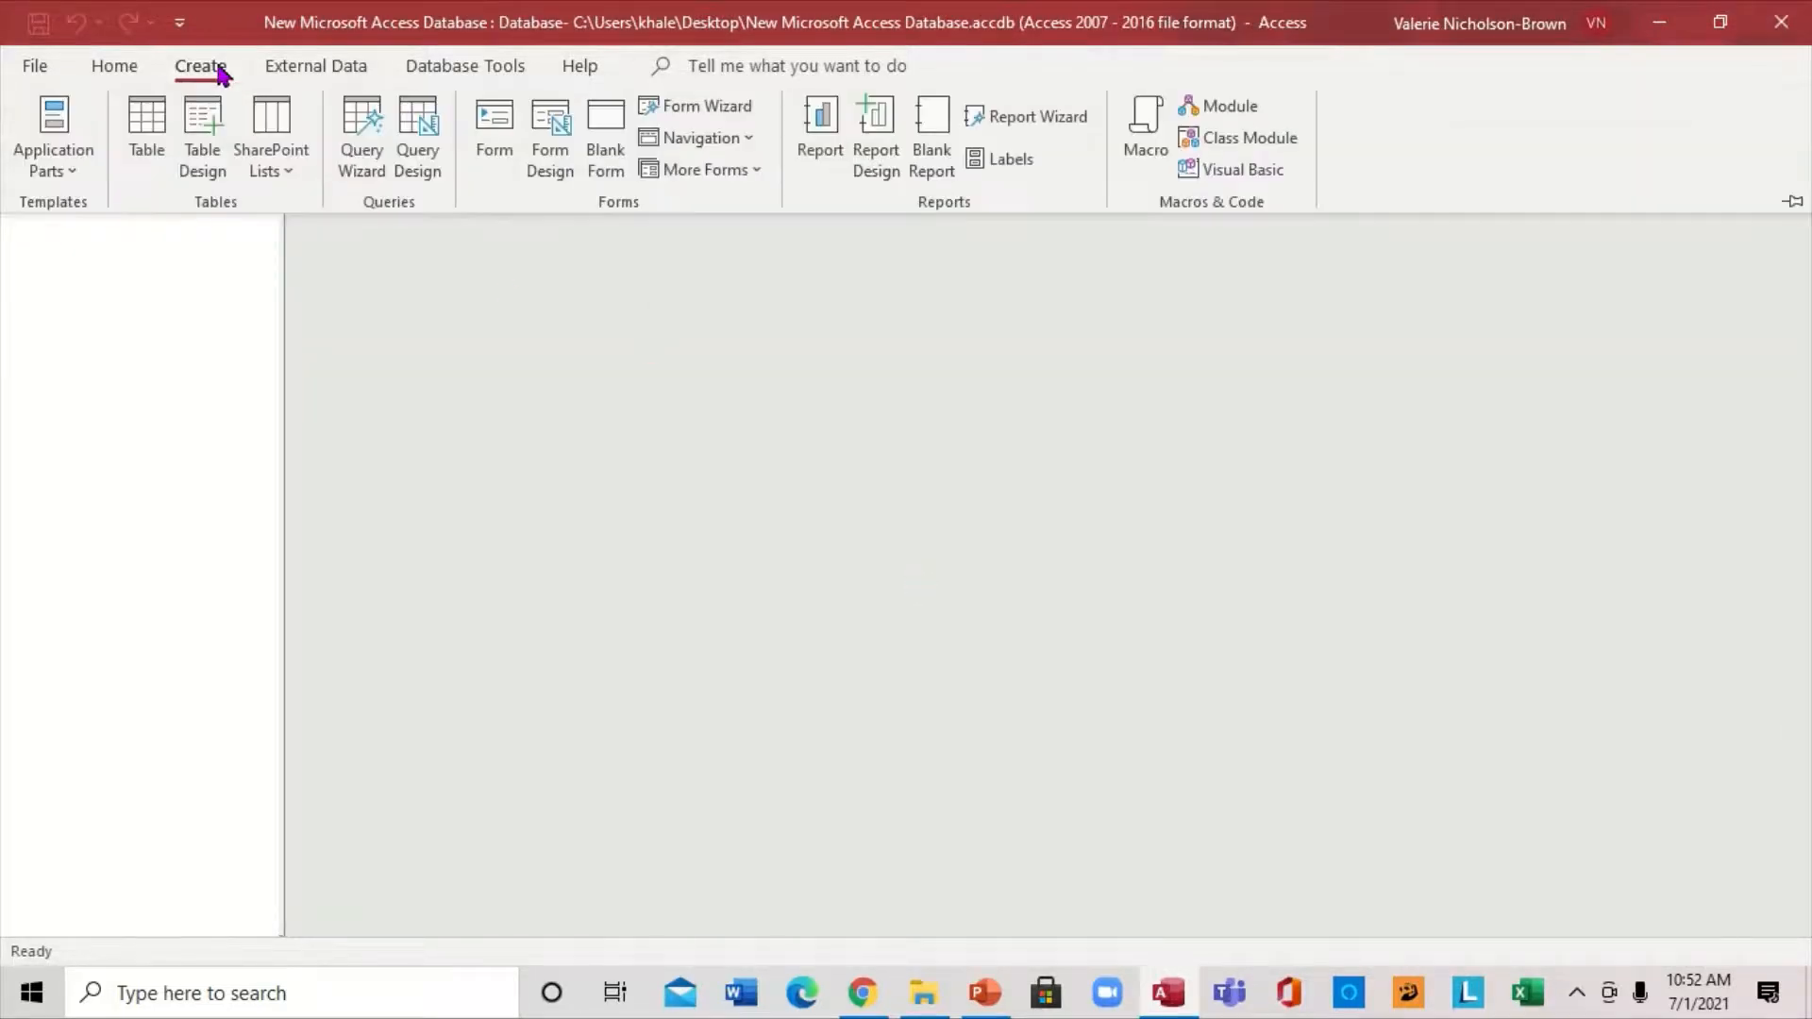
left_click(420, 170)
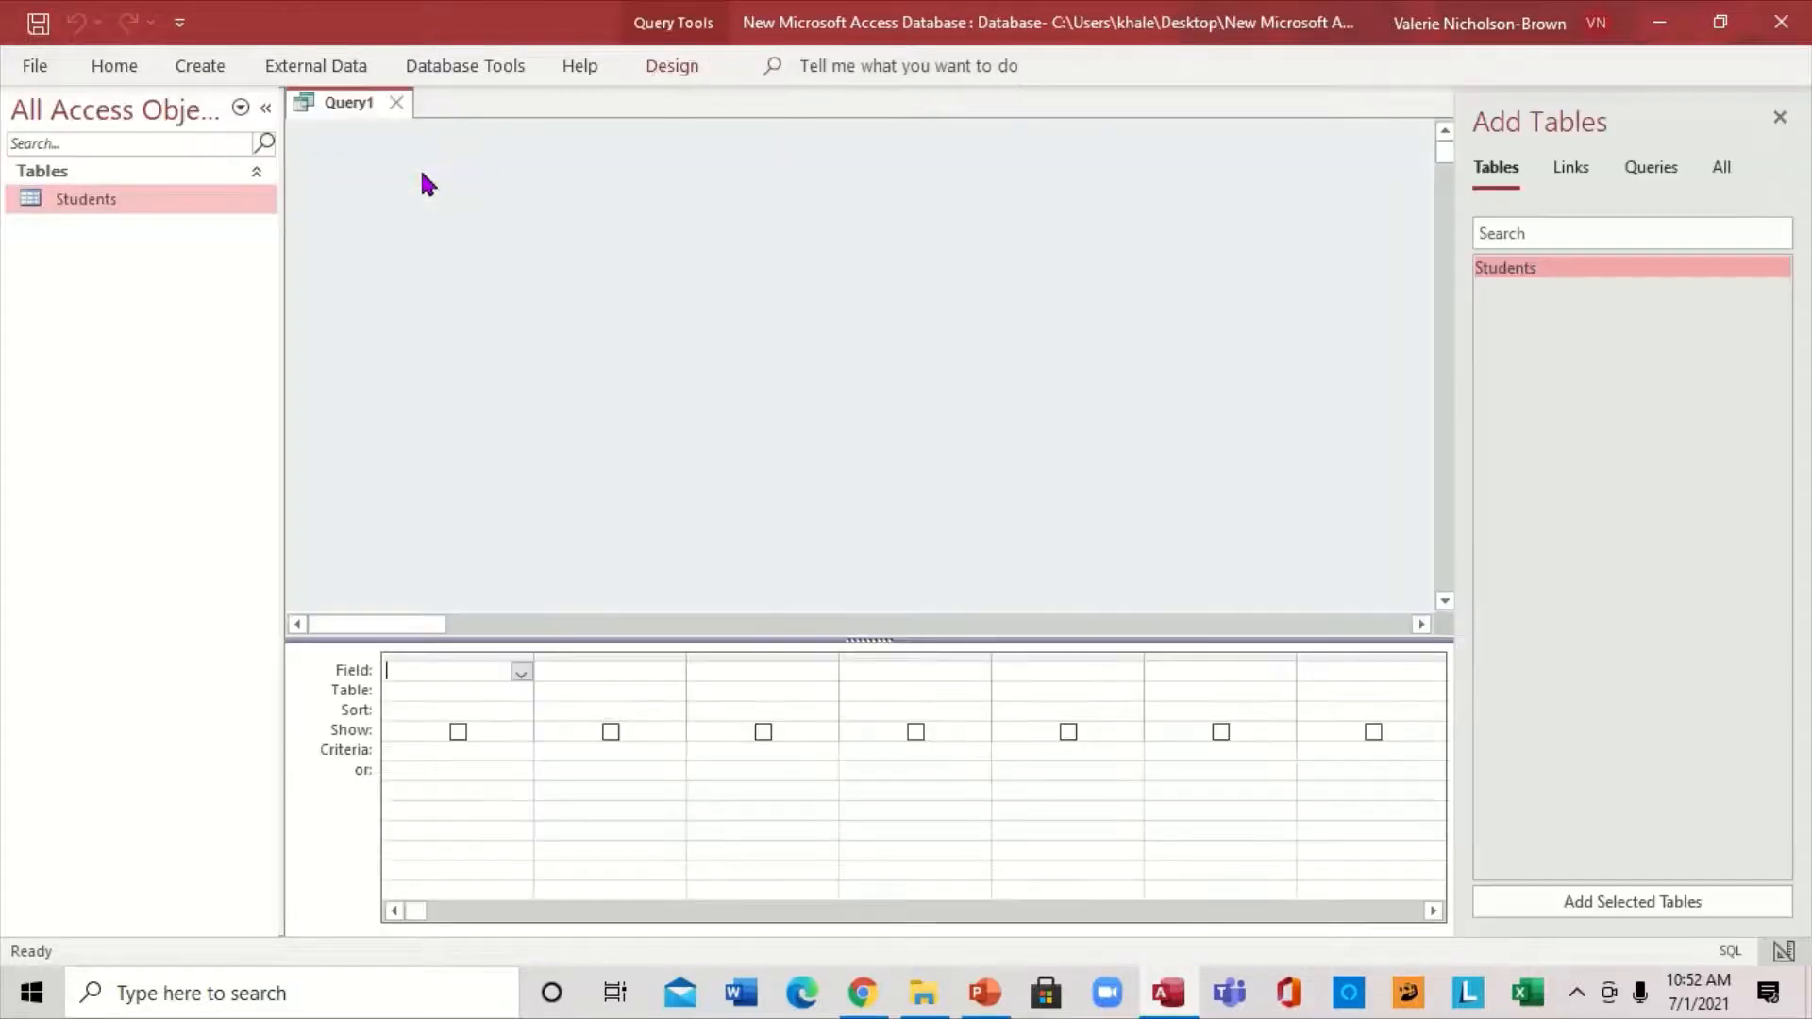
double_click(1557, 270)
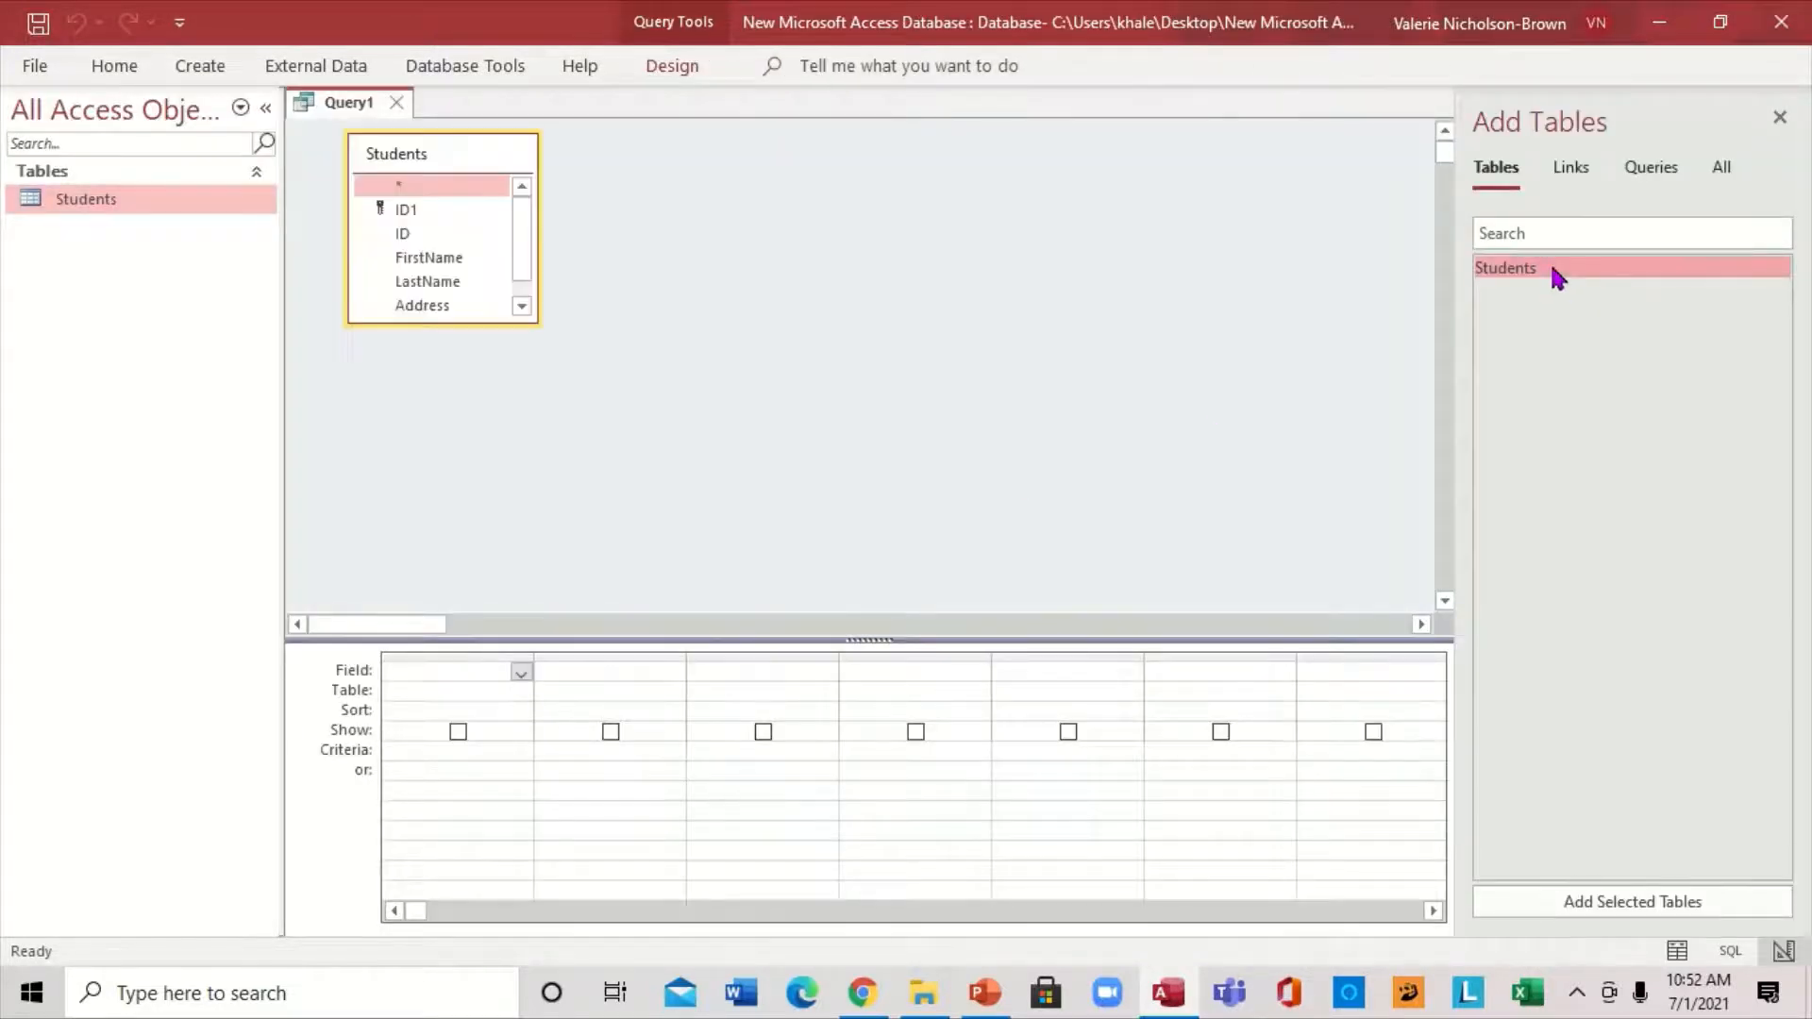
Step: Add the ID field three times and the FirstName, LastName, Address and State fields once to the query grid
left_click(424, 211)
double_click(414, 237)
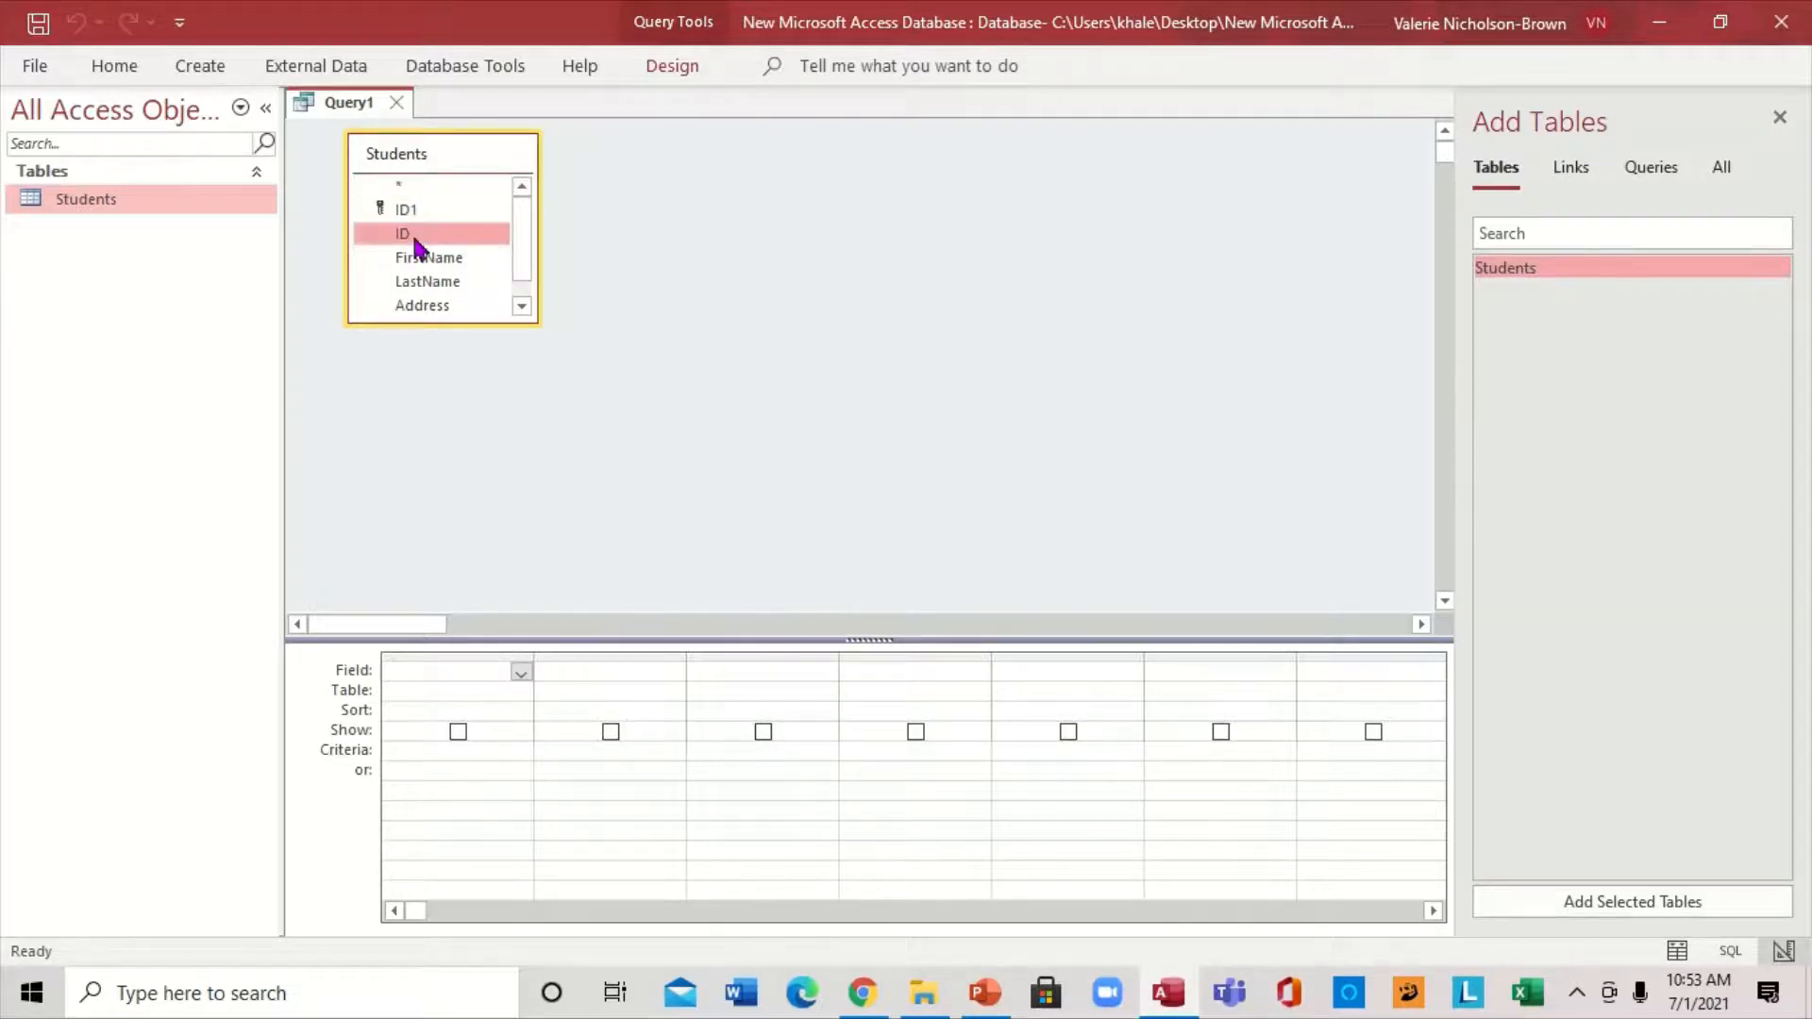
double_click(414, 237)
double_click(414, 237)
double_click(421, 257)
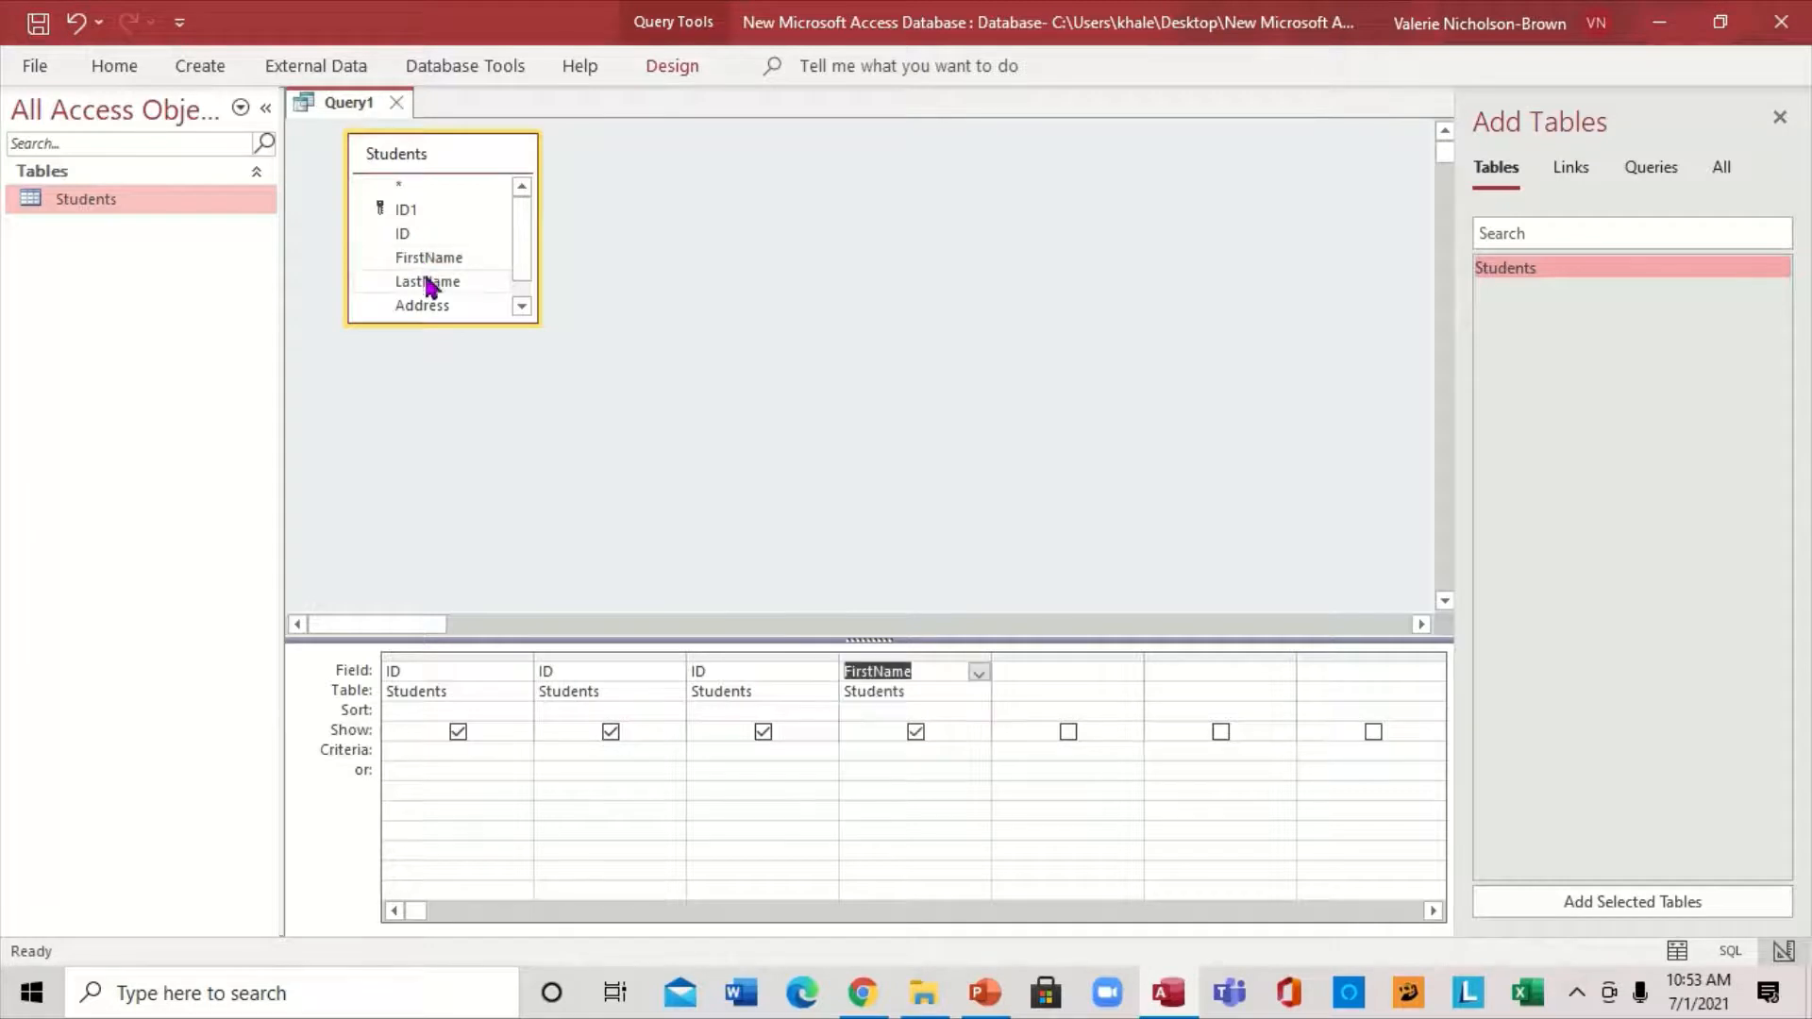
double_click(428, 283)
double_click(426, 307)
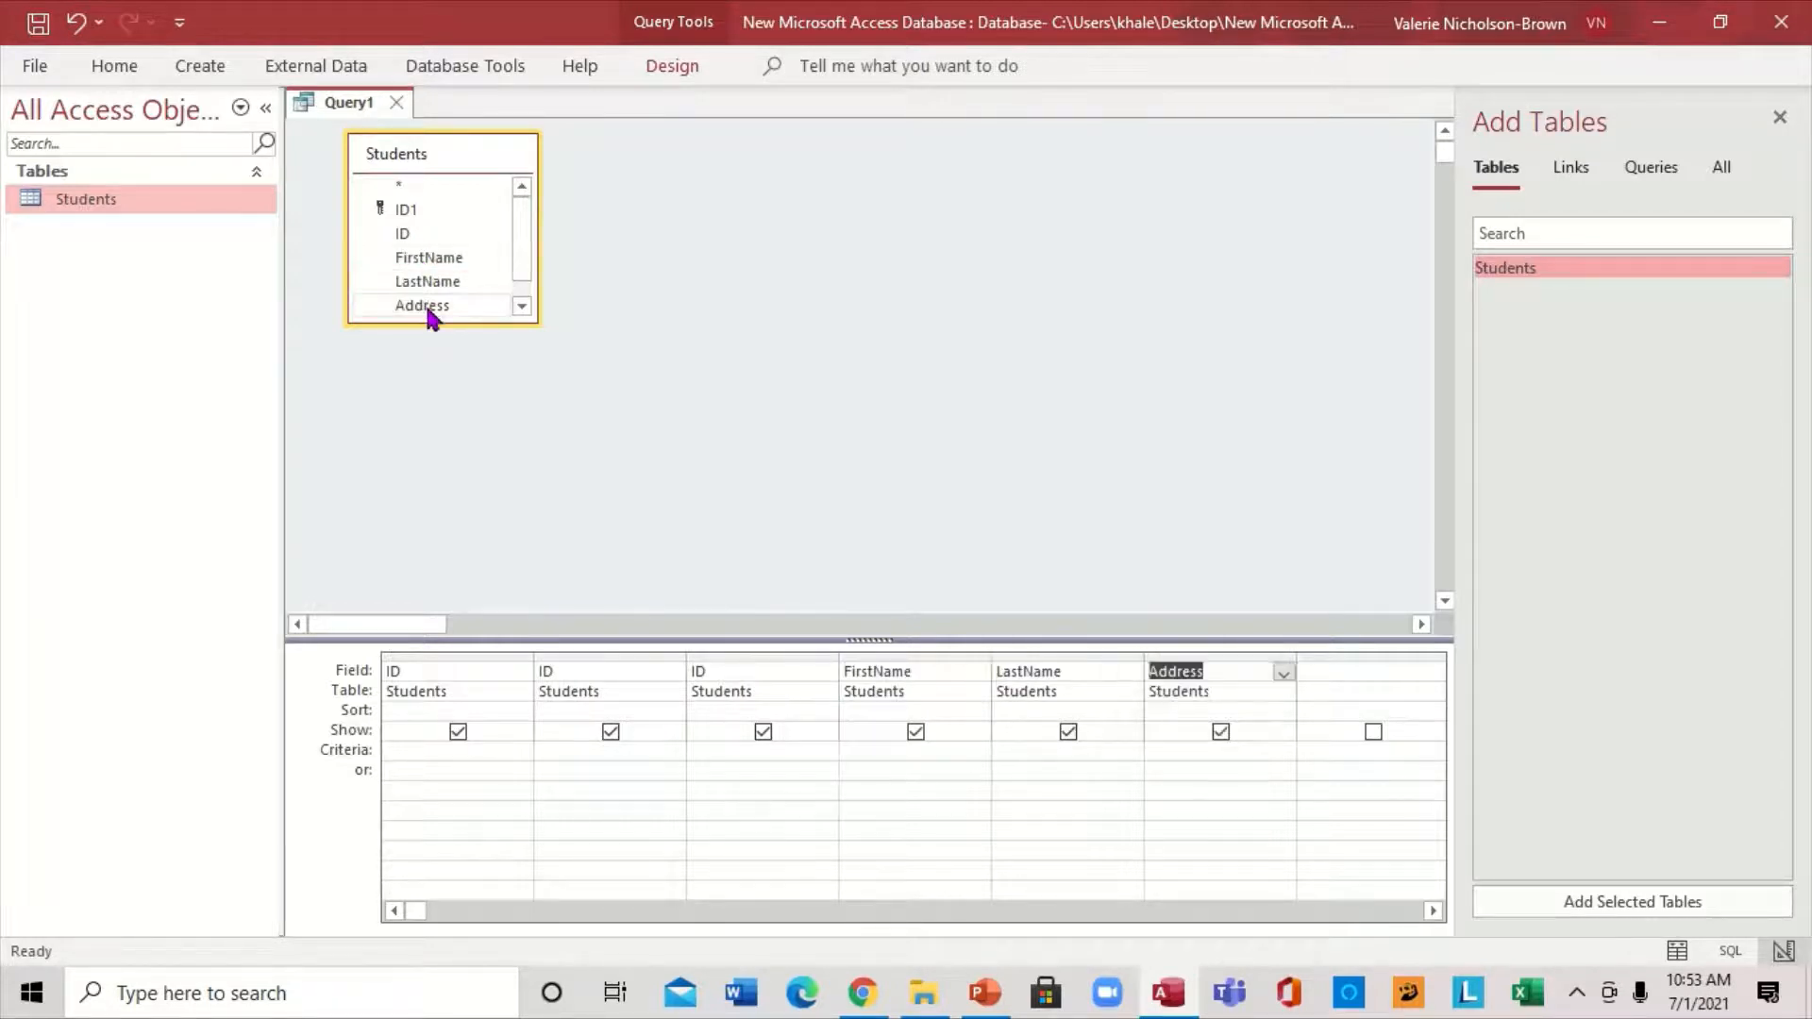
left_click(520, 308)
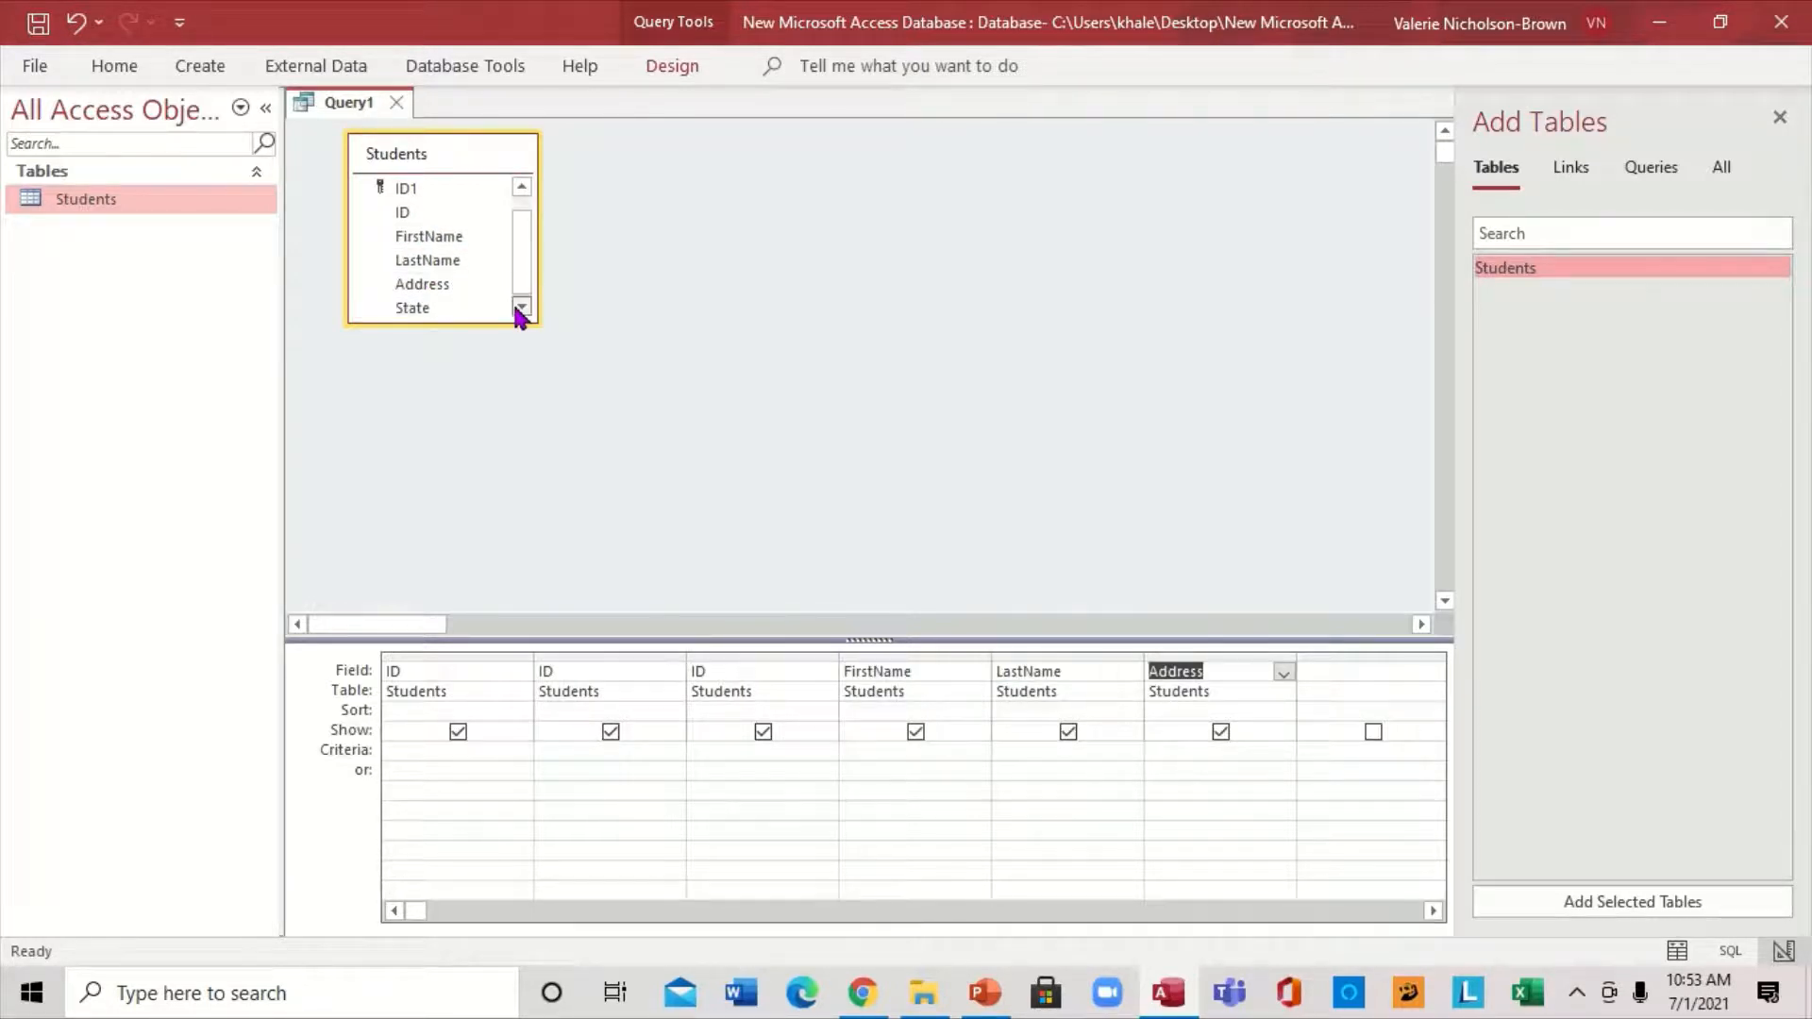
double_click(437, 310)
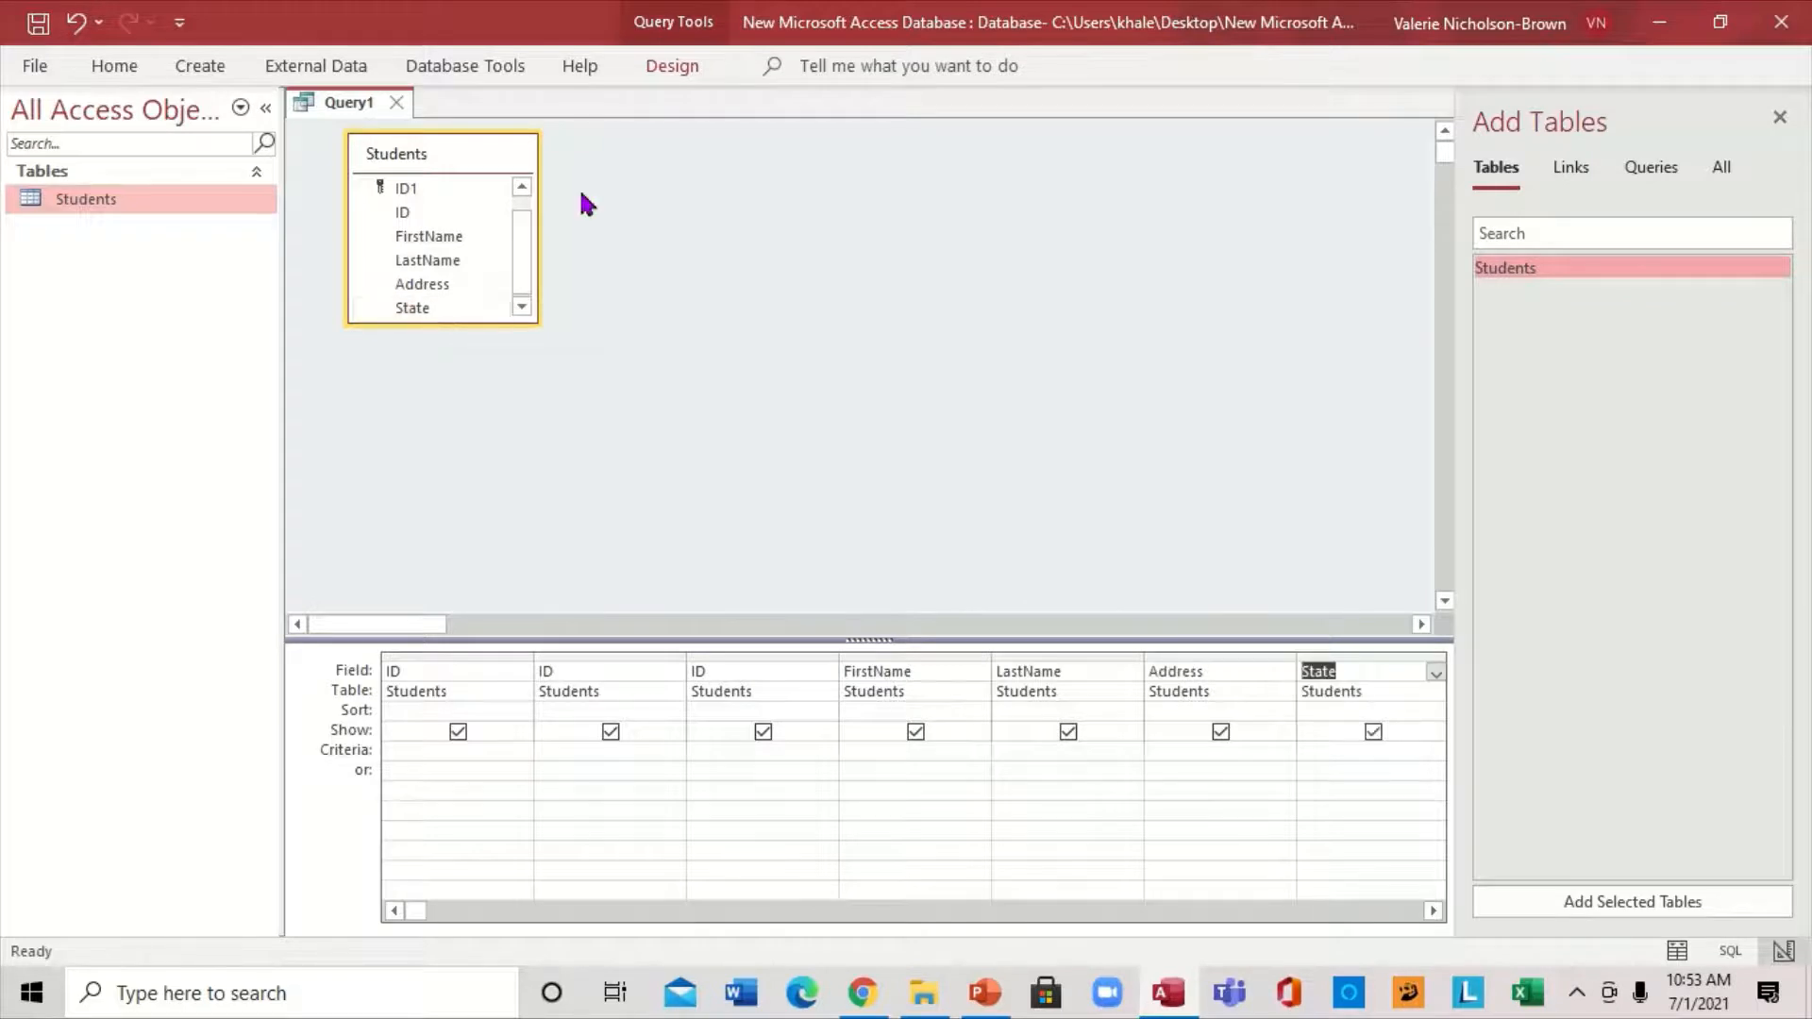
Step: Run the unfiltered query to view all student records and close it without saving
left_click(676, 67)
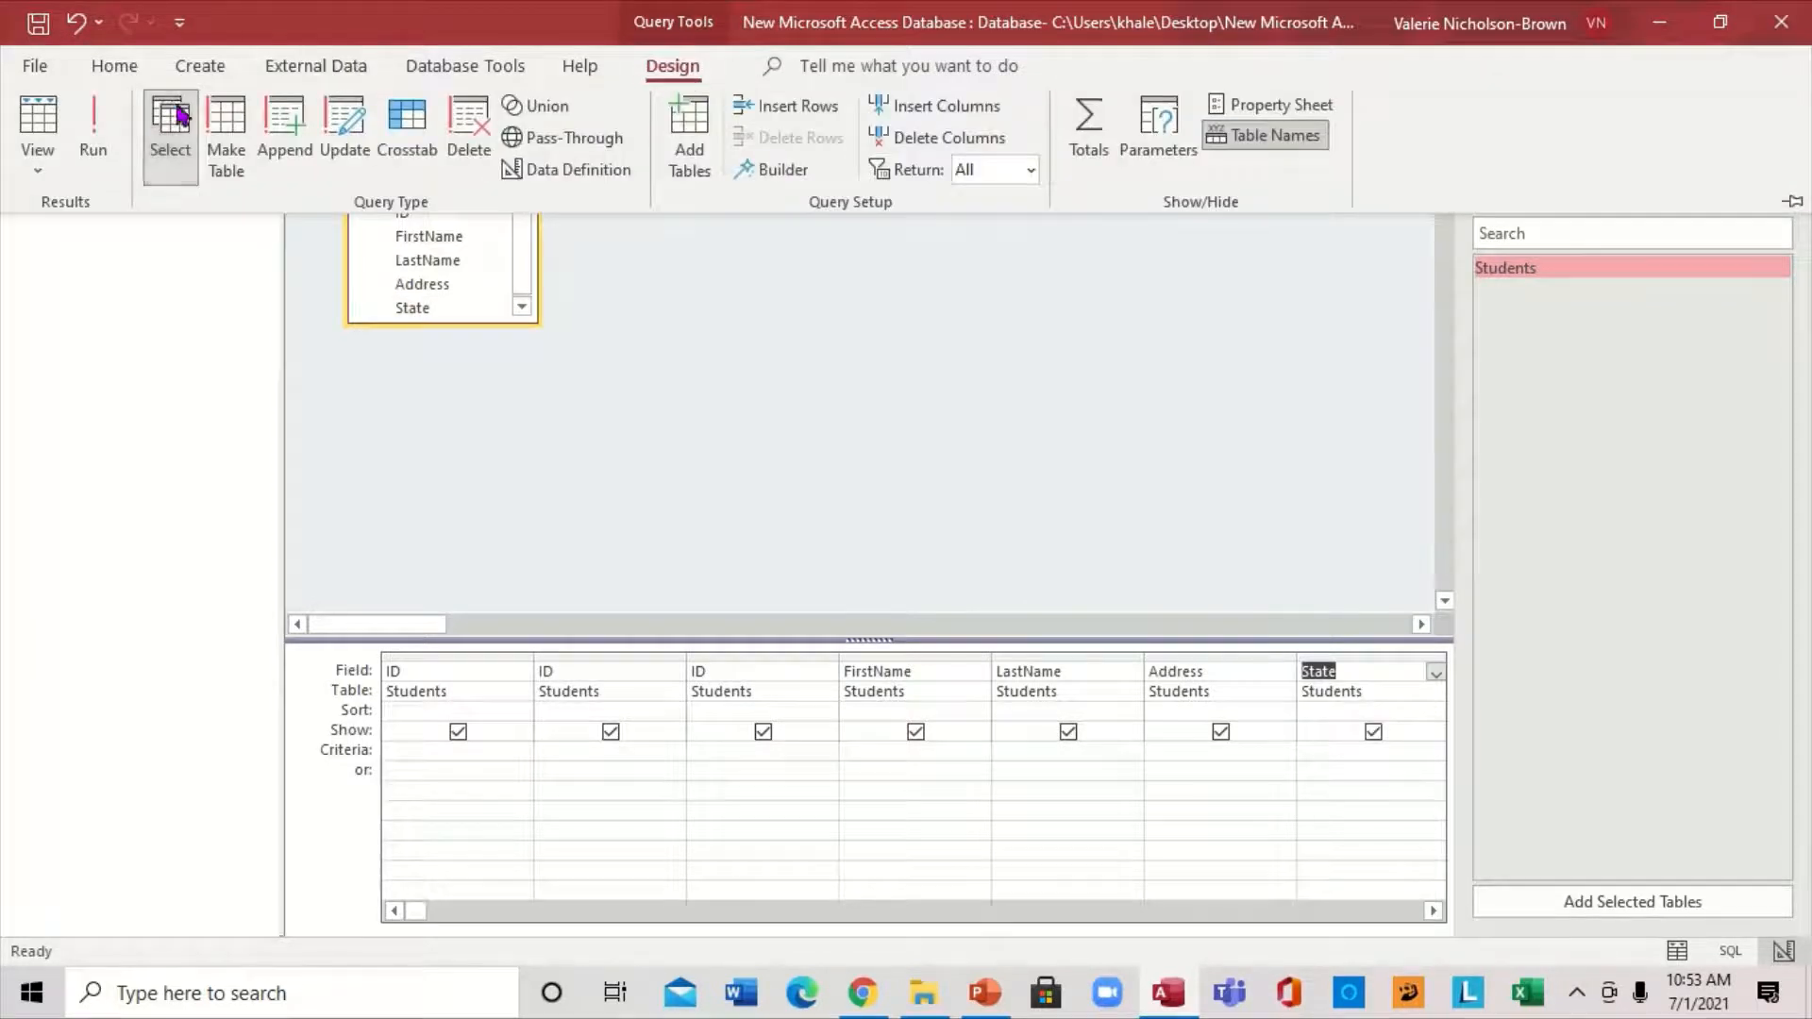
left_click(109, 131)
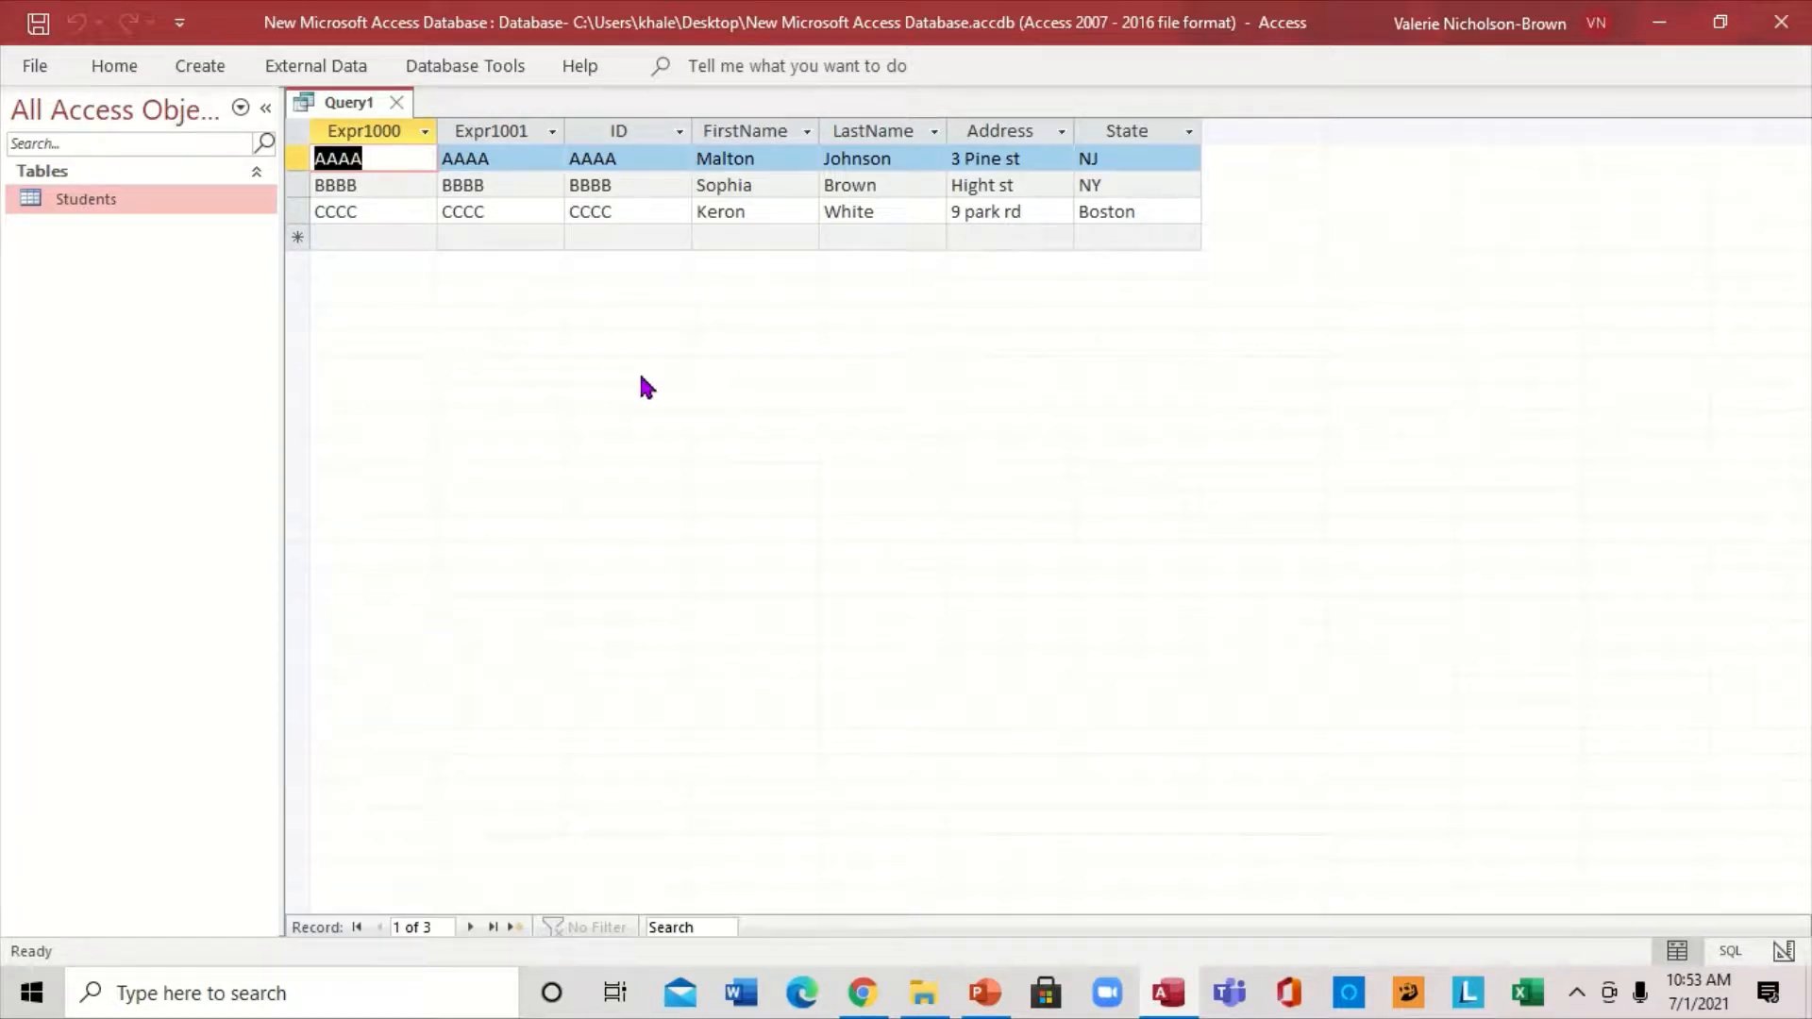
left_click(397, 102)
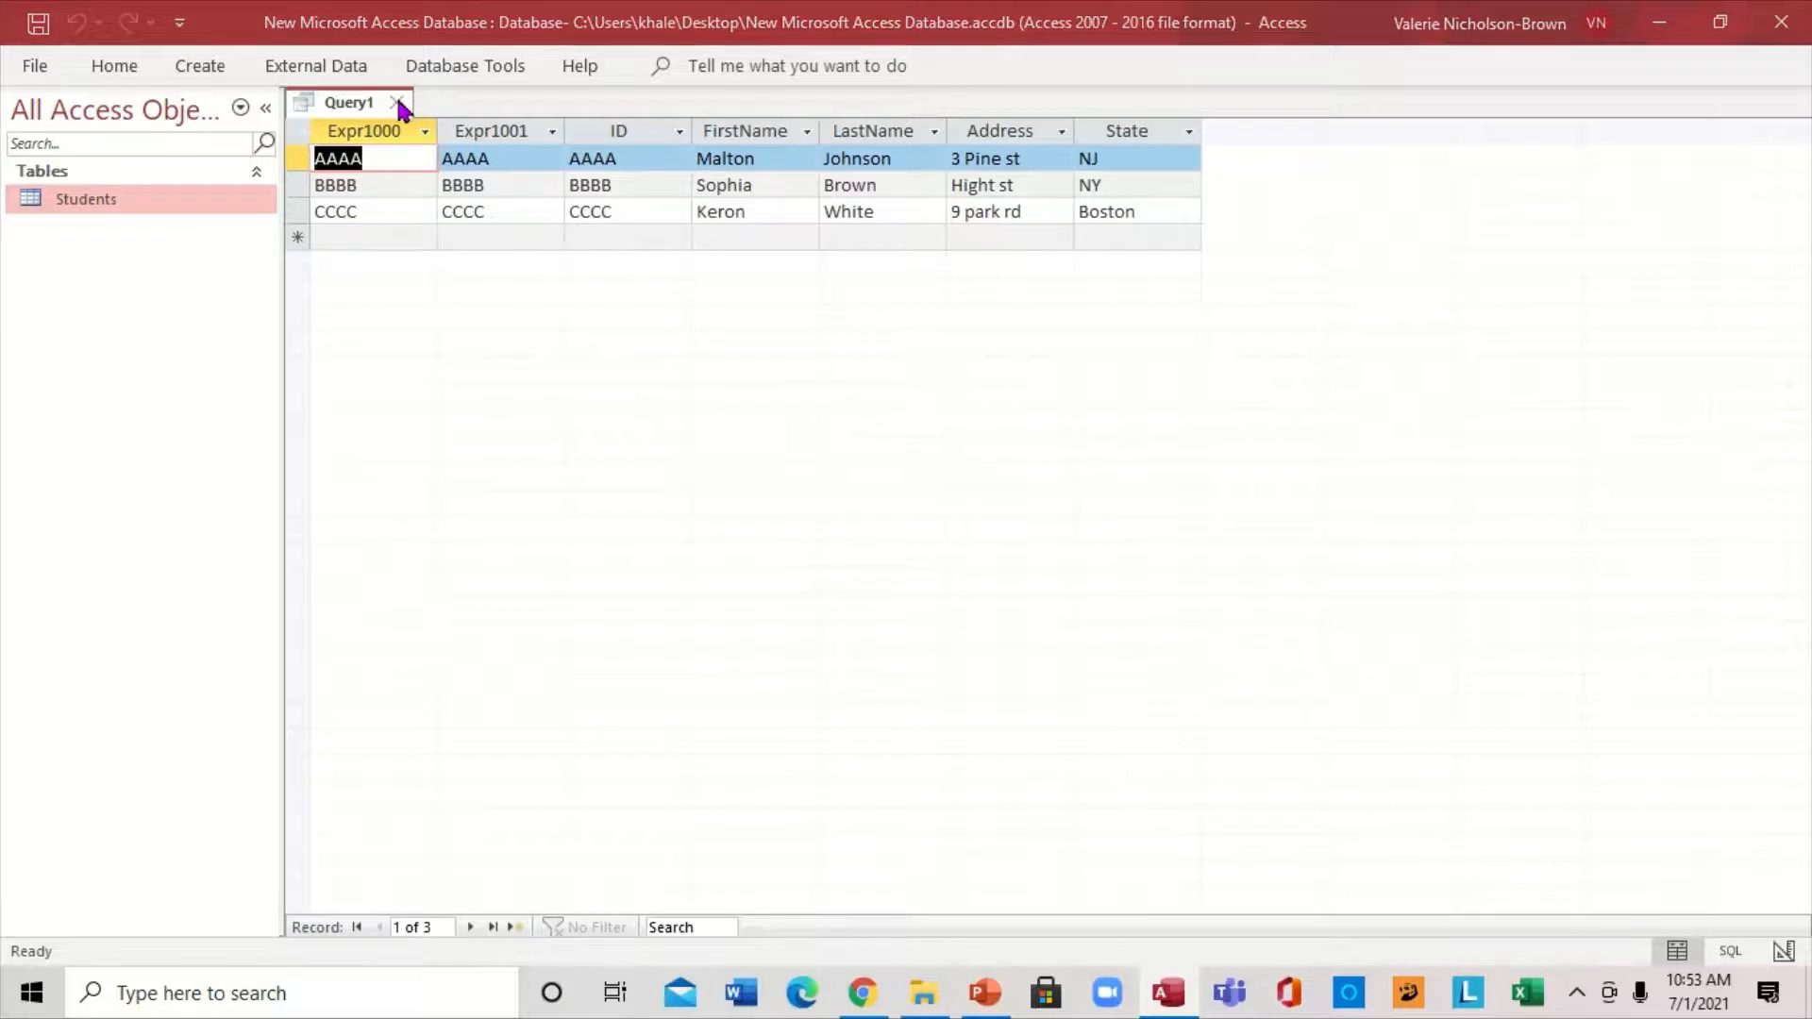
left_click(917, 570)
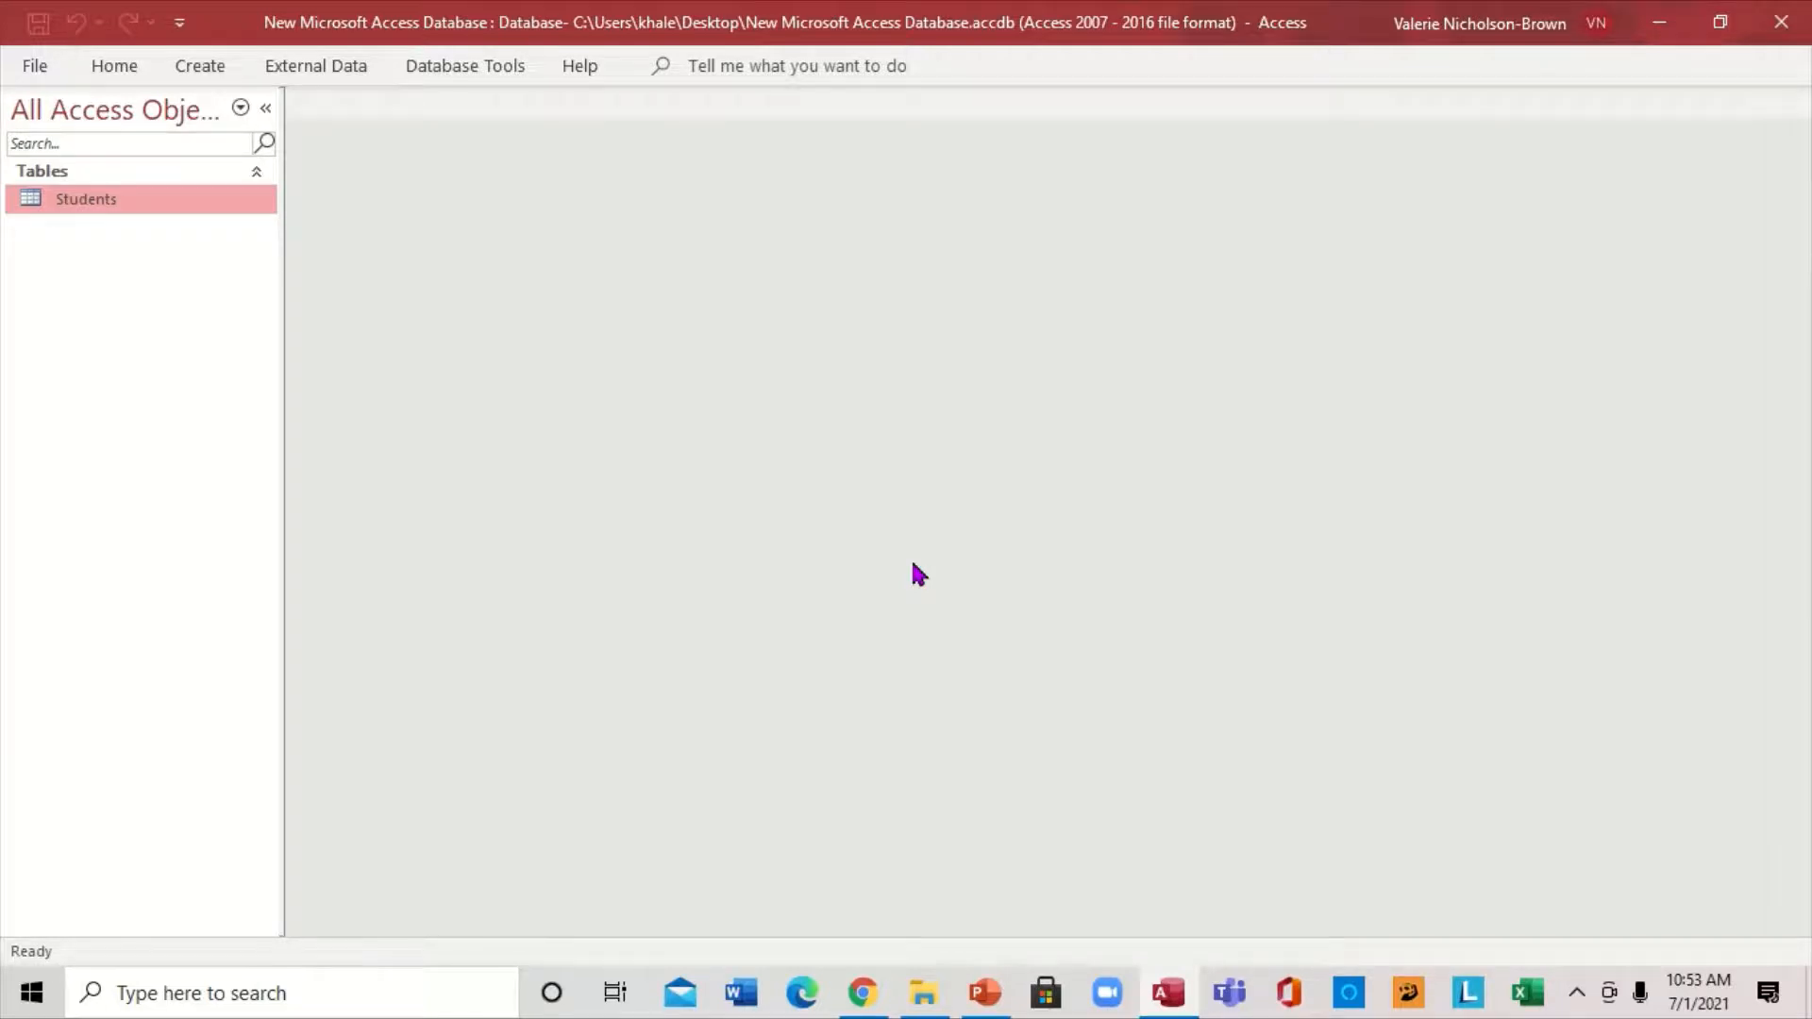
Step: Create a new query in Design view and add the Students table to it
left_click(206, 67)
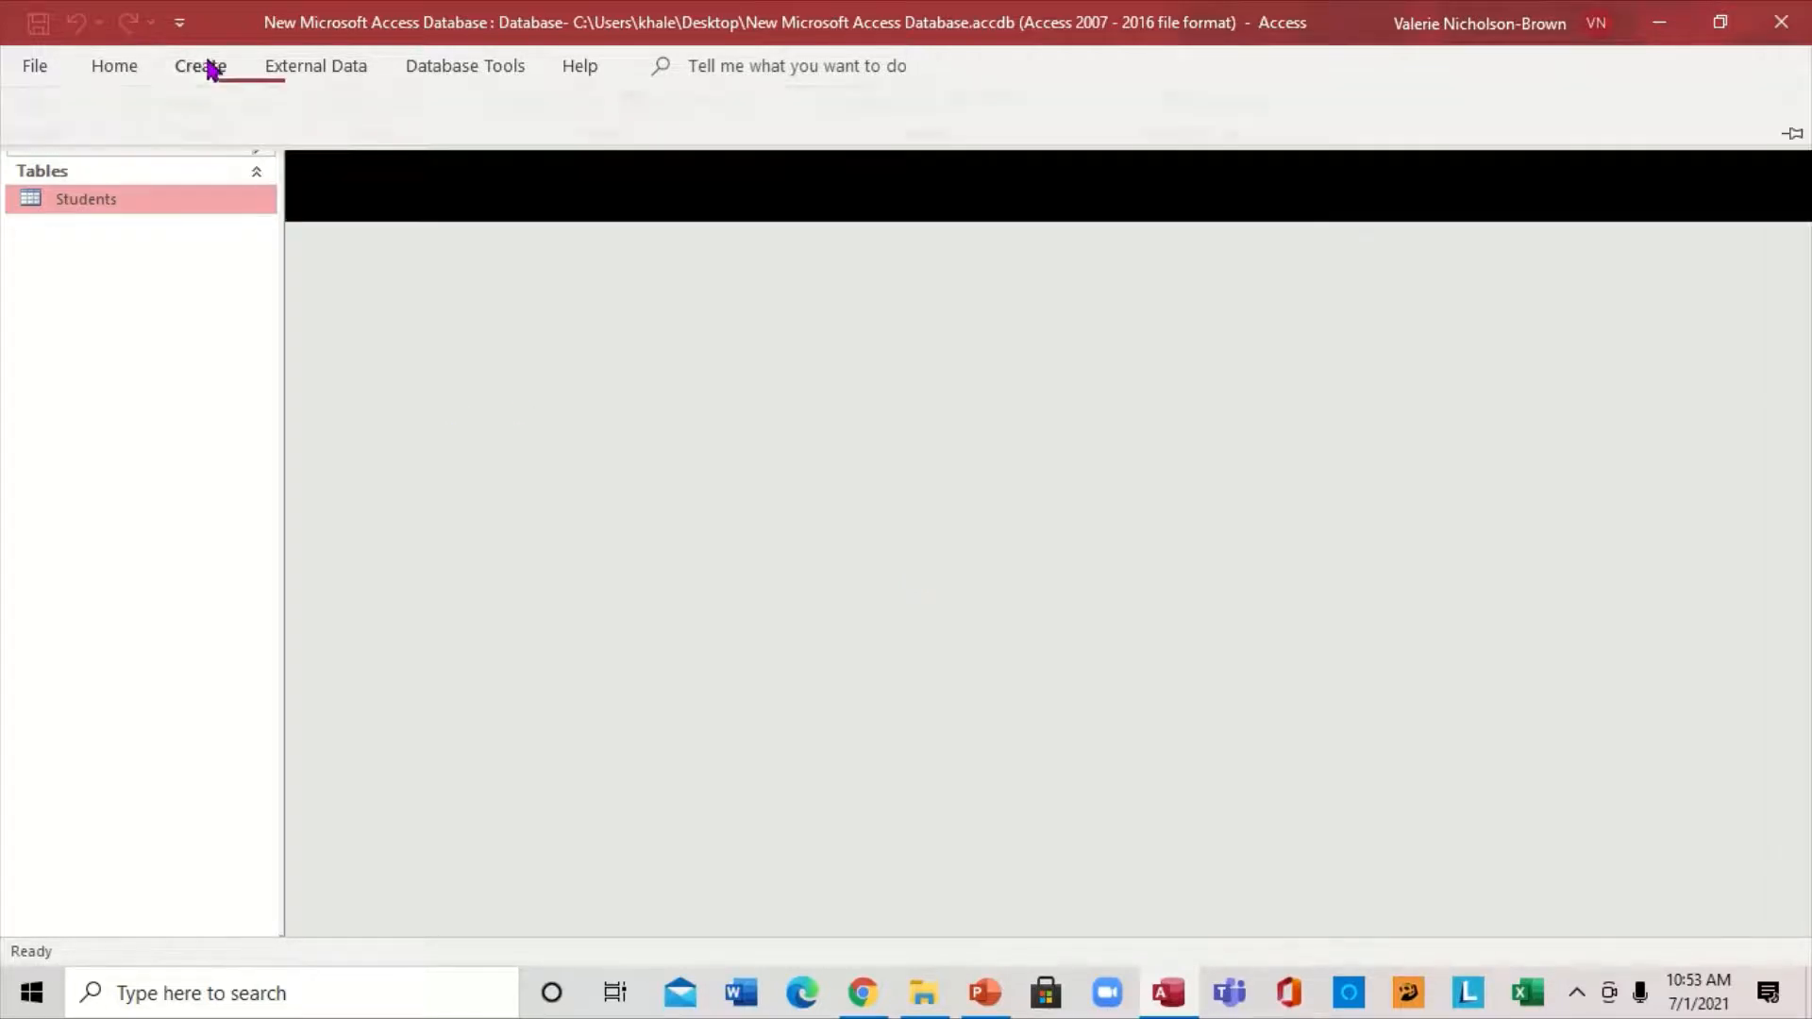
left_click(412, 151)
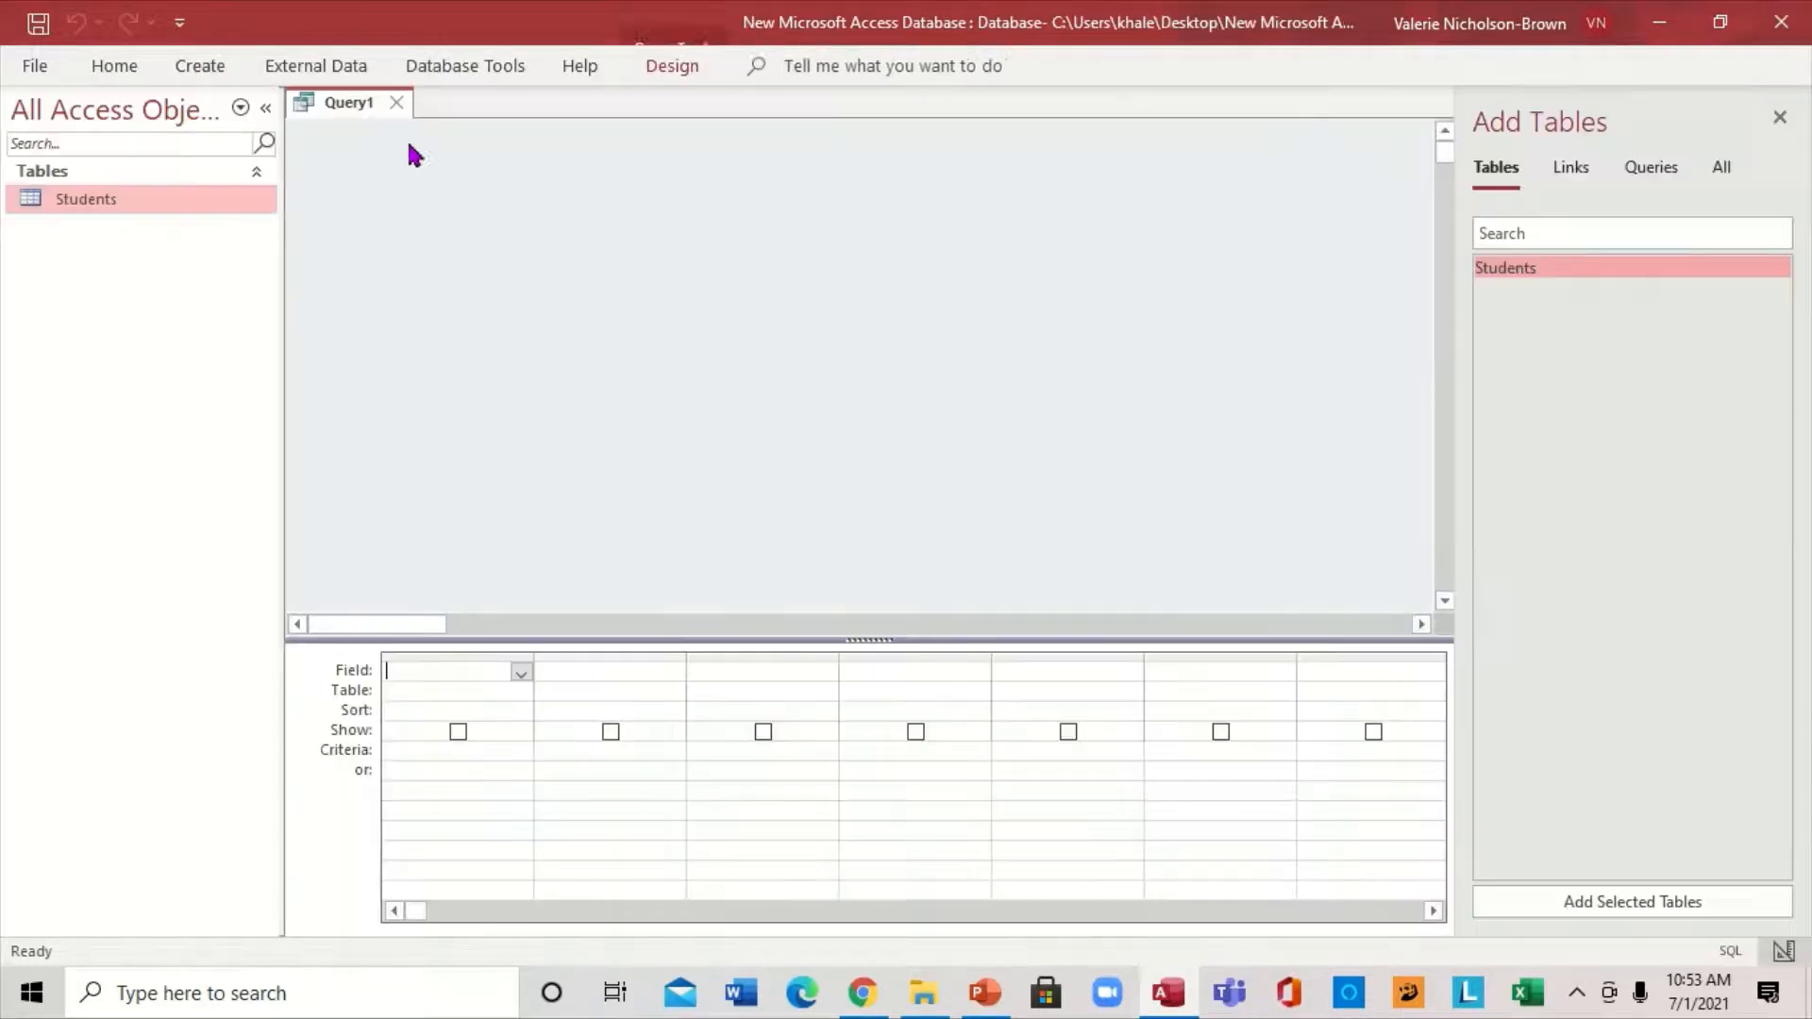
double_click(1517, 274)
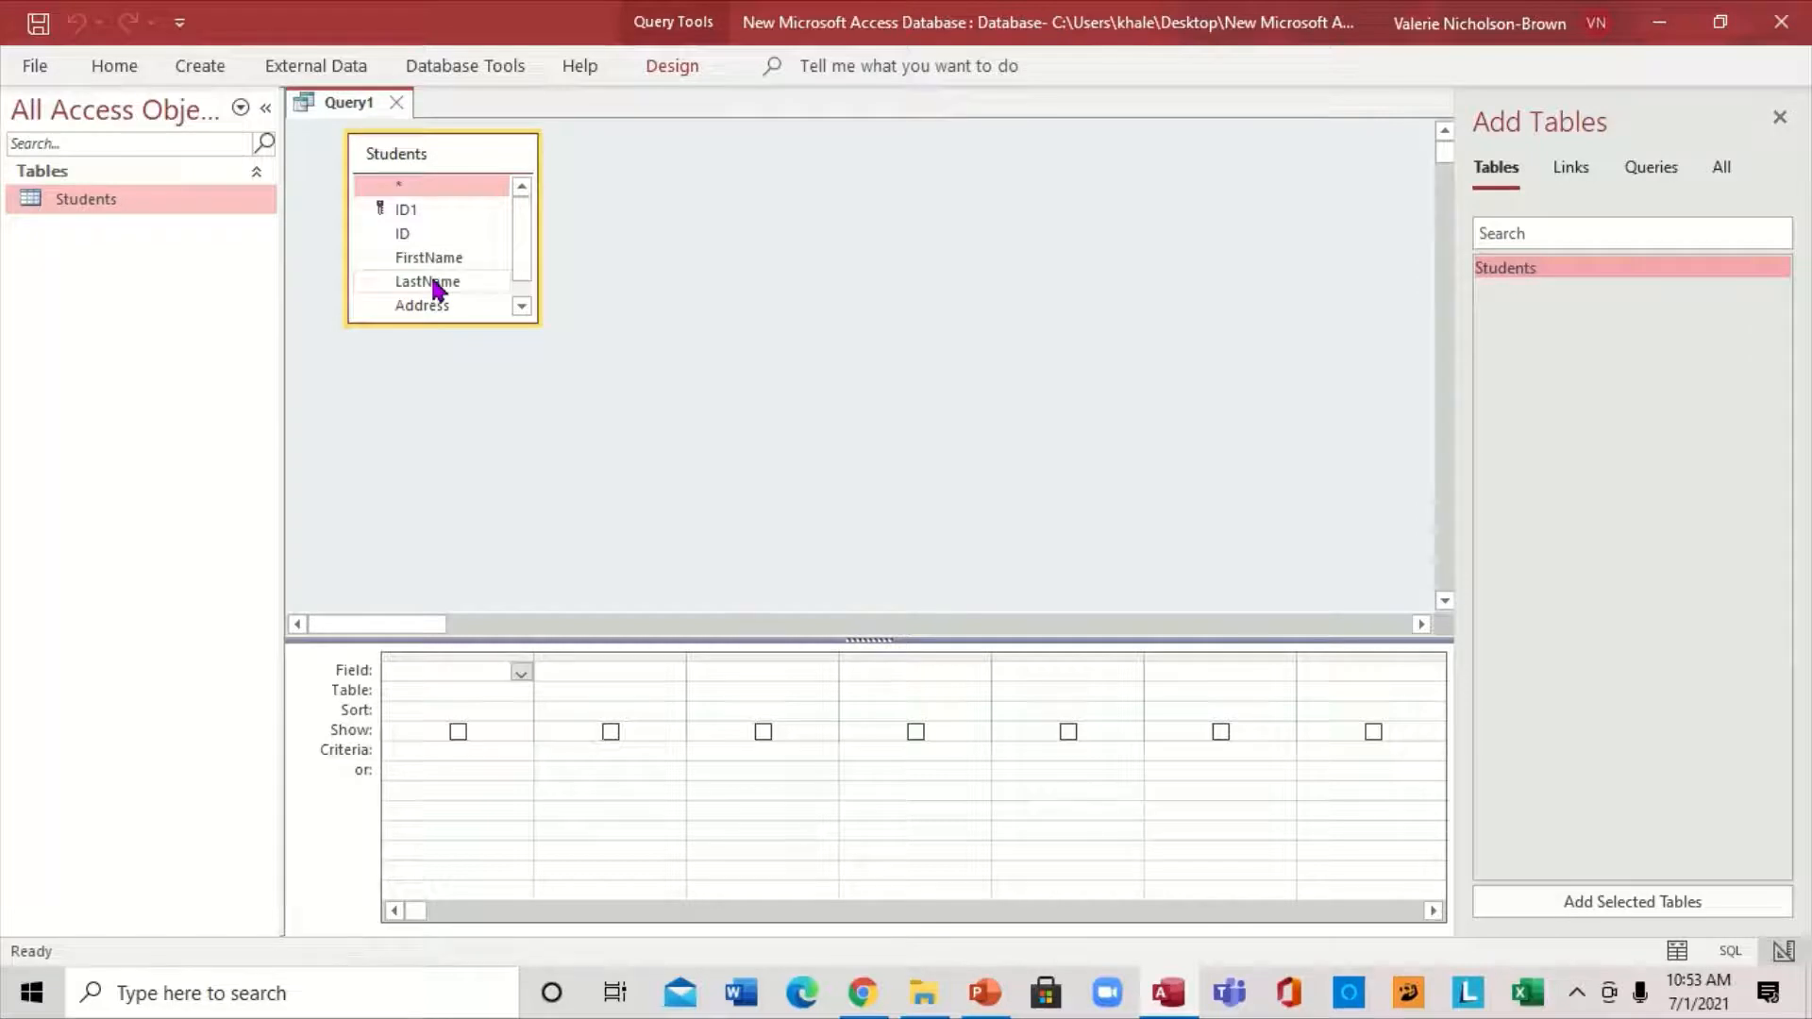
Step: Add the LastName and State fields to the query grid and set the State criterion to boston
double_click(435, 283)
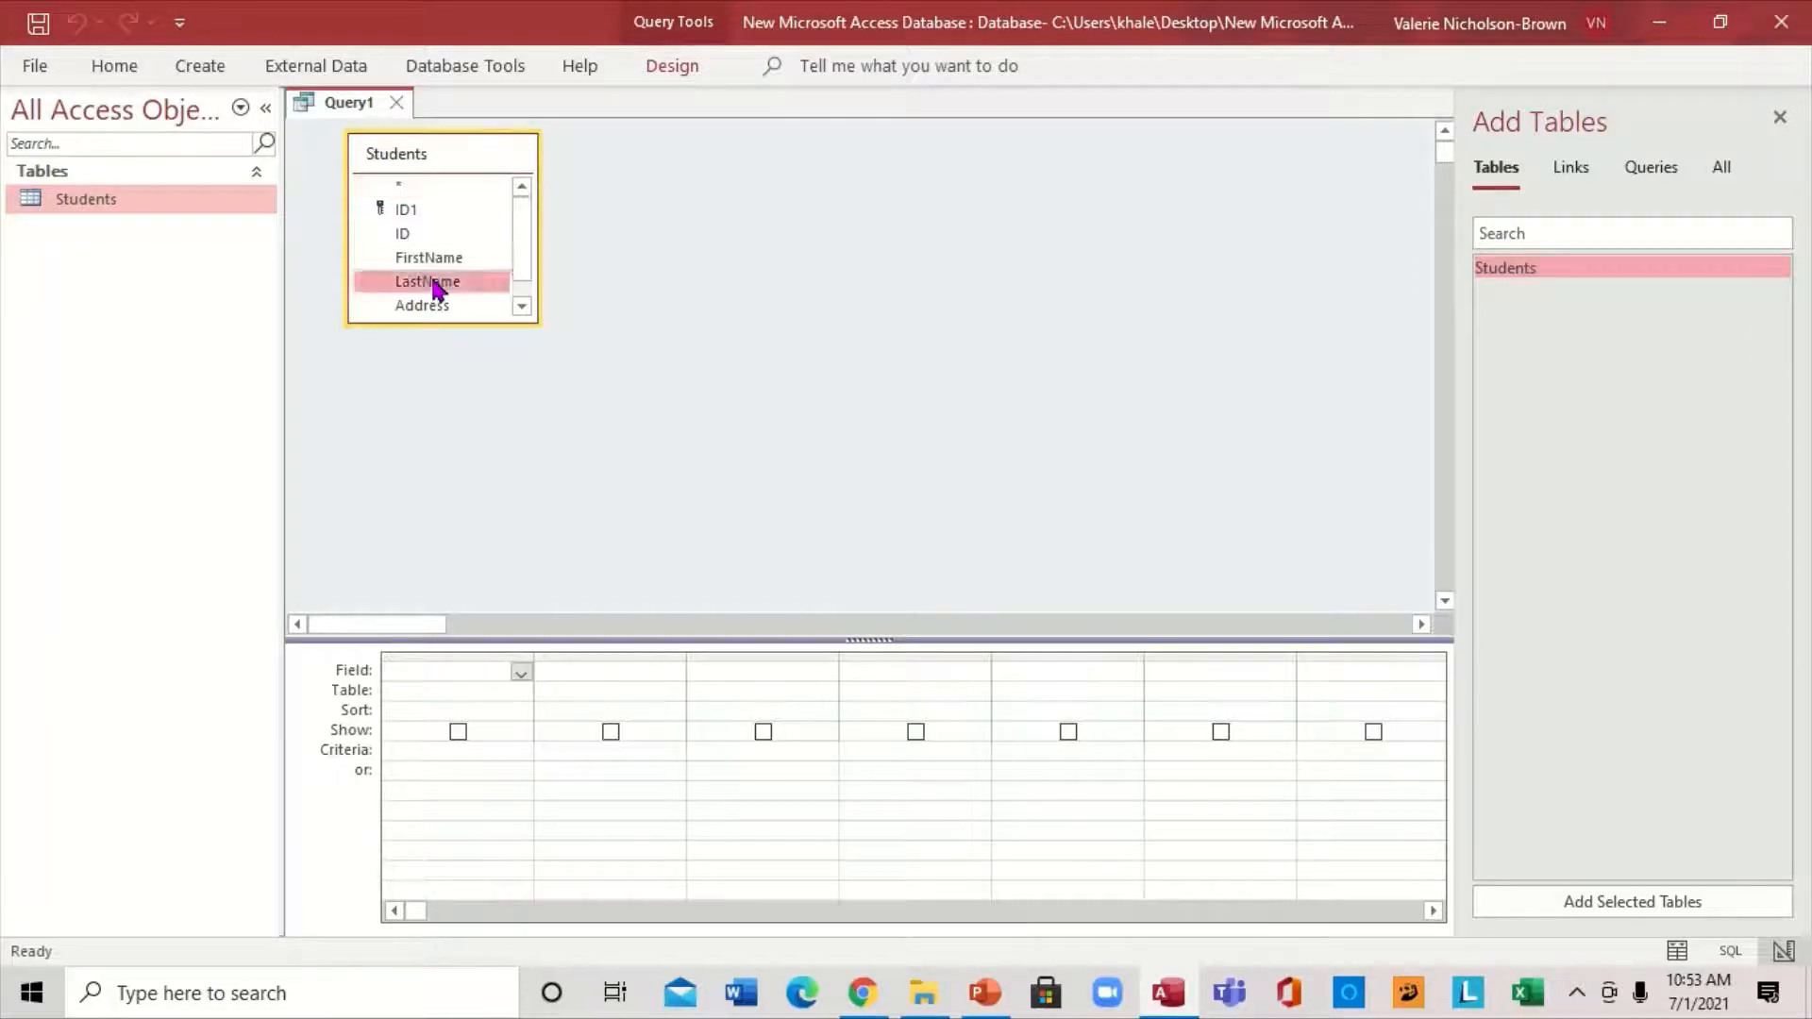
left_click(521, 307)
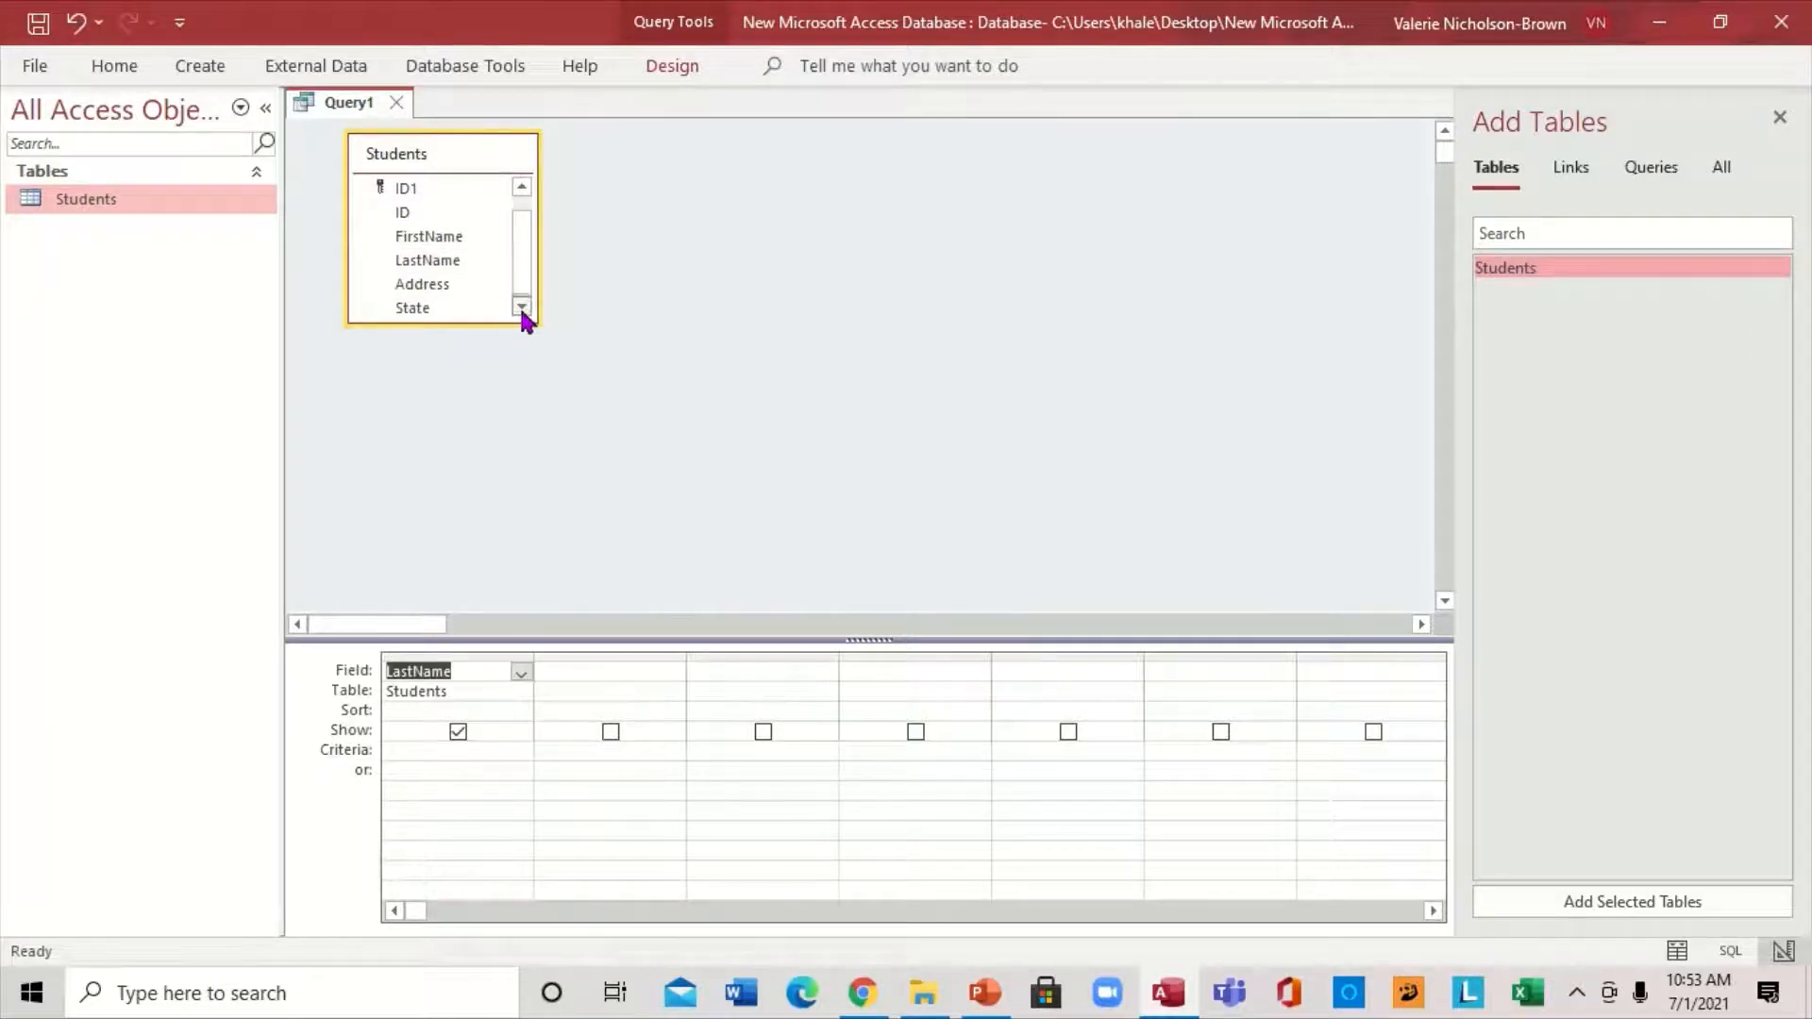
double_click(413, 308)
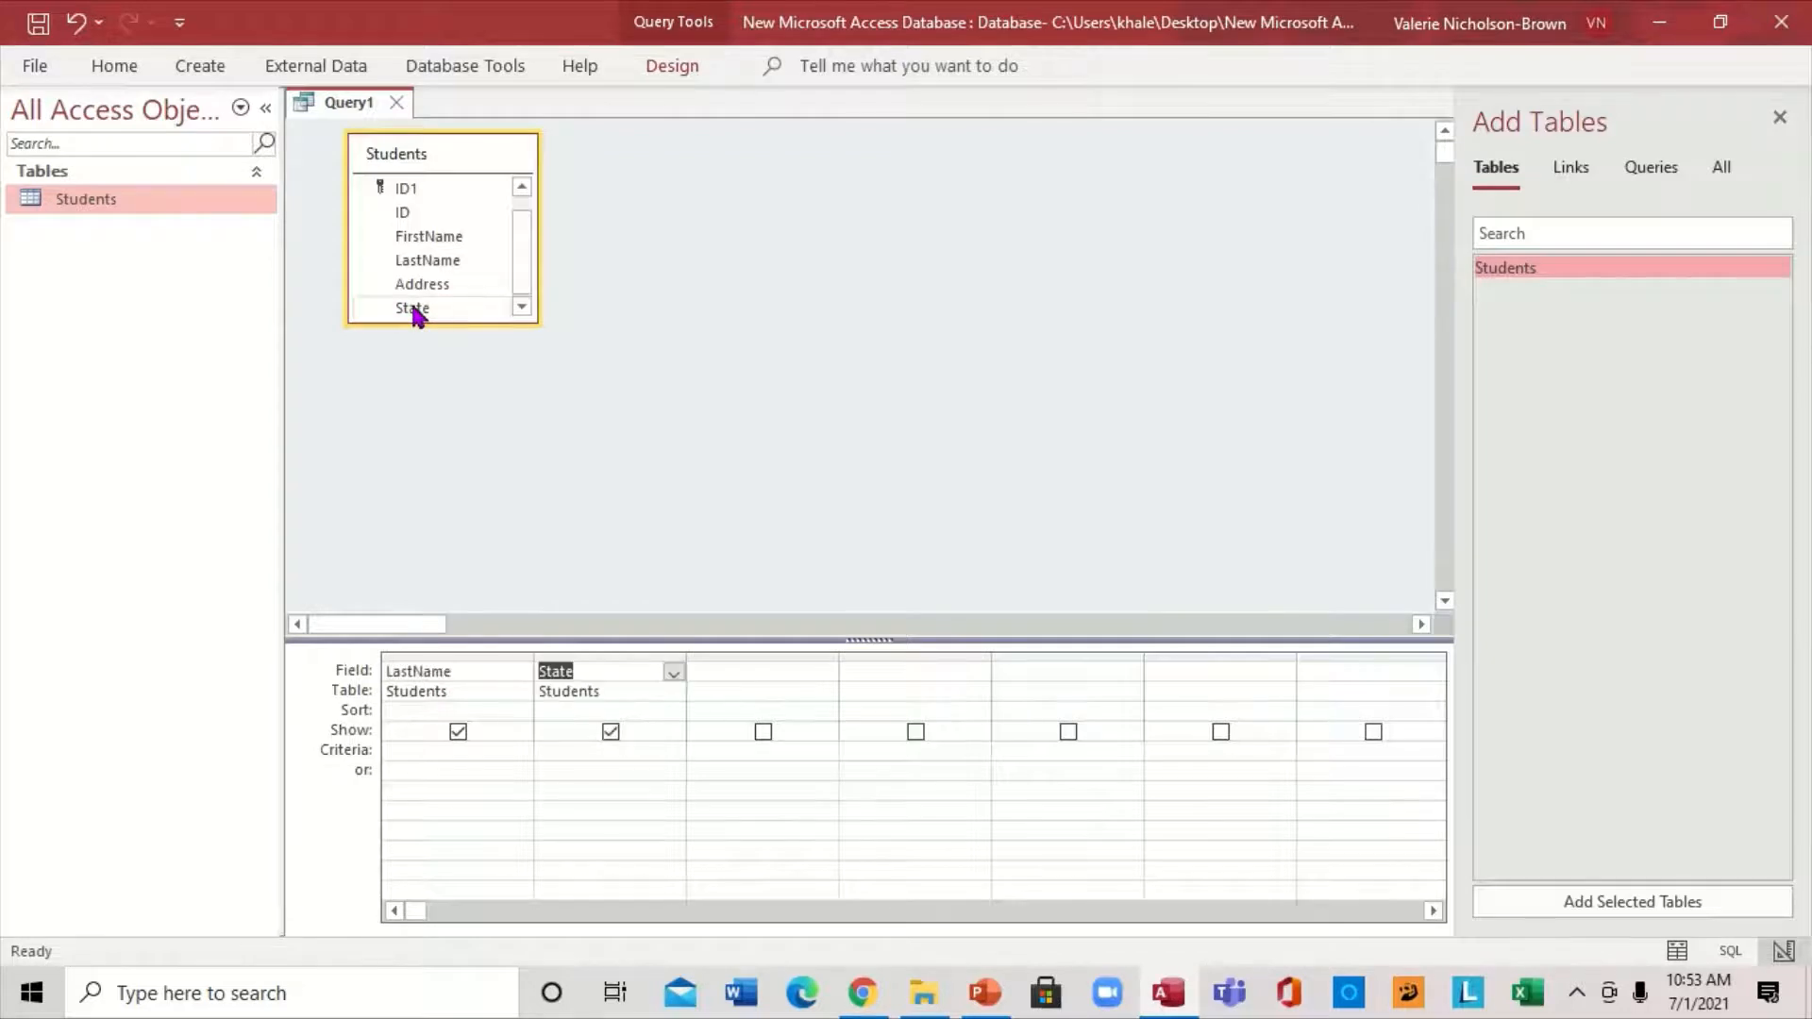
left_click(593, 759)
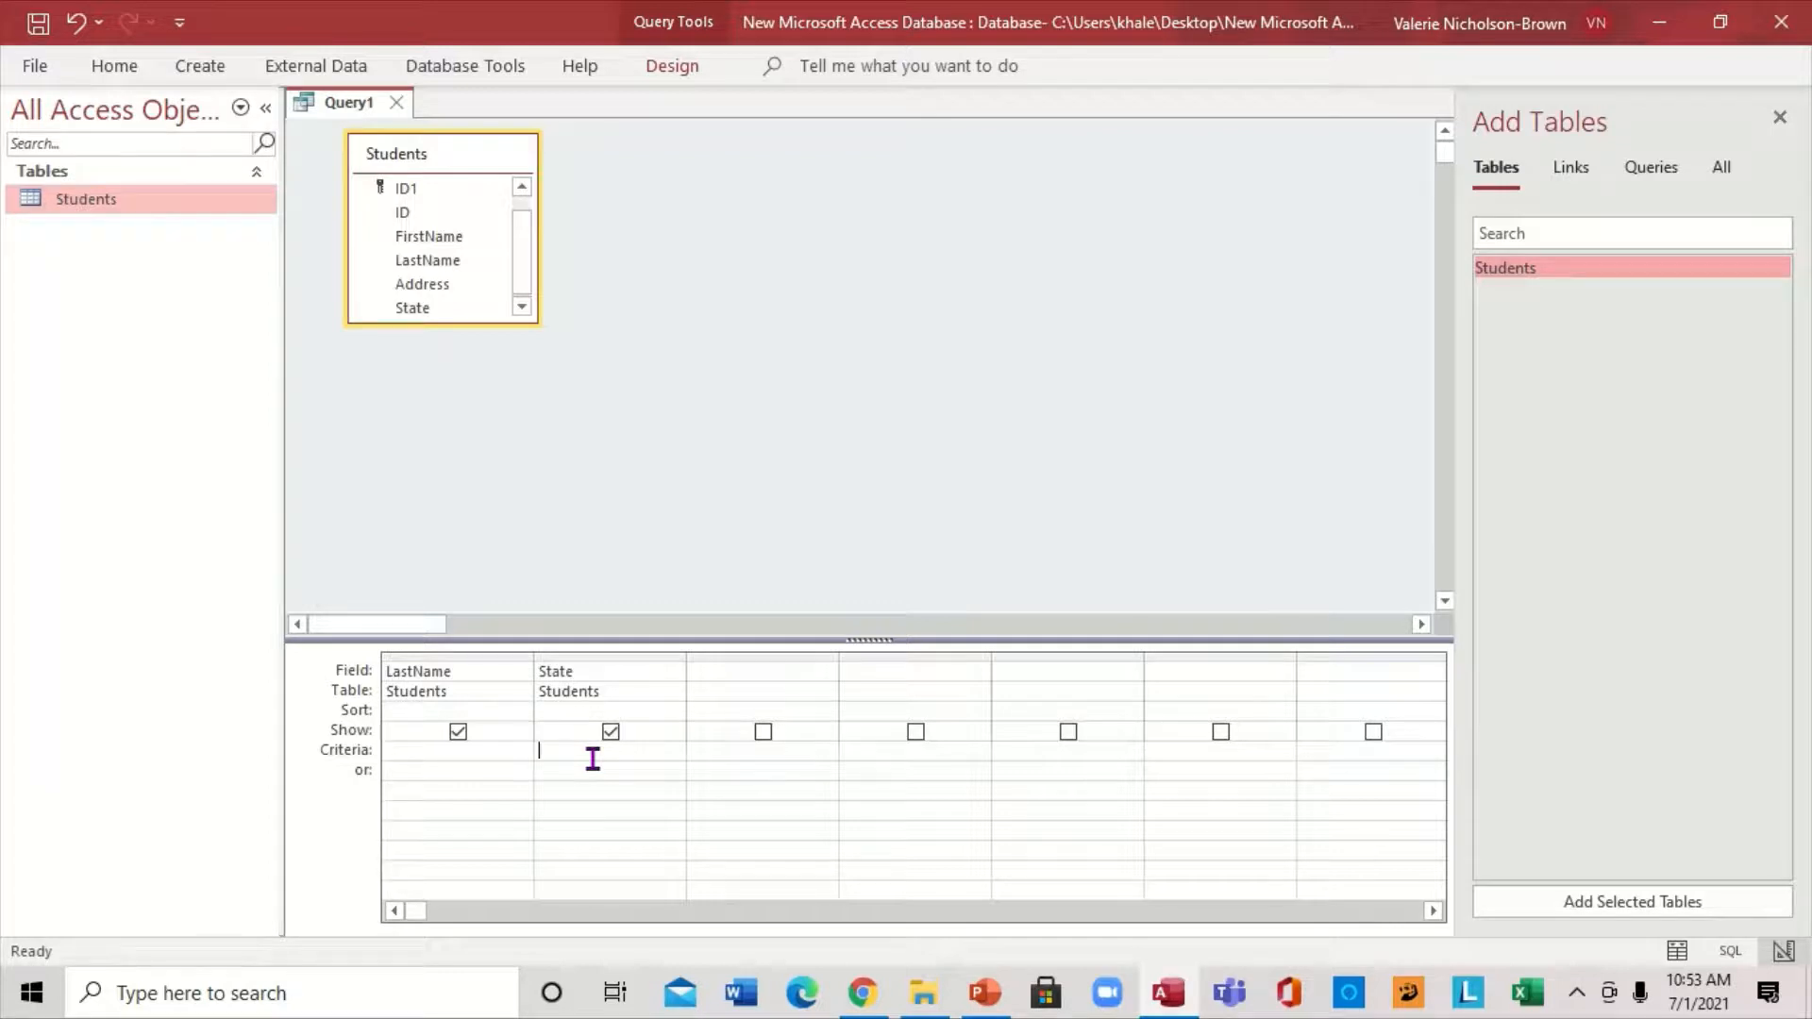
type("boston")
key("Tab")
Step: Run the query to view the students from Boston and close it without saving
left_click(670, 68)
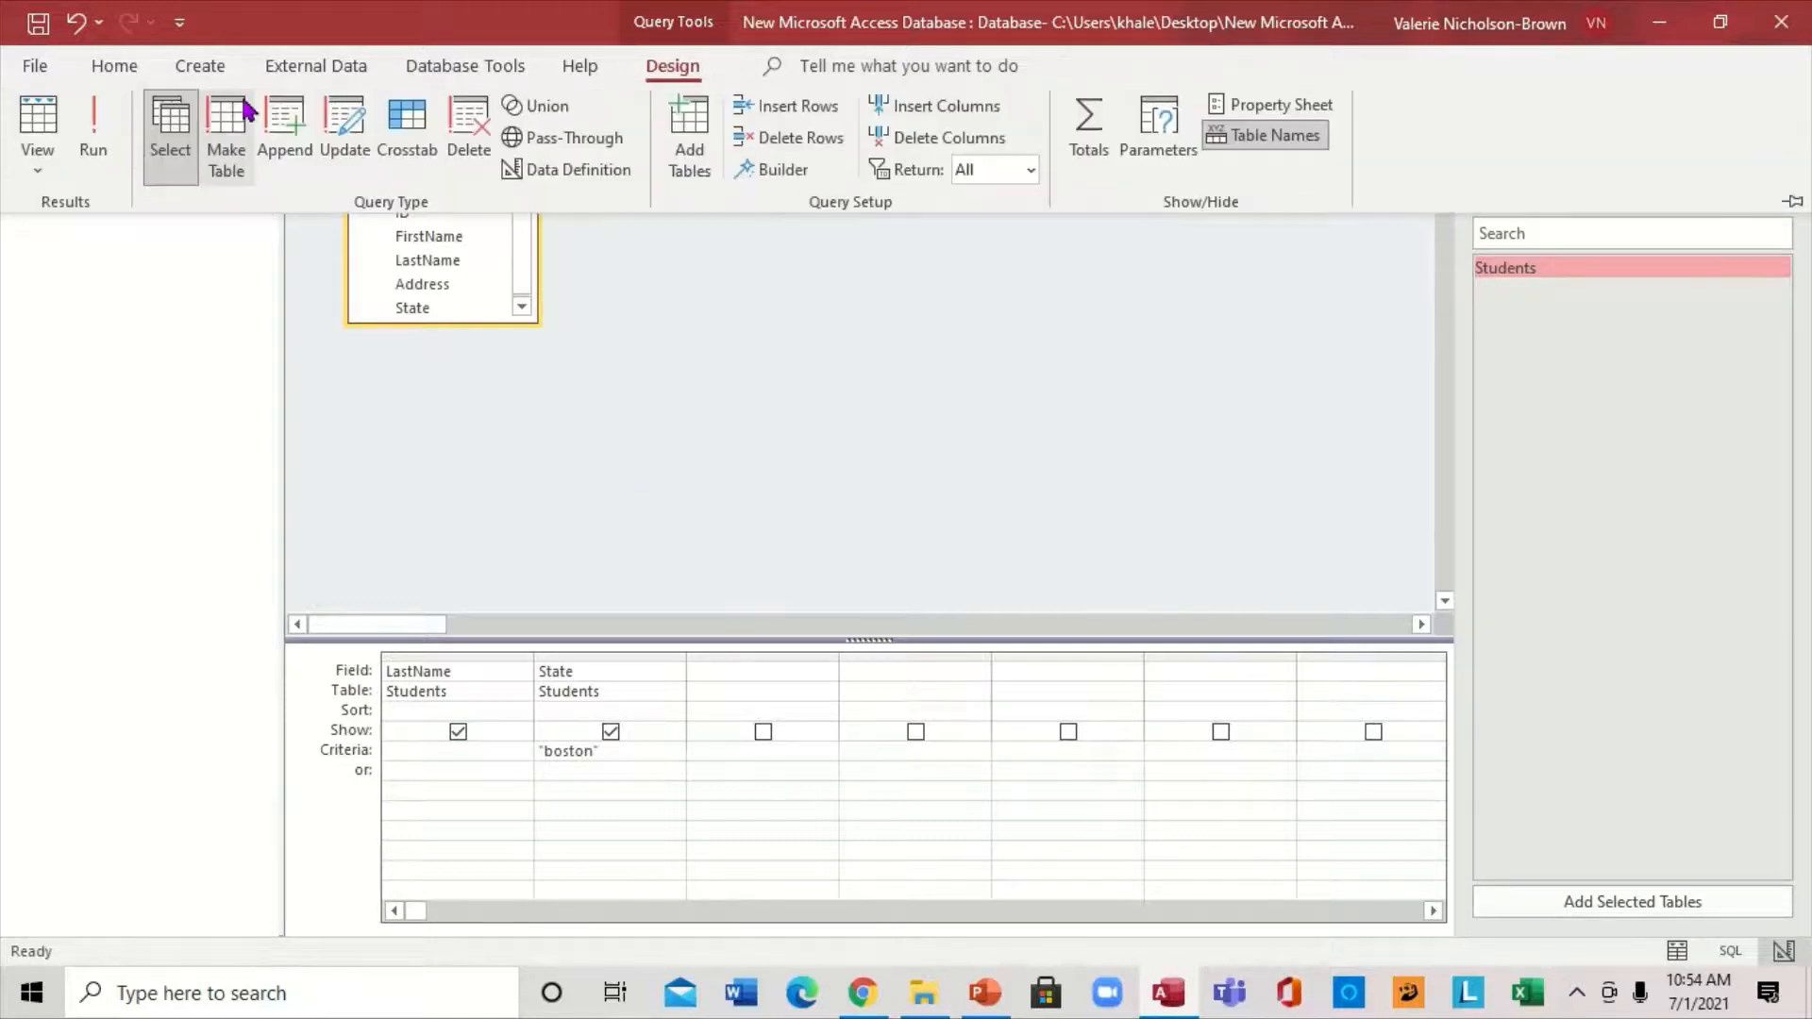
left_click(95, 132)
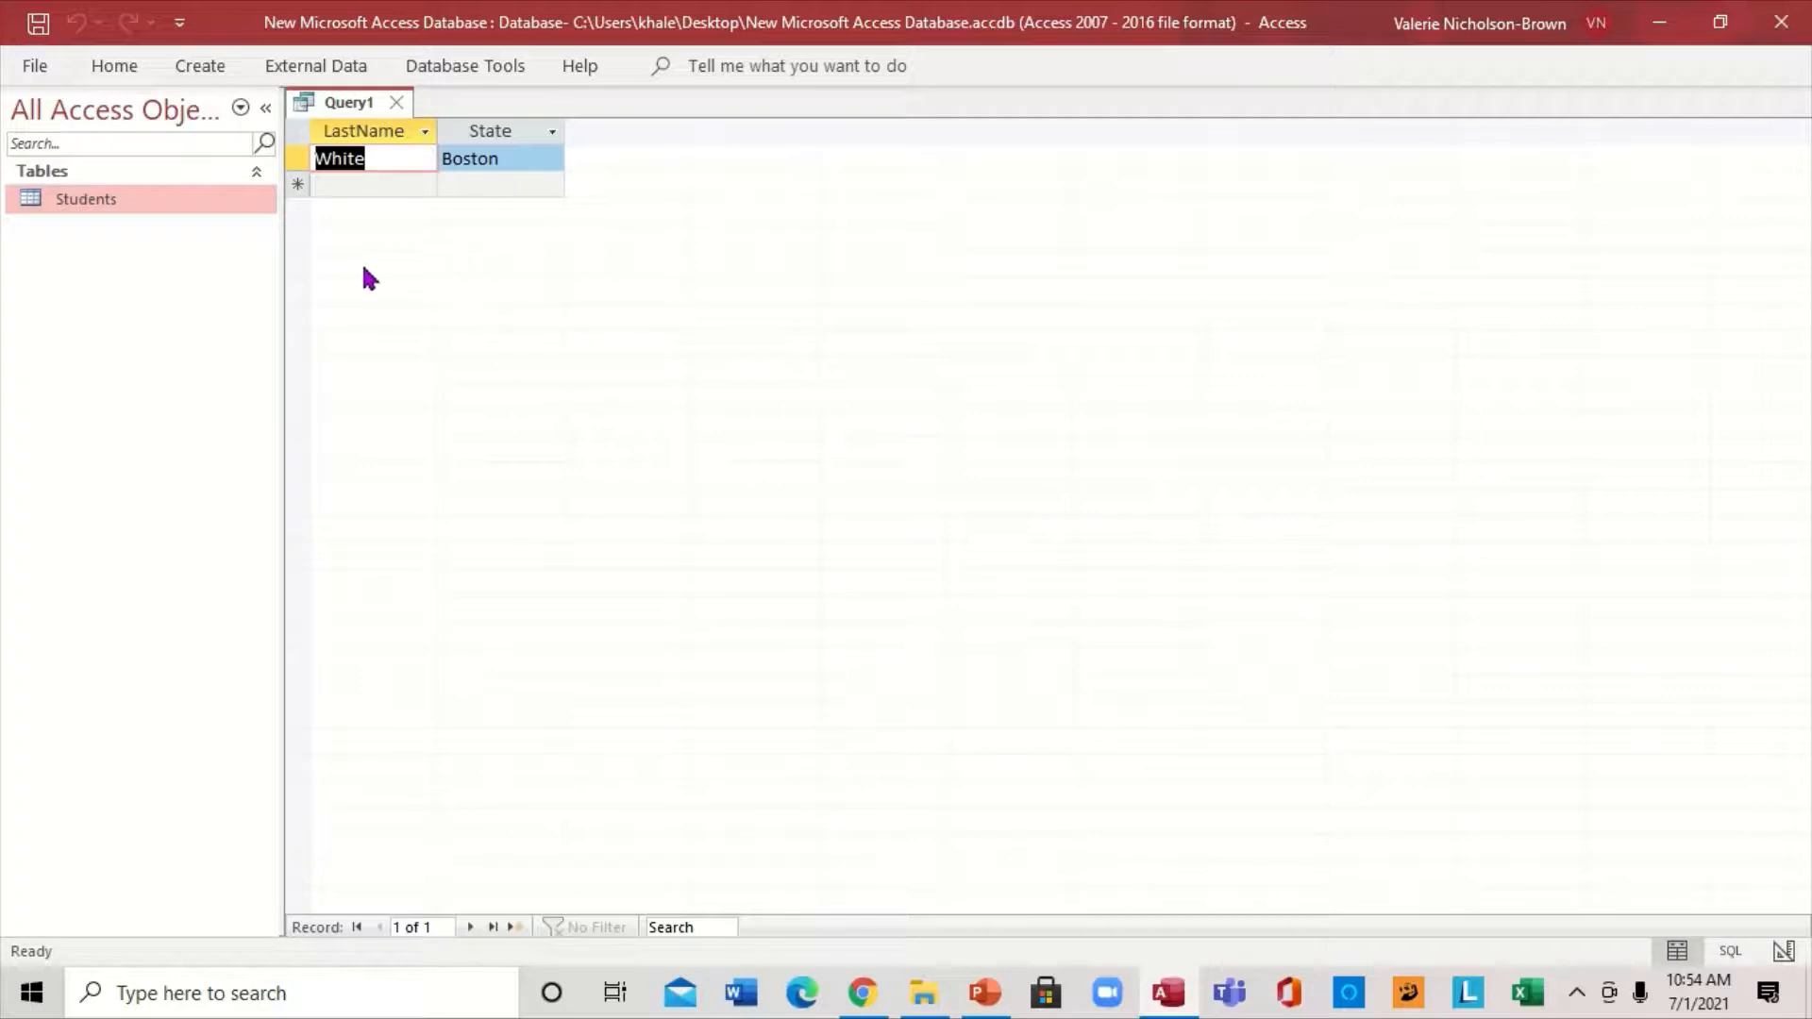
left_click(397, 104)
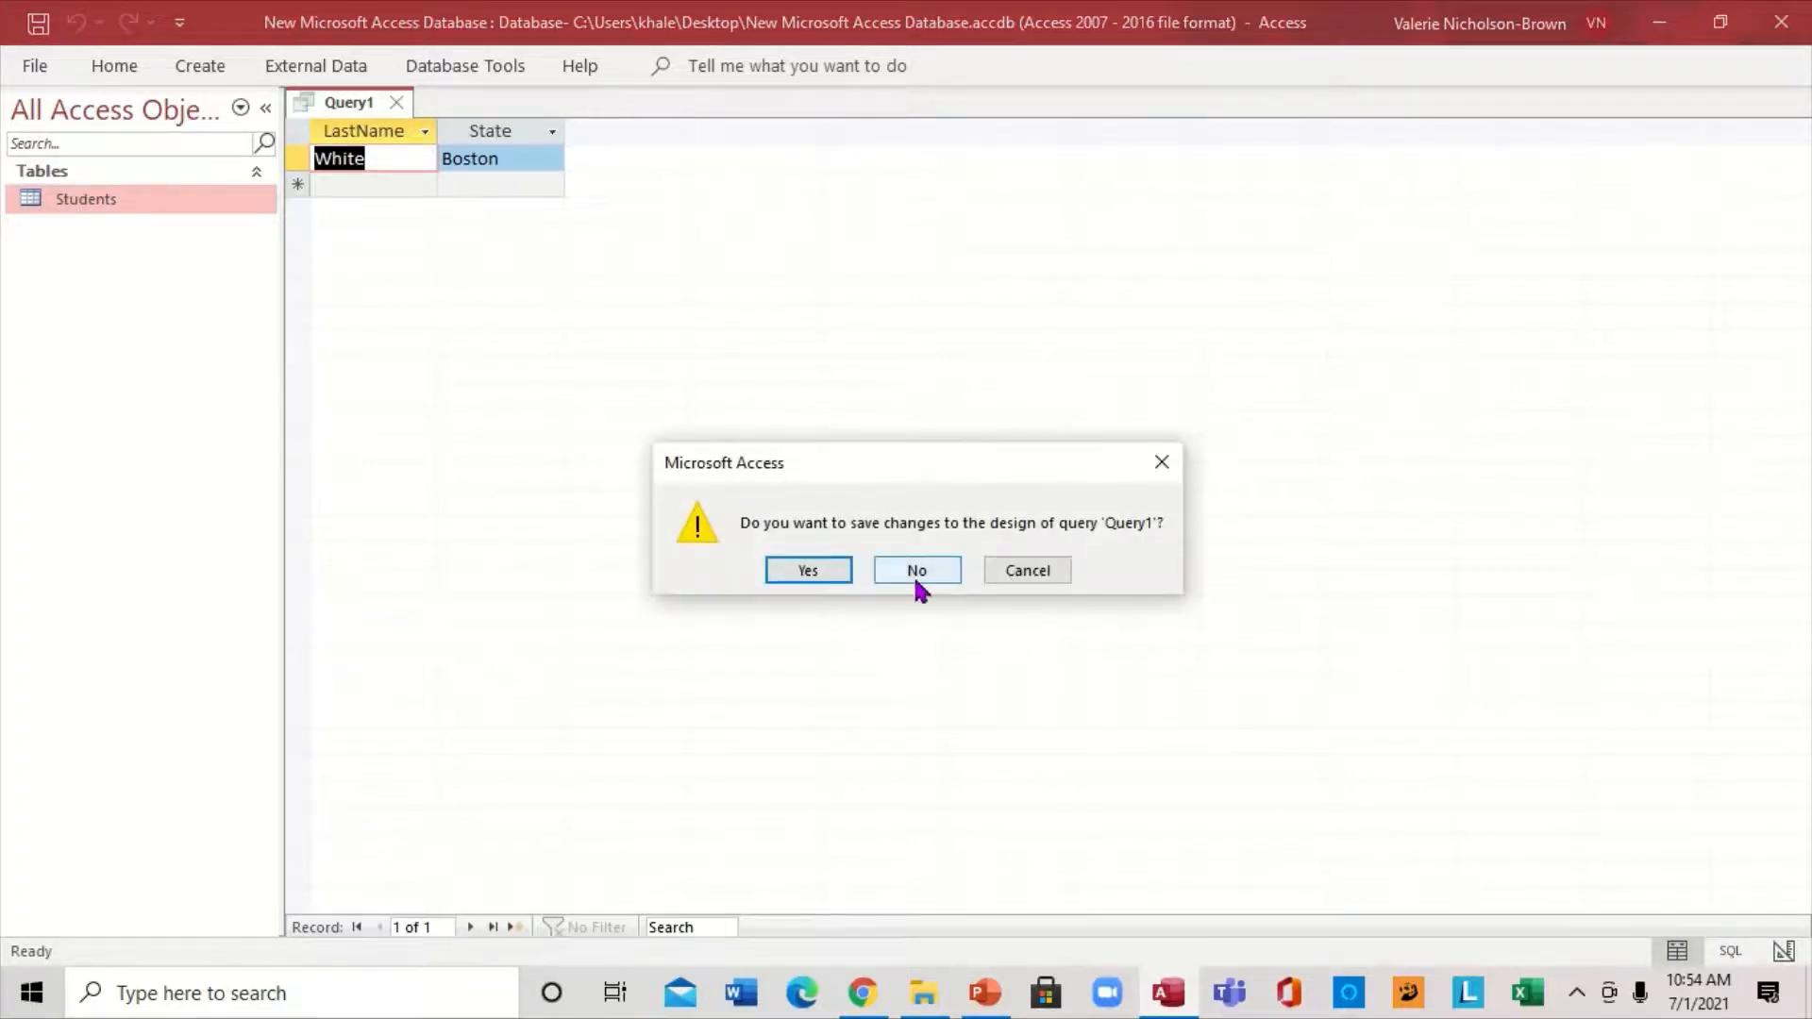
left_click(917, 571)
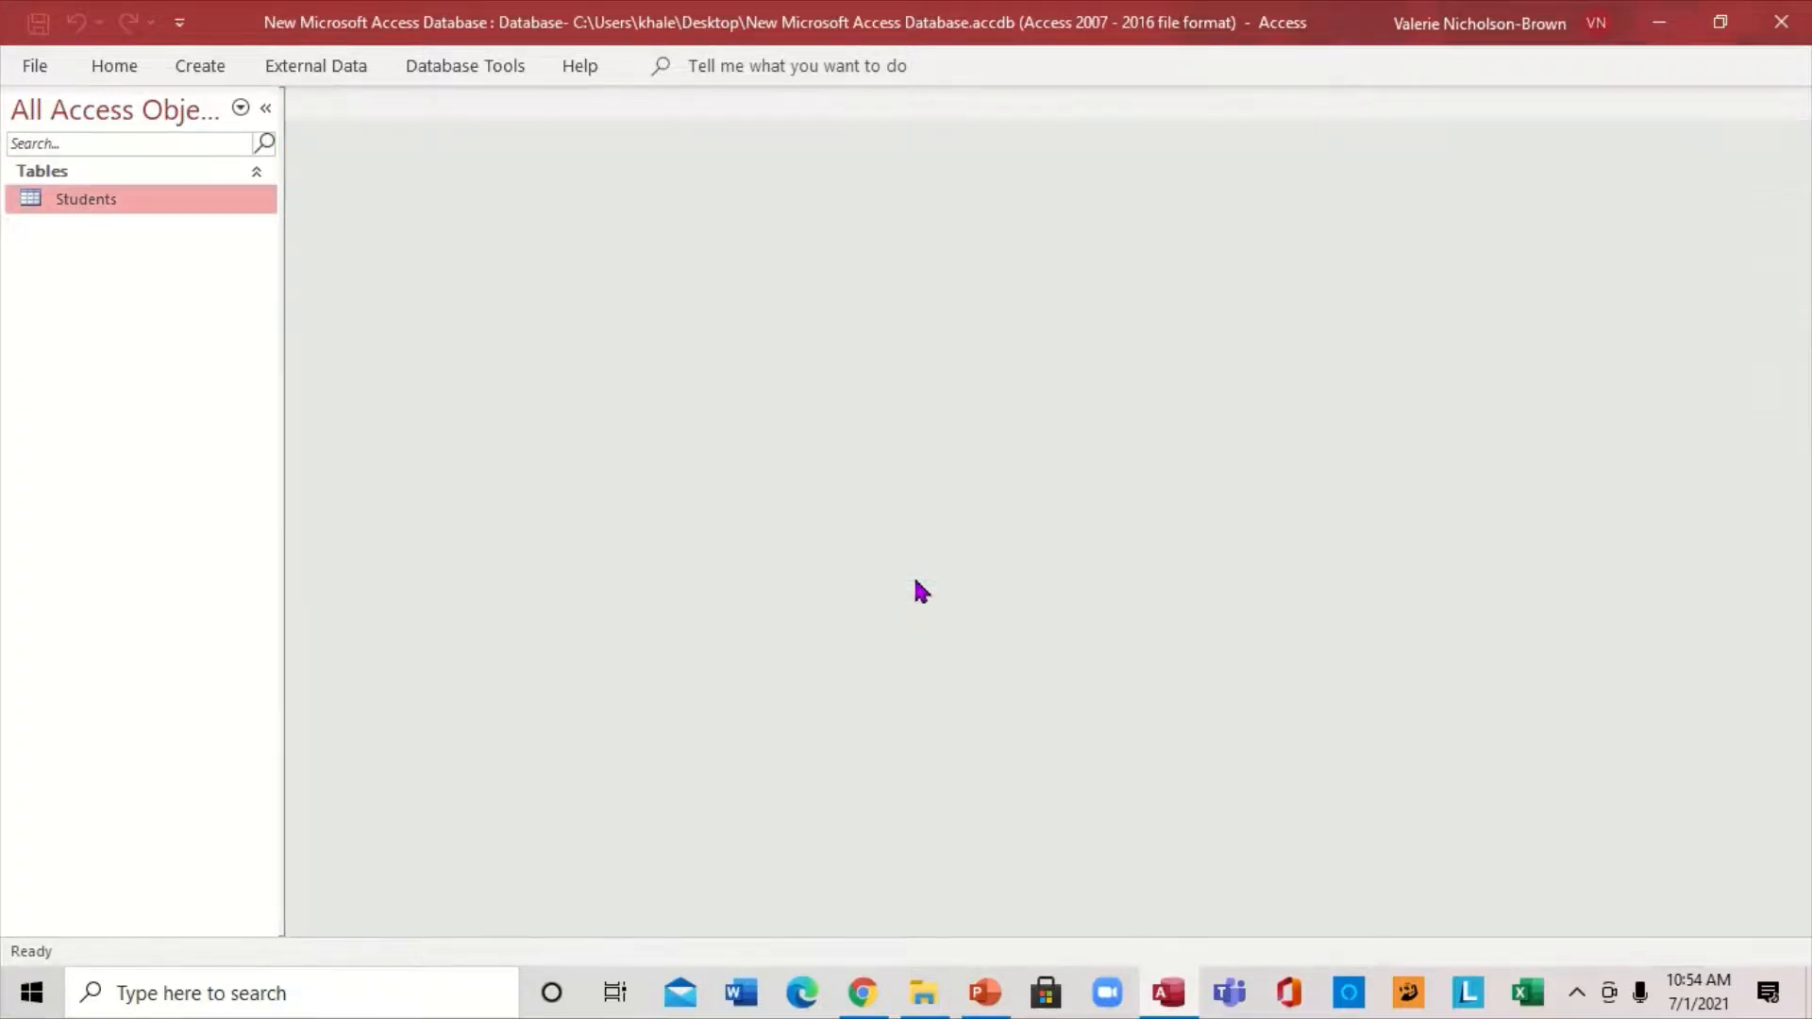
Step: Create another query in Design view based on the Students table
left_click(227, 69)
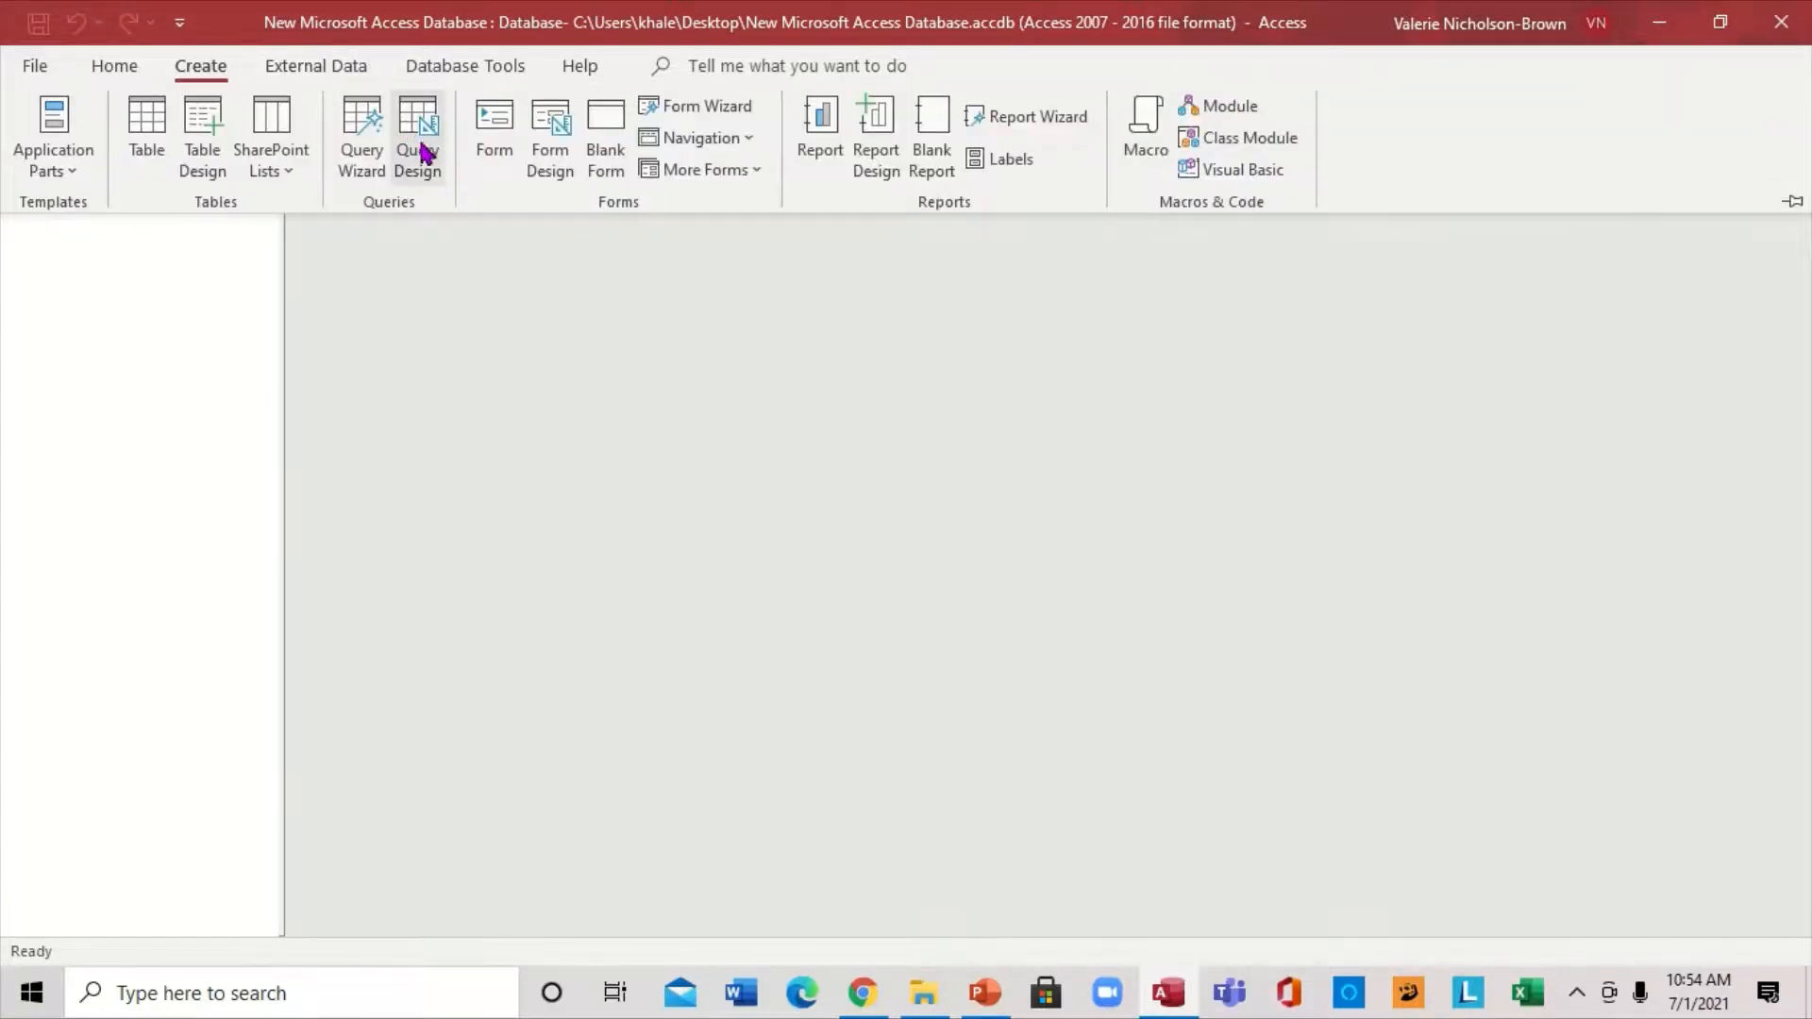
left_click(418, 151)
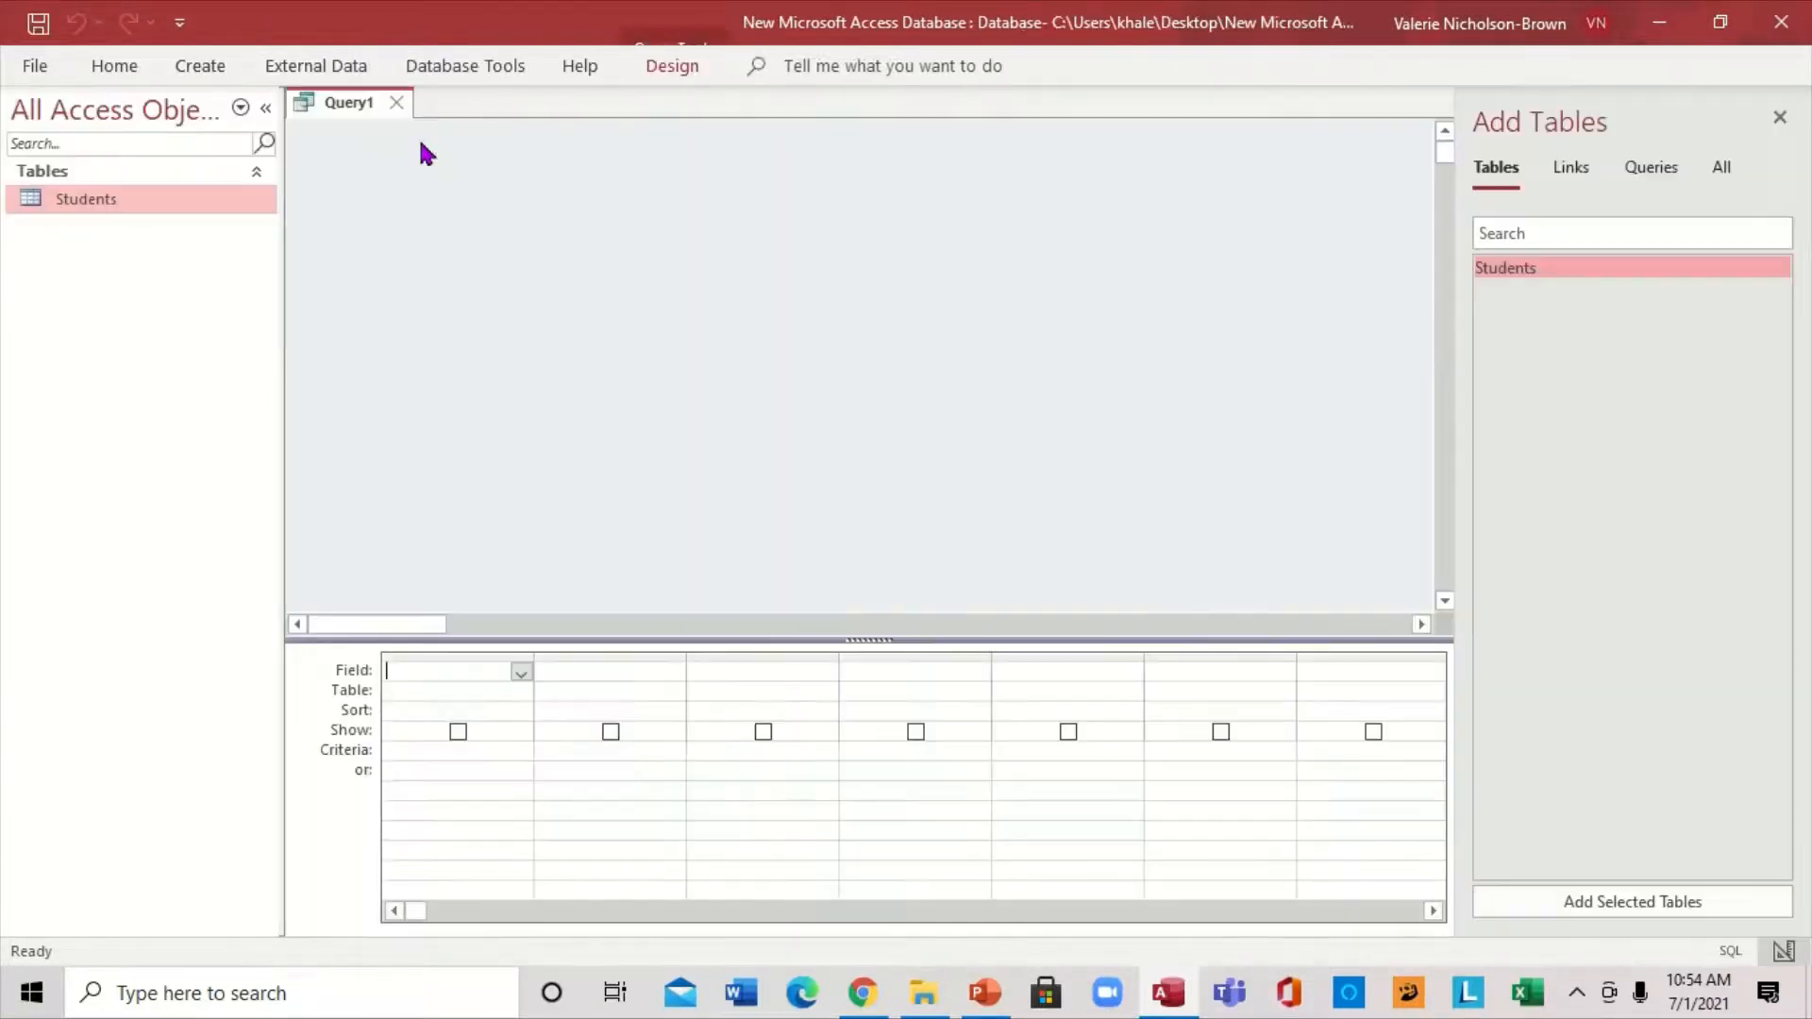
double_click(1507, 269)
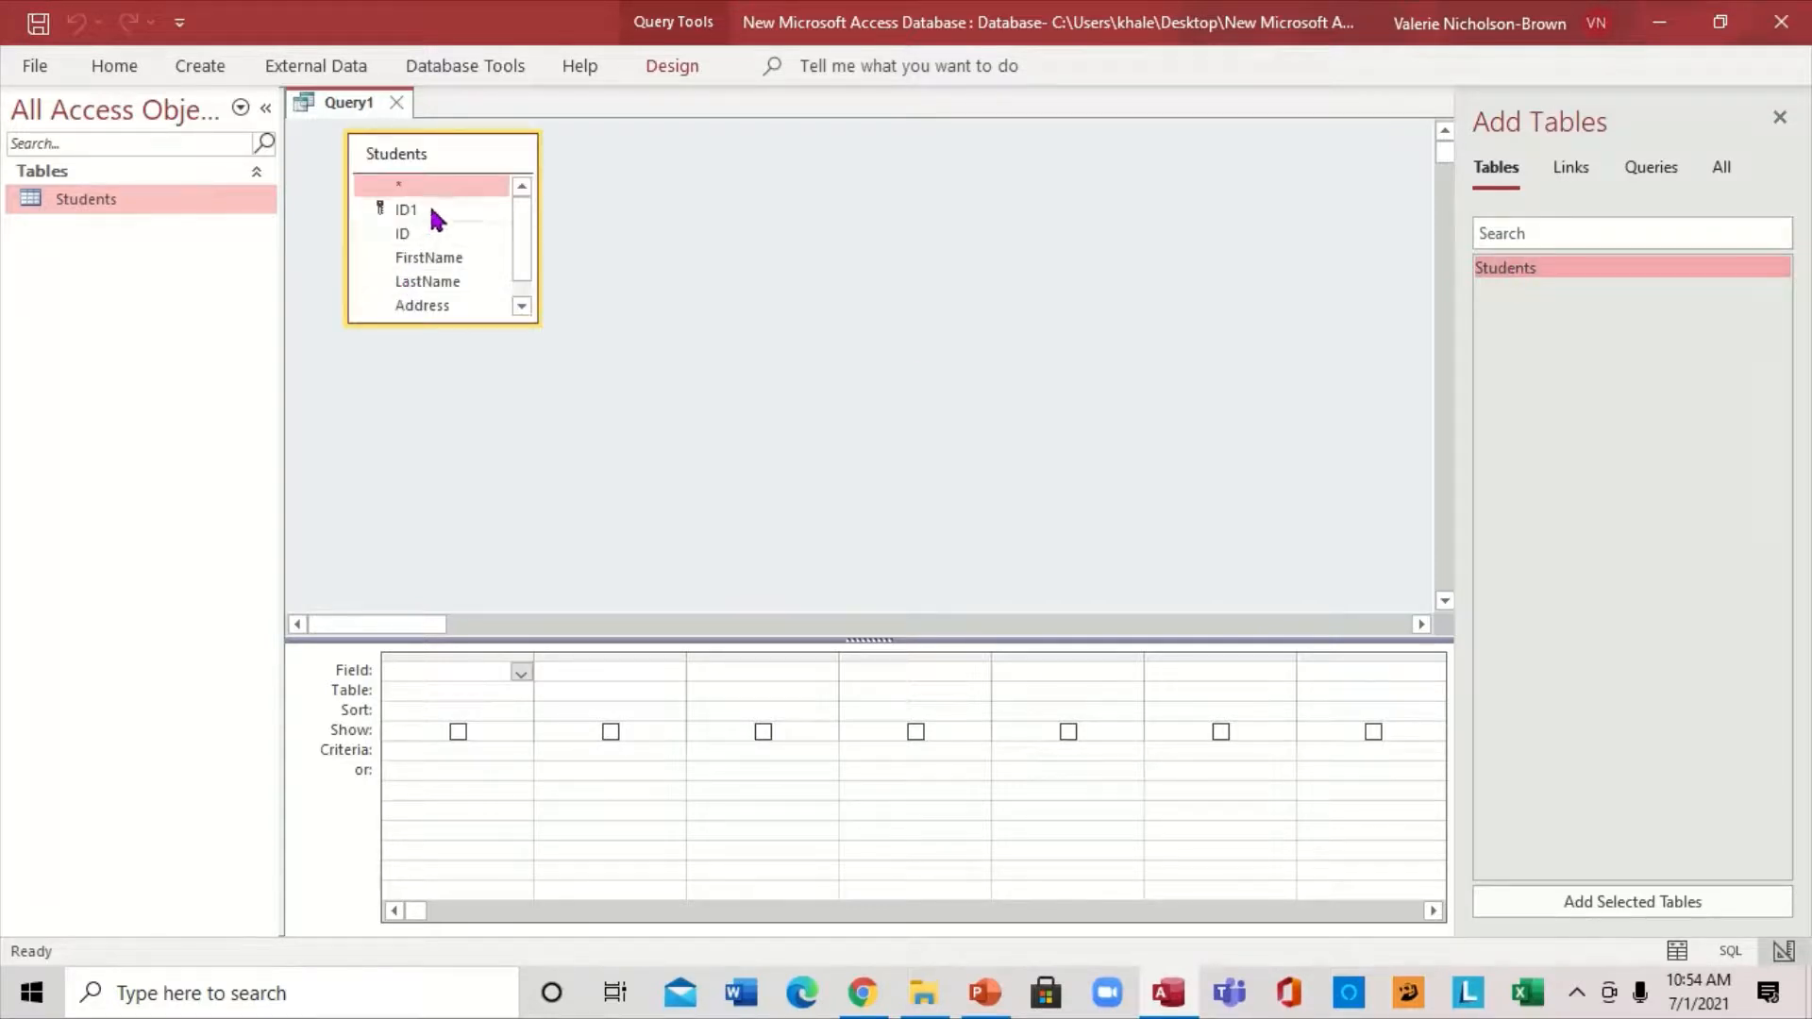
Step: Add the ID, FirstName and LastName fields, the Address field twice, and the State field to the query grid
double_click(409, 232)
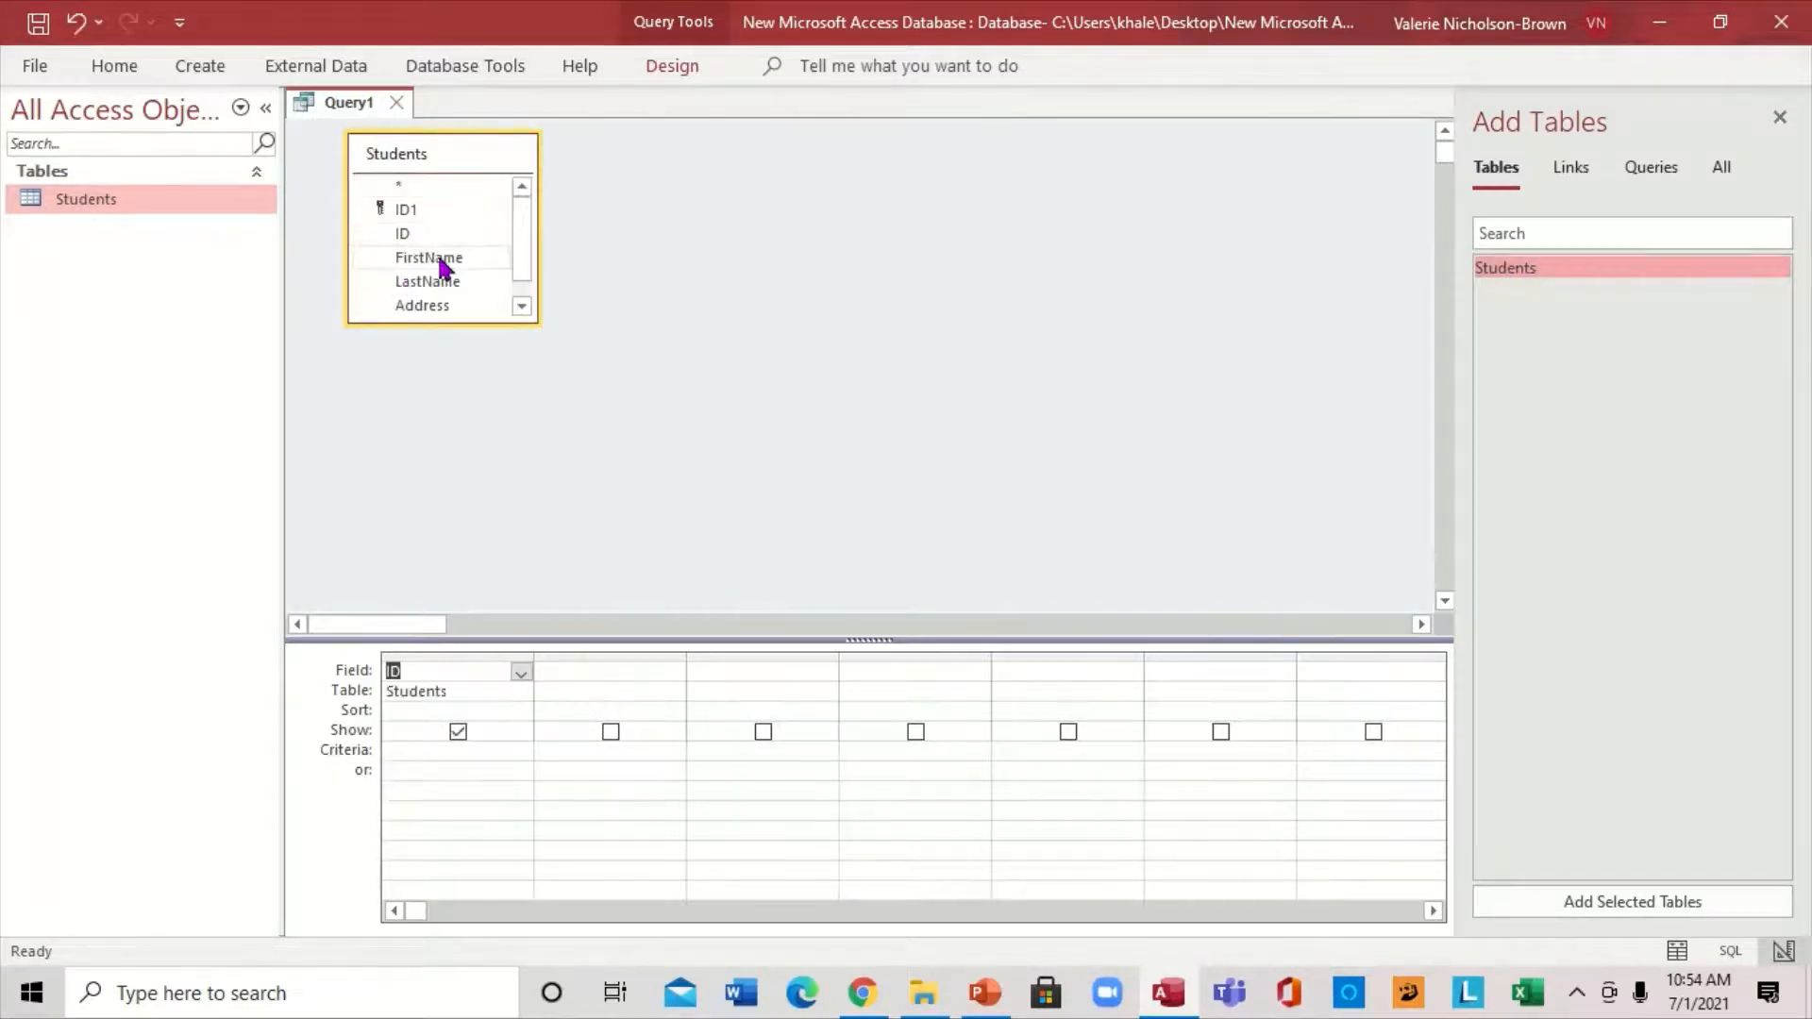
double_click(440, 267)
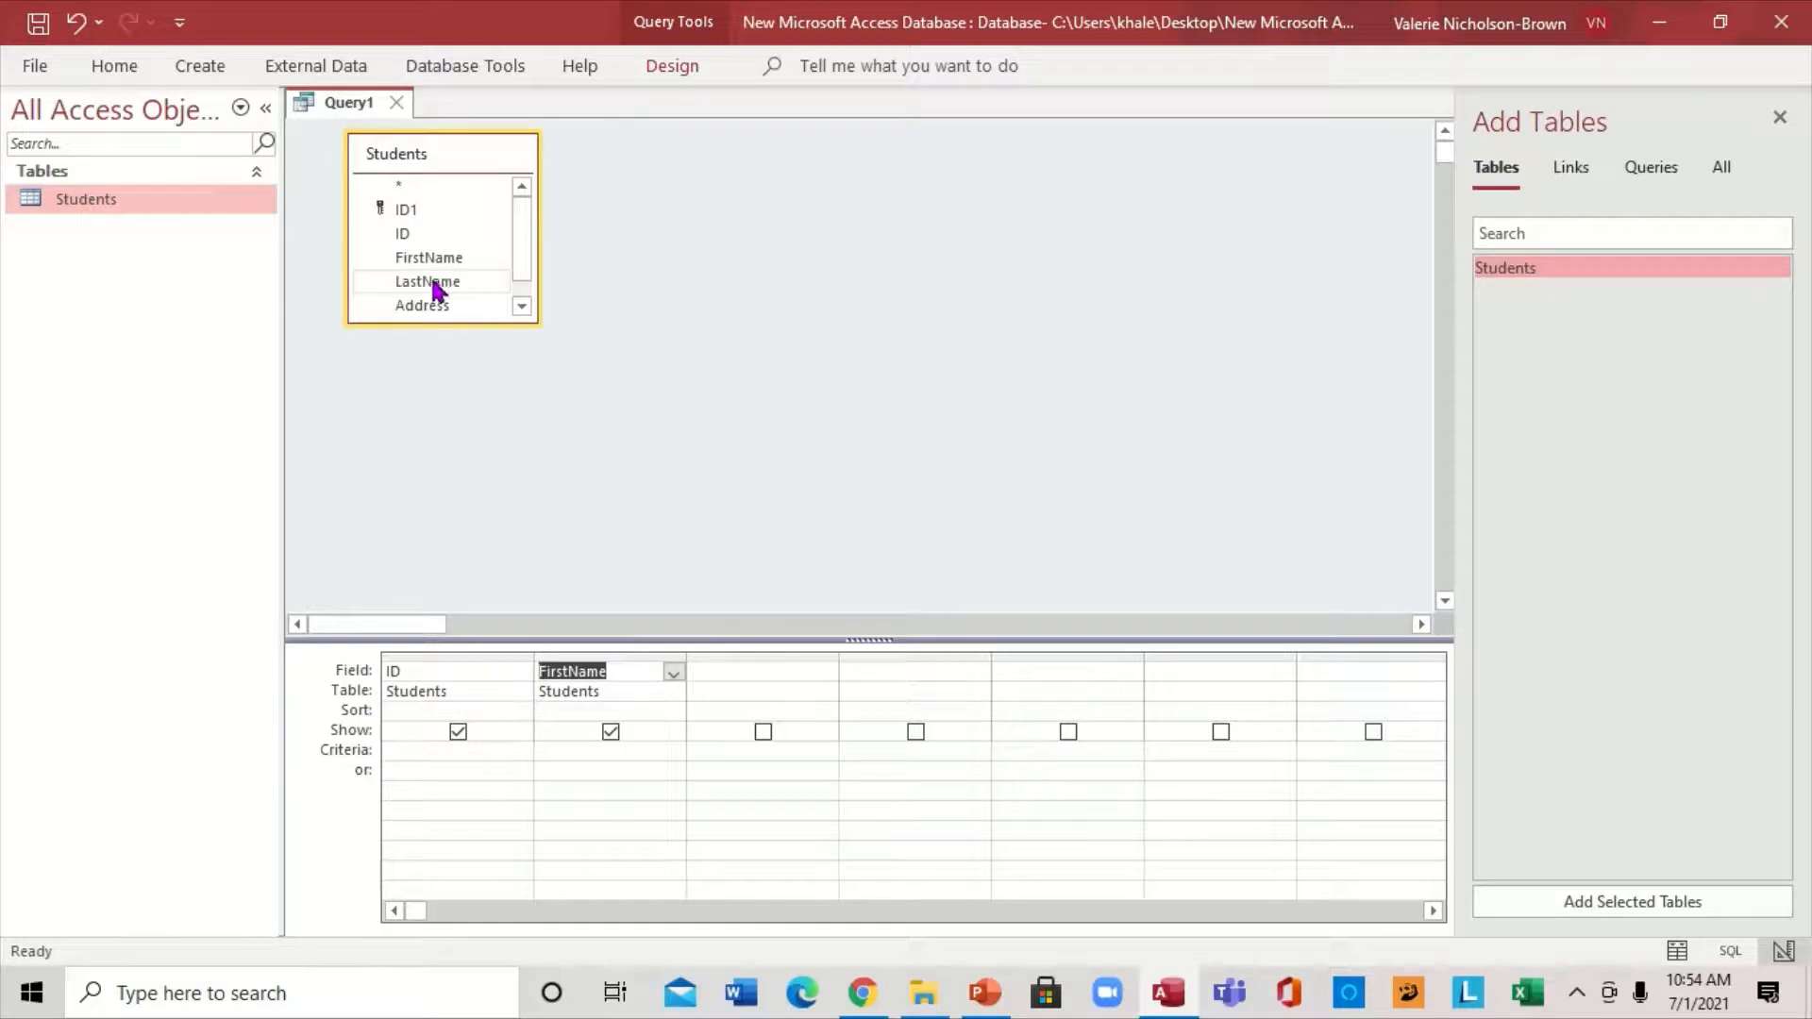
left_click(436, 286)
double_click(434, 283)
double_click(429, 305)
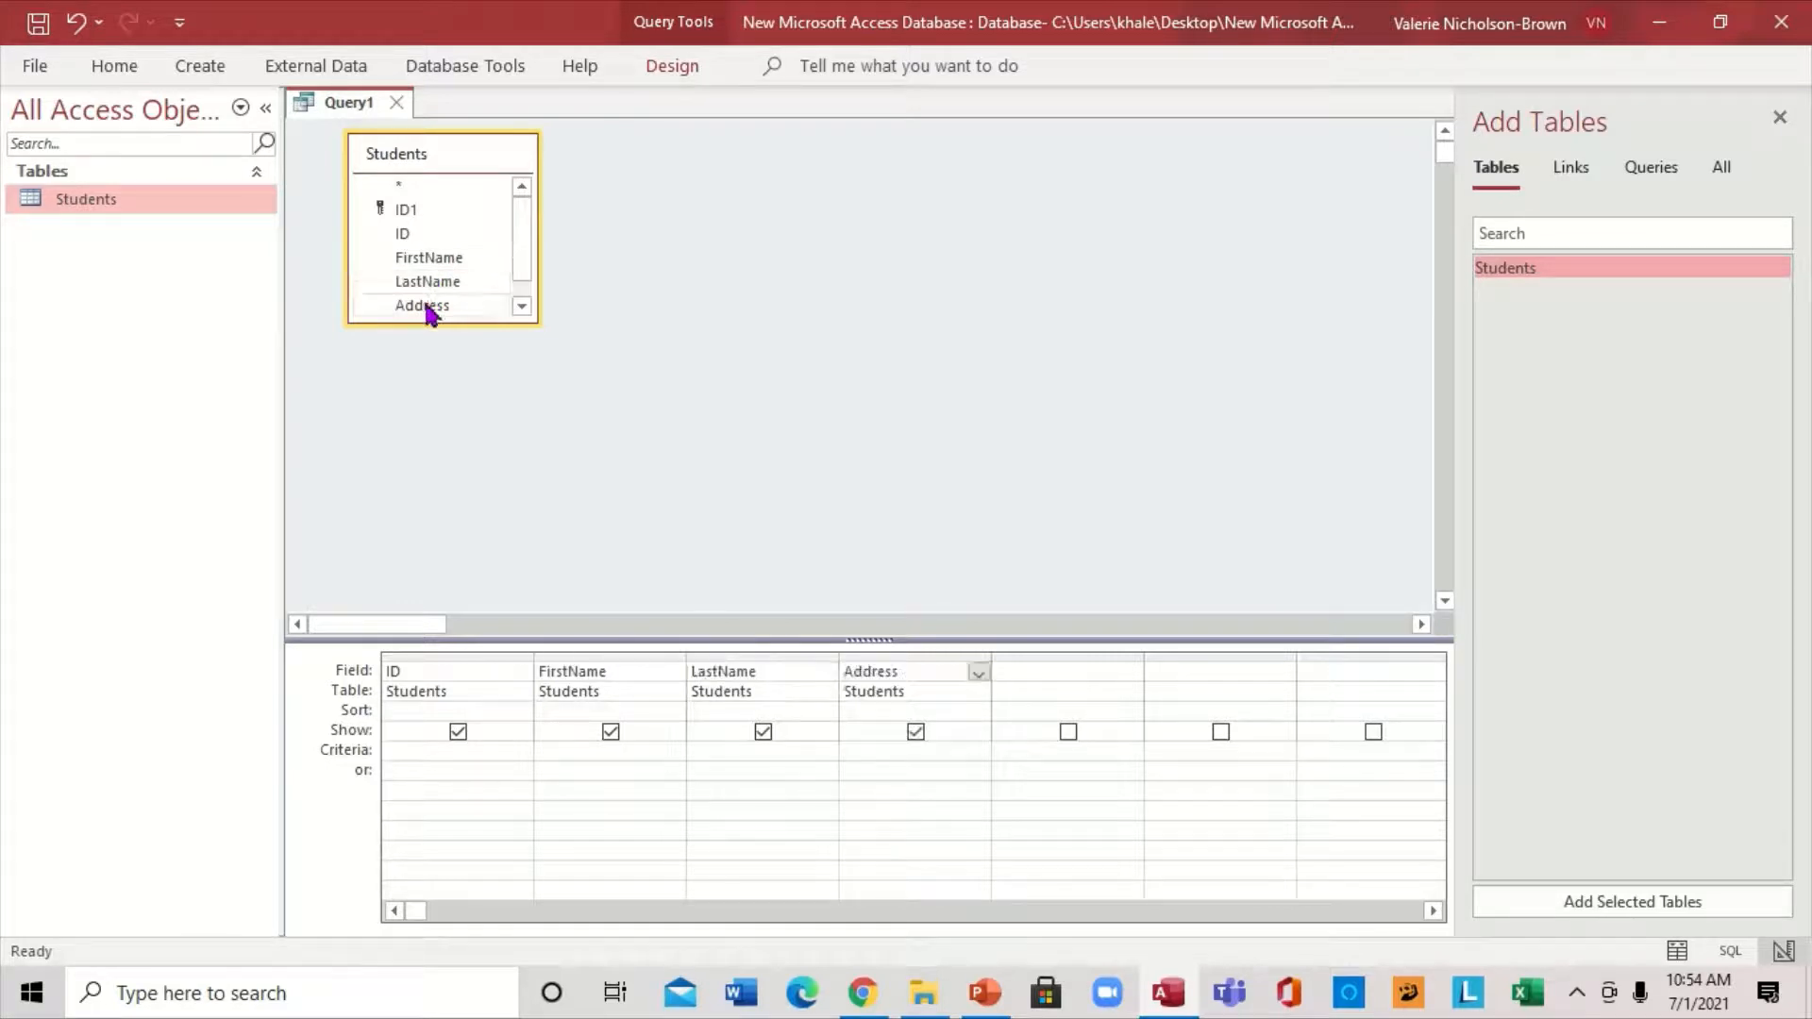
double_click(429, 305)
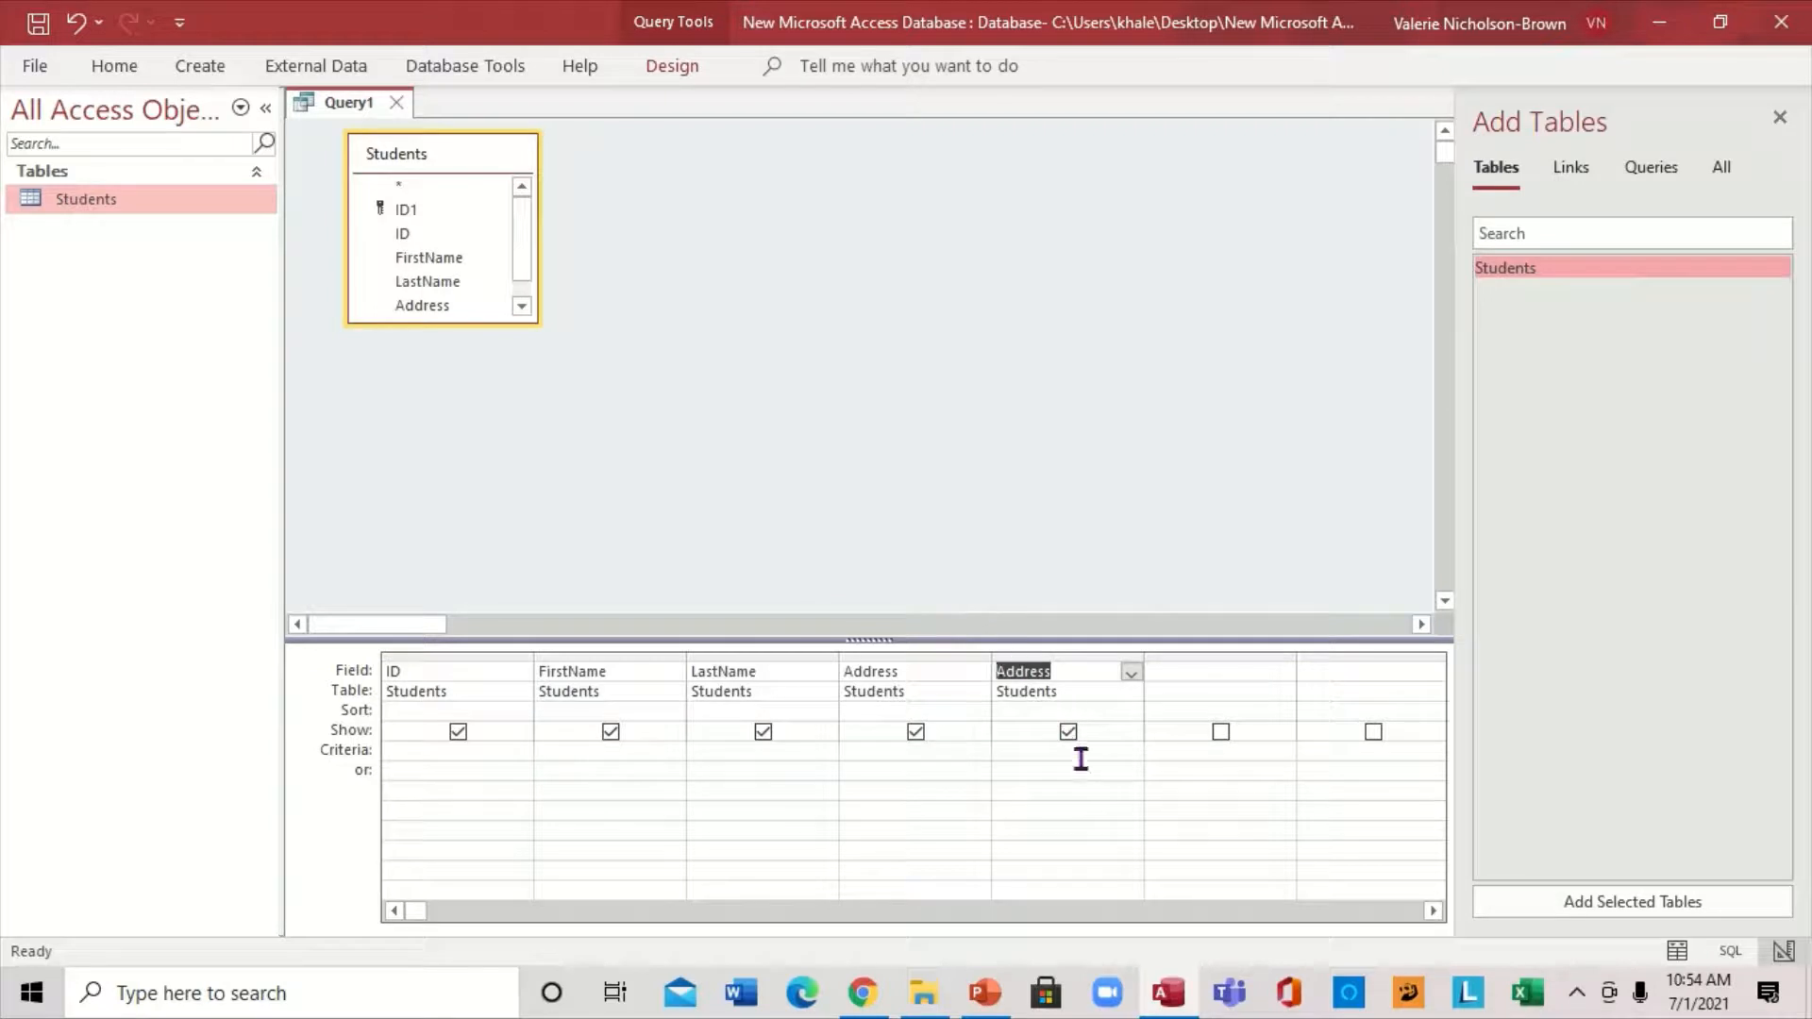
right_click(1023, 681)
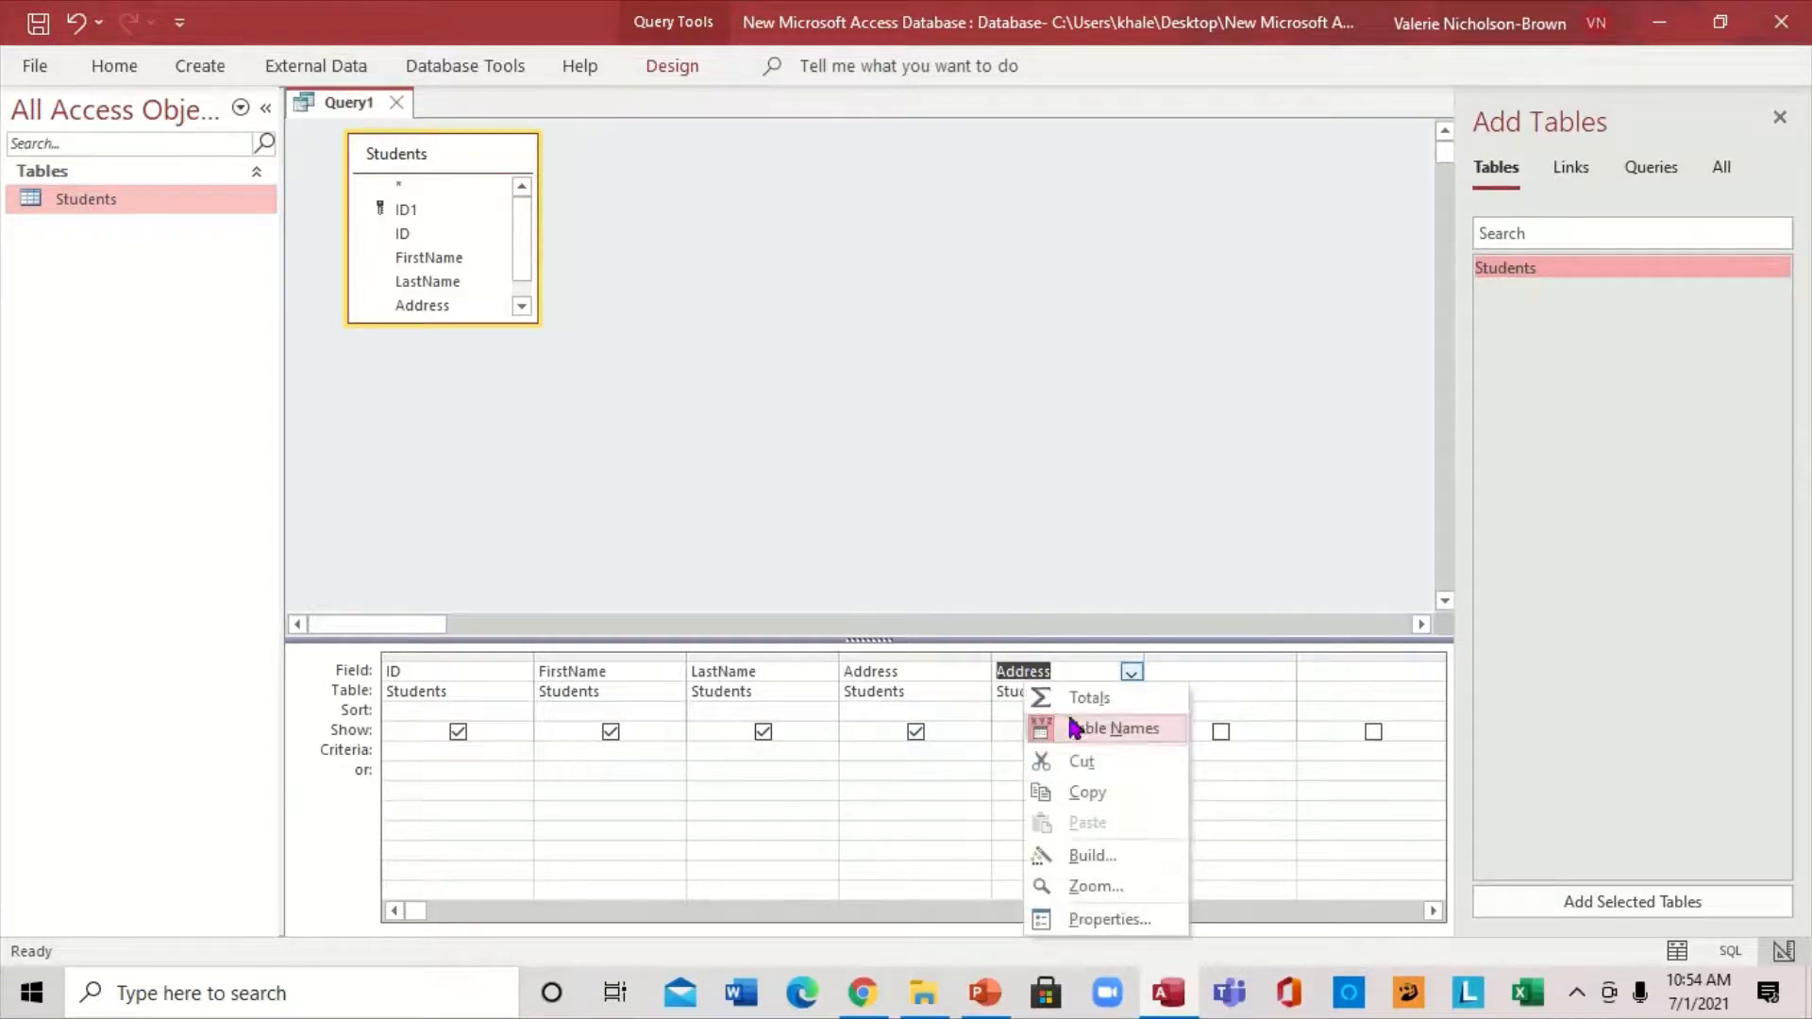
left_click(1014, 782)
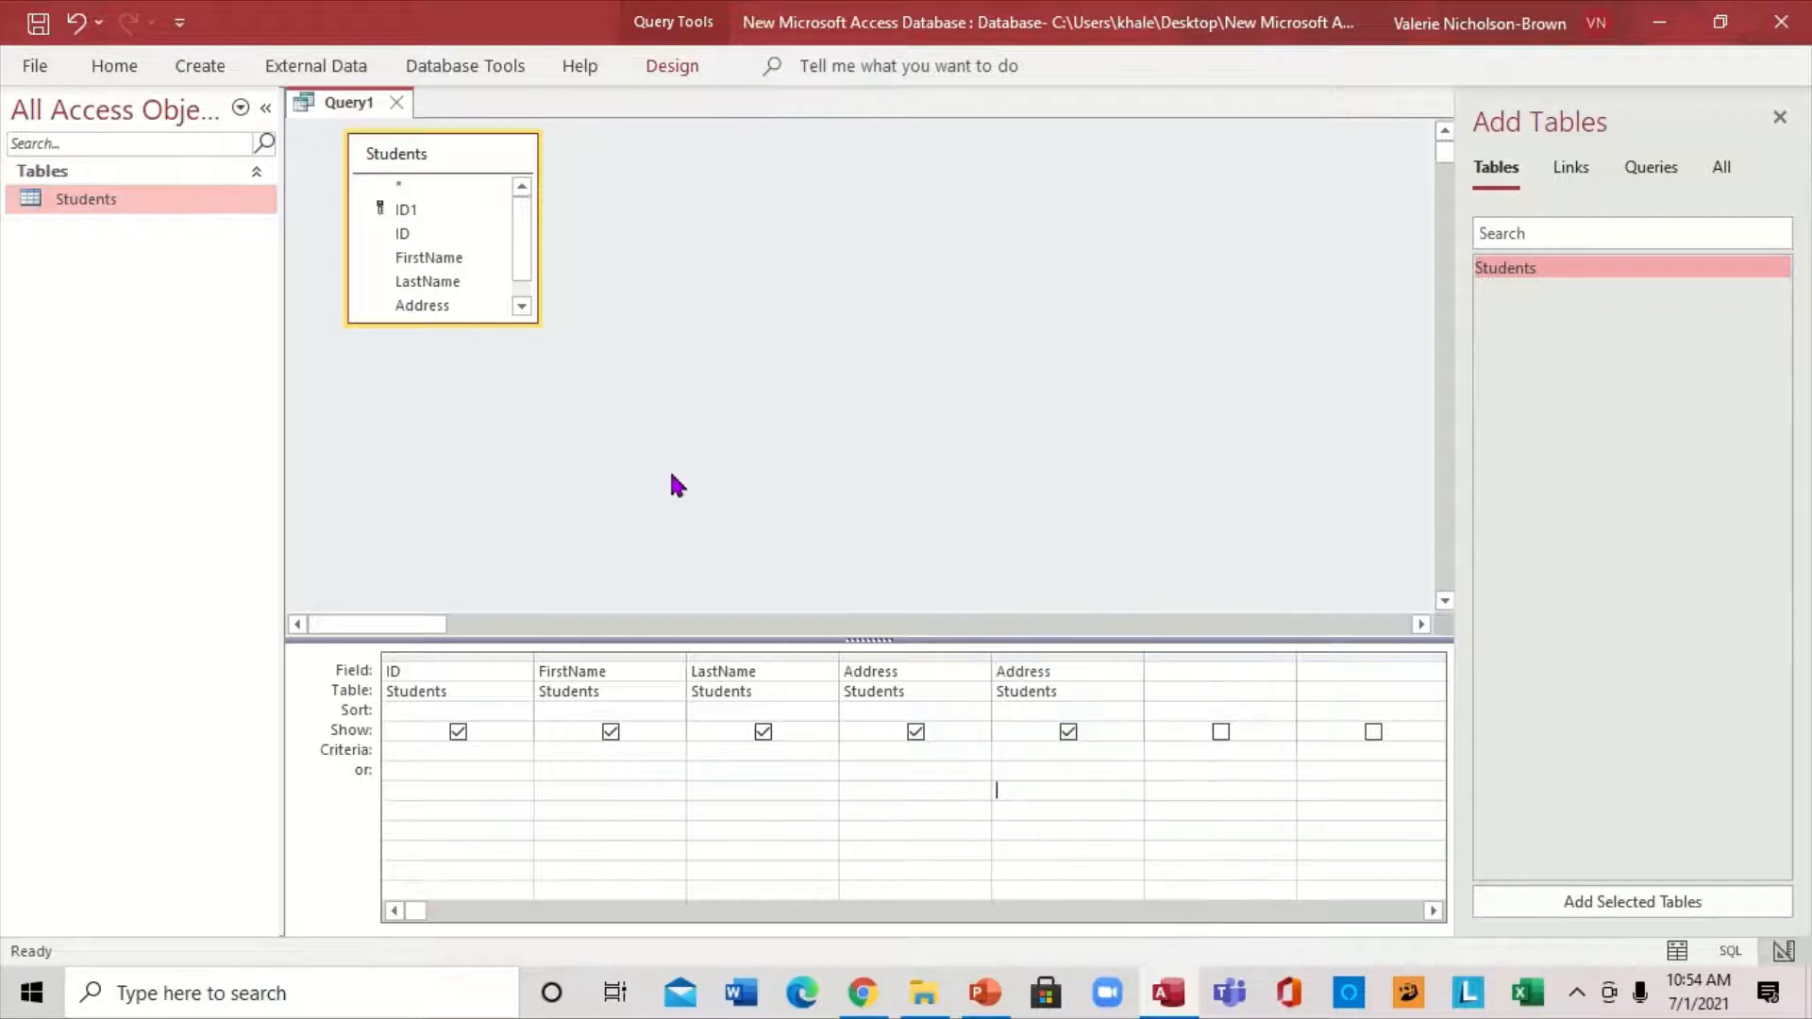
left_click(522, 308)
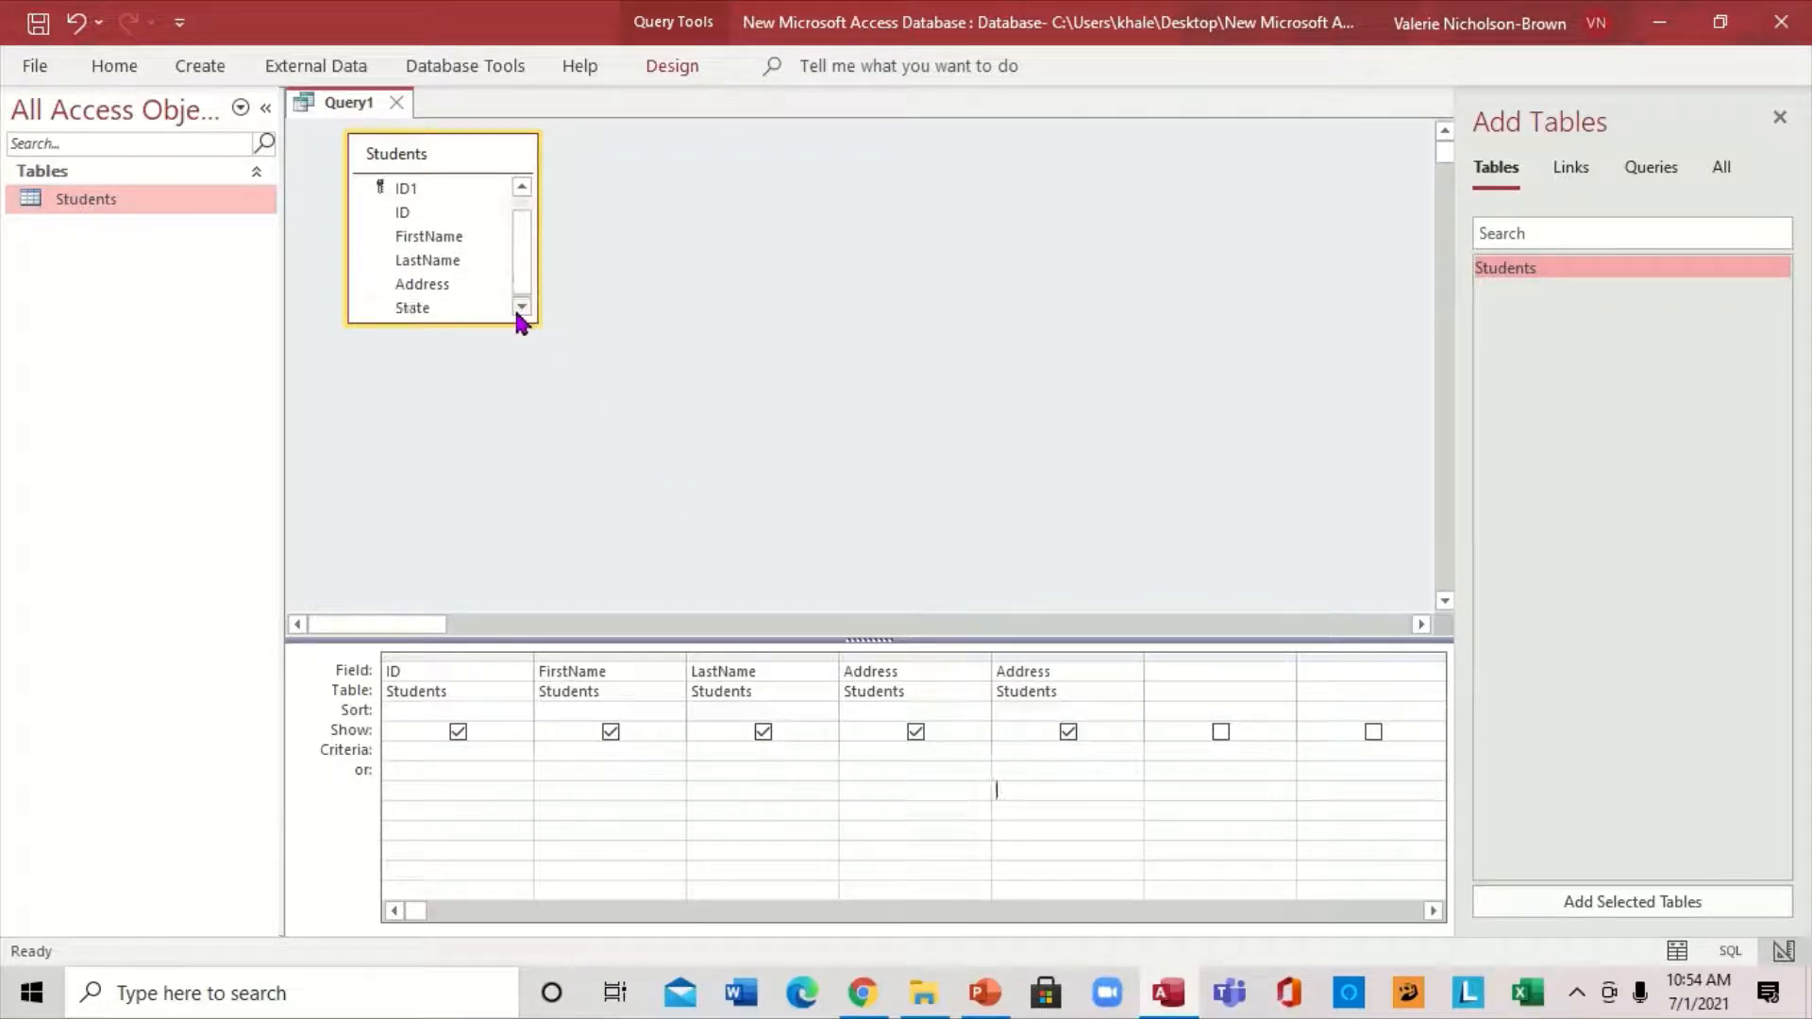
double_click(422, 310)
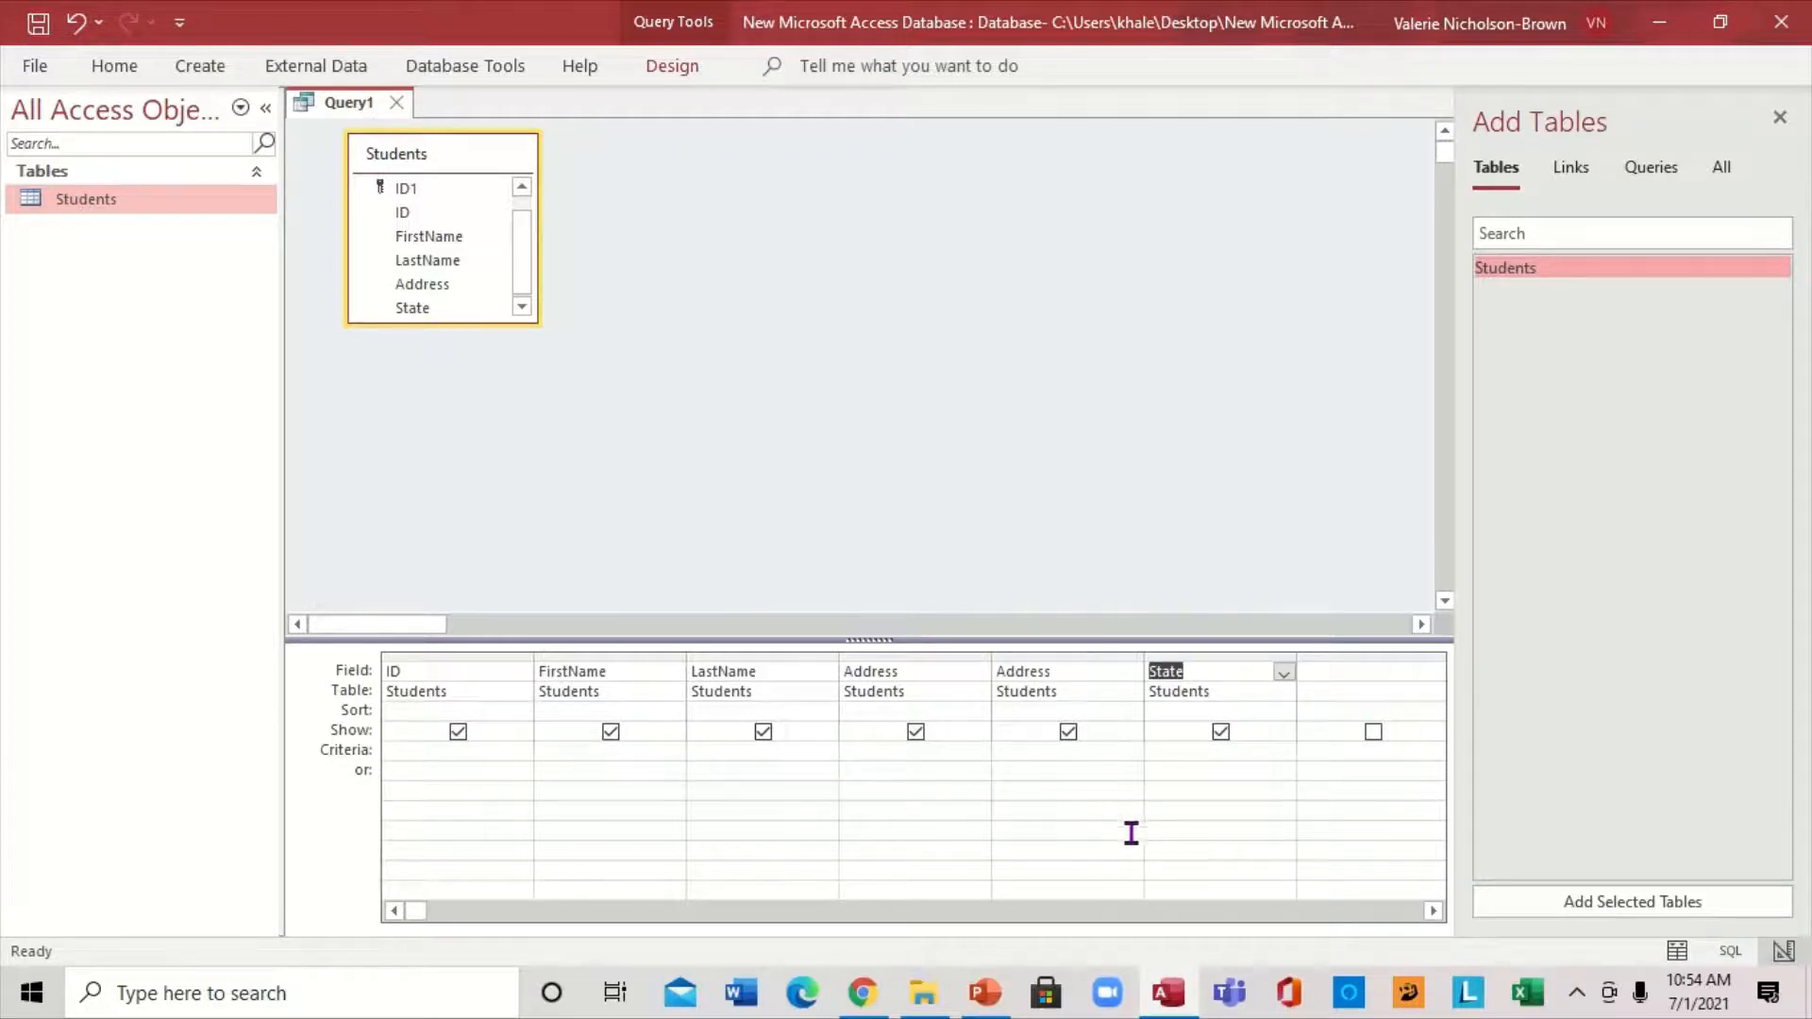
Step: Set the criterion of the State field to nj in the query grid
left_click(1183, 764)
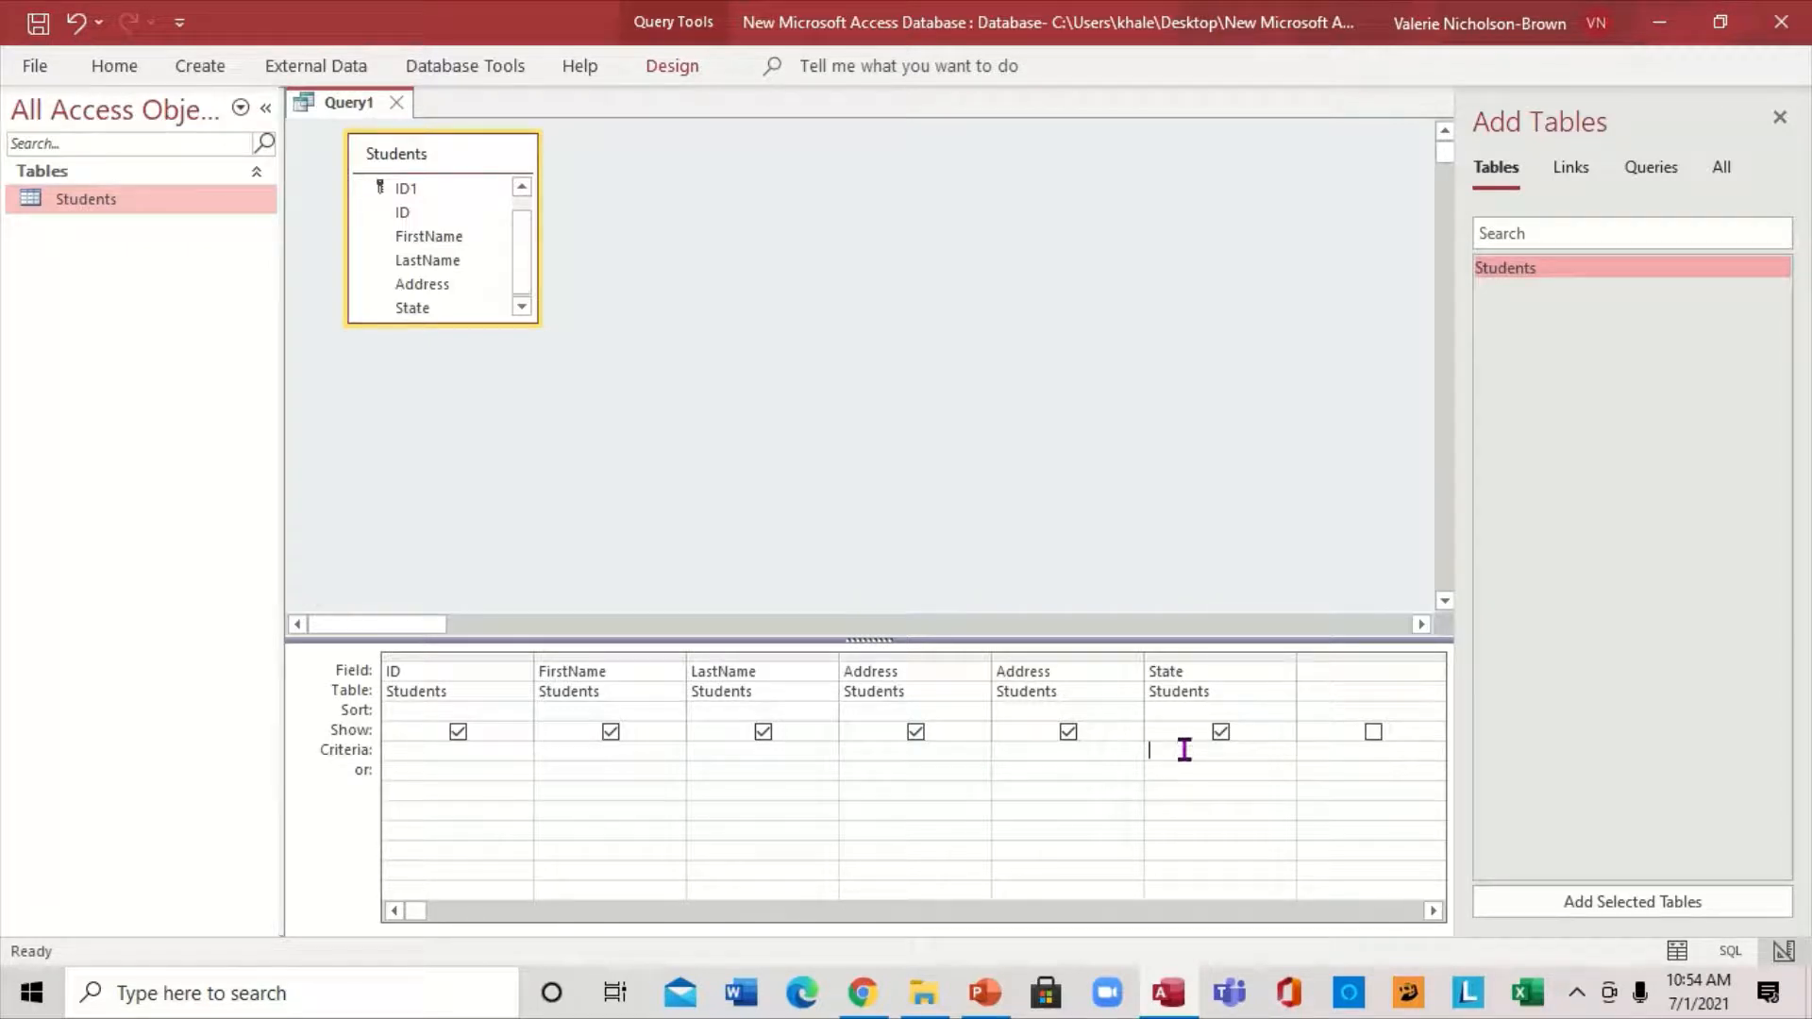
left_click(1178, 751)
type("bo")
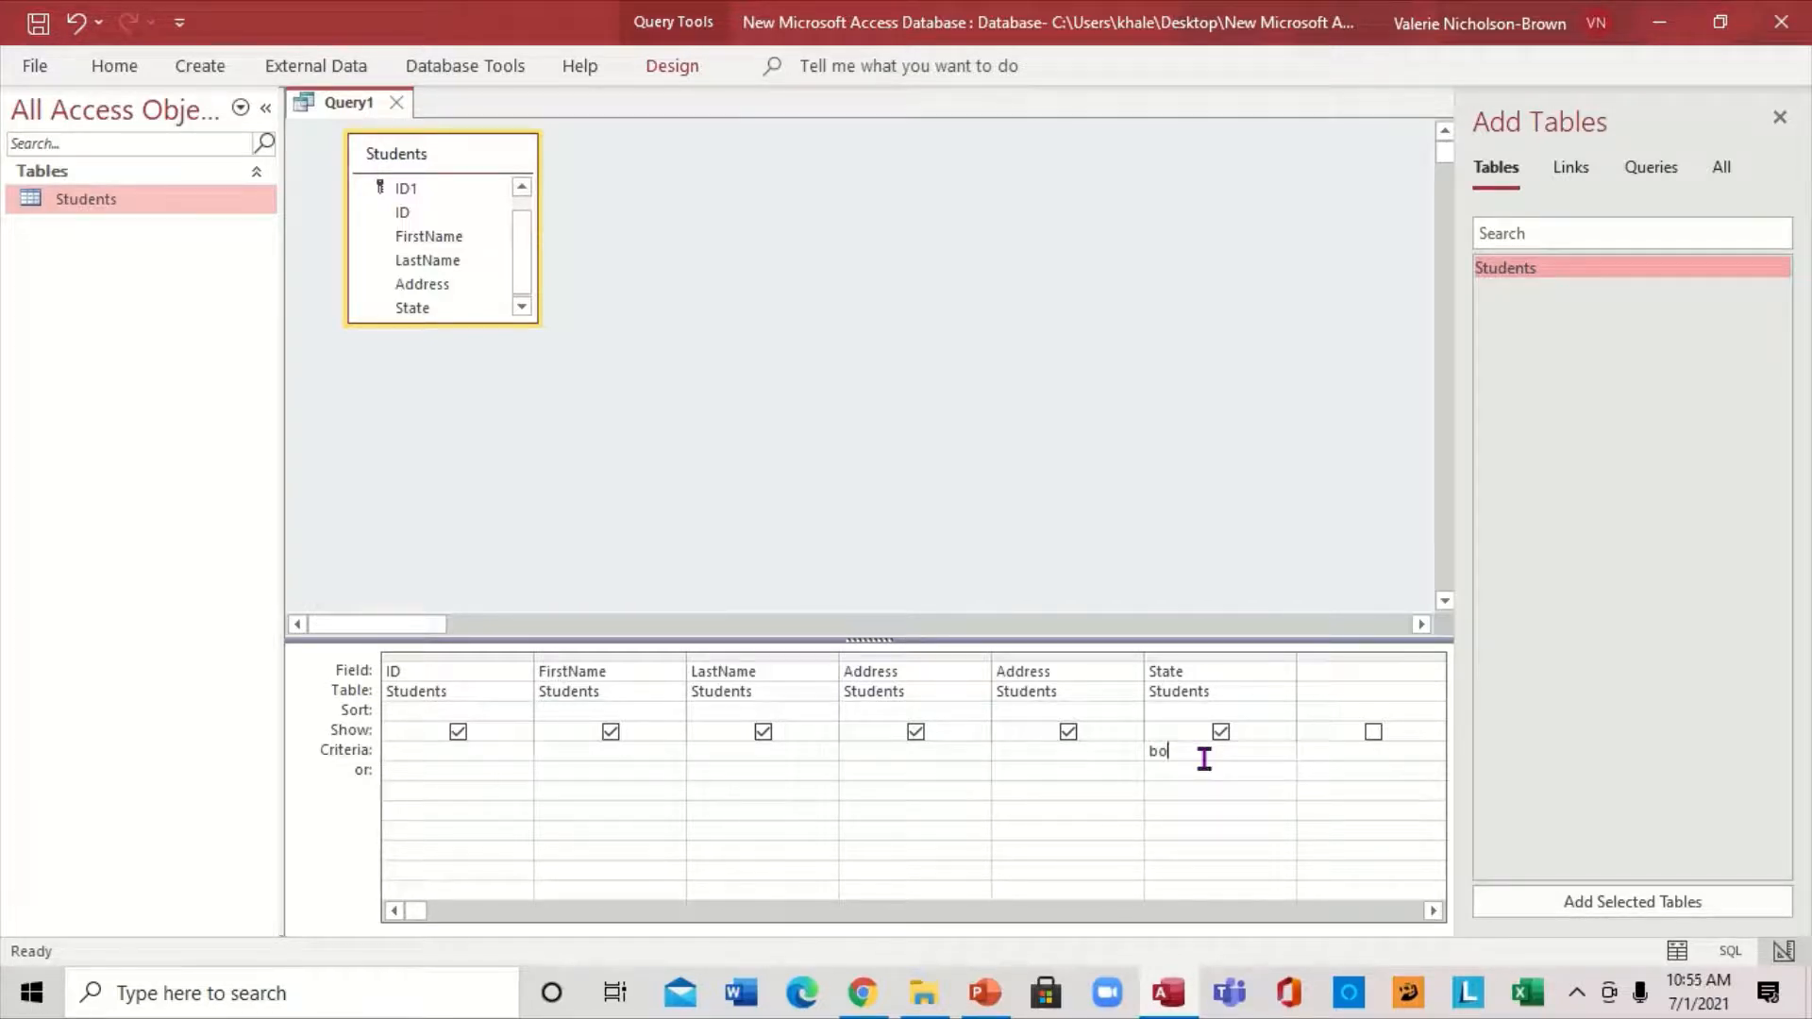
key("BackSpace")
key("BackSpace")
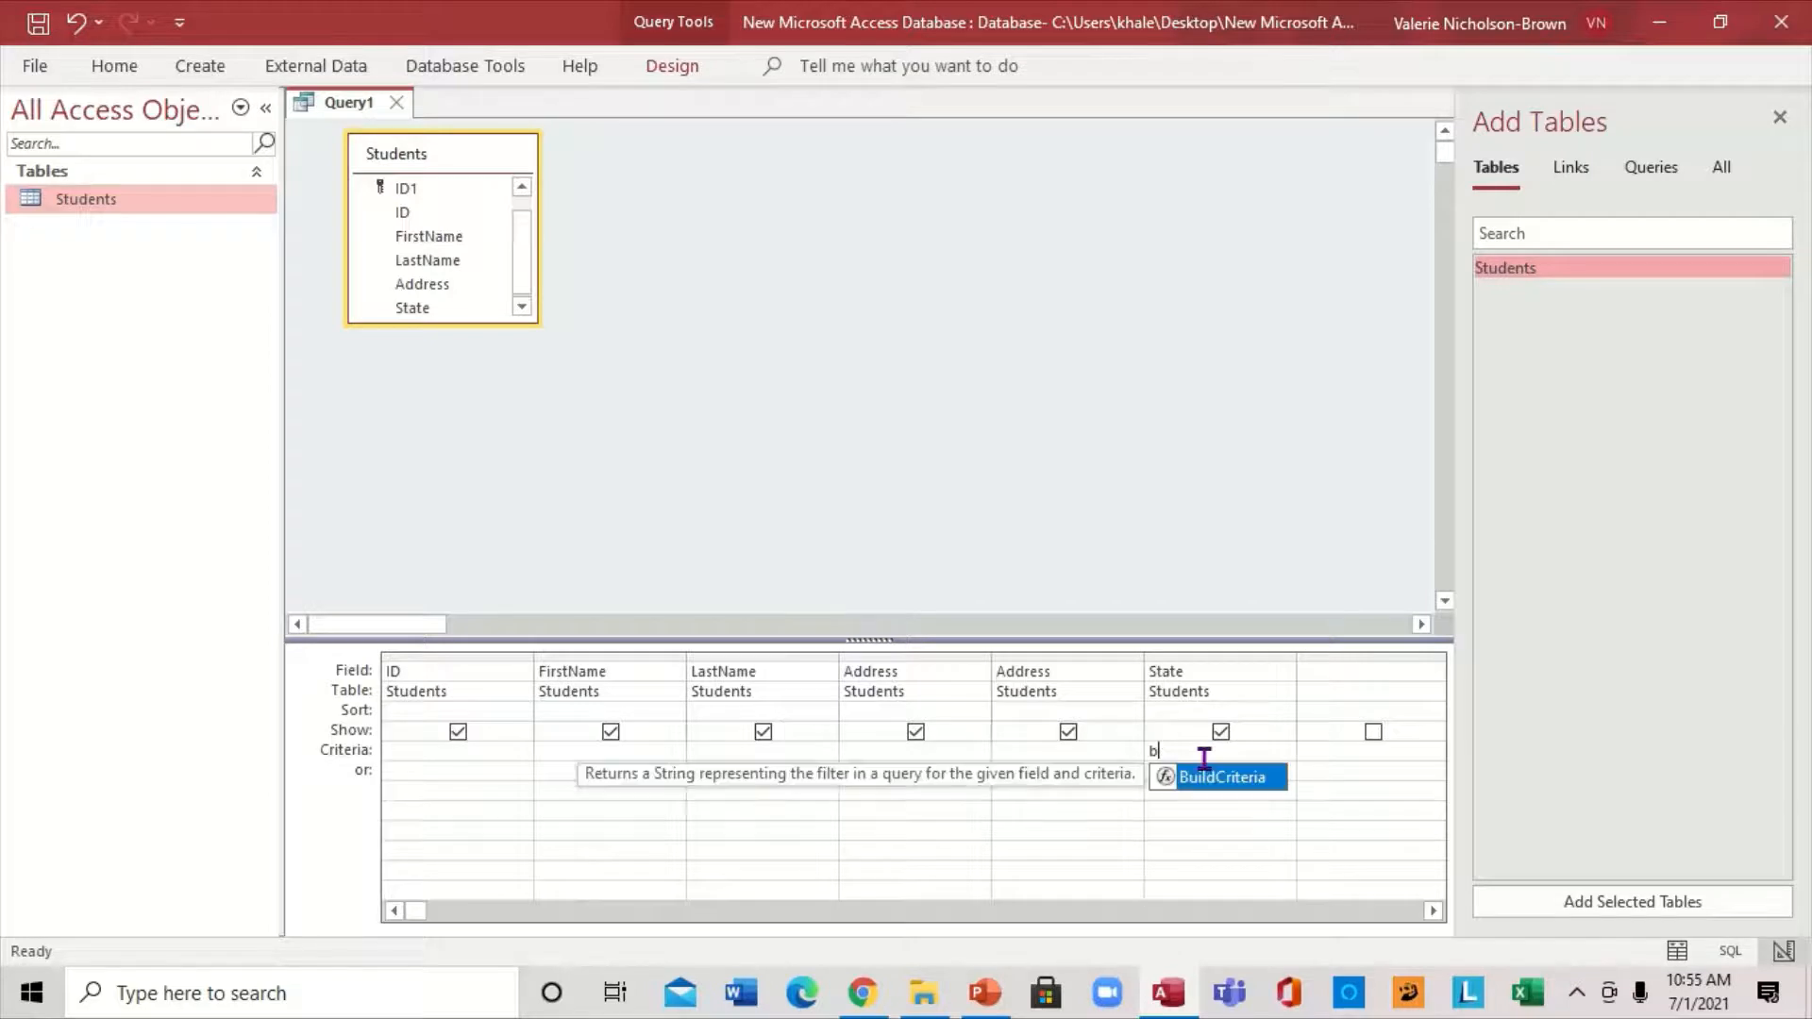
type("n")
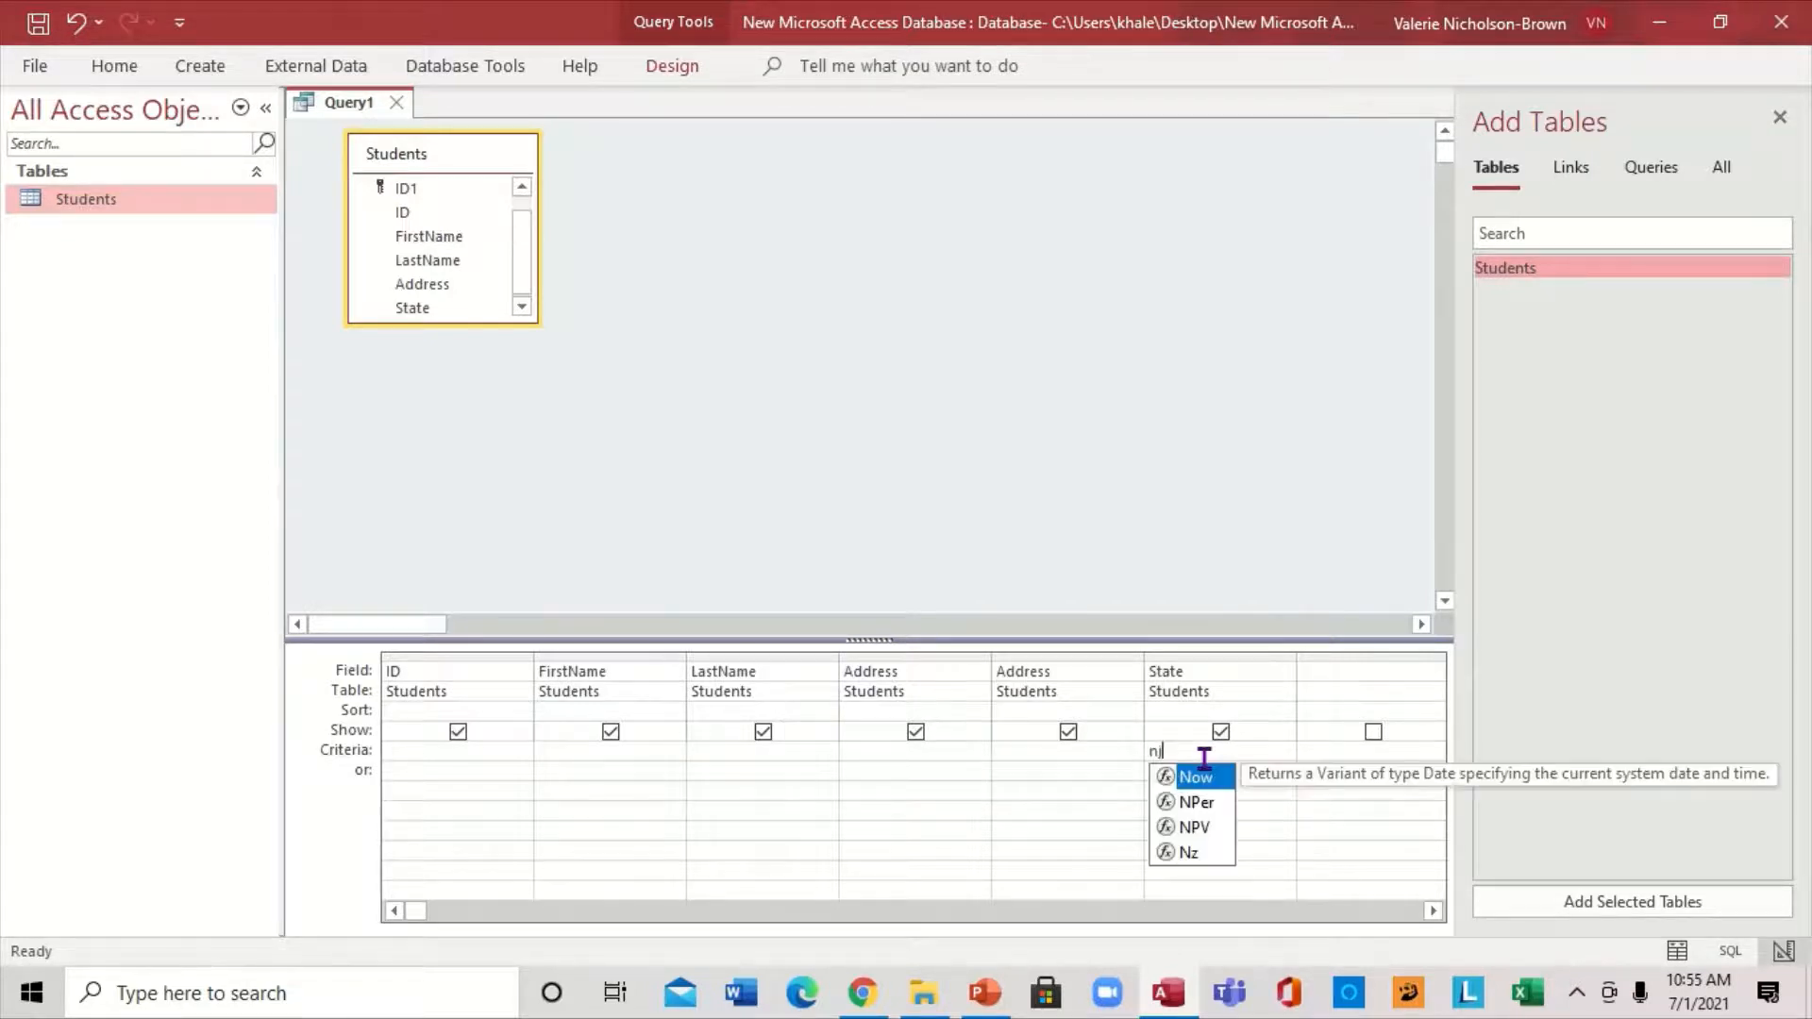
type("j")
key("Tab")
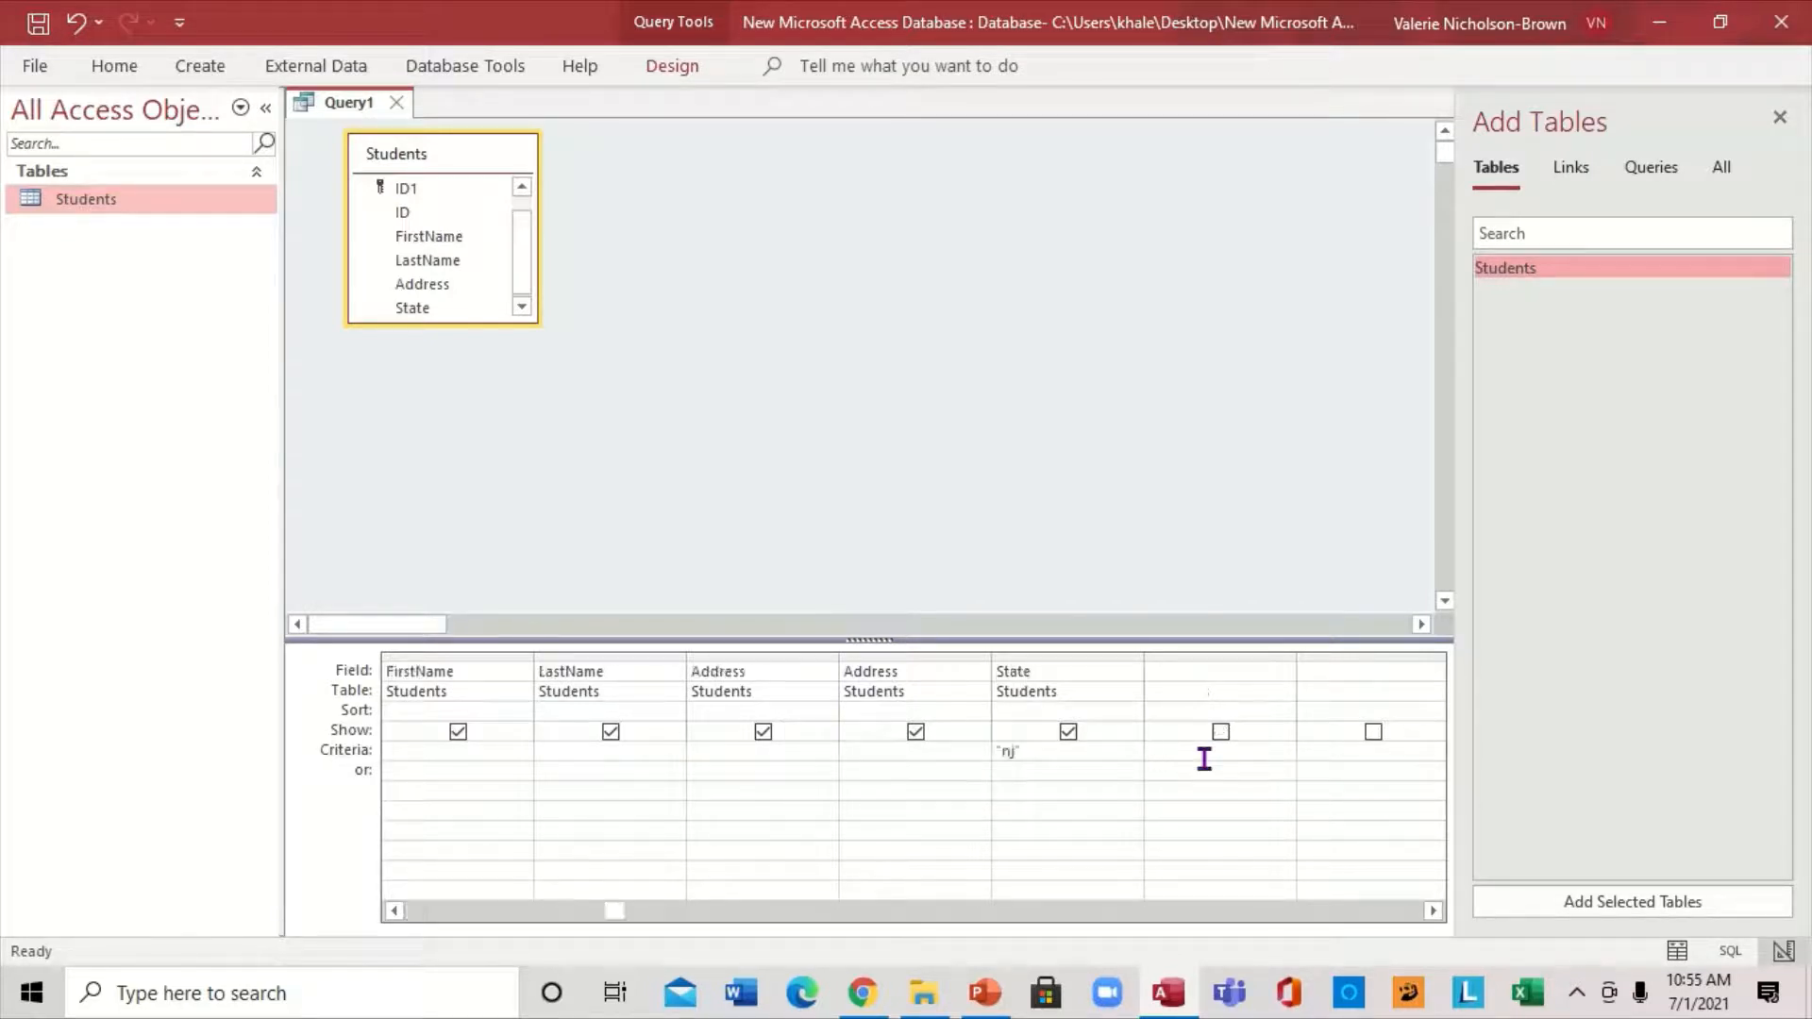
Step: Run the query to view the students from NJ and close it without saving
left_click(671, 66)
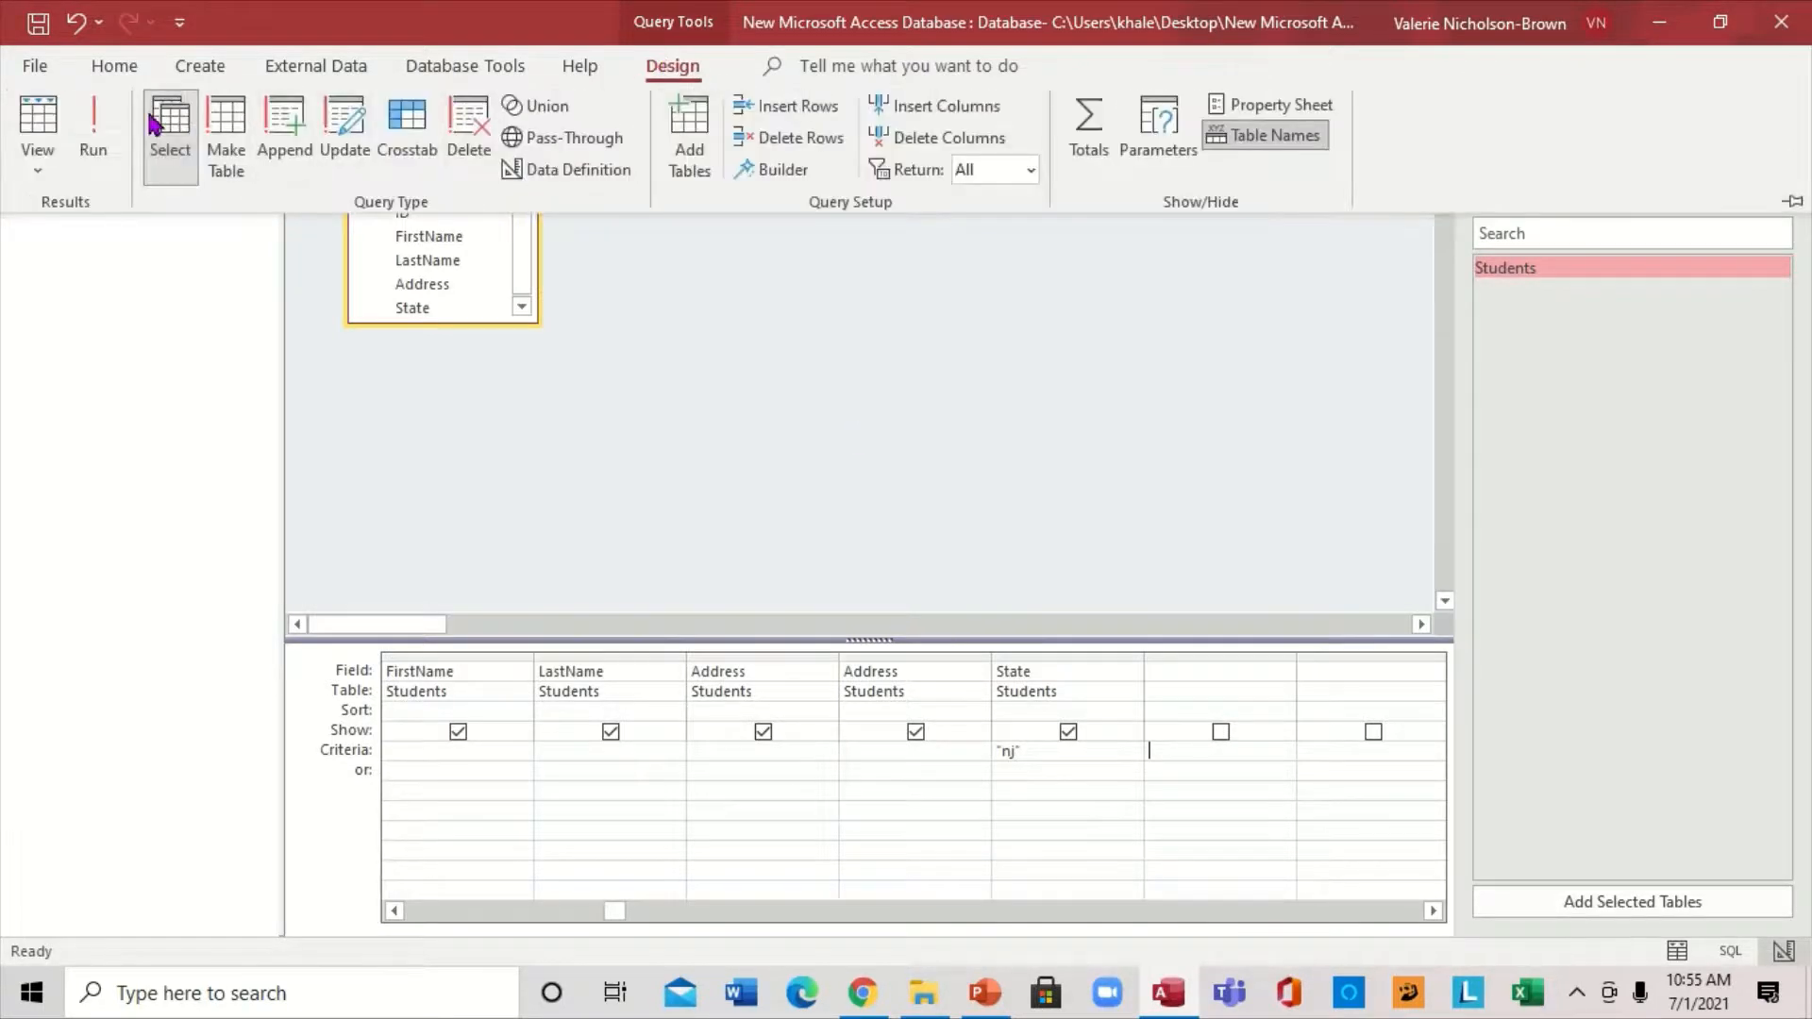
left_click(90, 121)
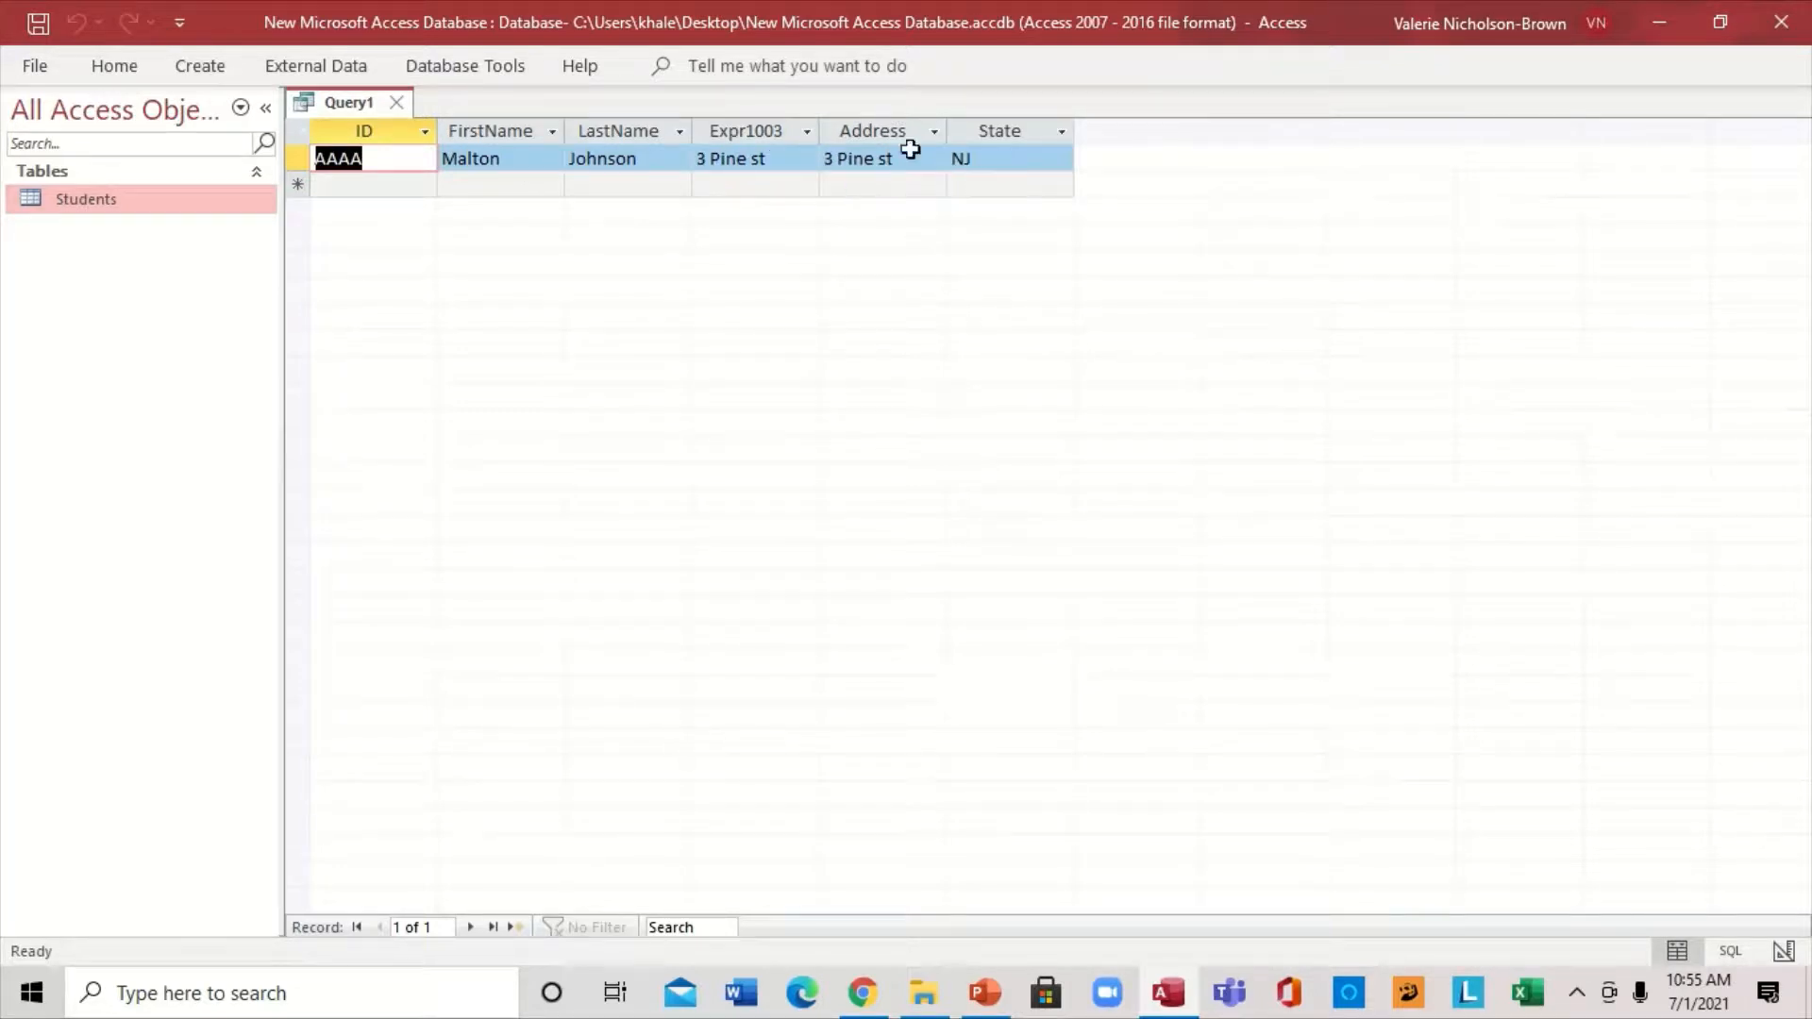
left_click(398, 104)
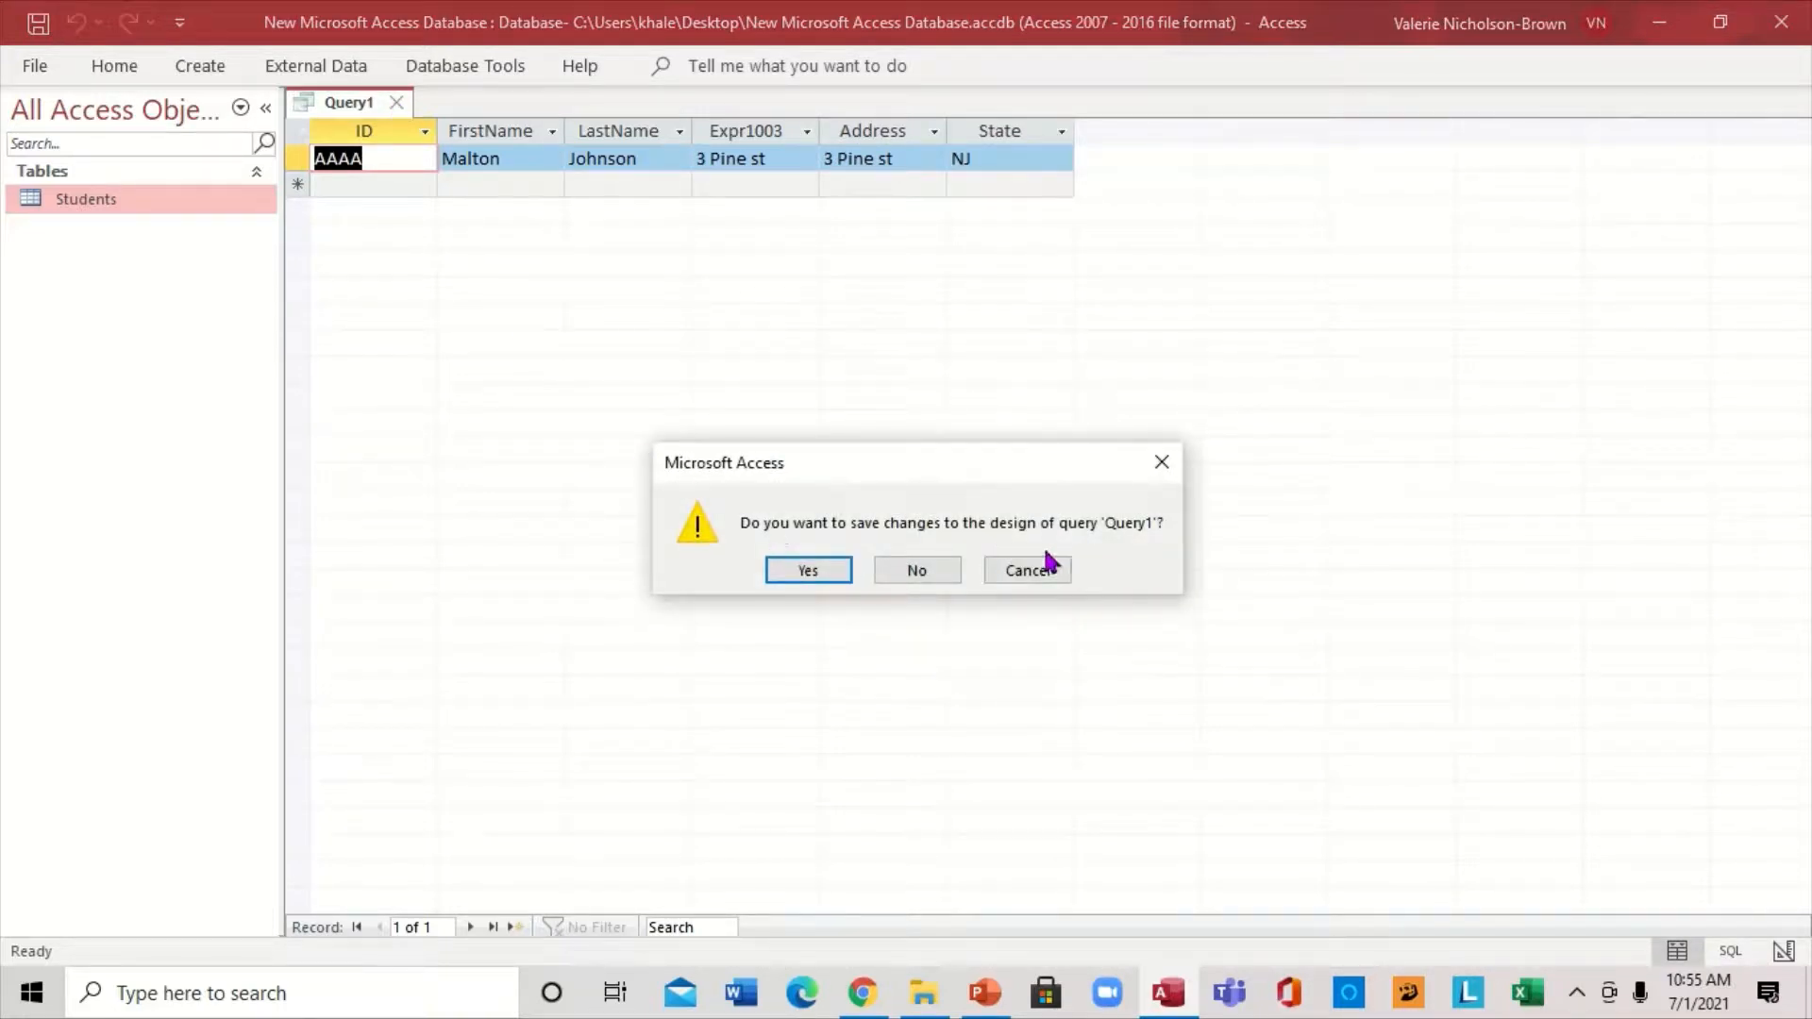
left_click(917, 572)
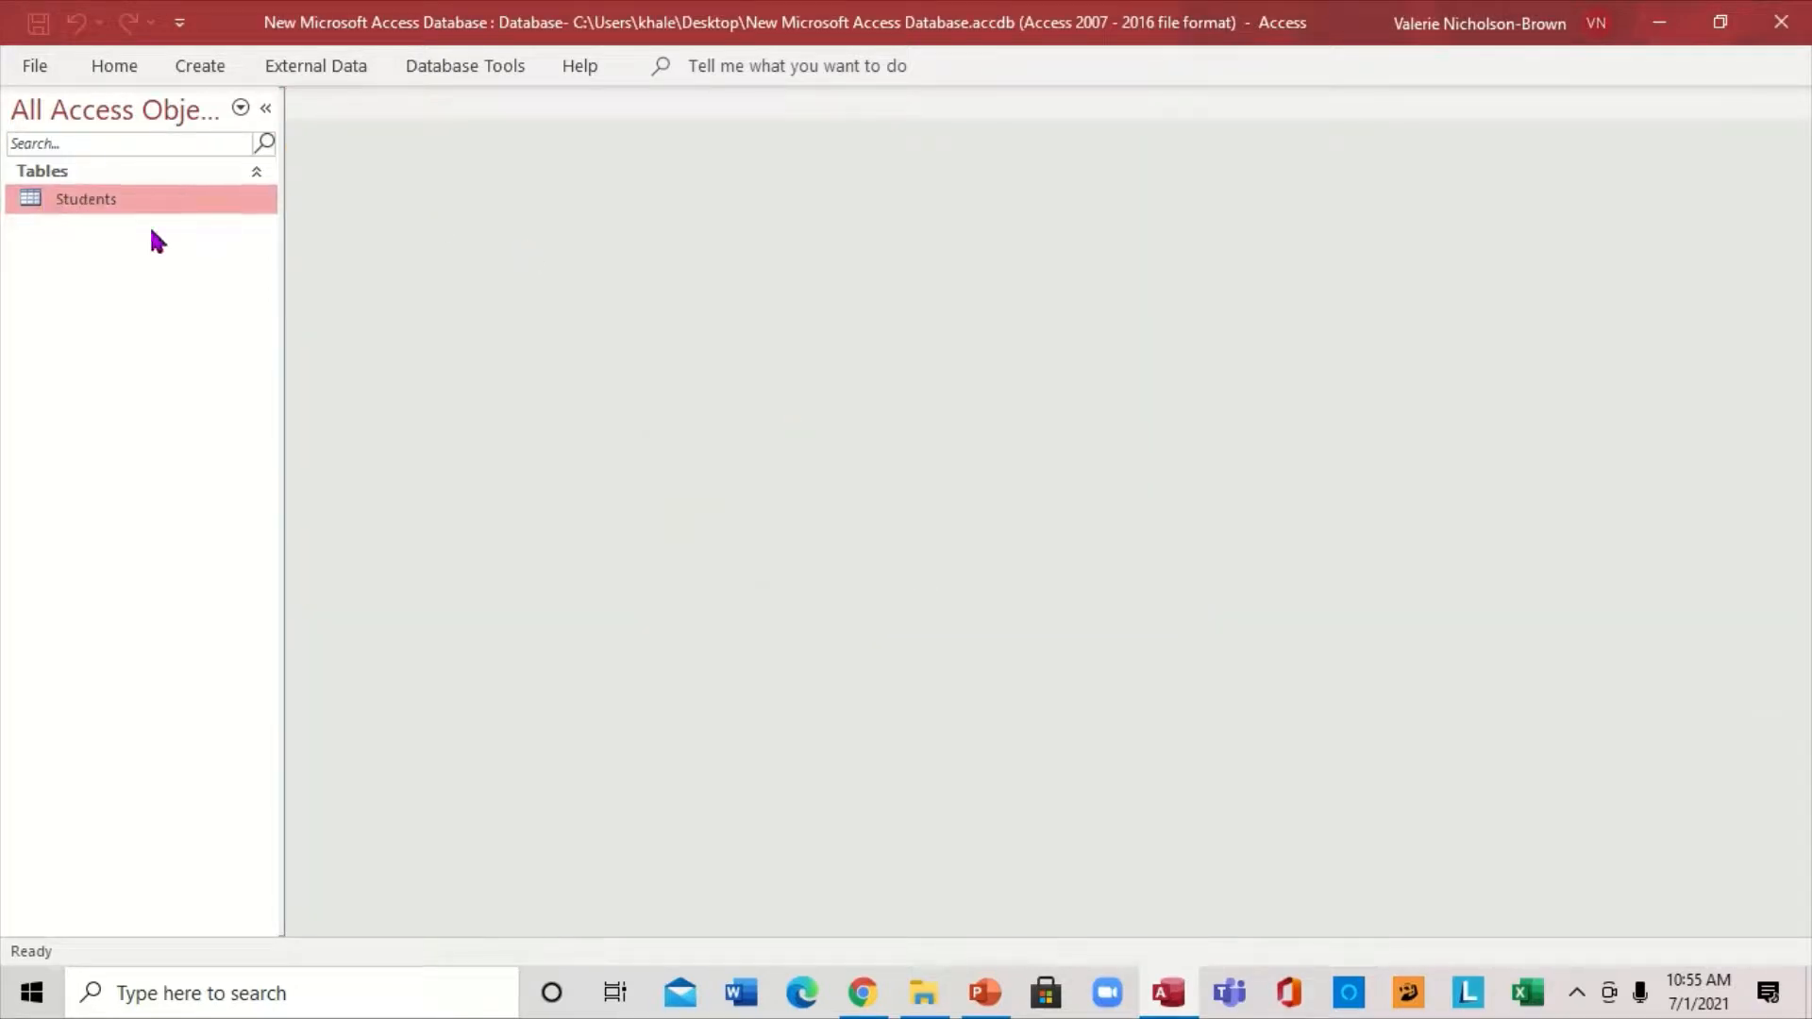
left_click(204, 68)
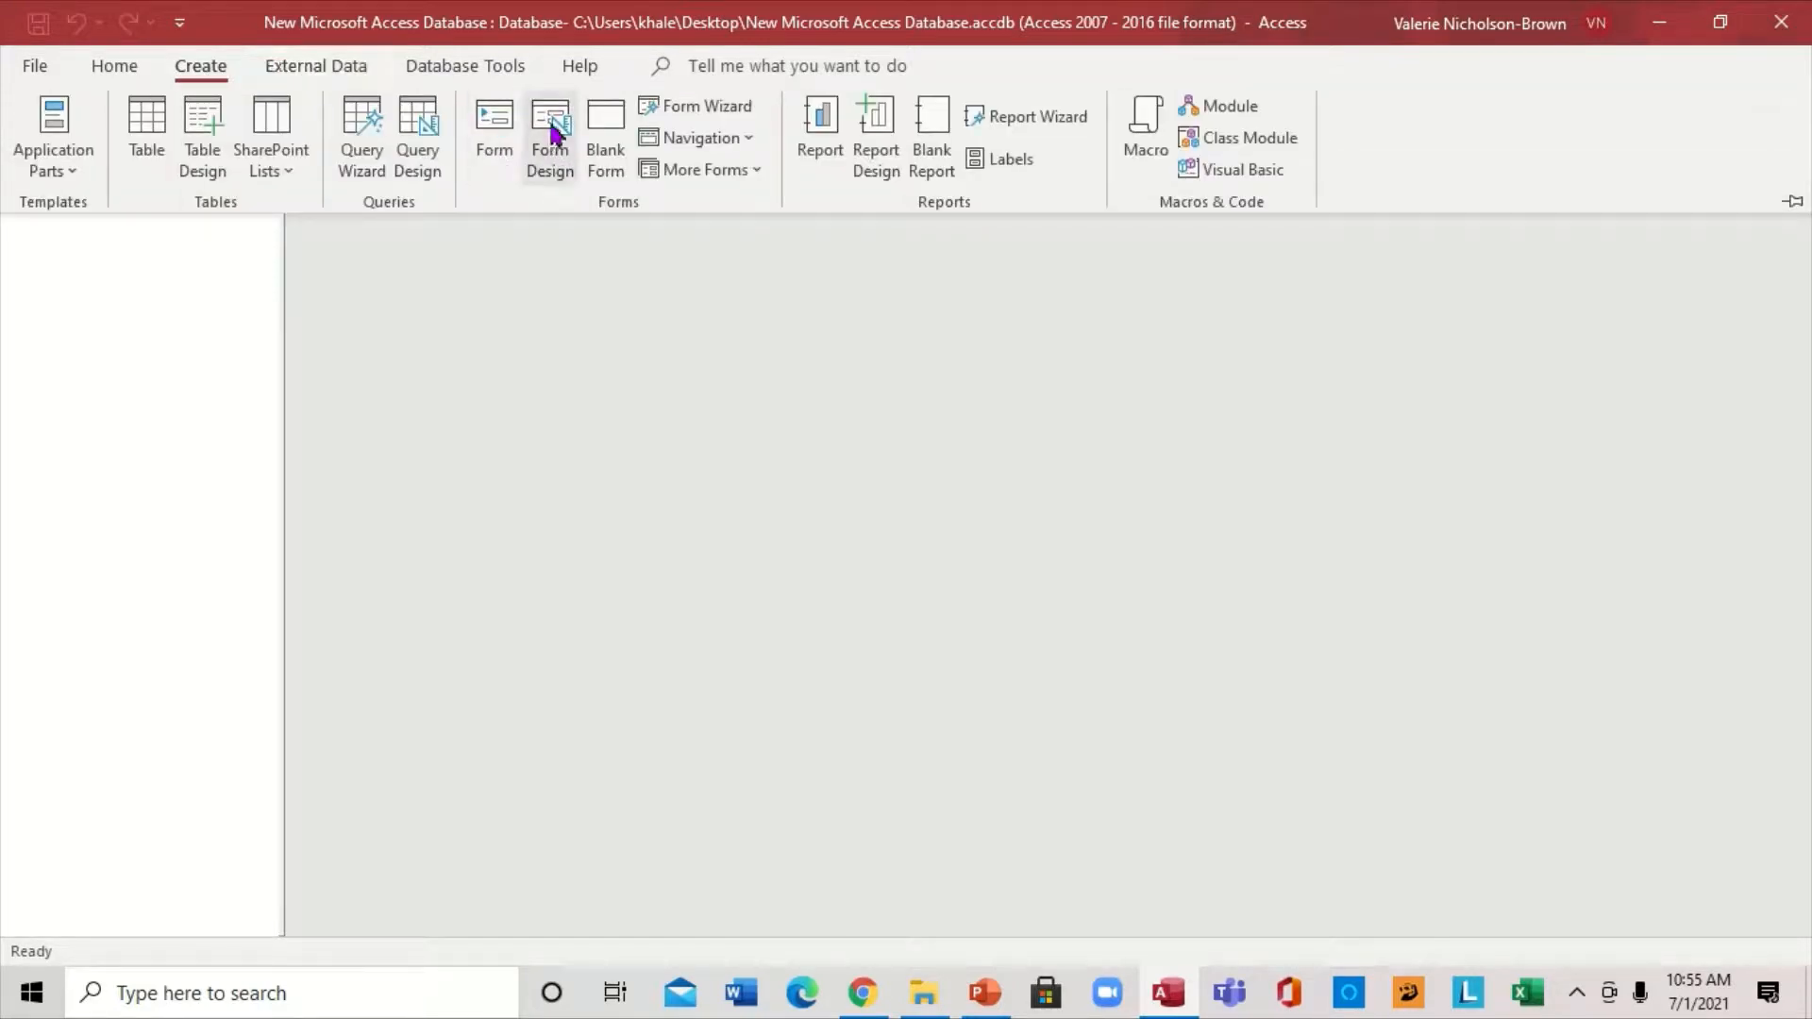
left_click(552, 156)
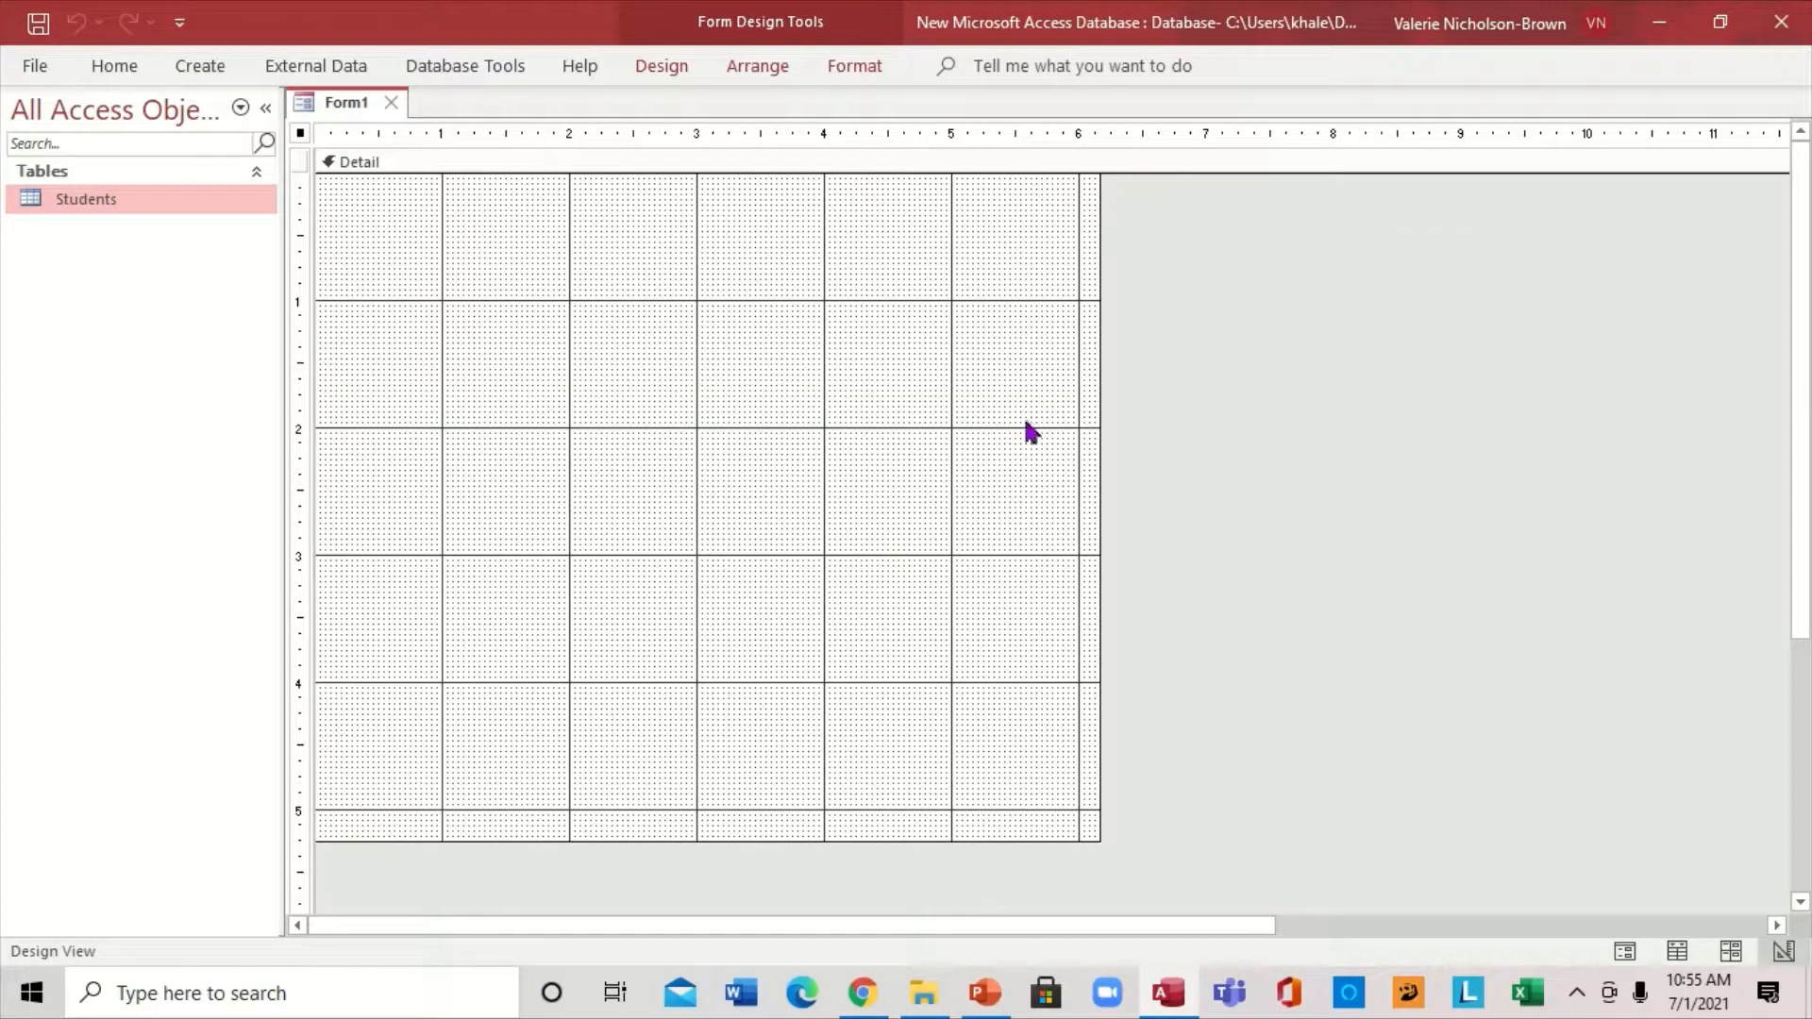
left_click(394, 102)
Step: Create a form from the Students table and browse its records from the first one through to a new blank record
left_click(203, 68)
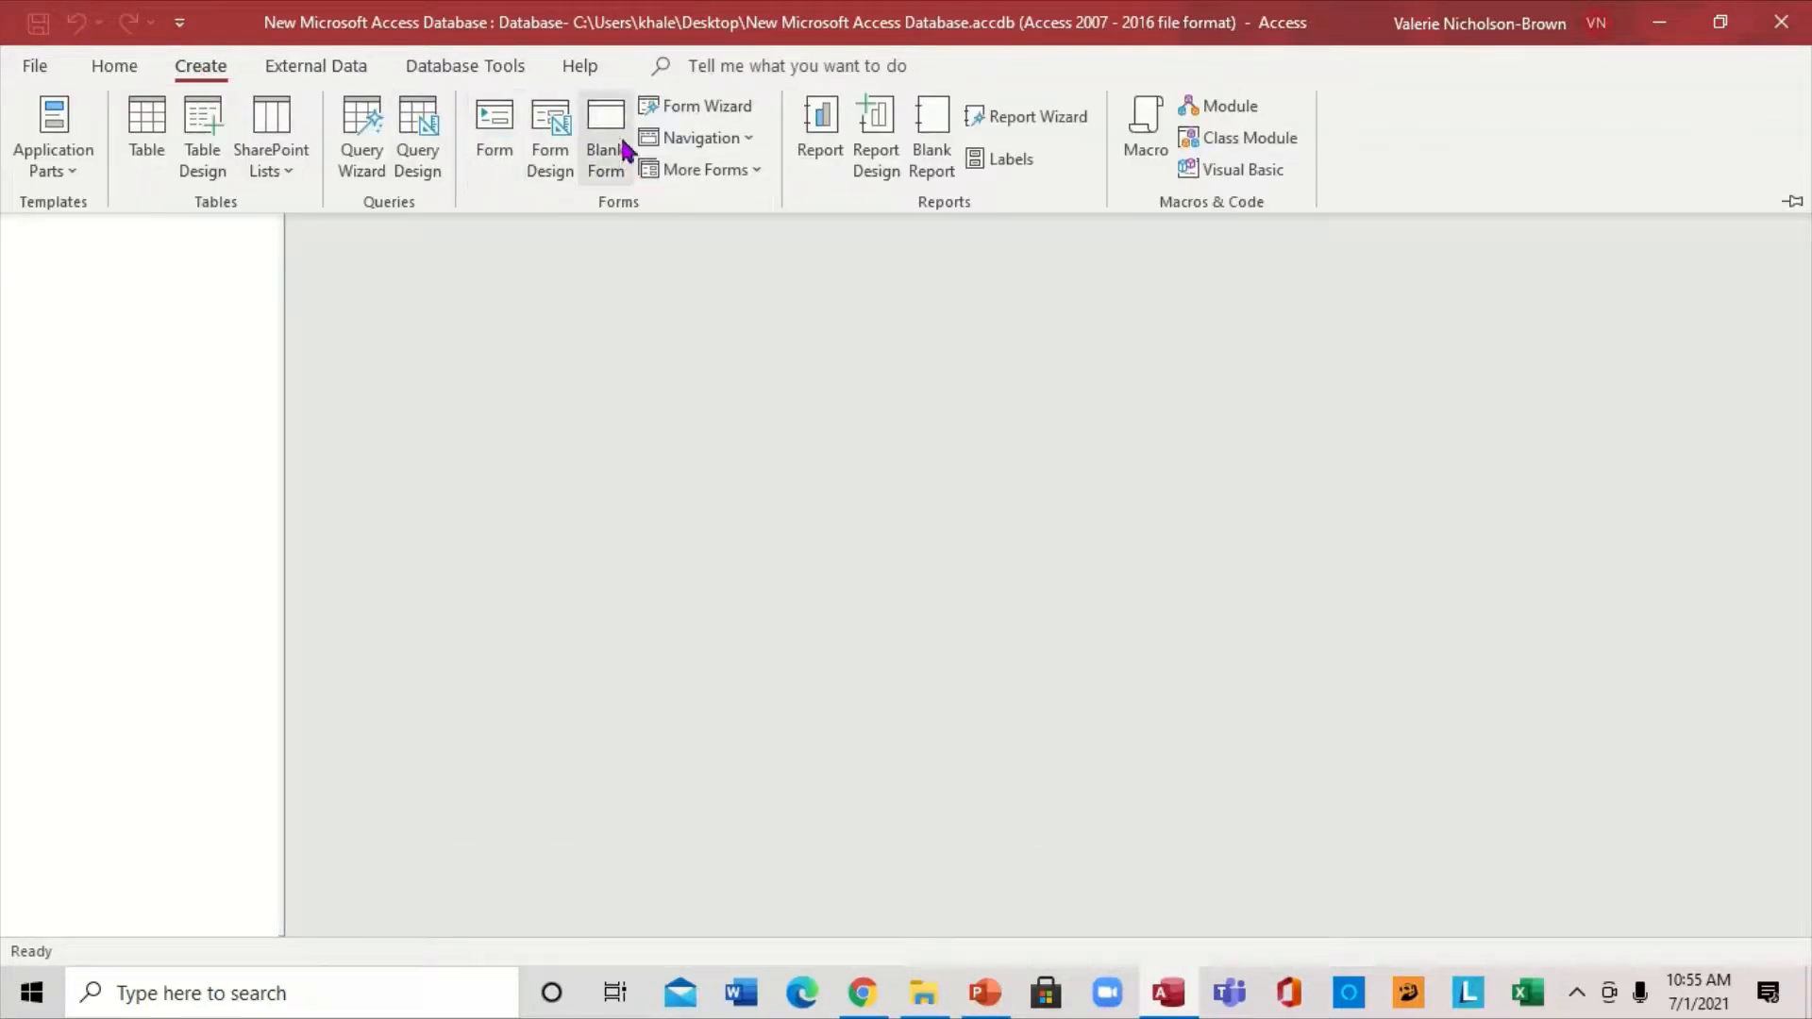
left_click(494, 137)
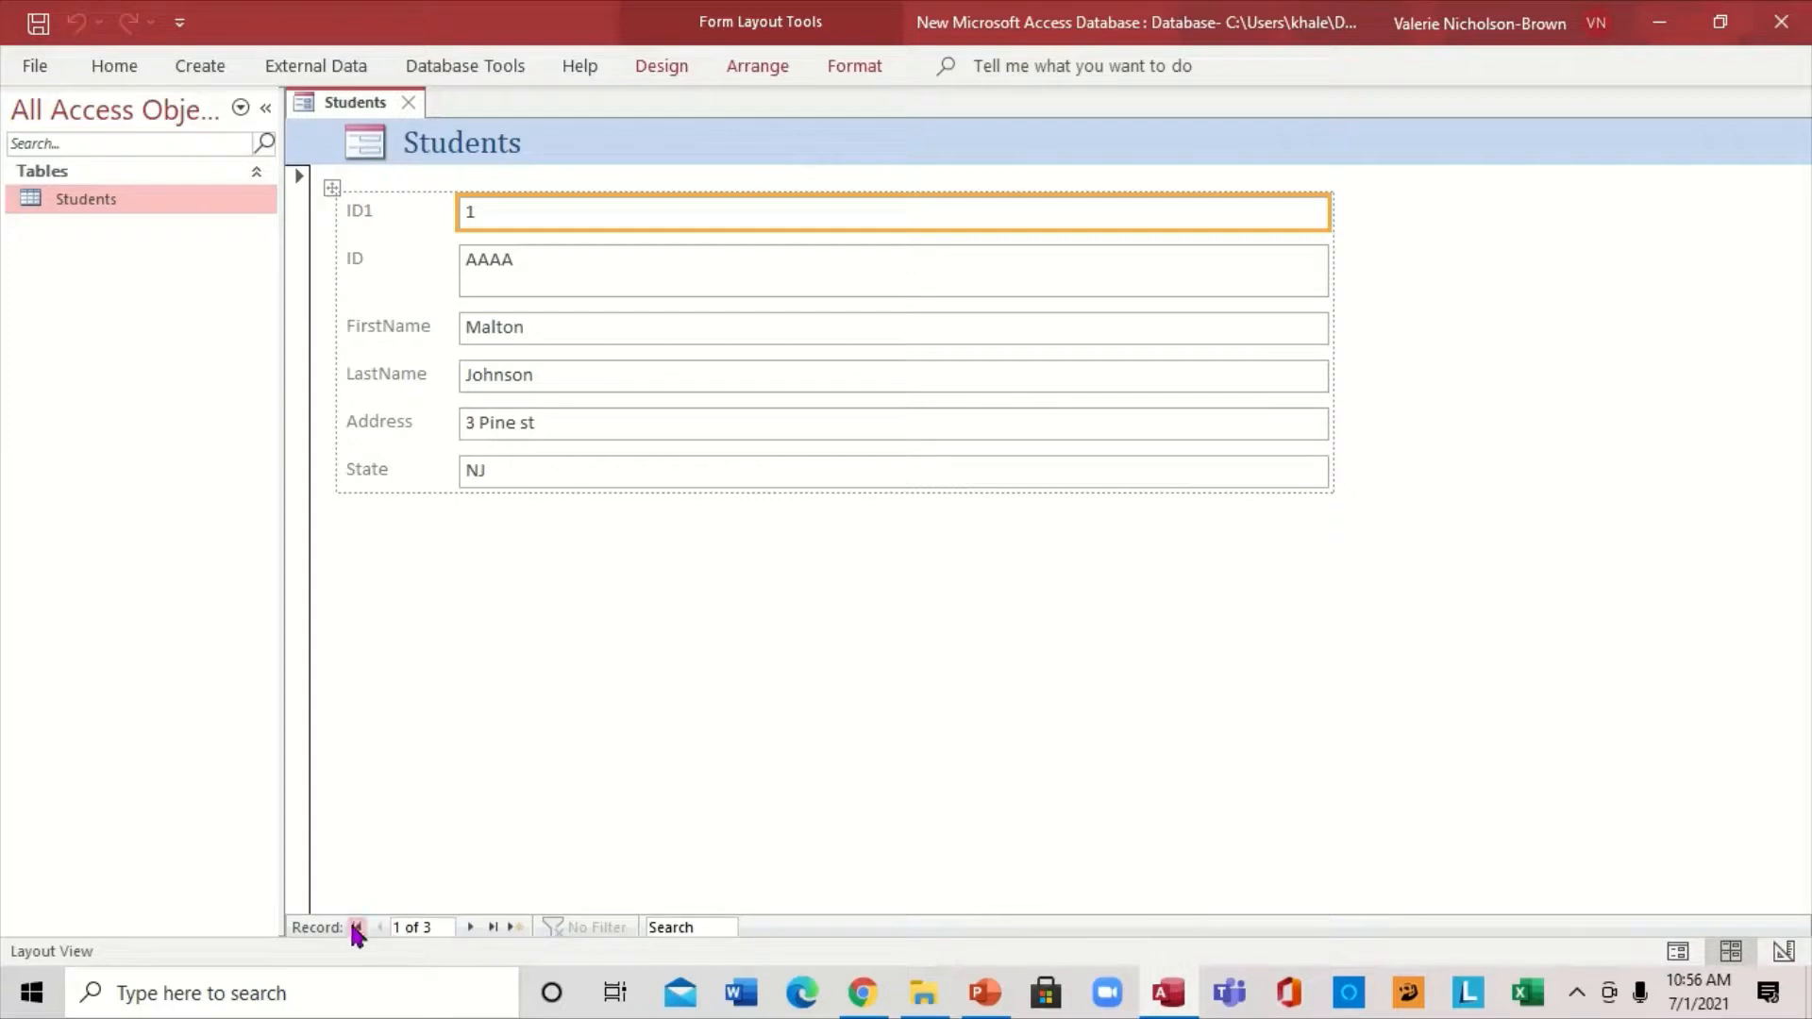
left_click(515, 928)
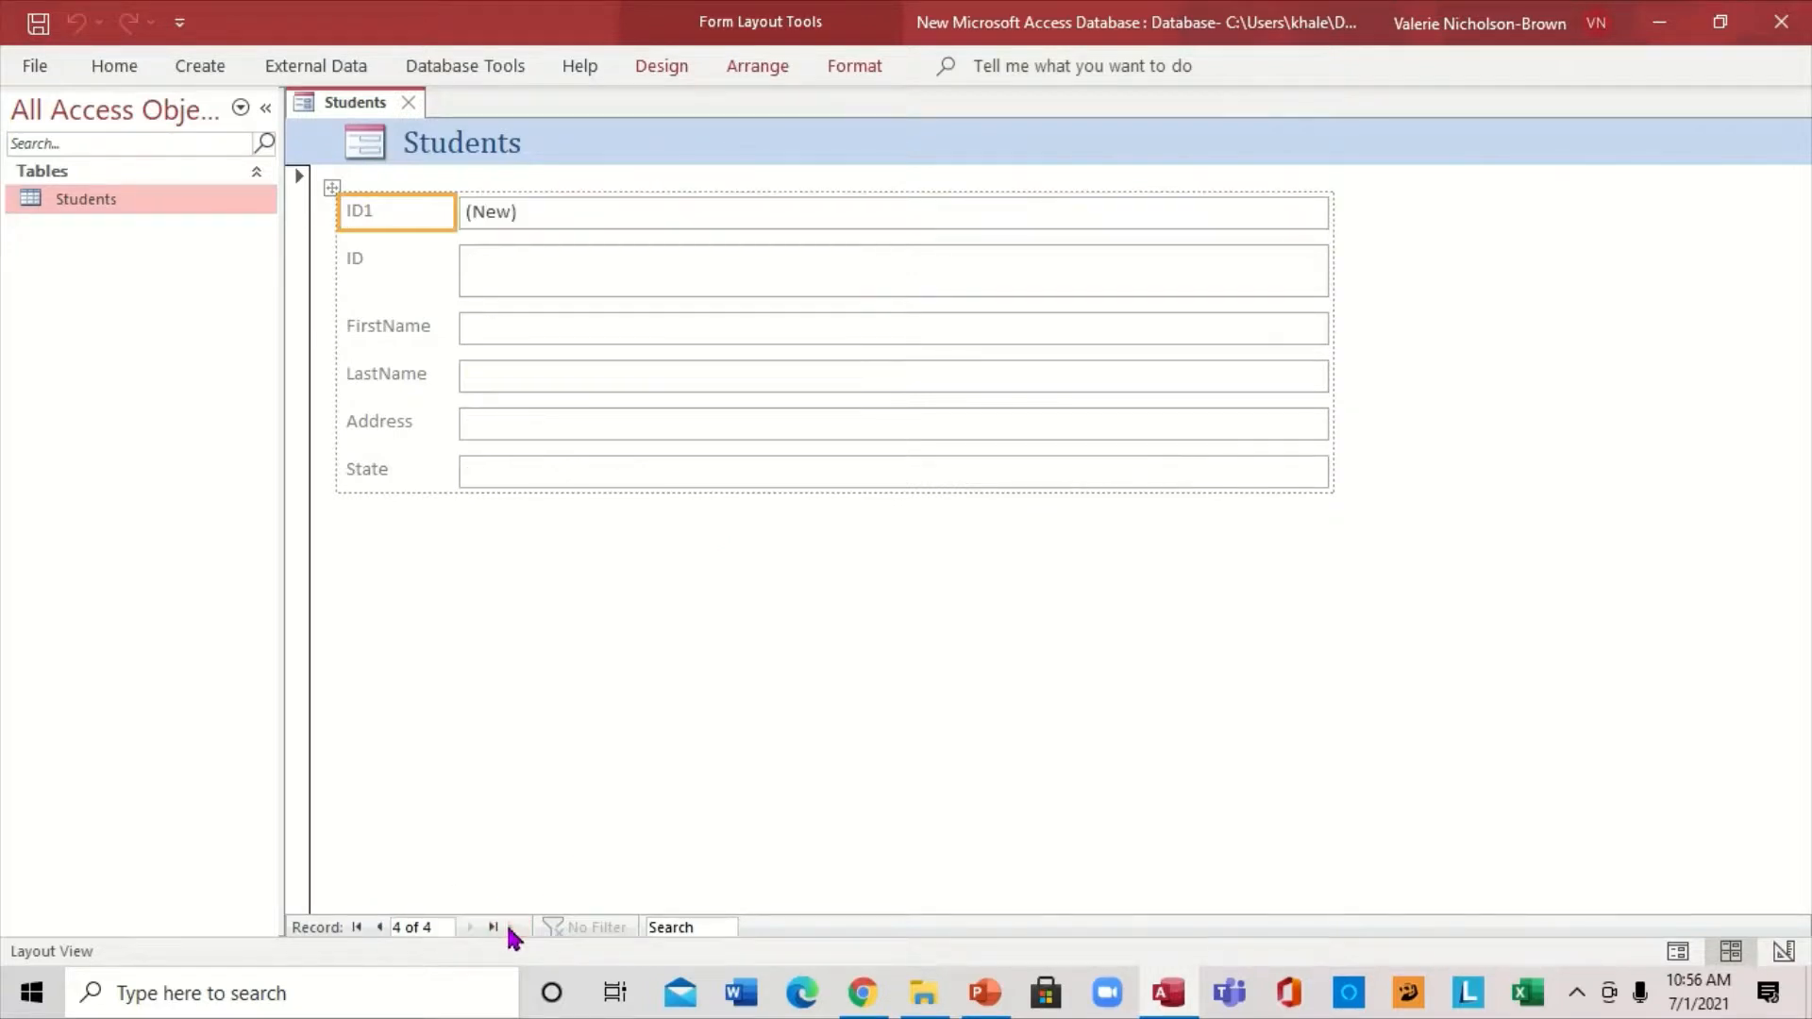
left_click(357, 928)
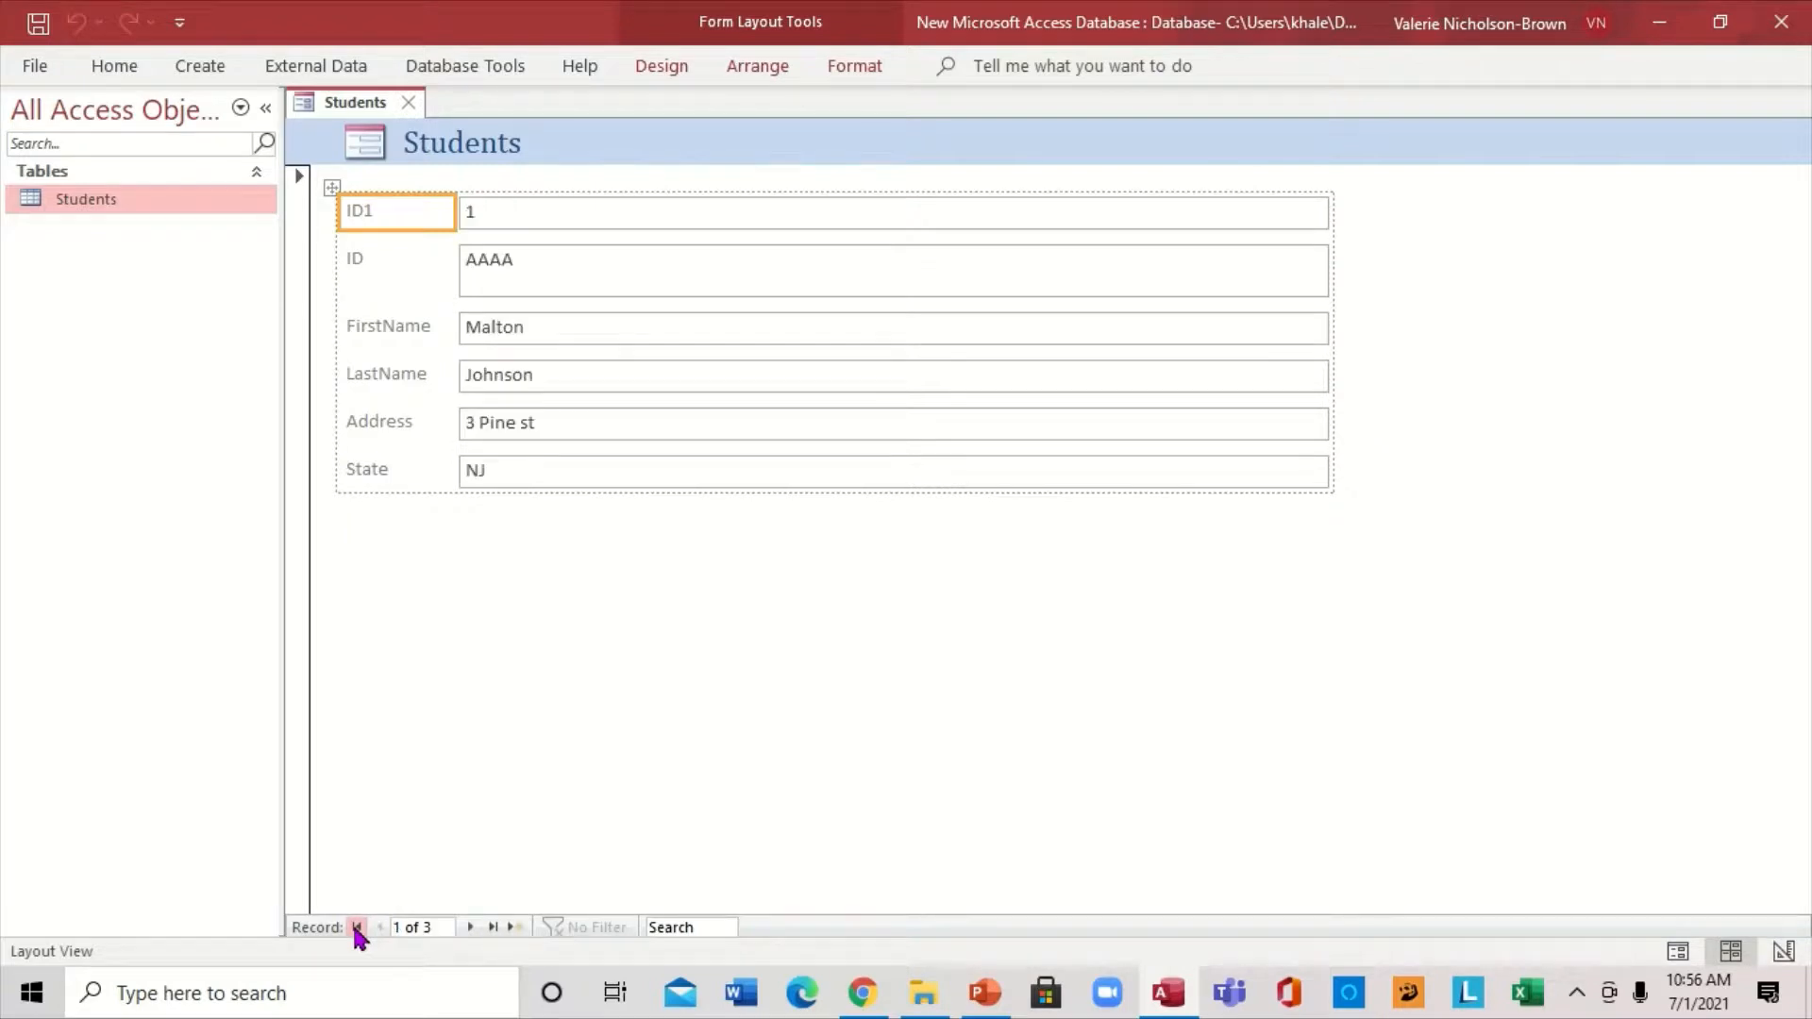
left_click(470, 928)
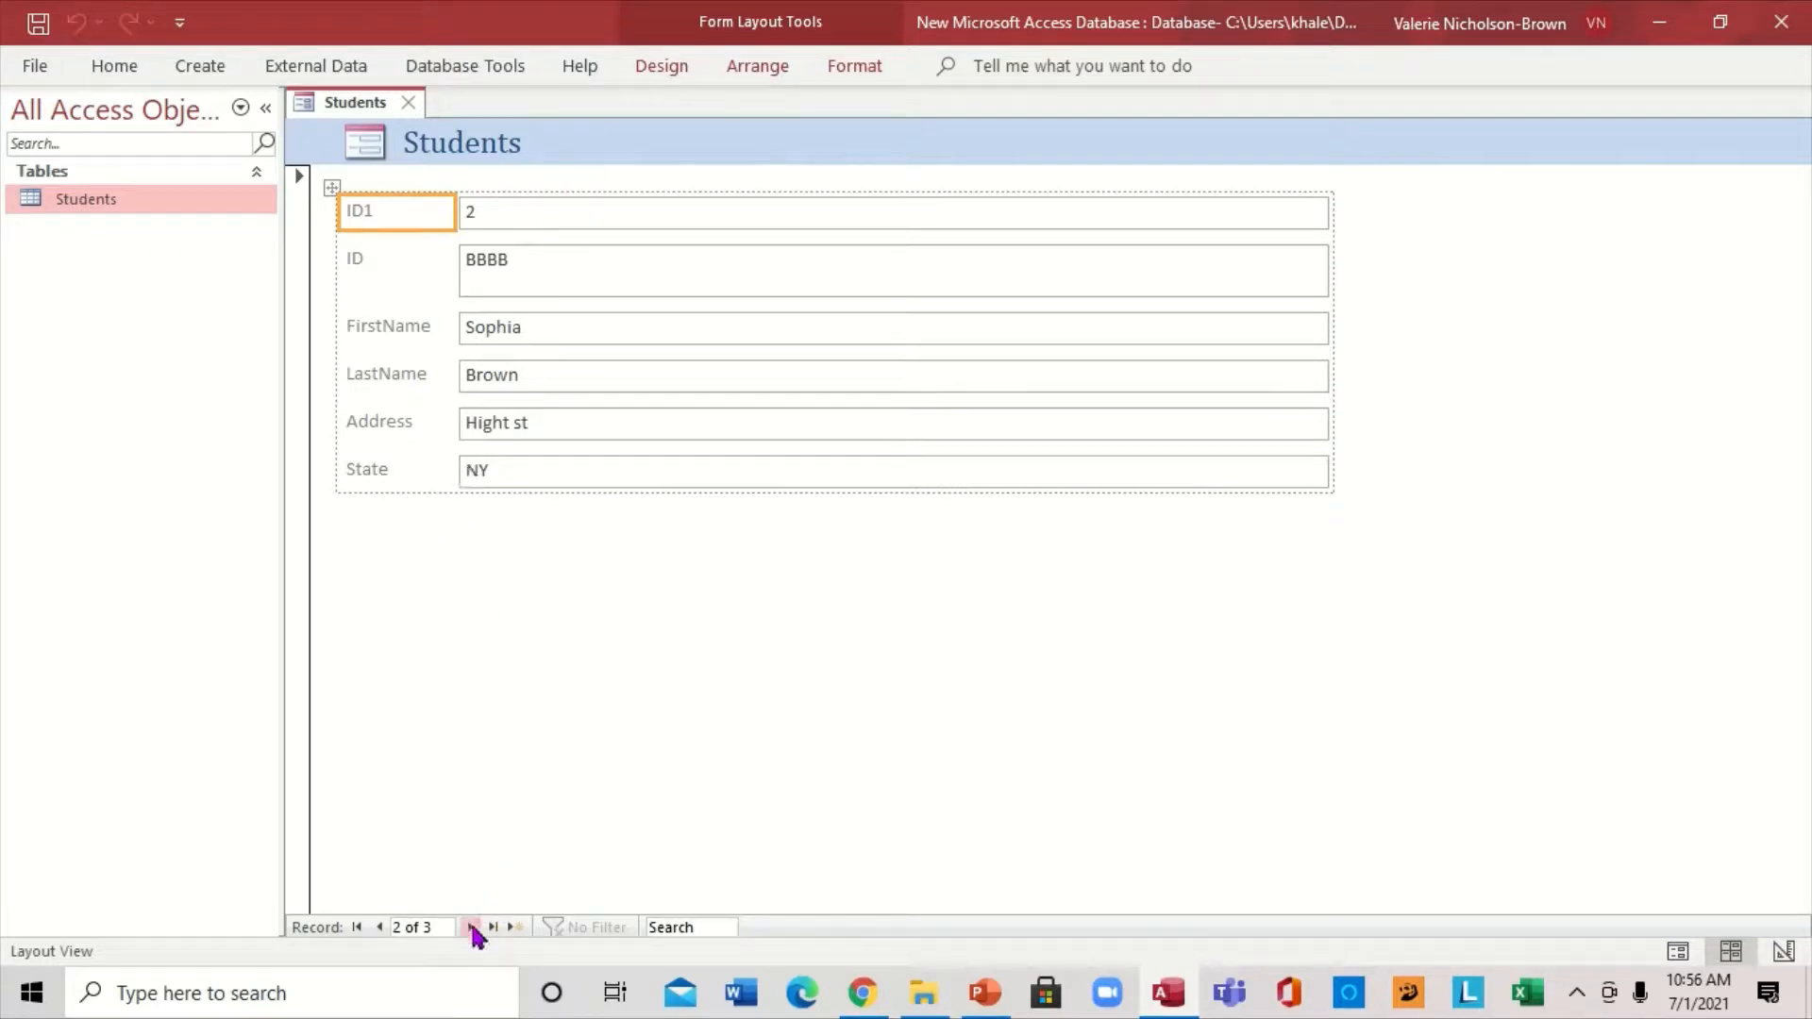
left_click(470, 928)
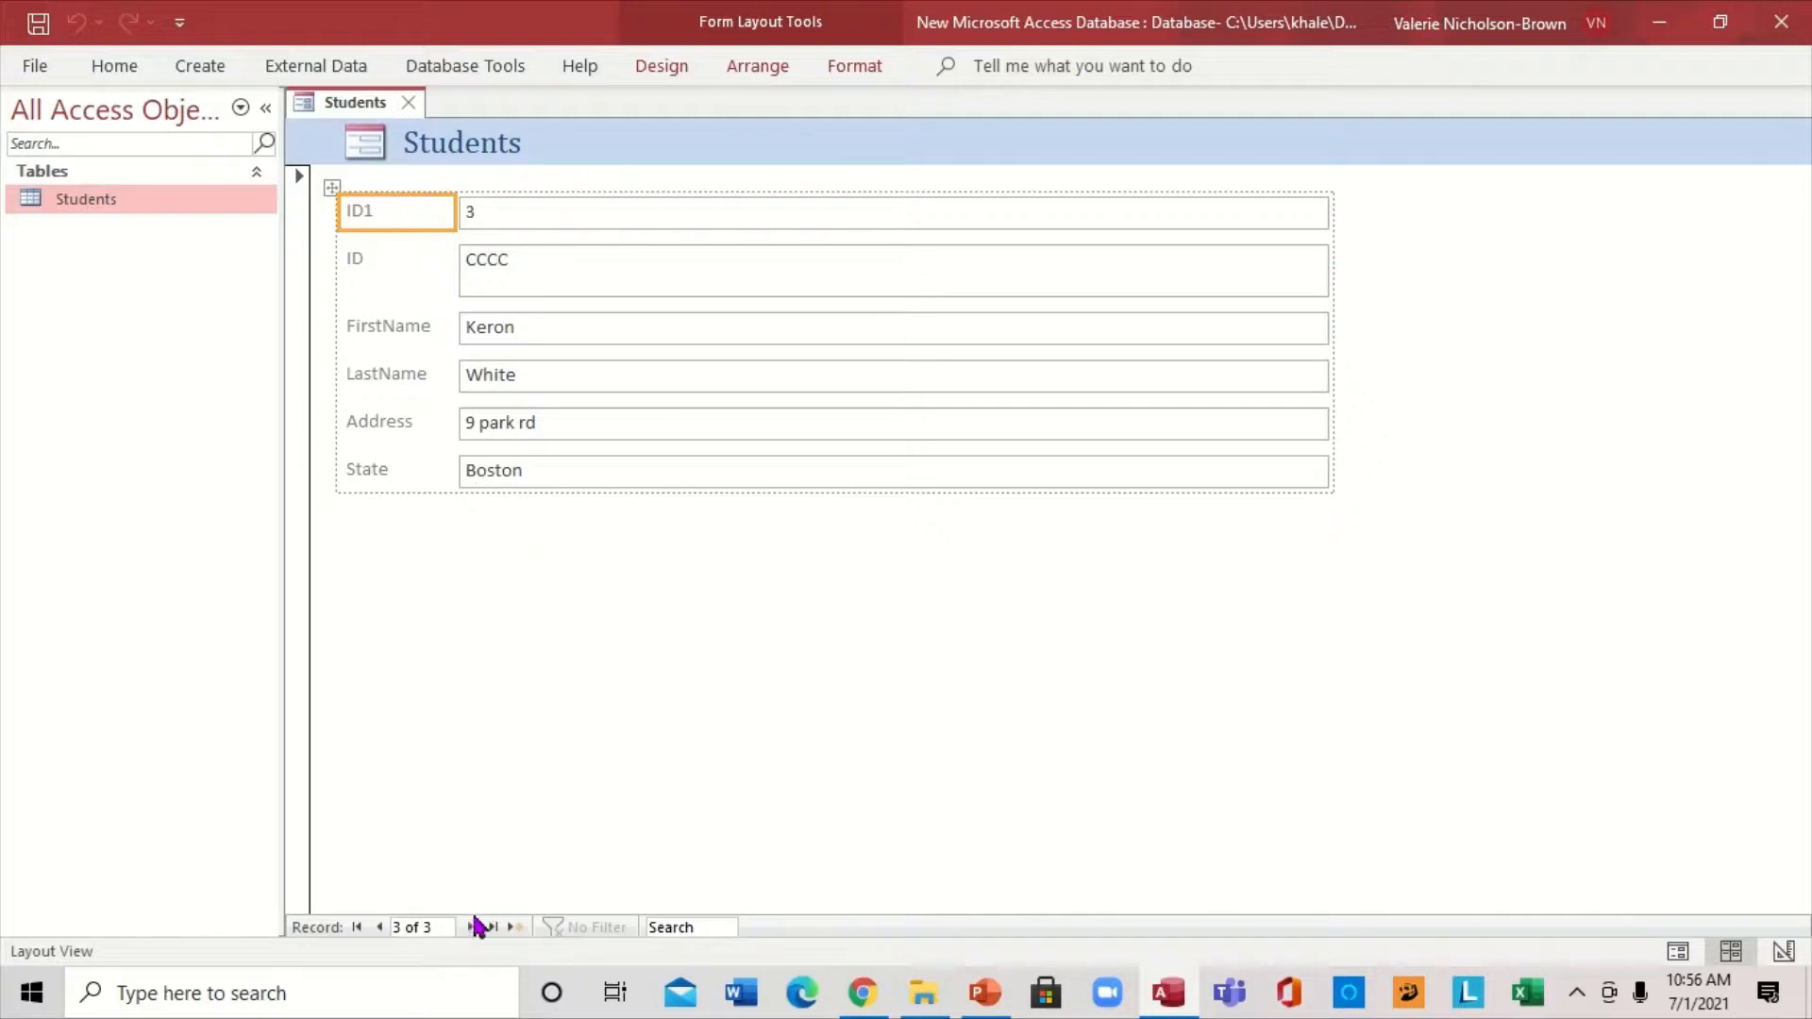
left_click(512, 928)
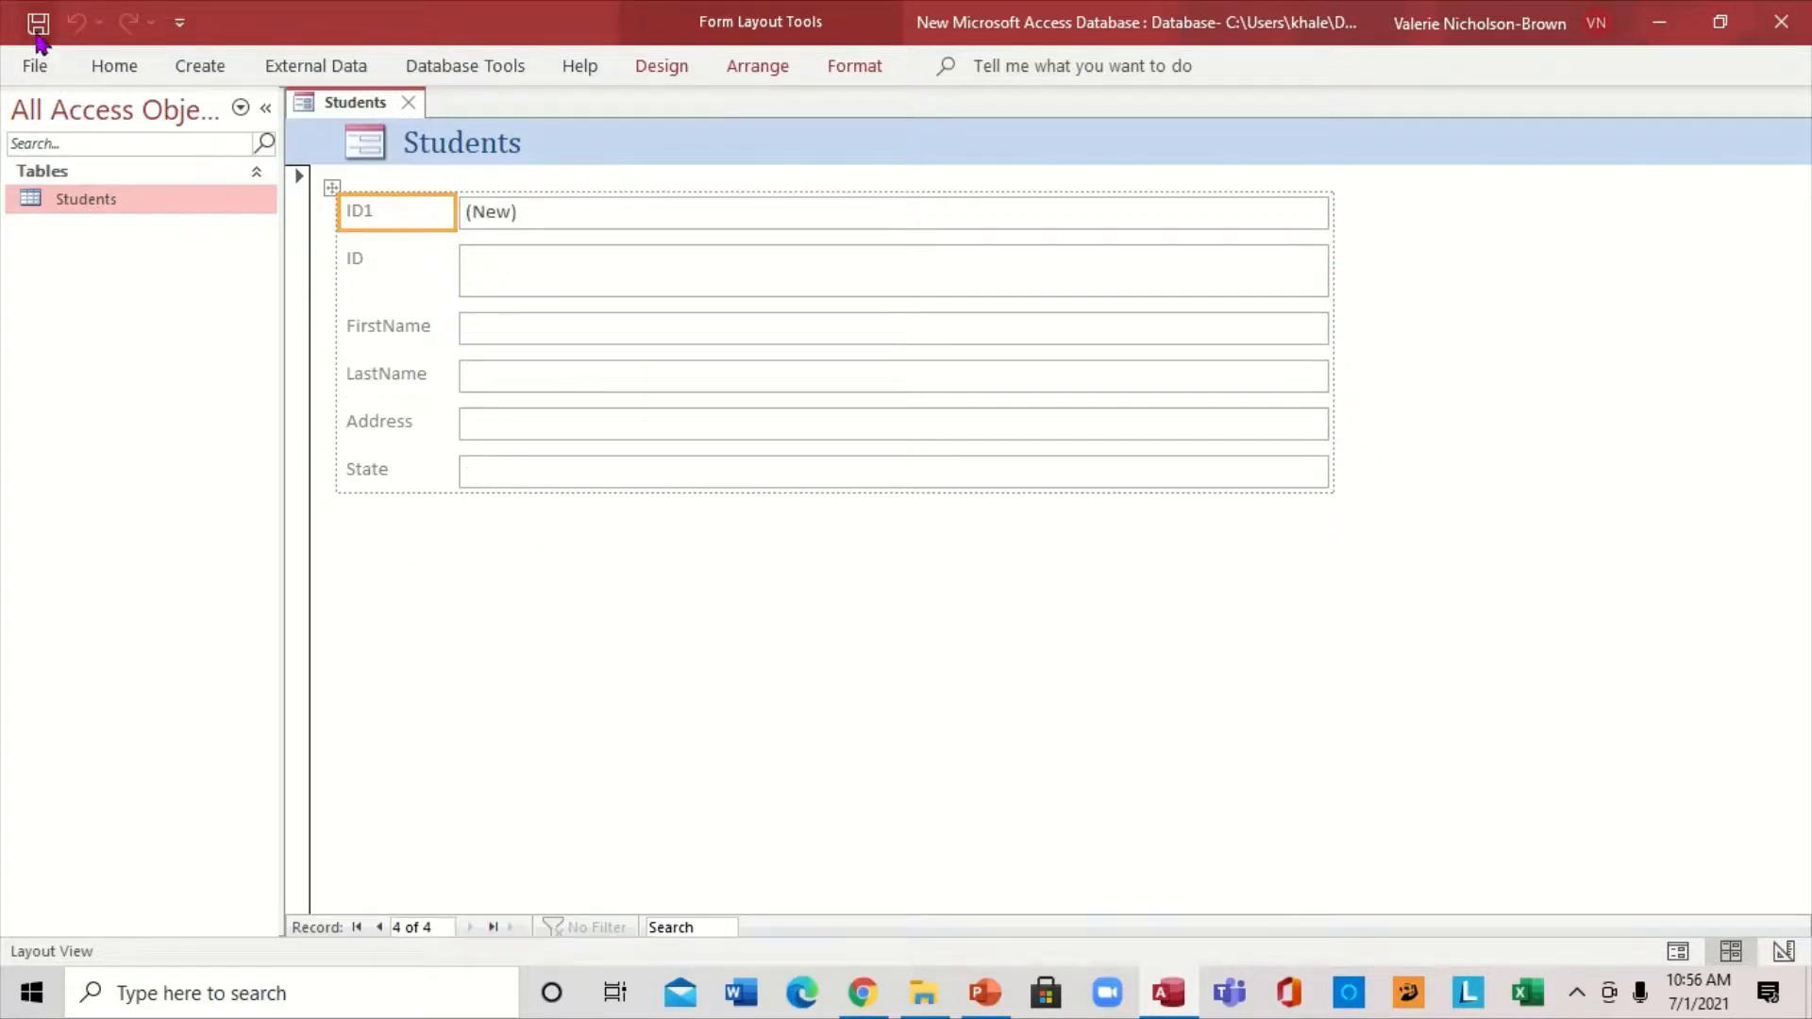
Step: Close the form, saving it as Students form, and reopen it briefly to check it
left_click(410, 104)
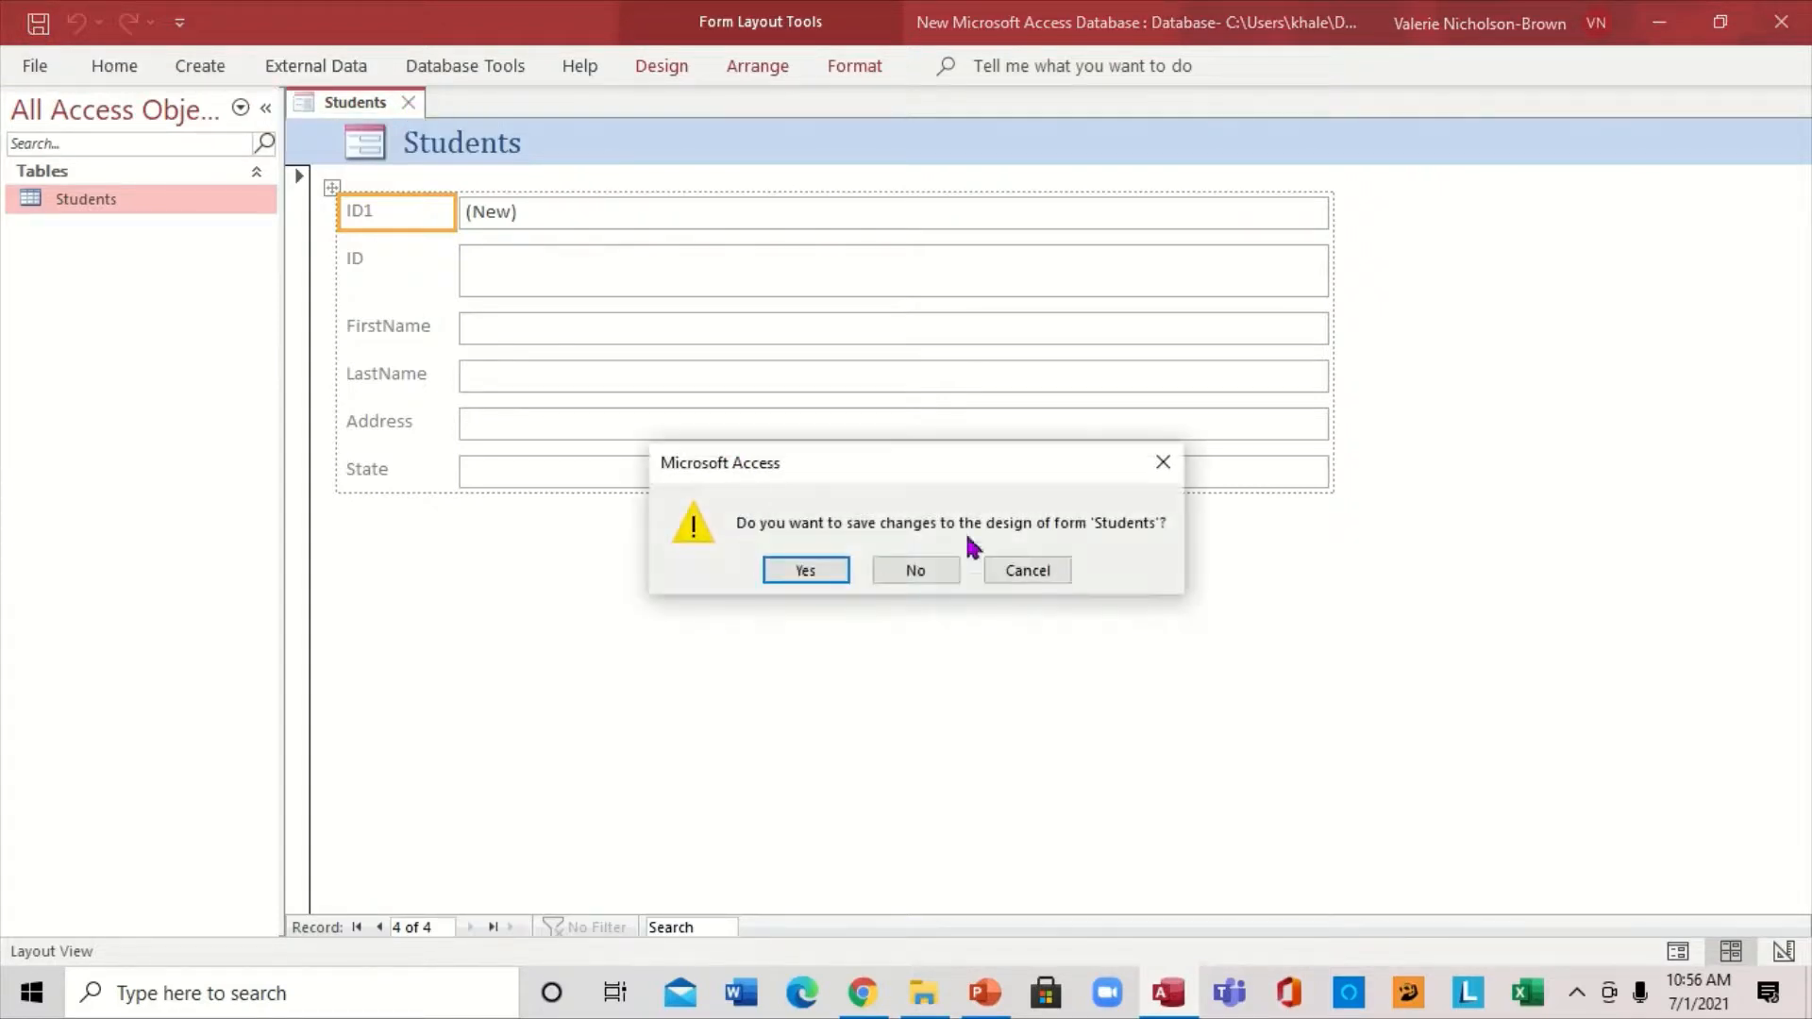
left_click(809, 575)
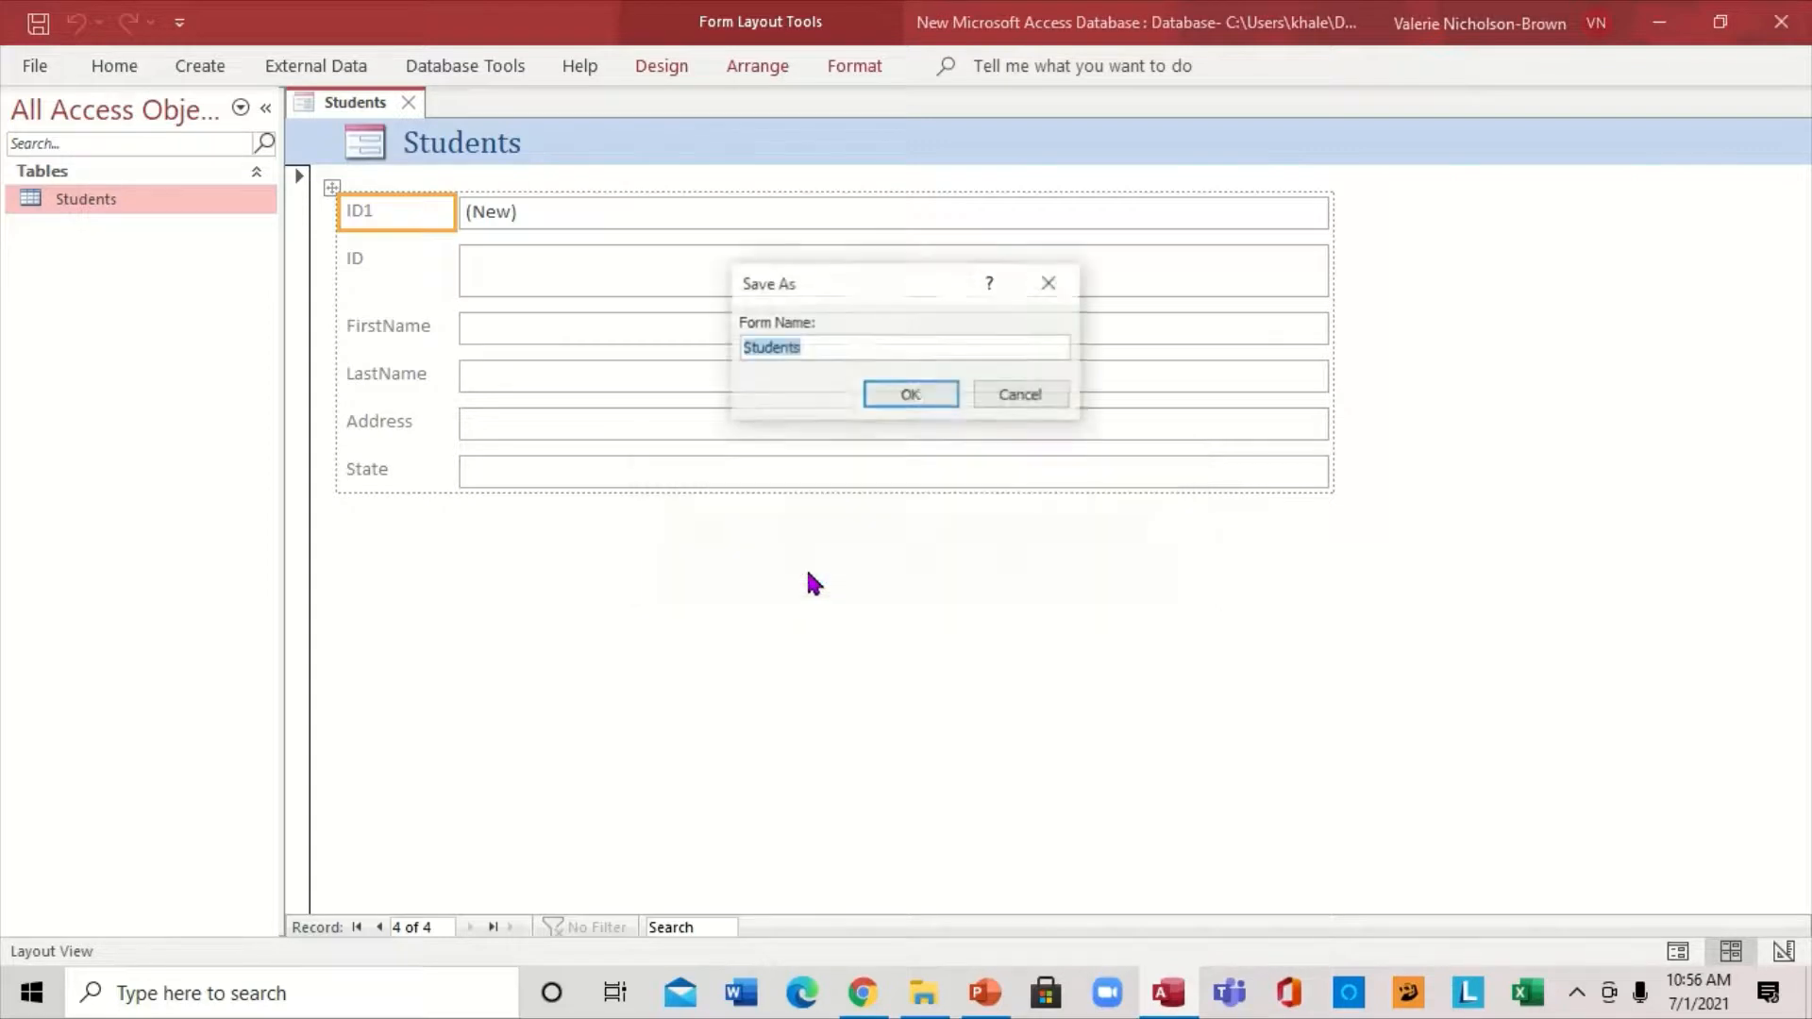
left_click(818, 349)
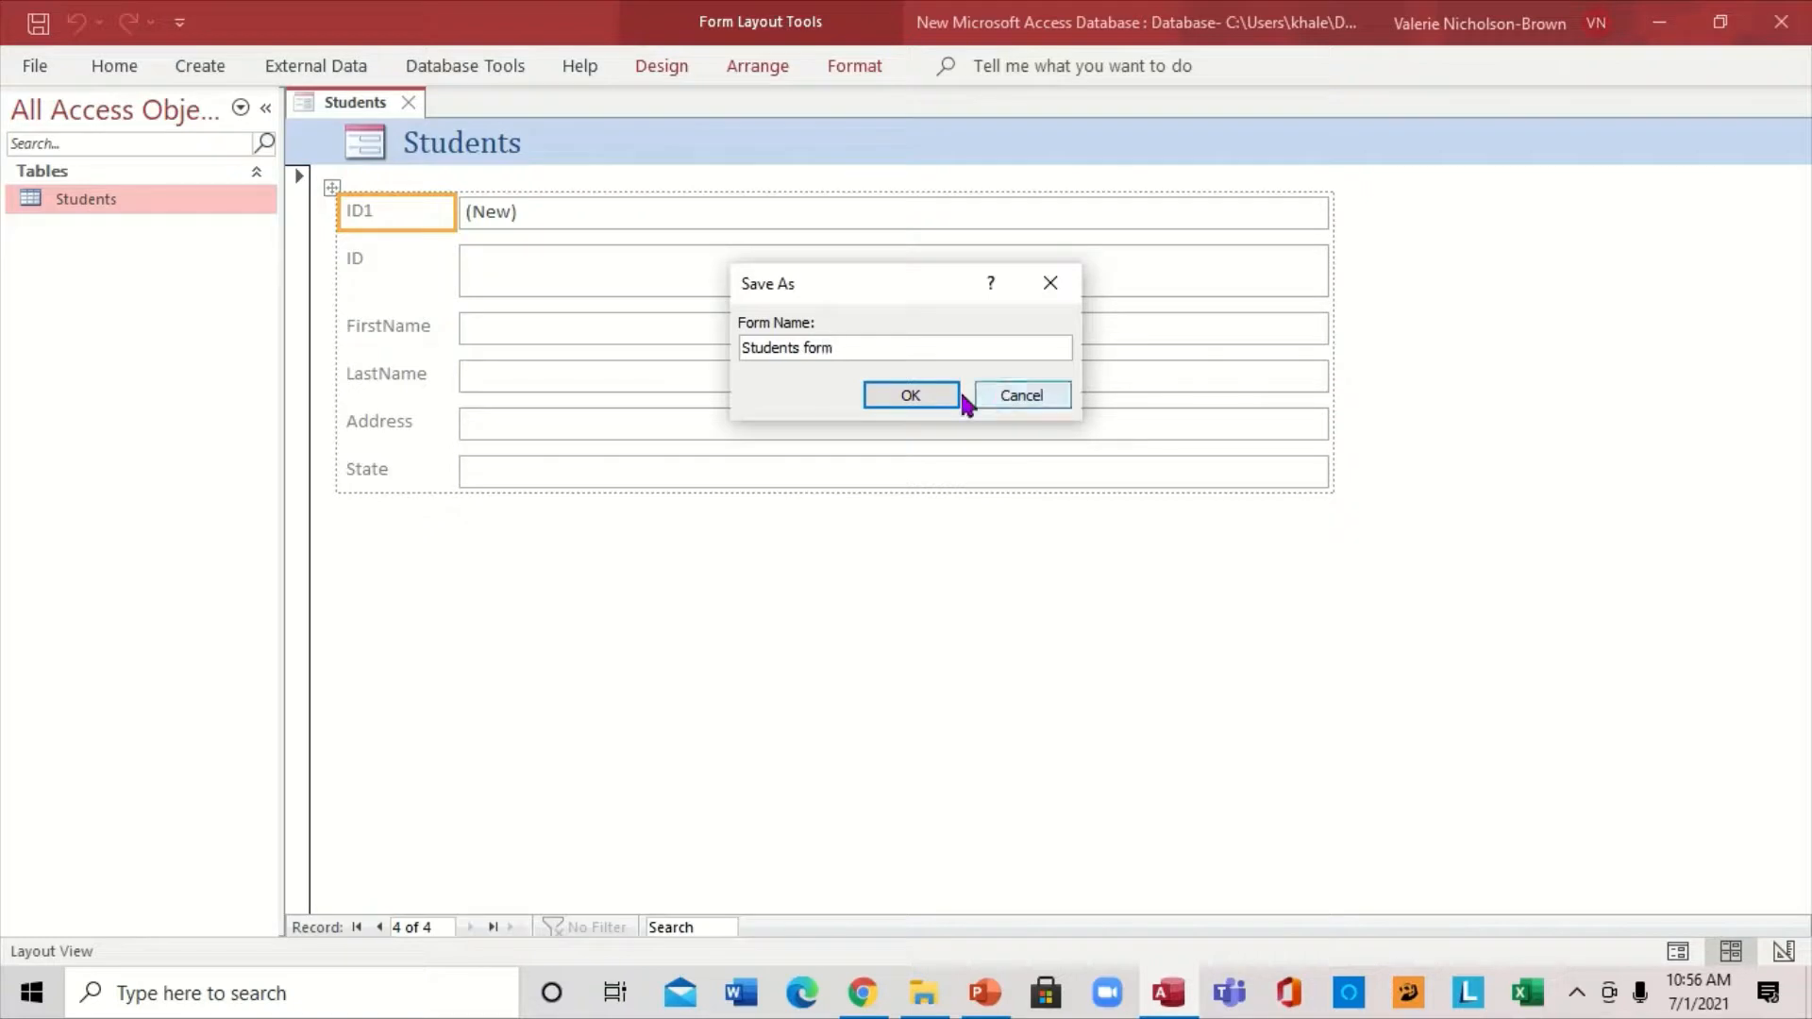
left_click(927, 398)
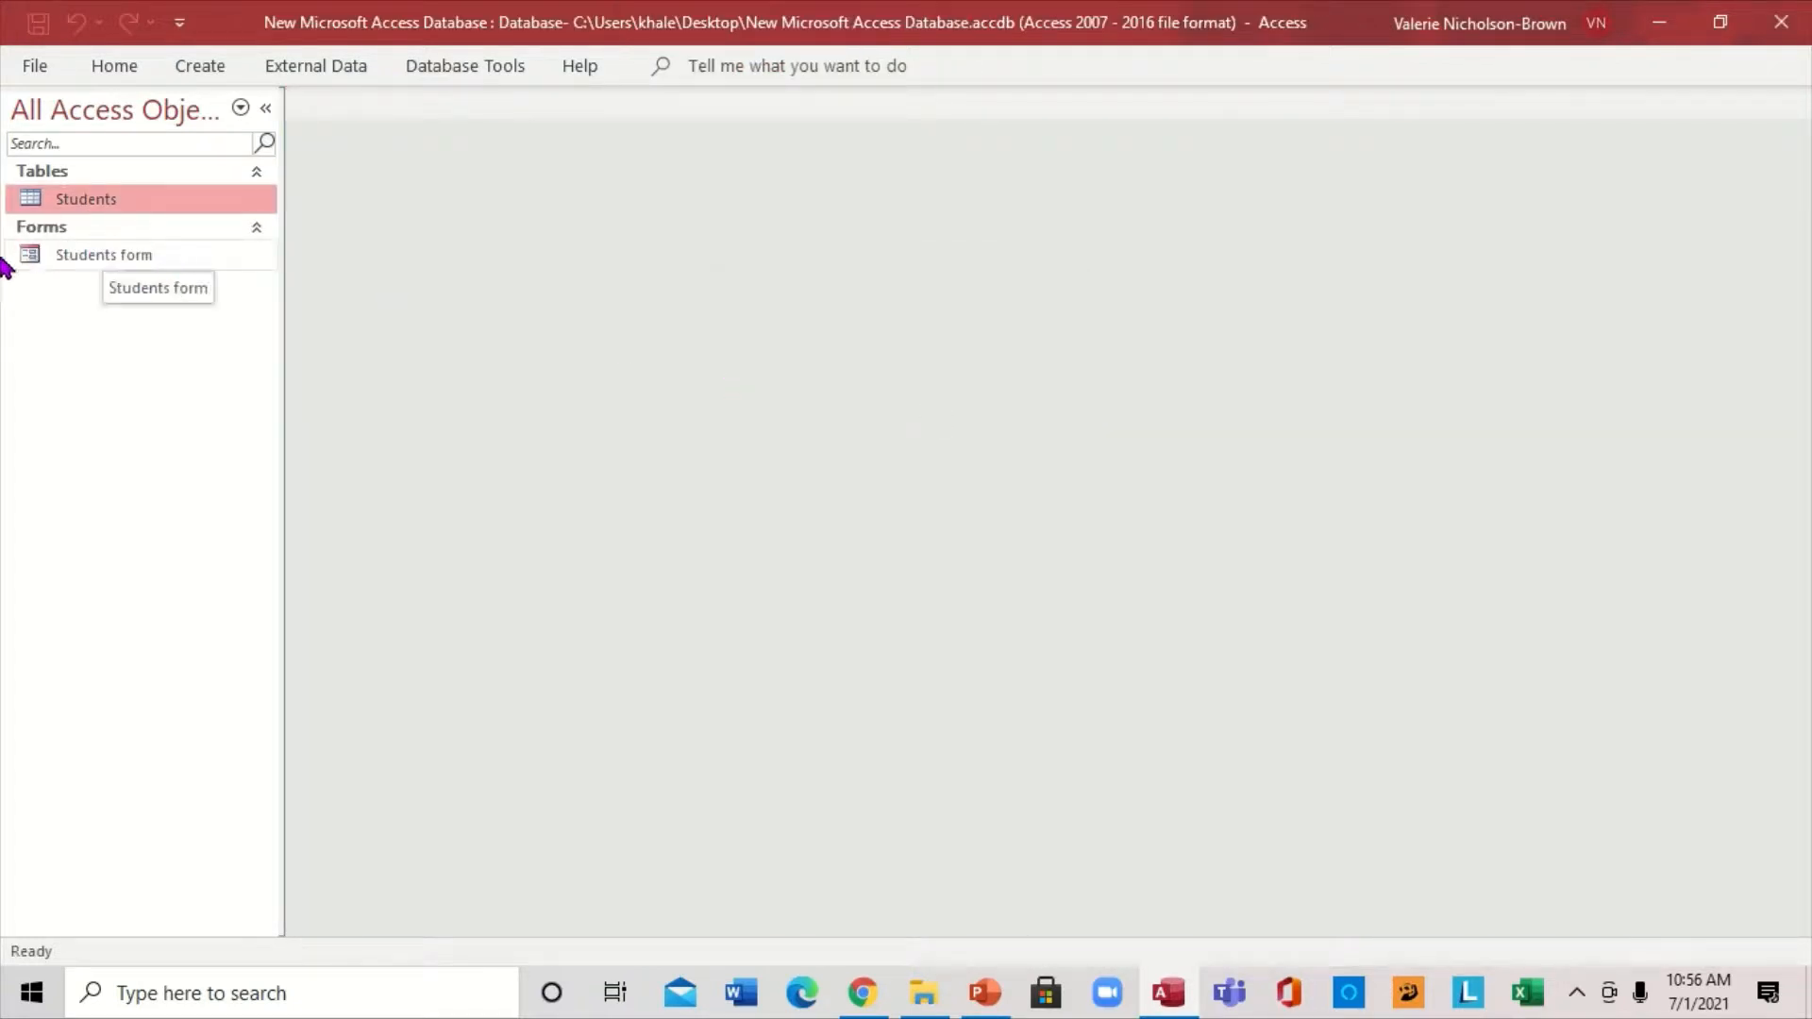
double_click(105, 255)
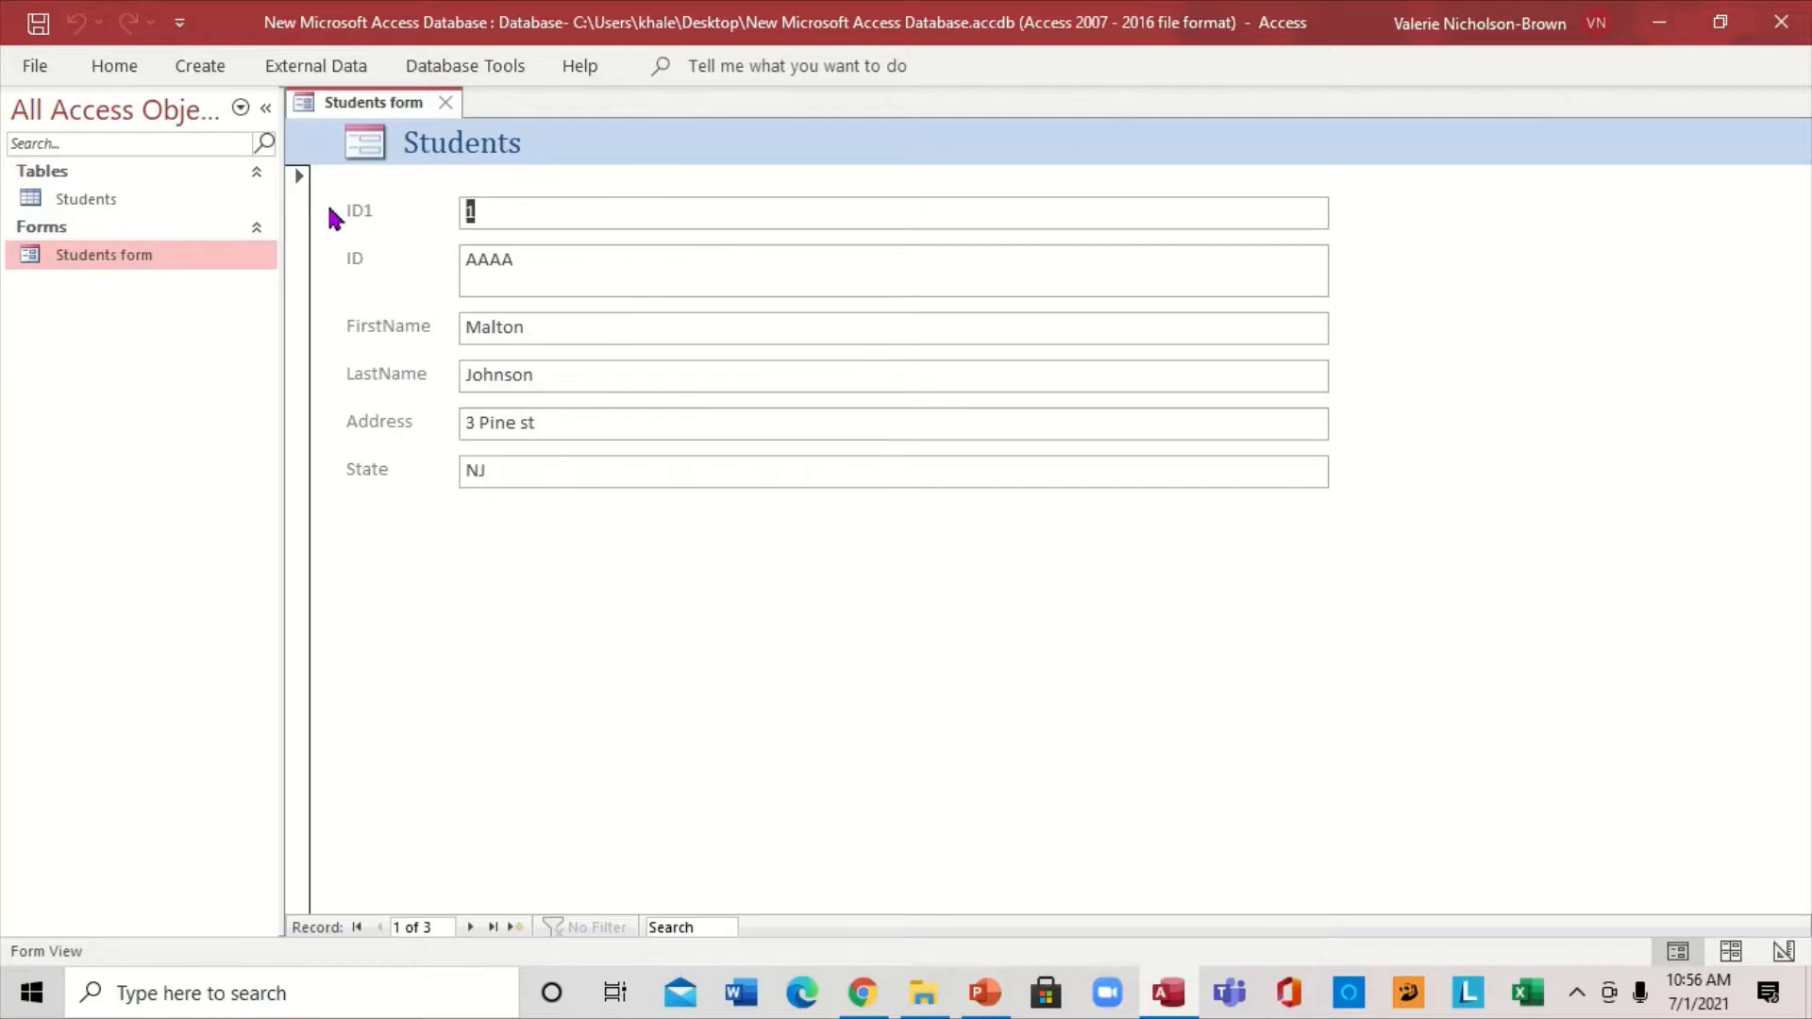
left_click(446, 104)
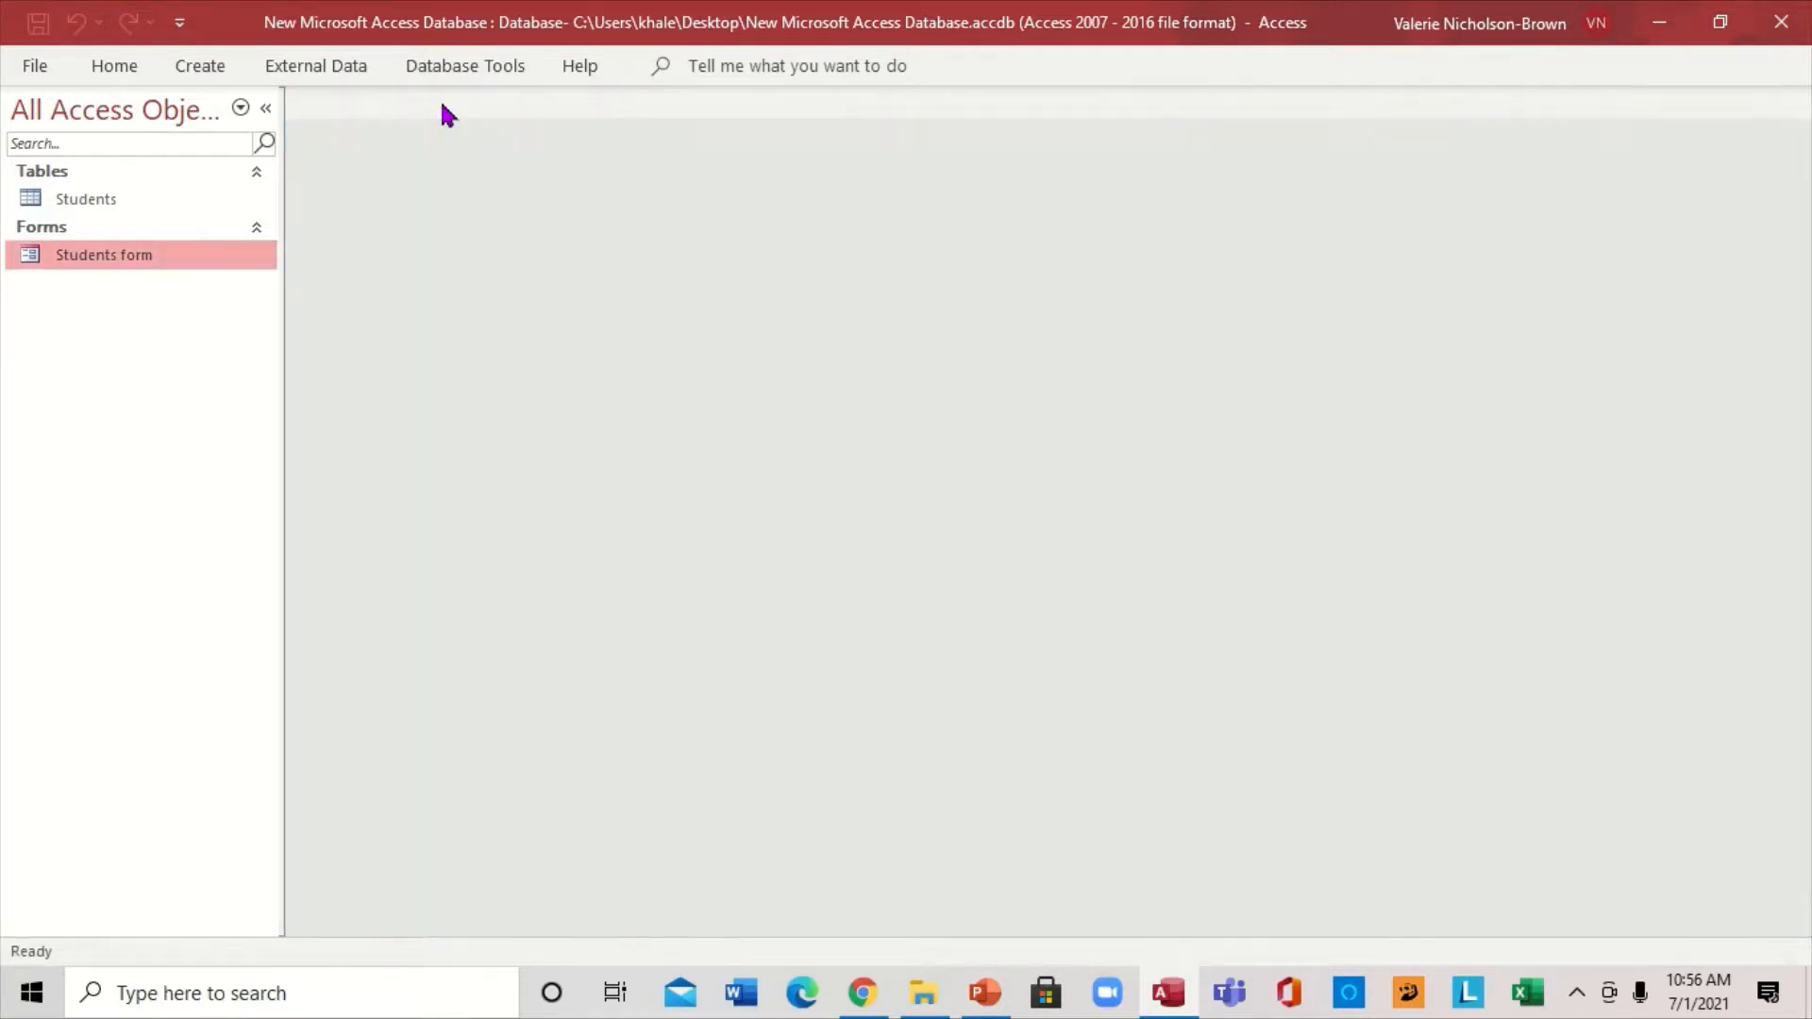
left_click(194, 68)
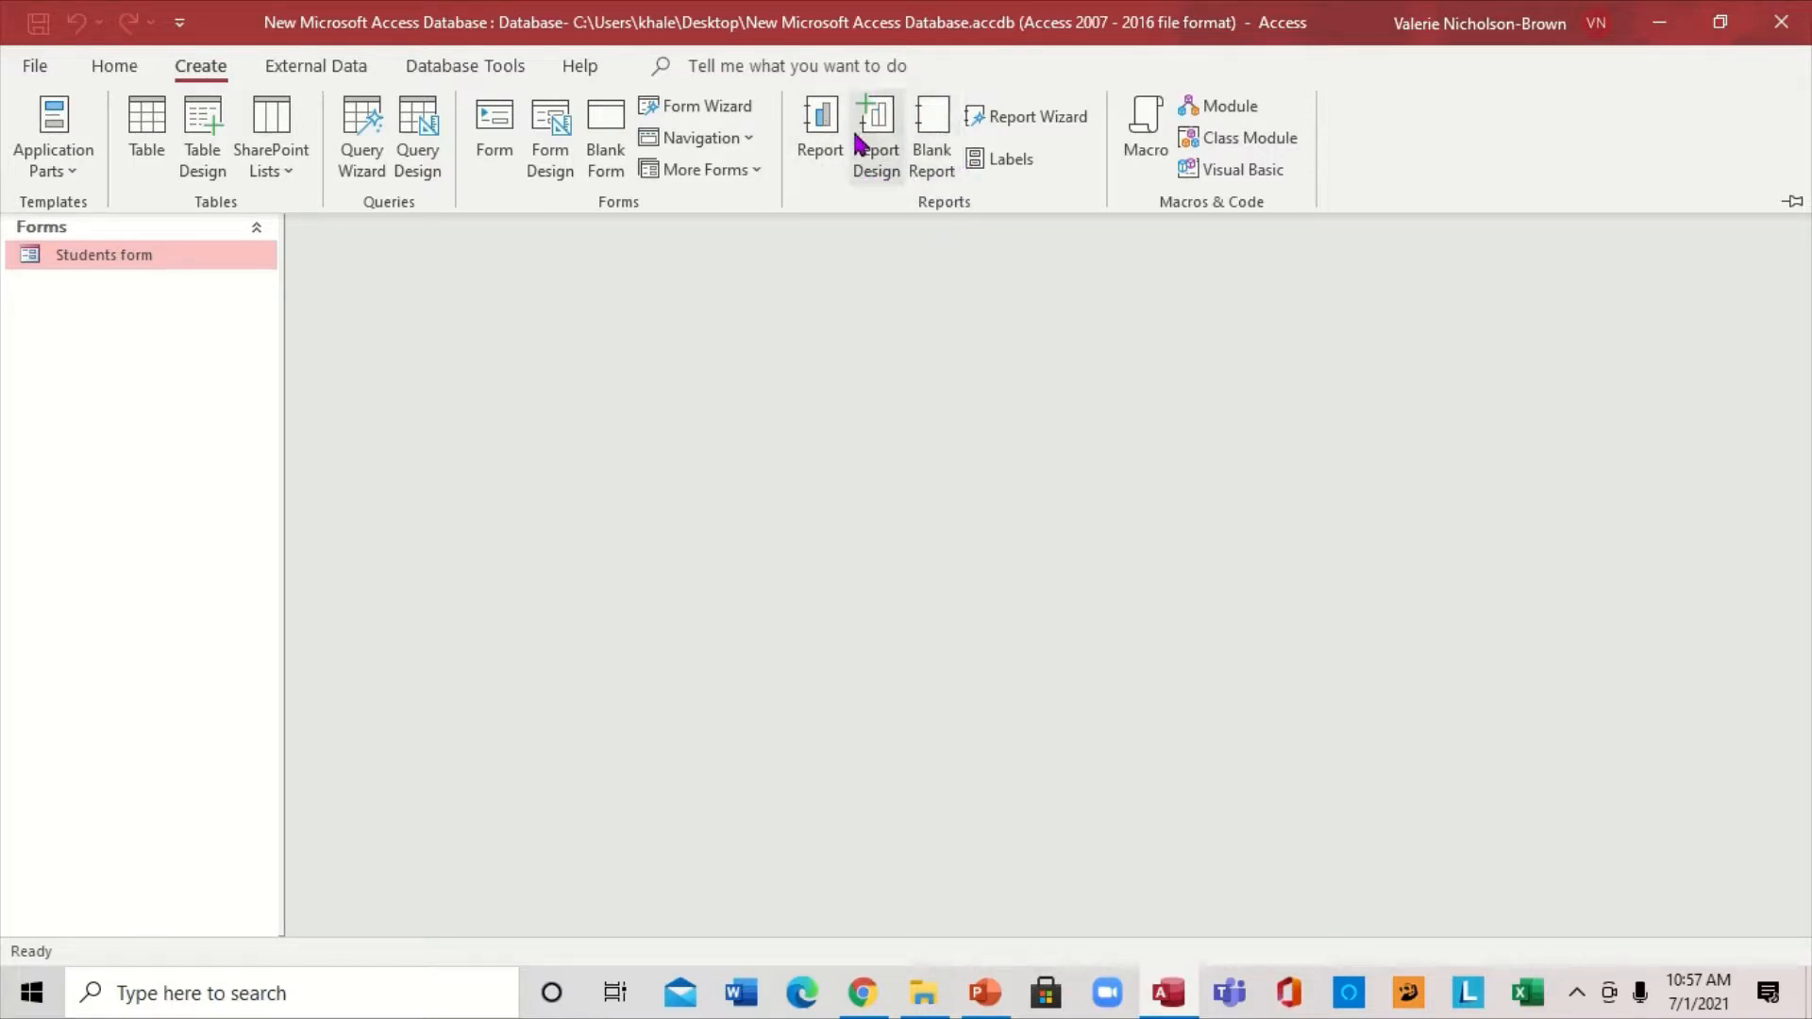
left_click(820, 121)
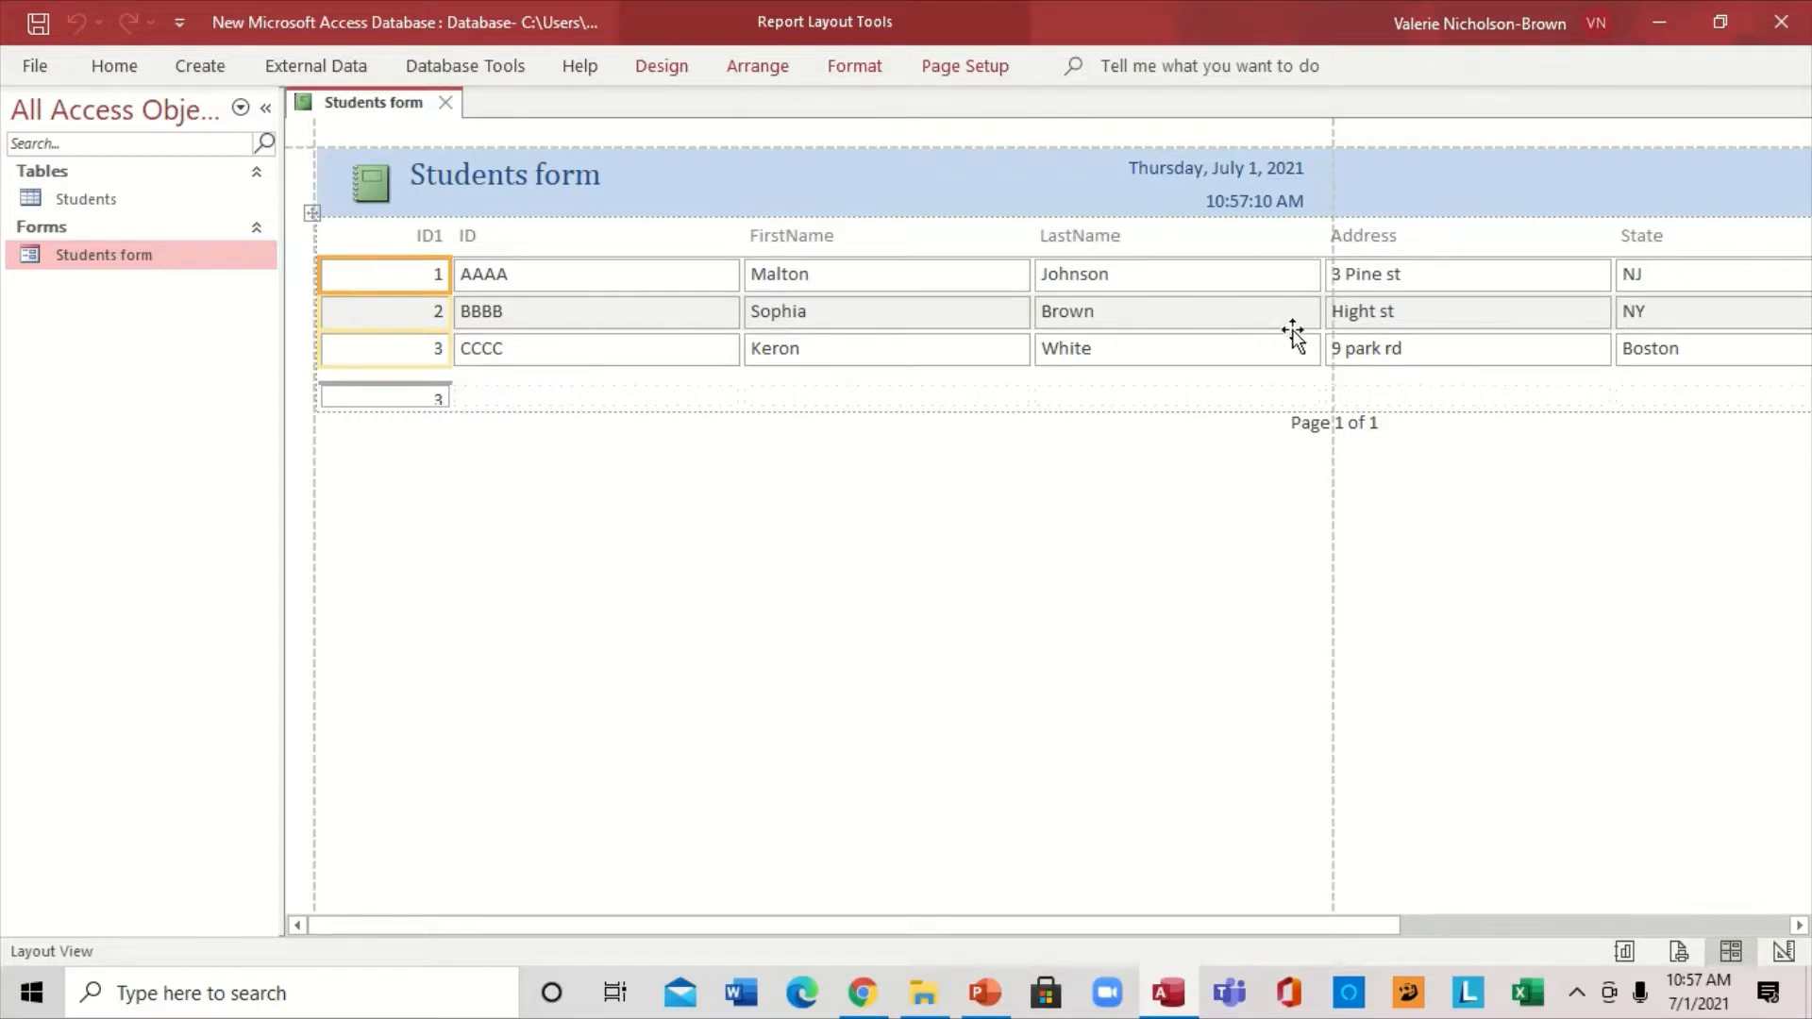
left_click(605, 274)
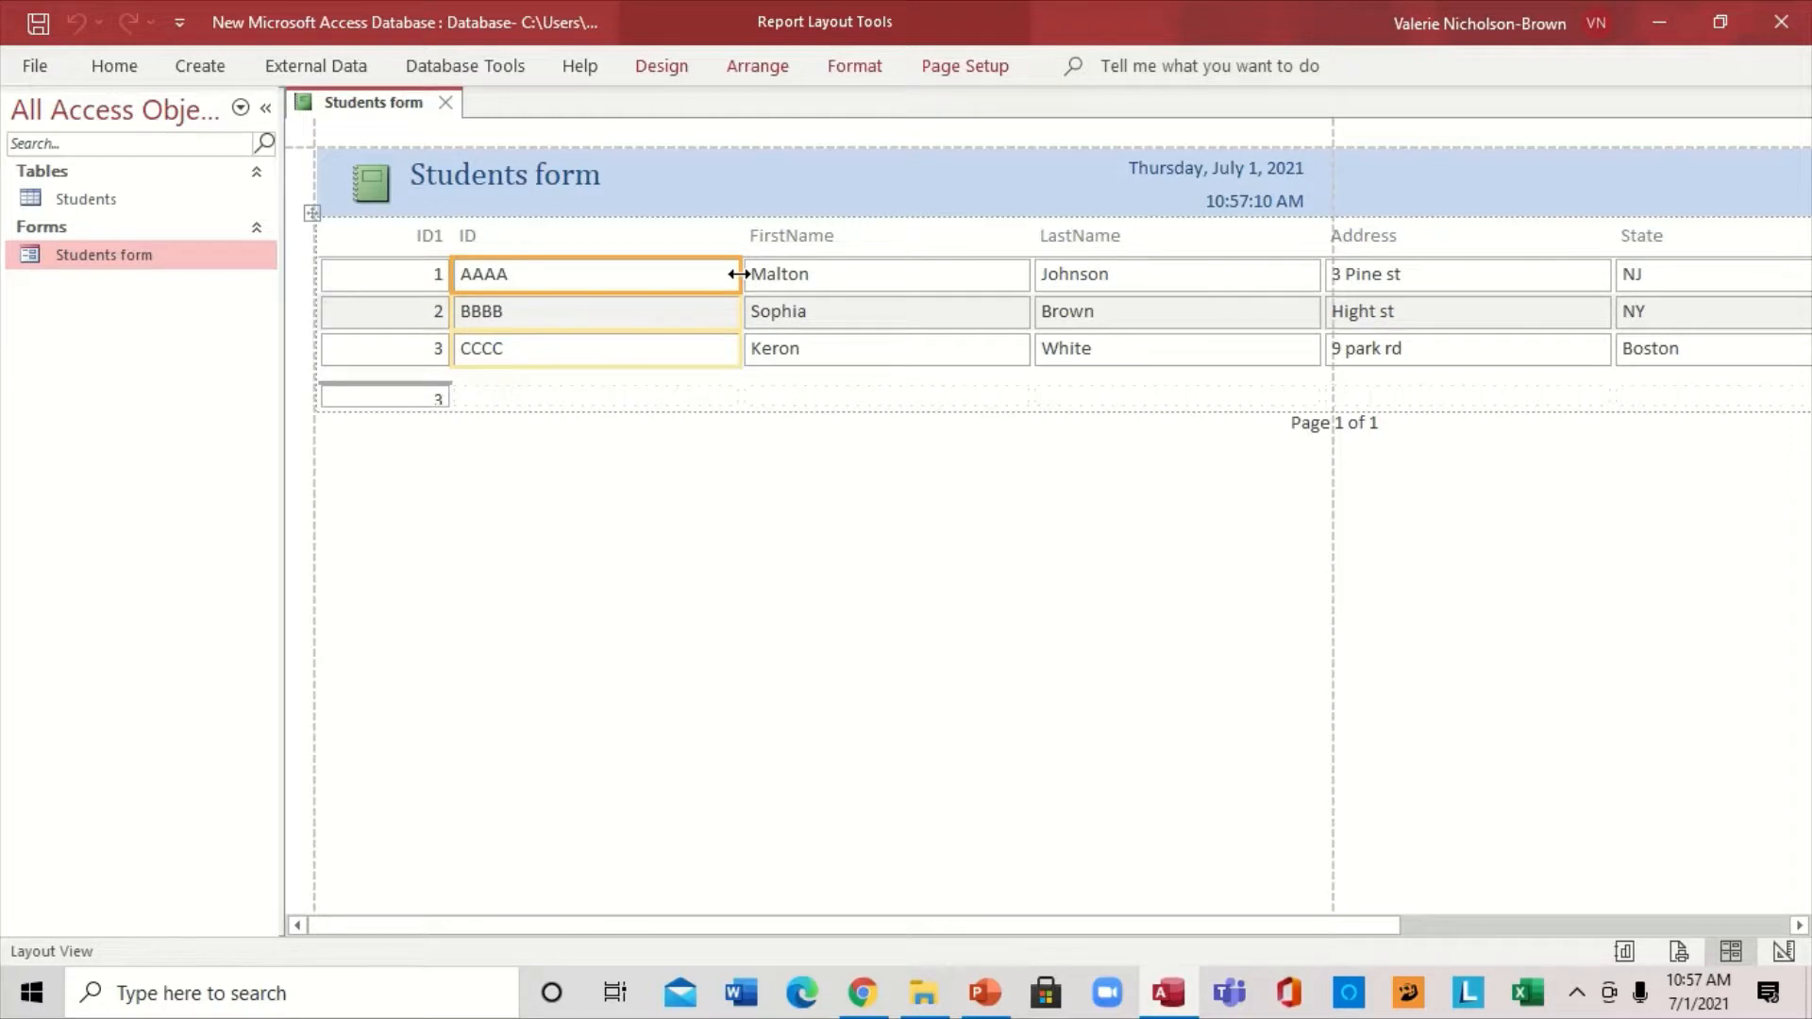
left_click_drag(739, 274, 605, 268)
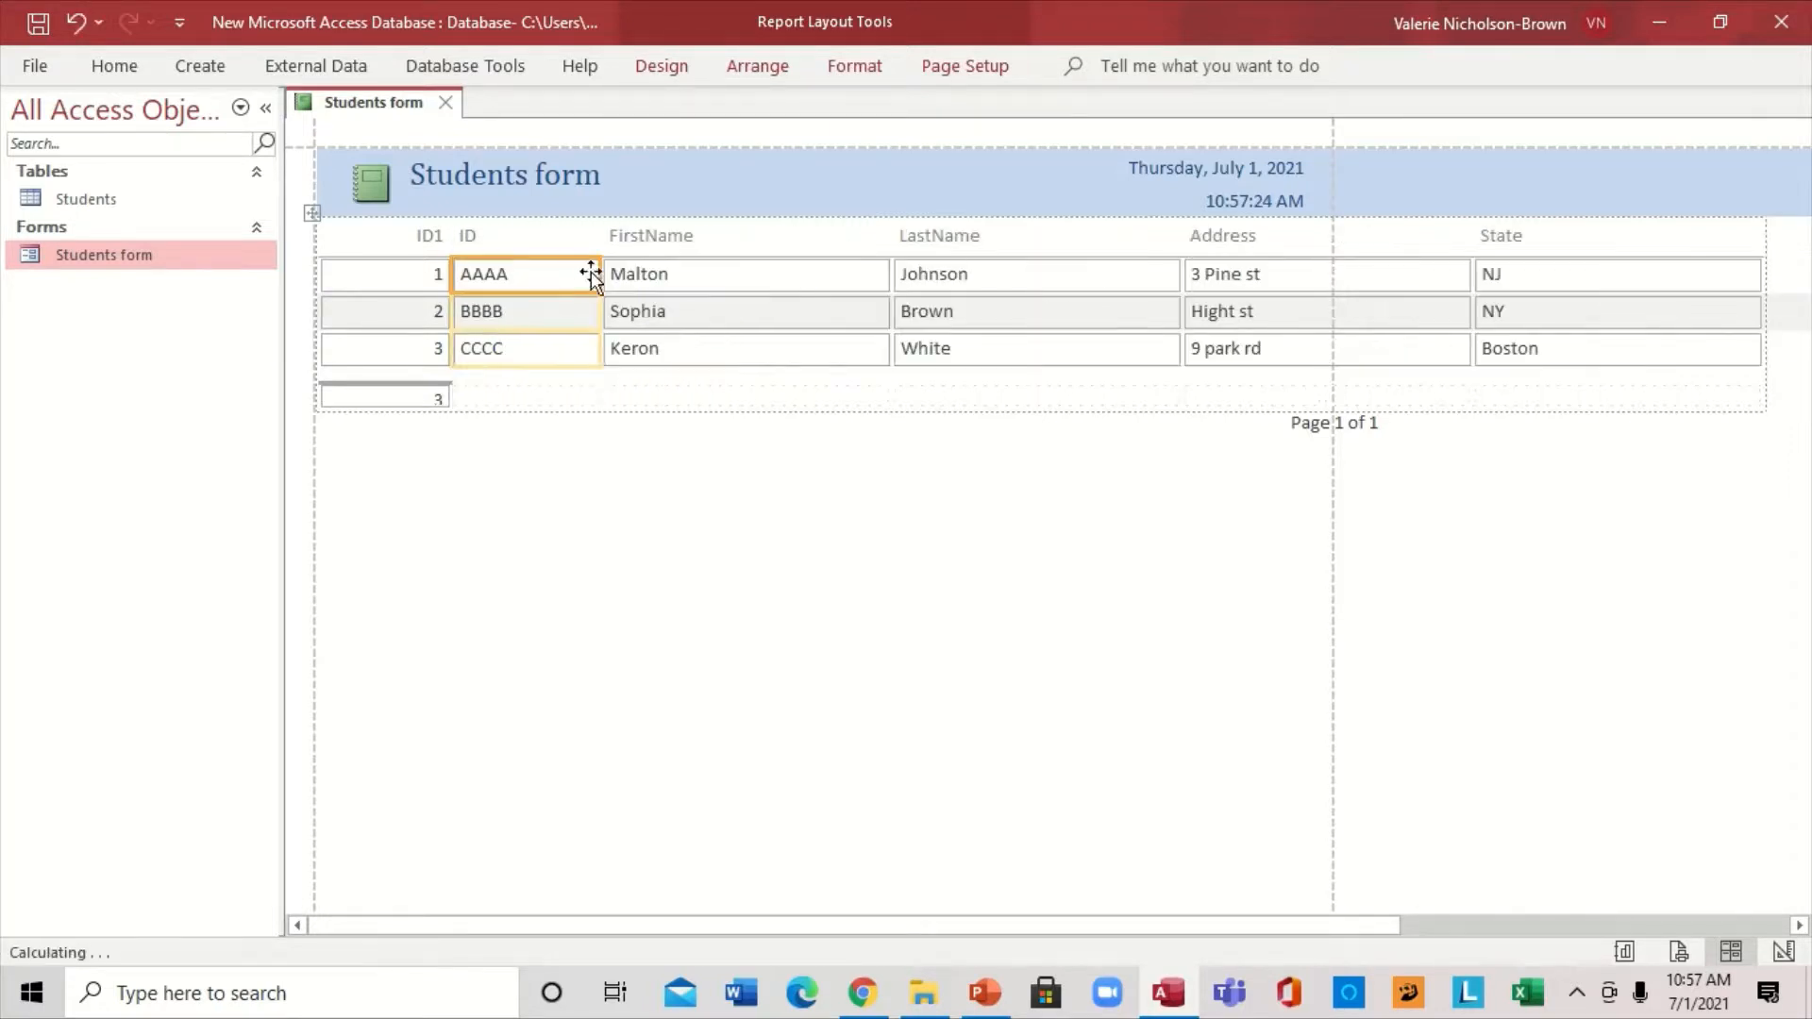
left_click(780, 285)
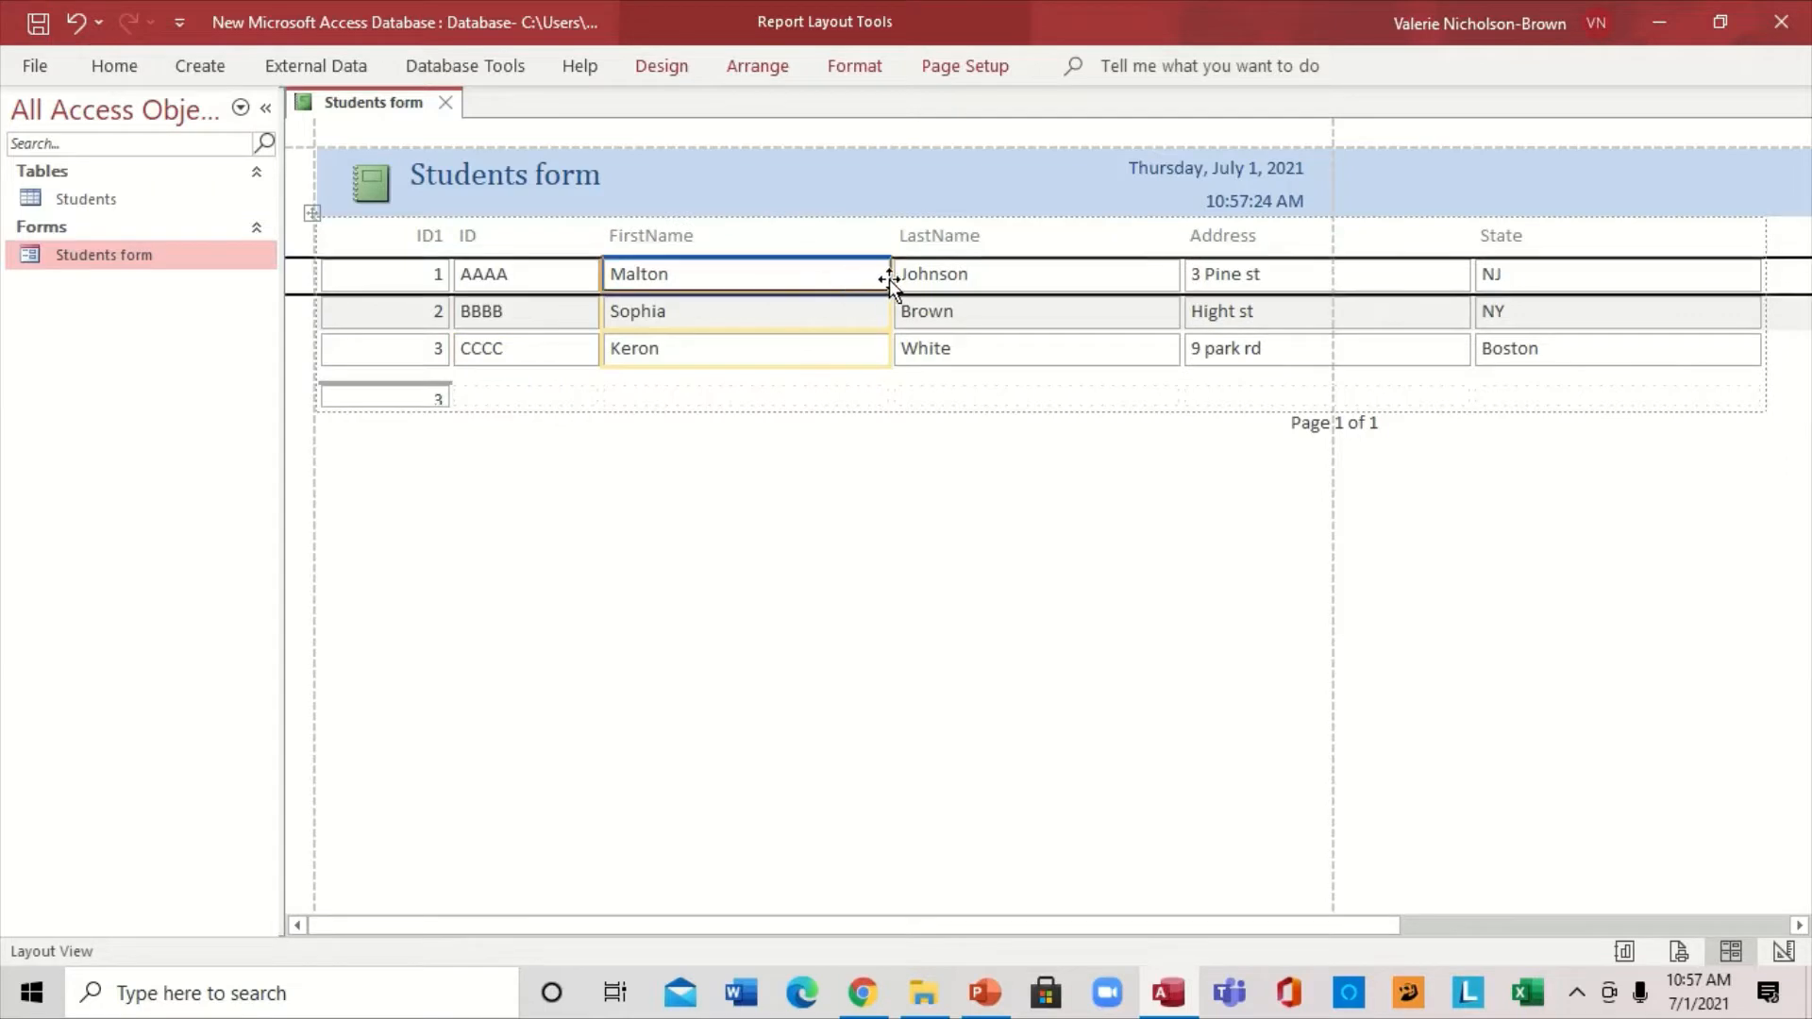
left_click_drag(889, 279, 892, 279)
left_click(846, 281)
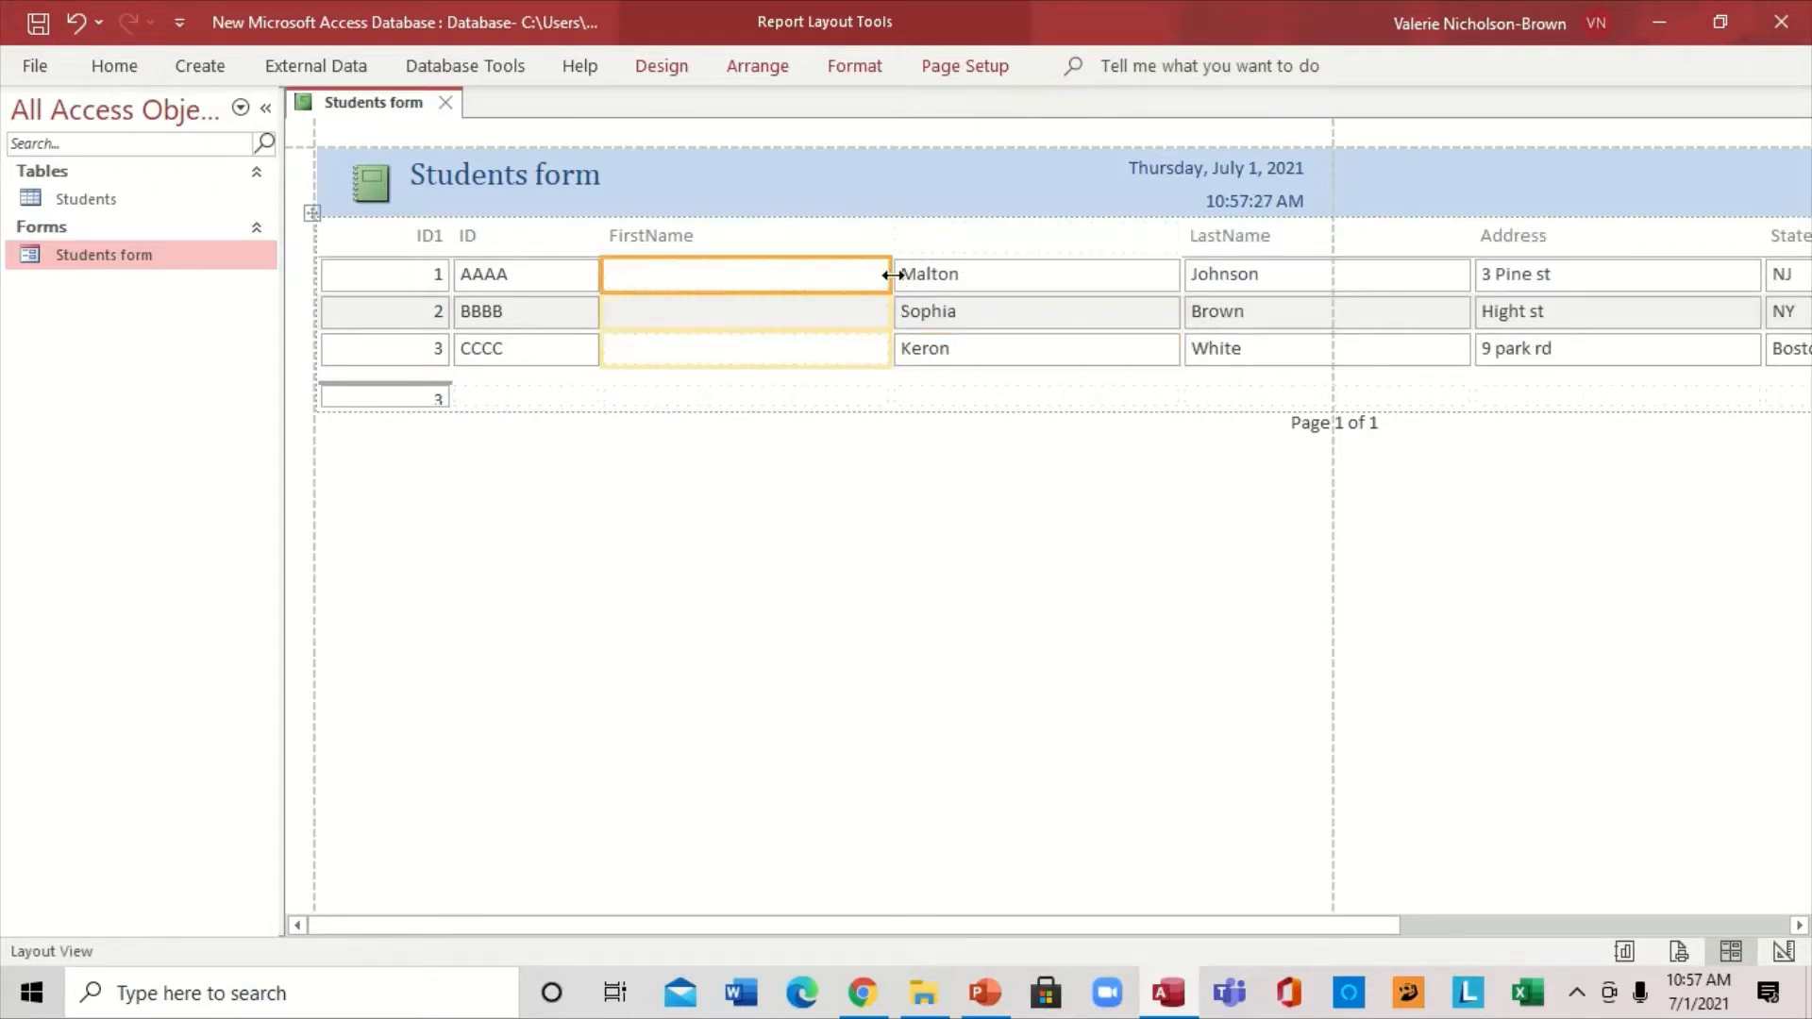
left_click_drag(892, 275, 725, 275)
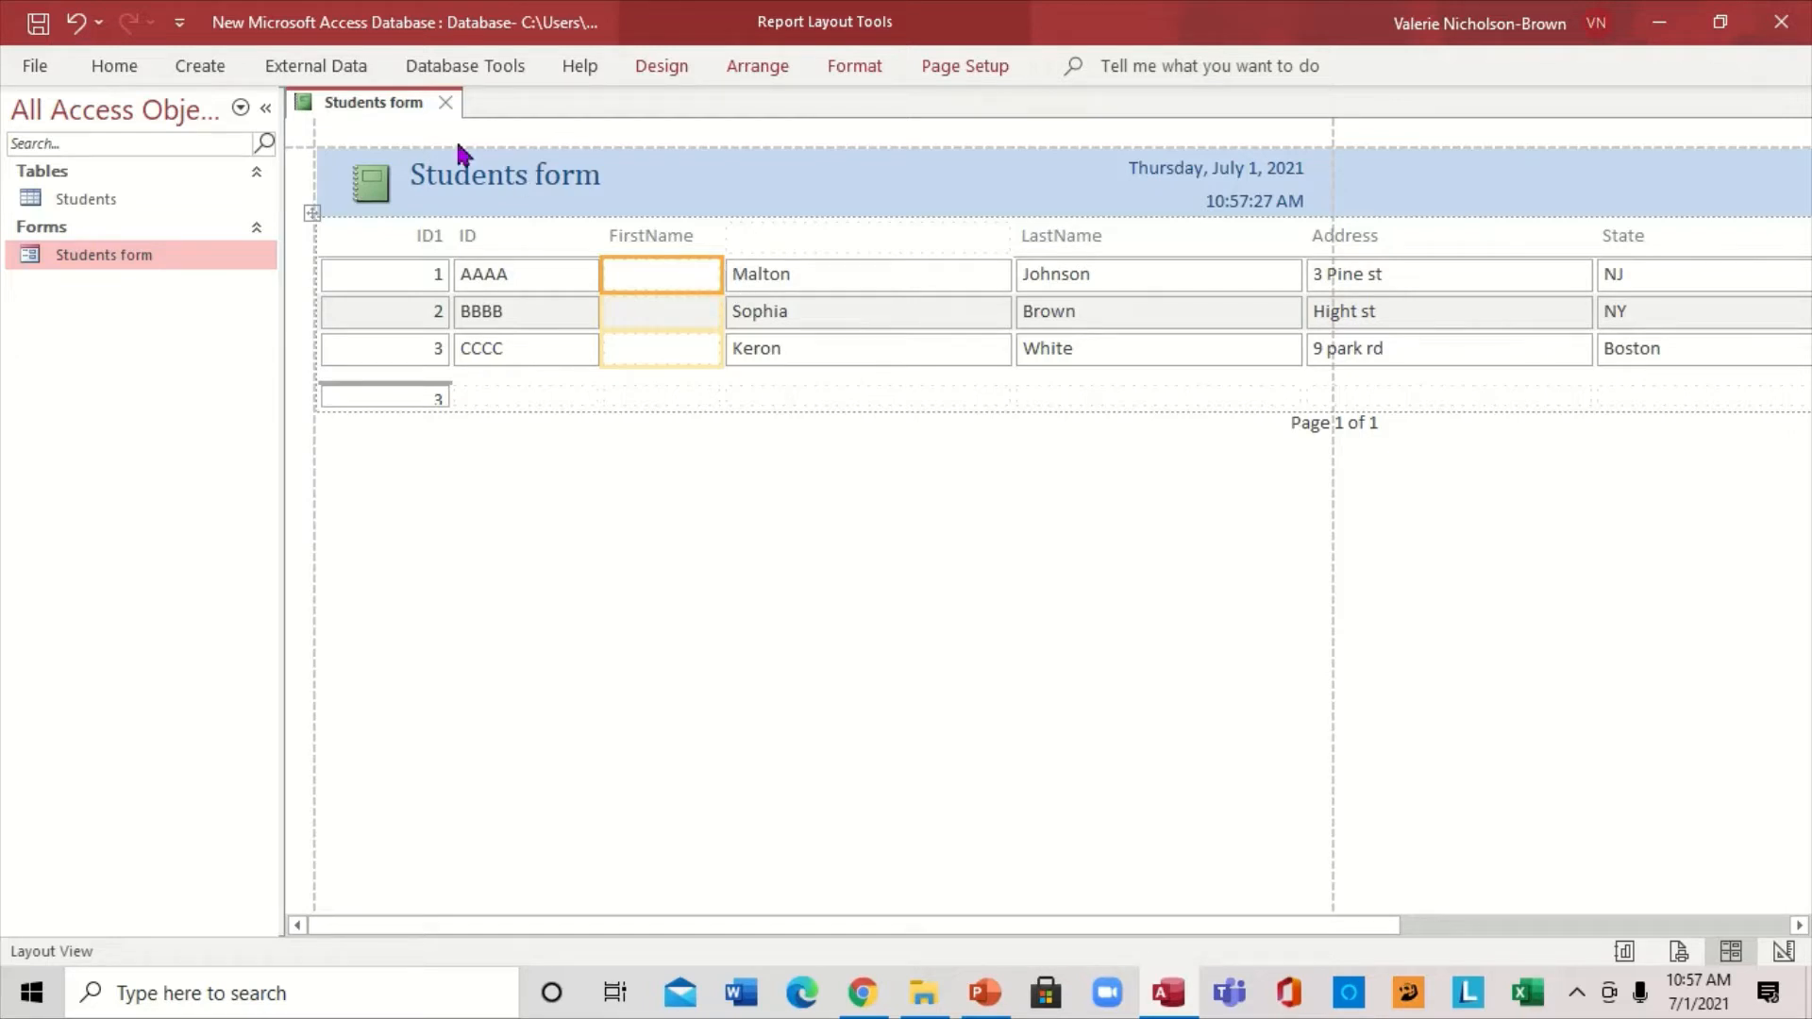
left_click(447, 104)
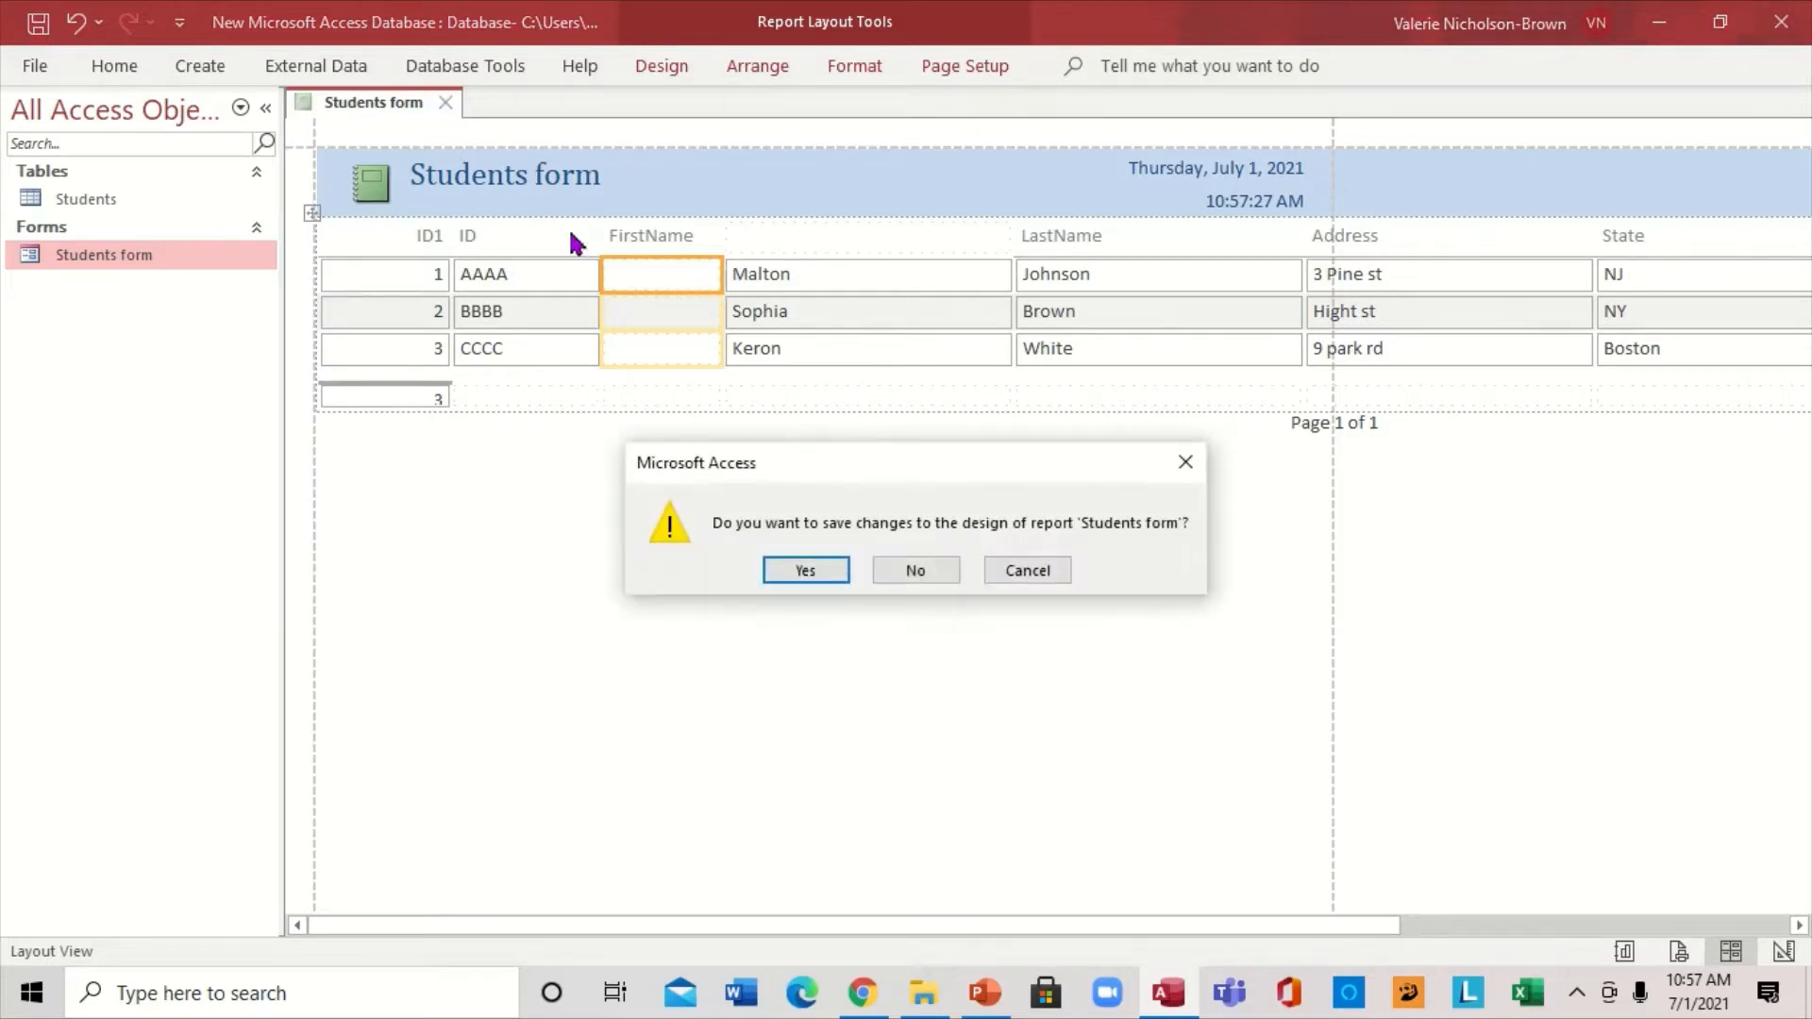
left_click(914, 572)
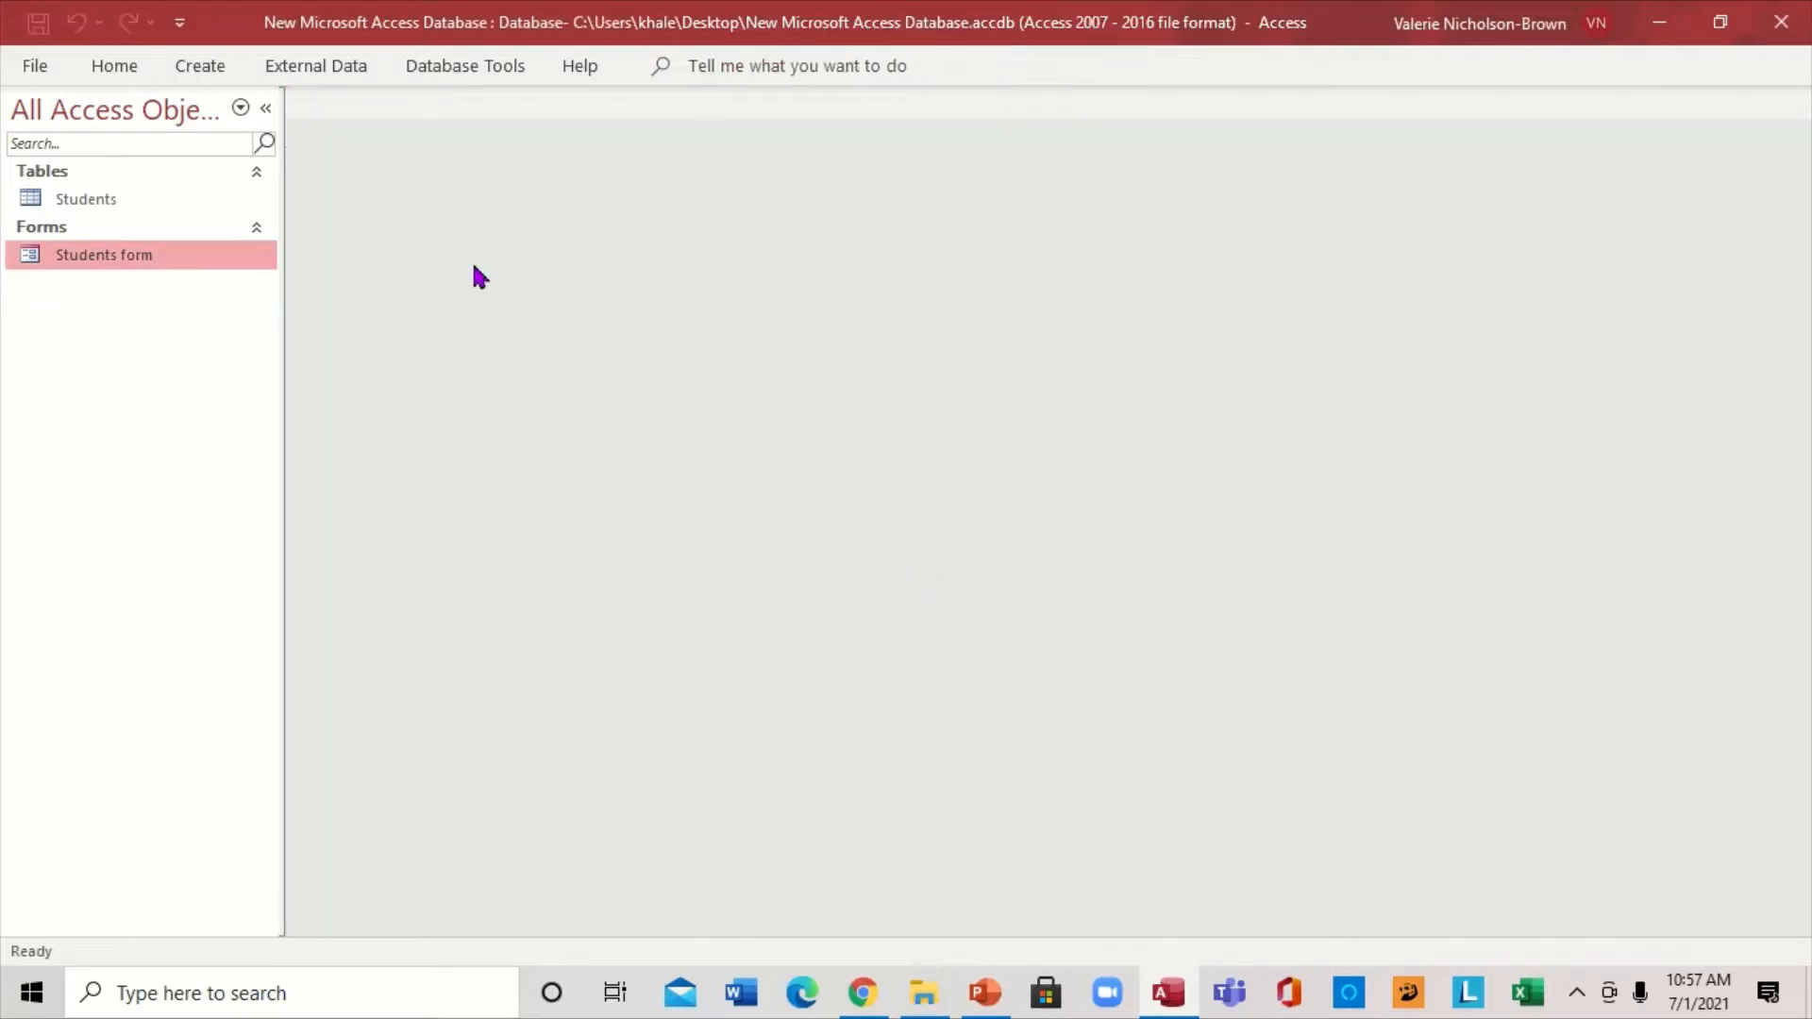
Step: Create a report based on Students form
left_click(216, 76)
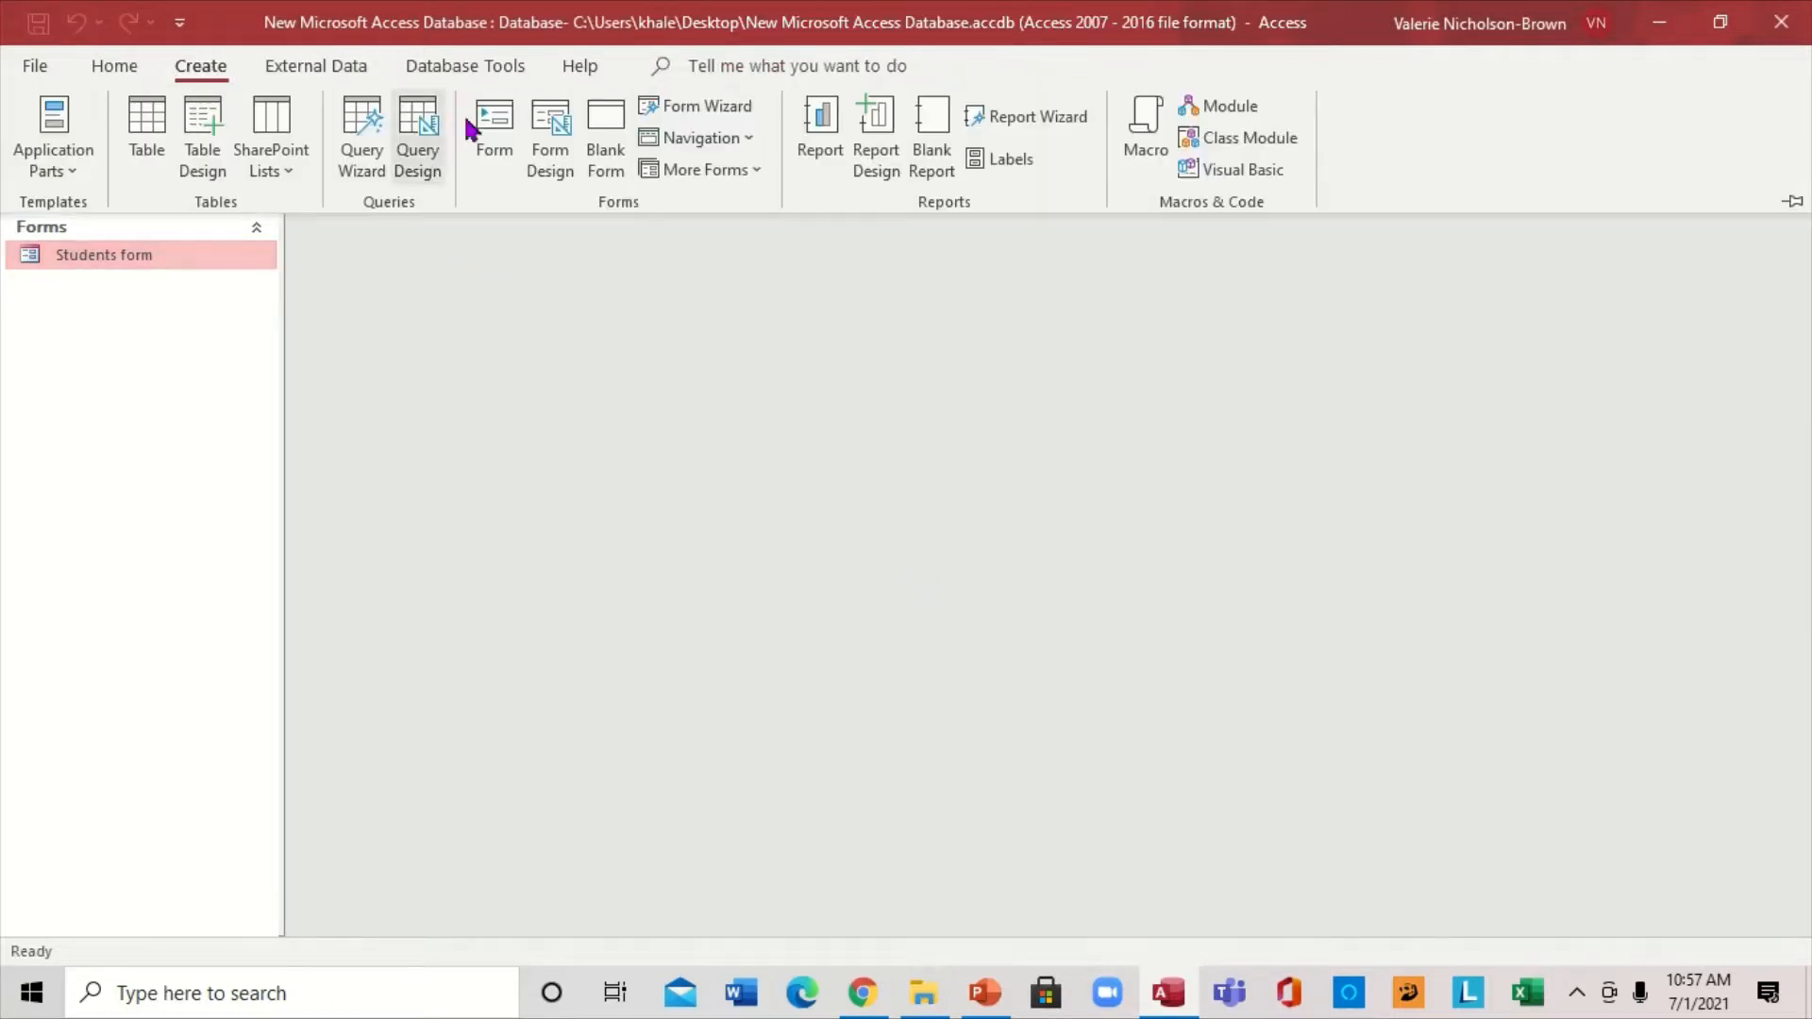
left_click(810, 147)
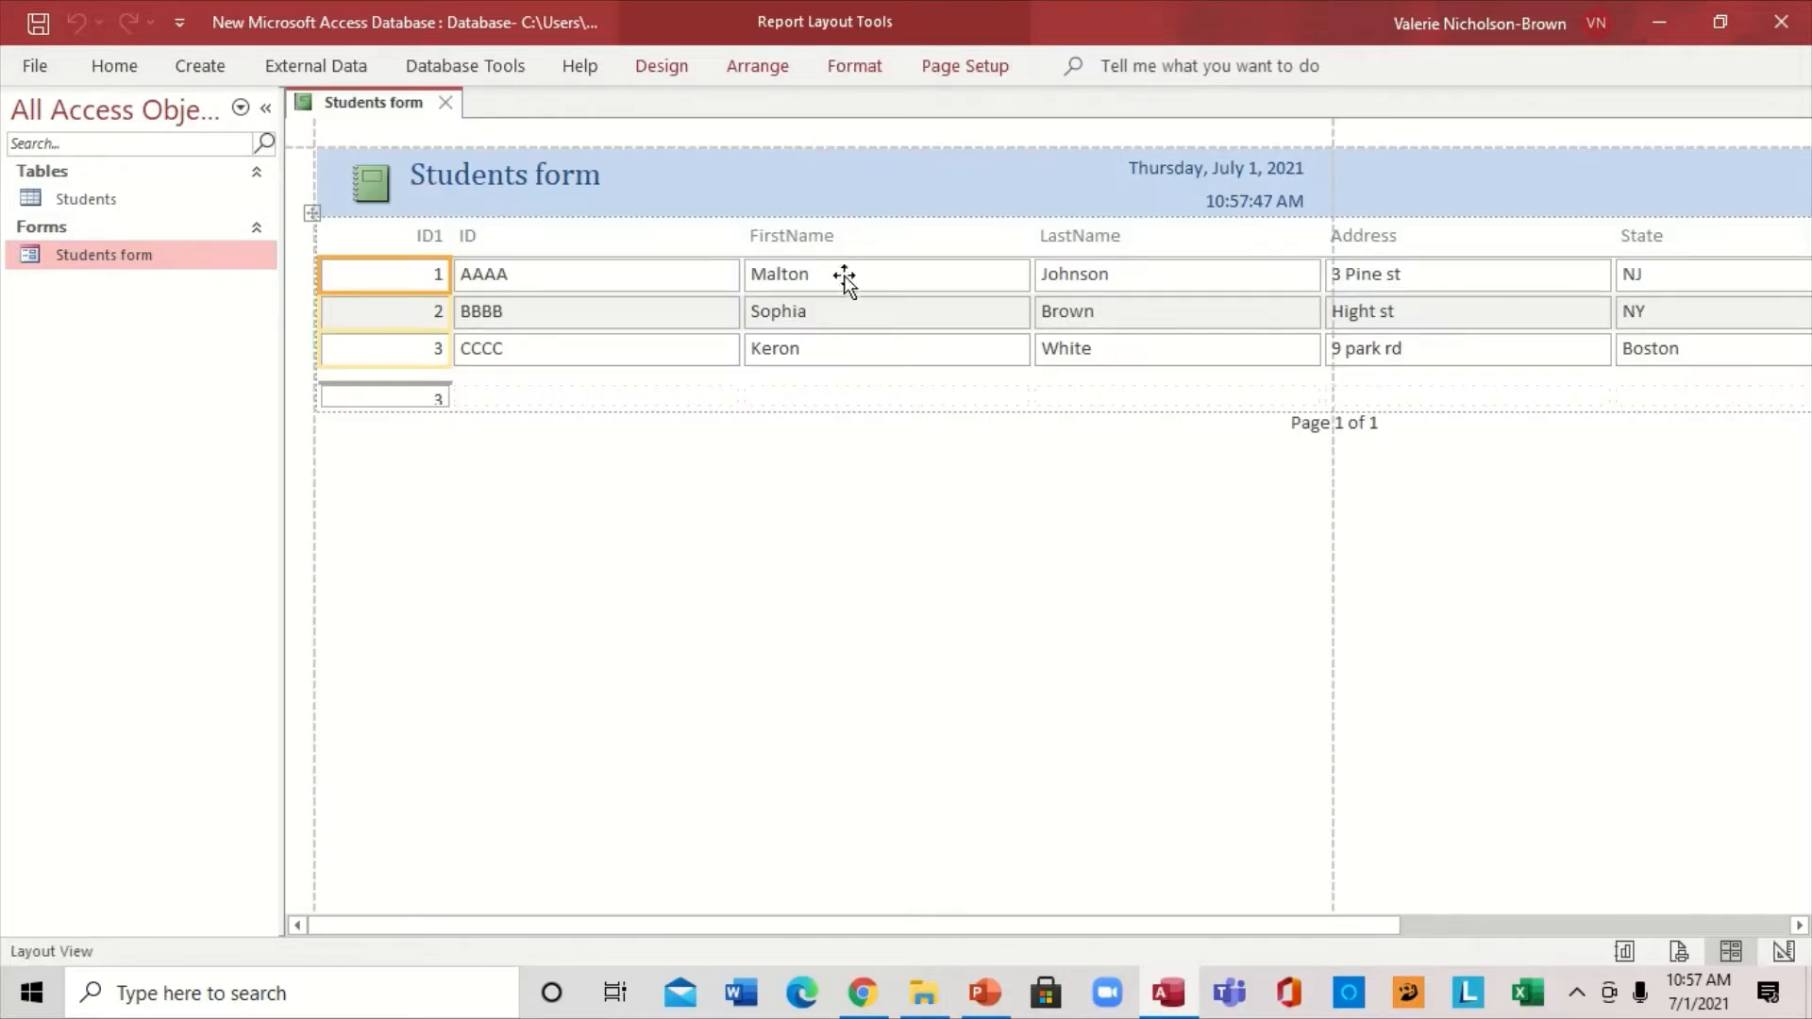
Step: Narrow the report's ID, FirstName, LastName, Address and State columns so they all fit within the page width
left_click(672, 275)
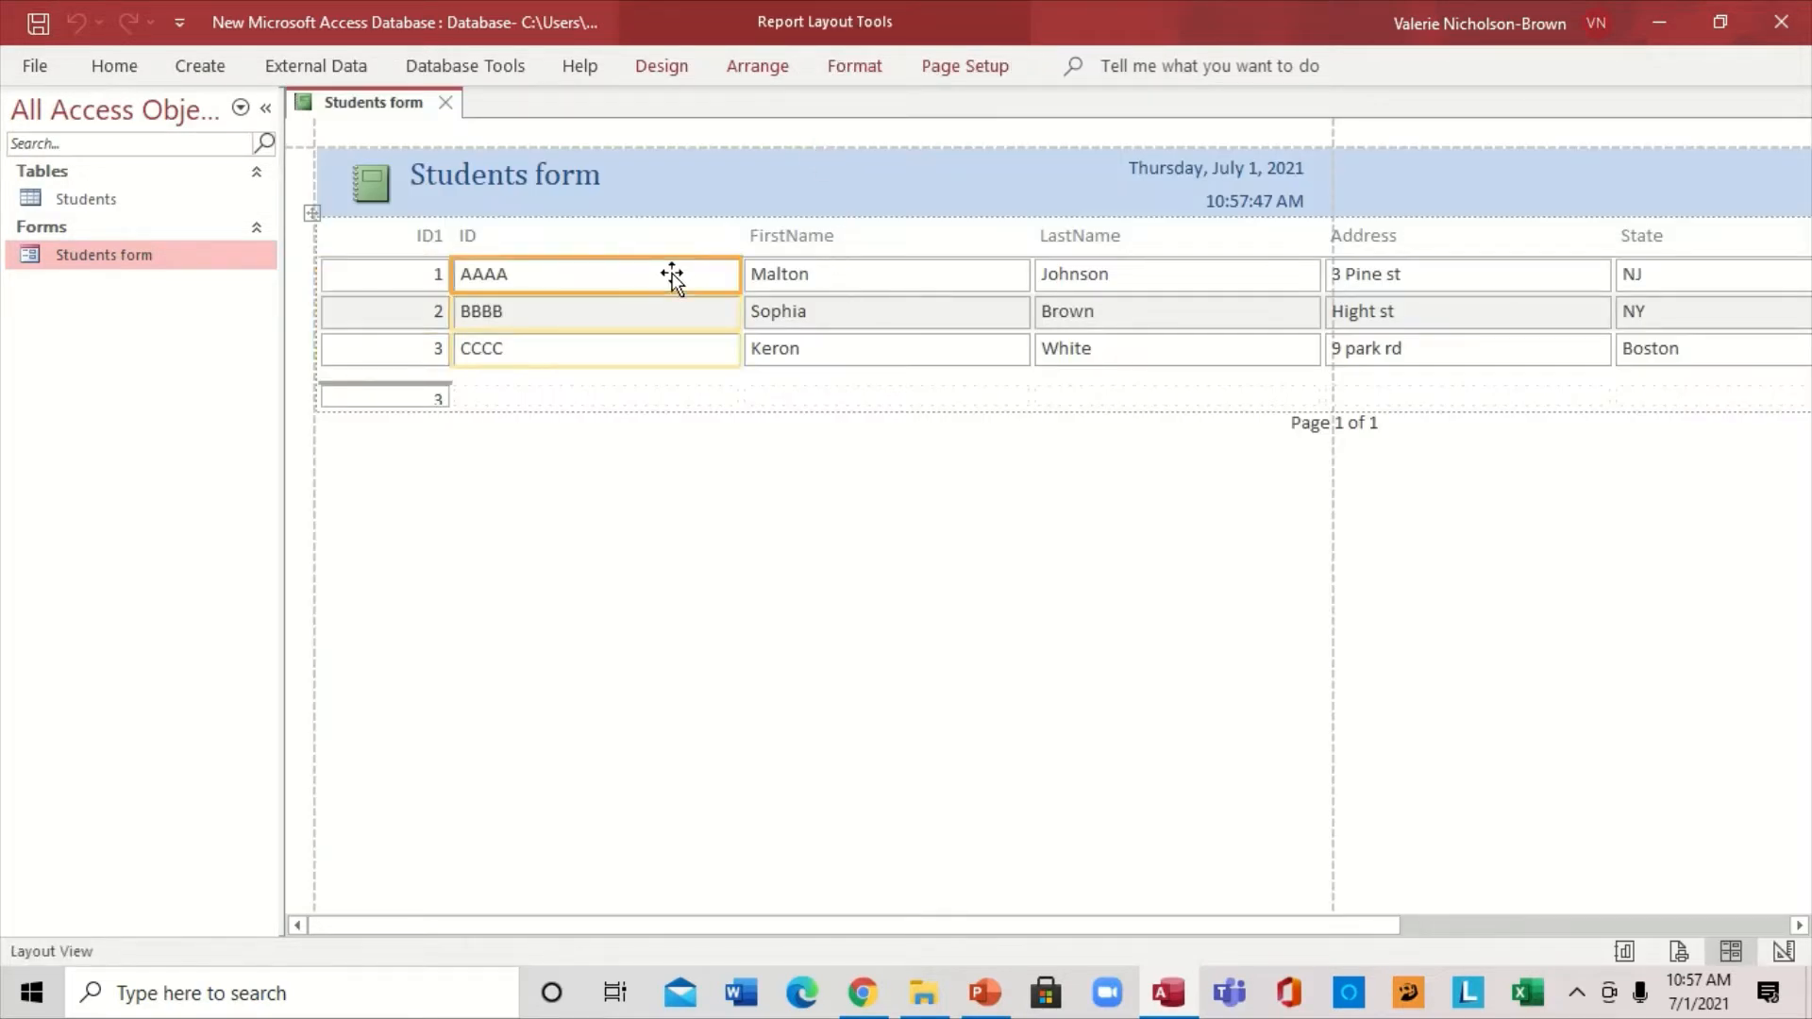
left_click_drag(740, 275, 589, 273)
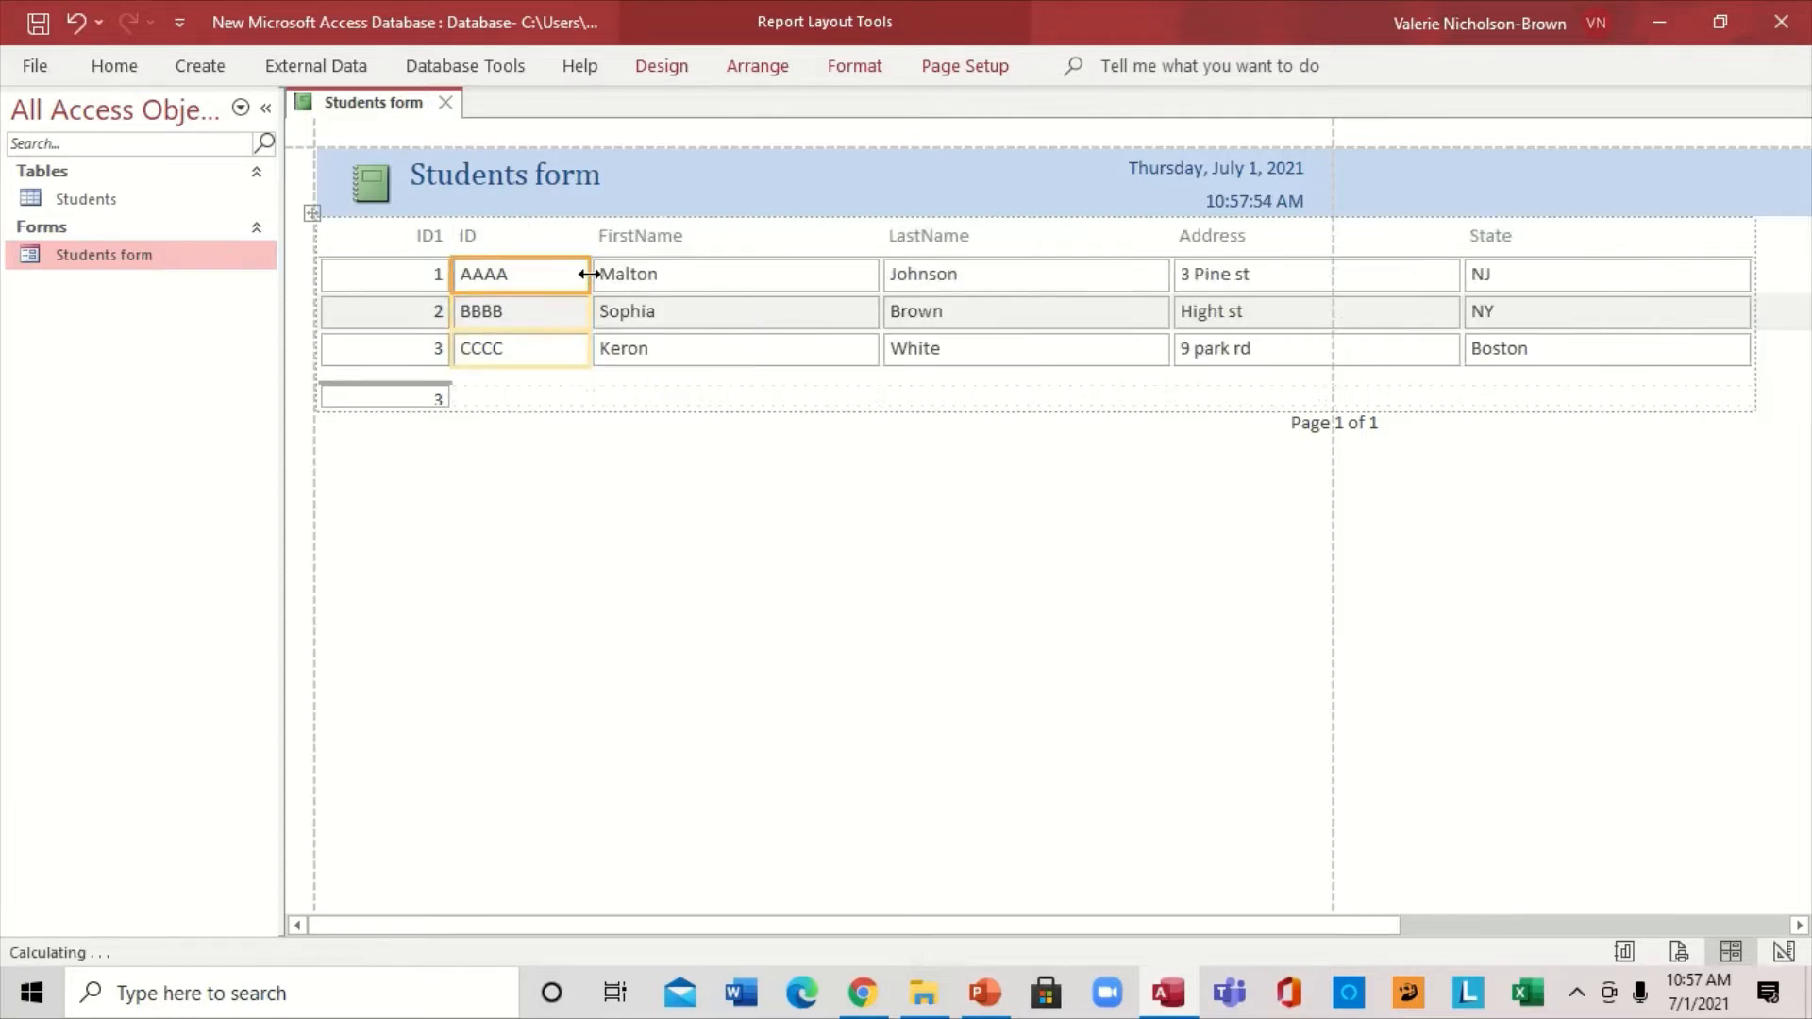
left_click(792, 280)
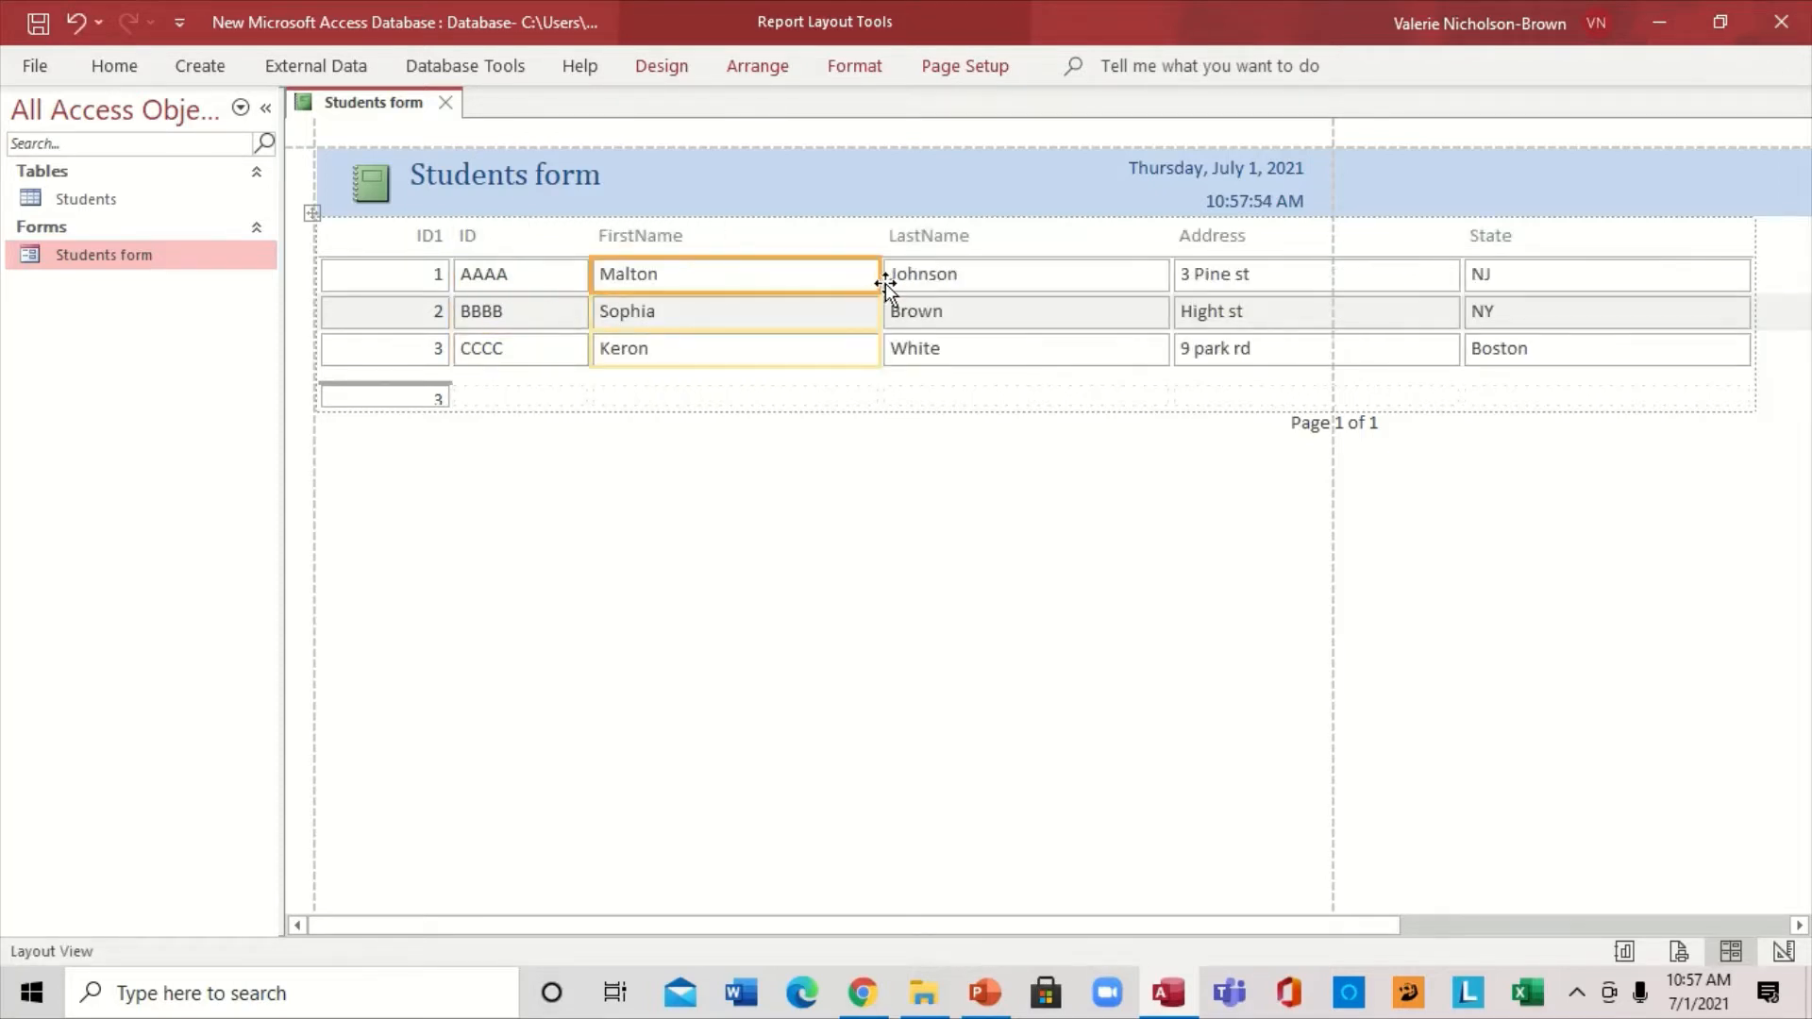
left_click_drag(878, 280, 776, 275)
left_click(977, 276)
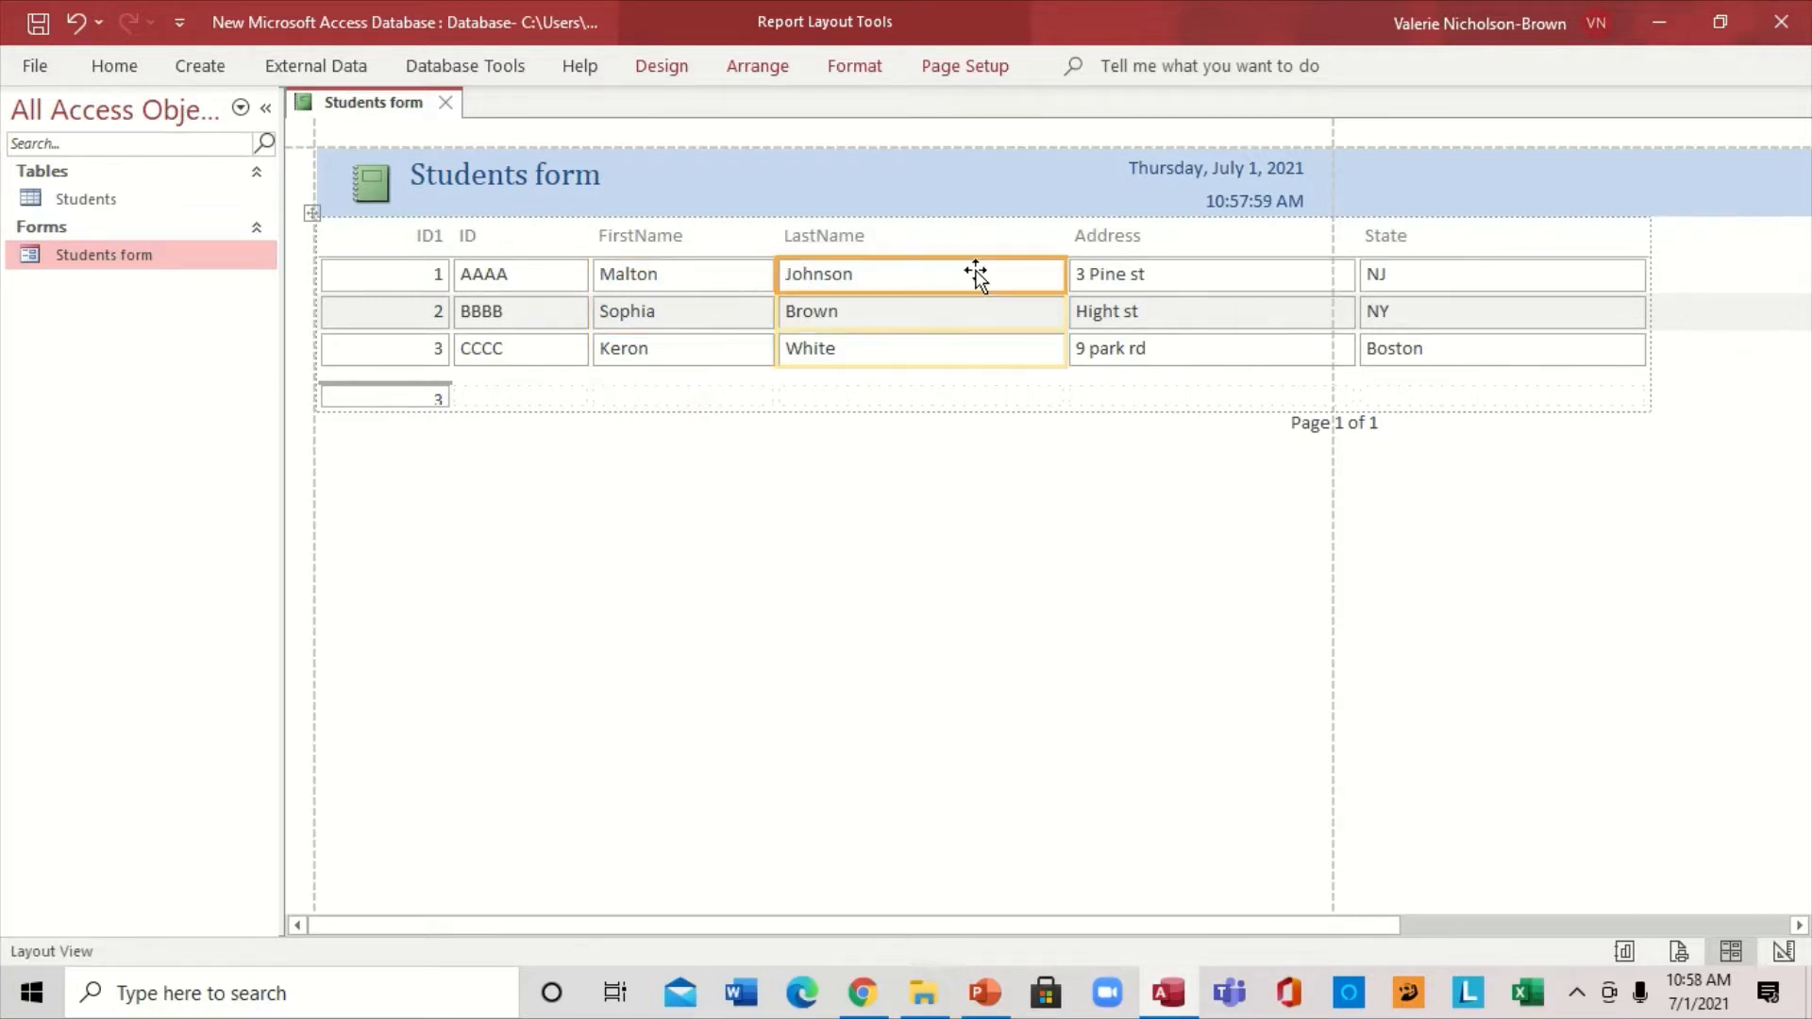
left_click_drag(1066, 274, 967, 273)
left_click(1161, 271)
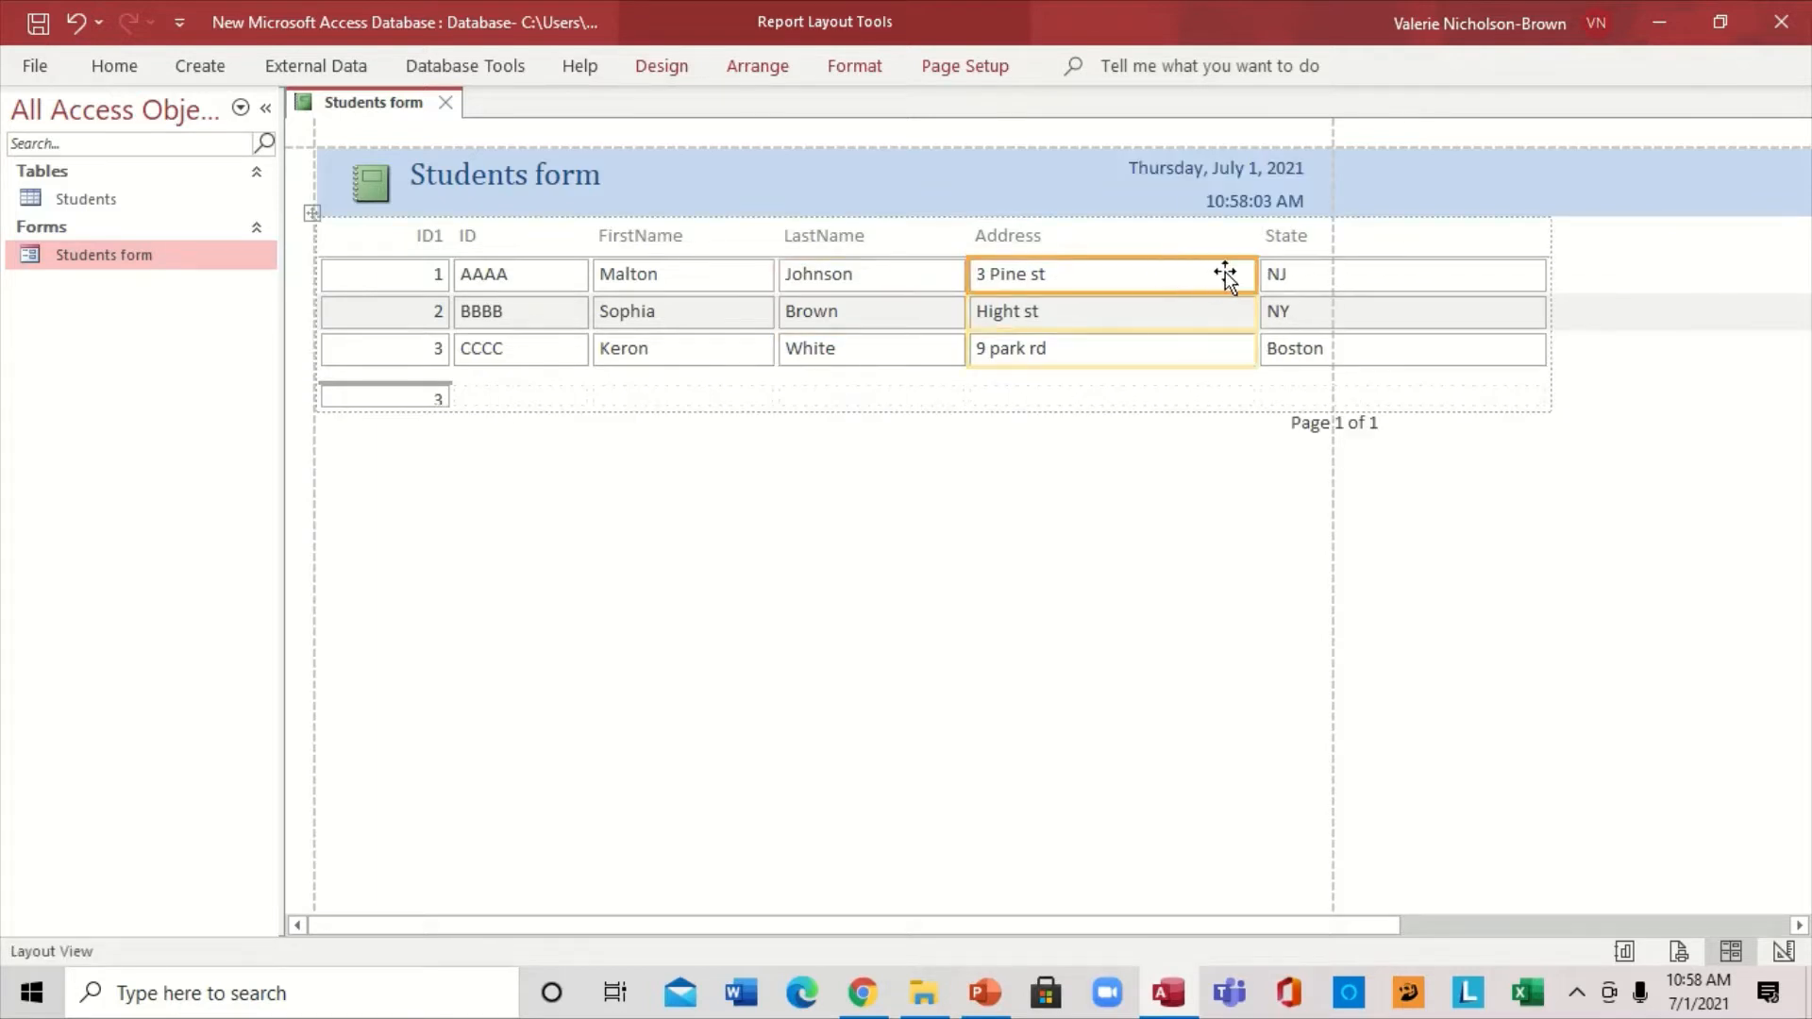
left_click_drag(1249, 274, 1152, 274)
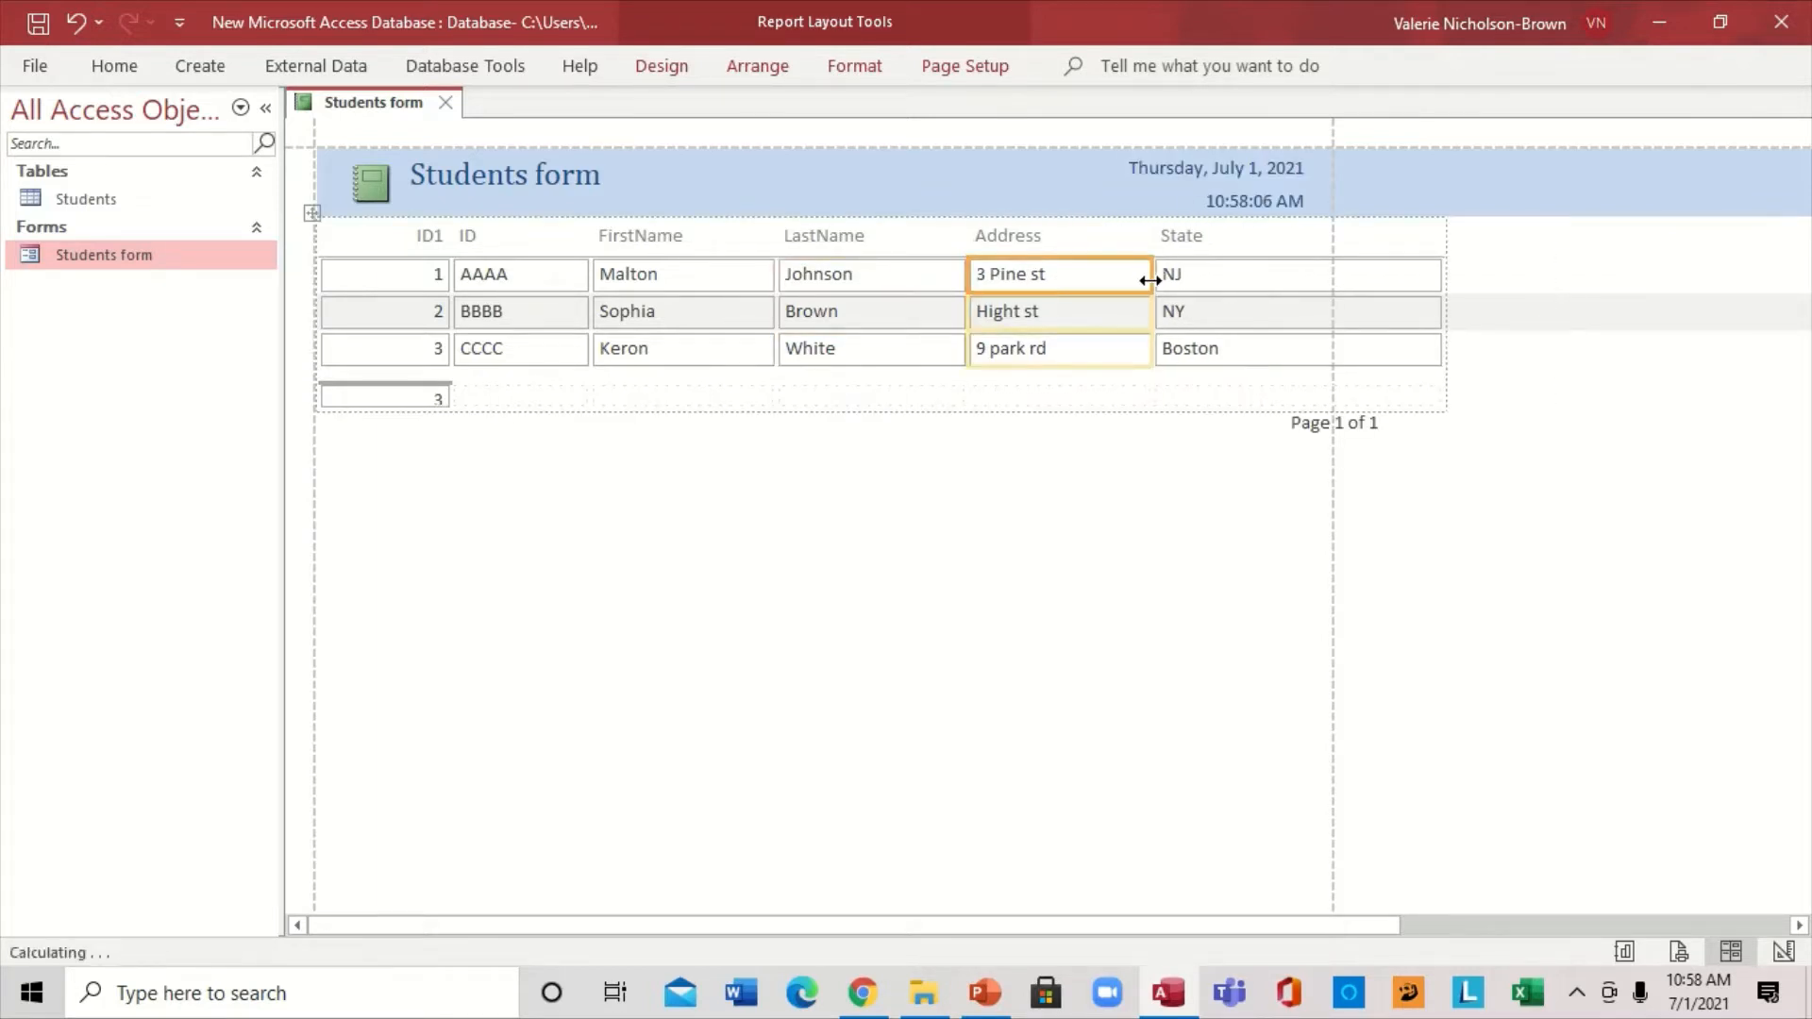
left_click(1363, 281)
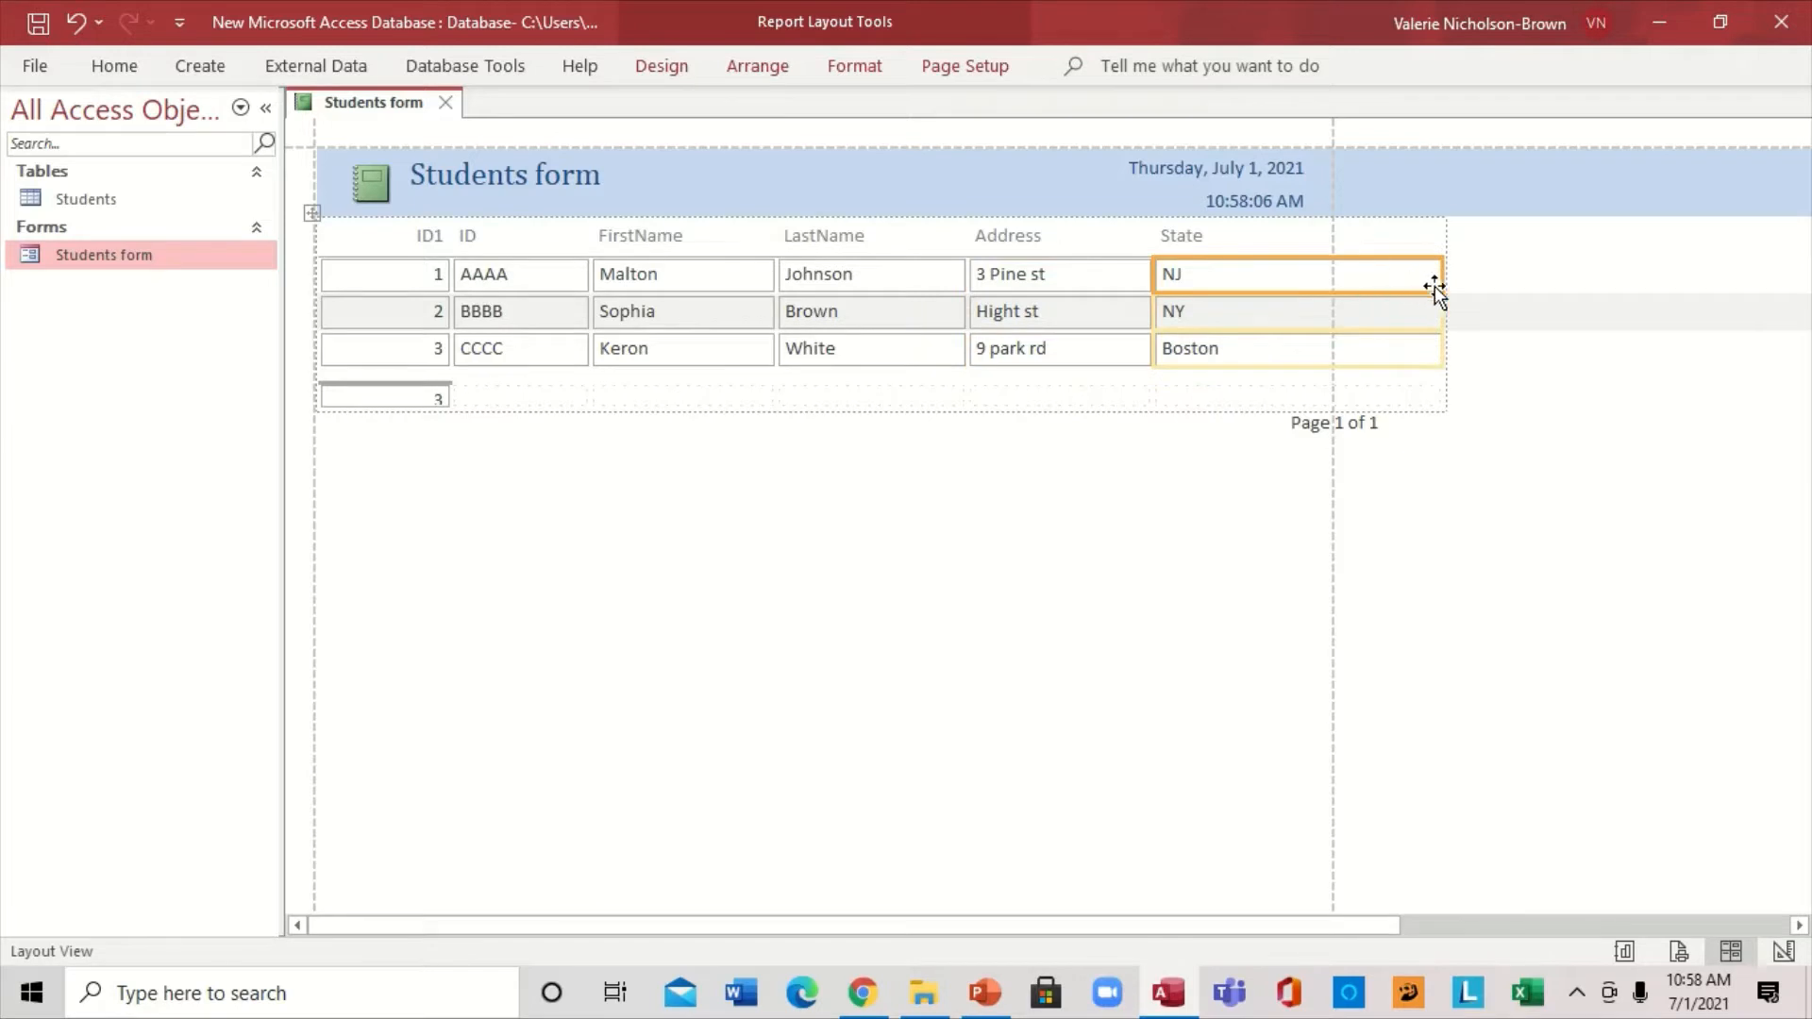
left_click_drag(1442, 278, 1310, 283)
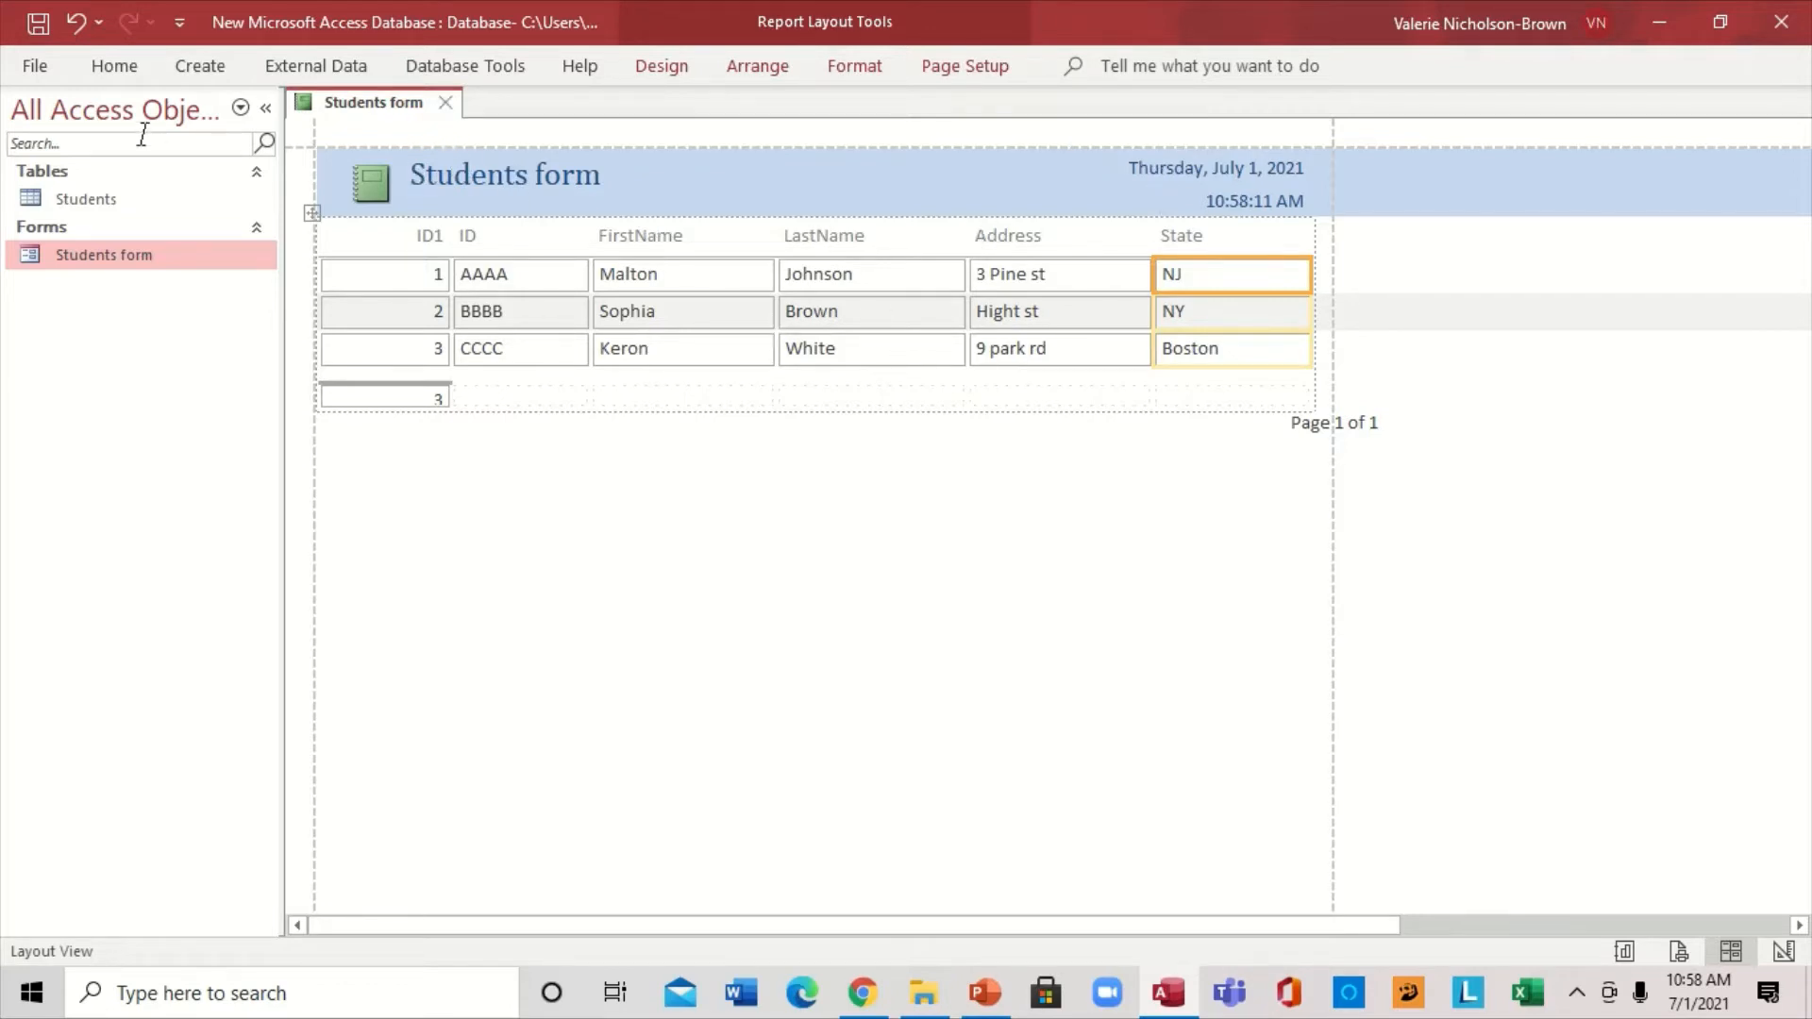
Step: Close the report, saving its design as Students report
left_click(444, 106)
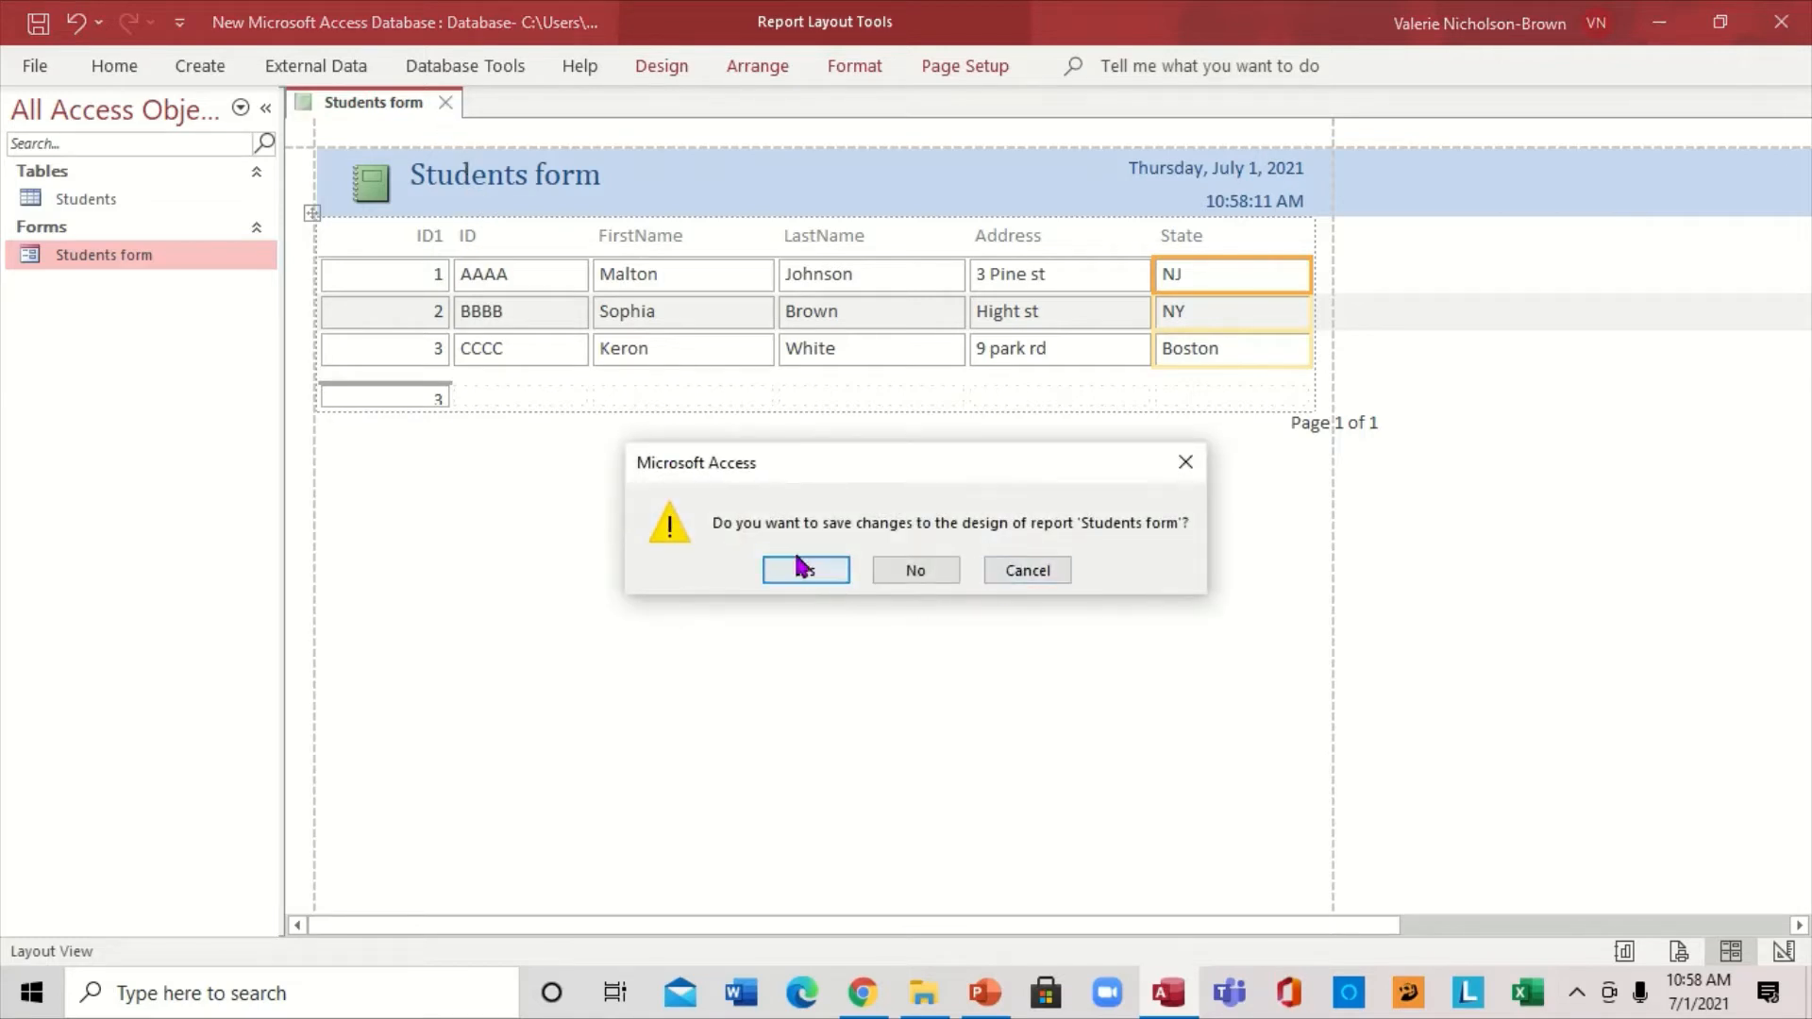
left_click(840, 571)
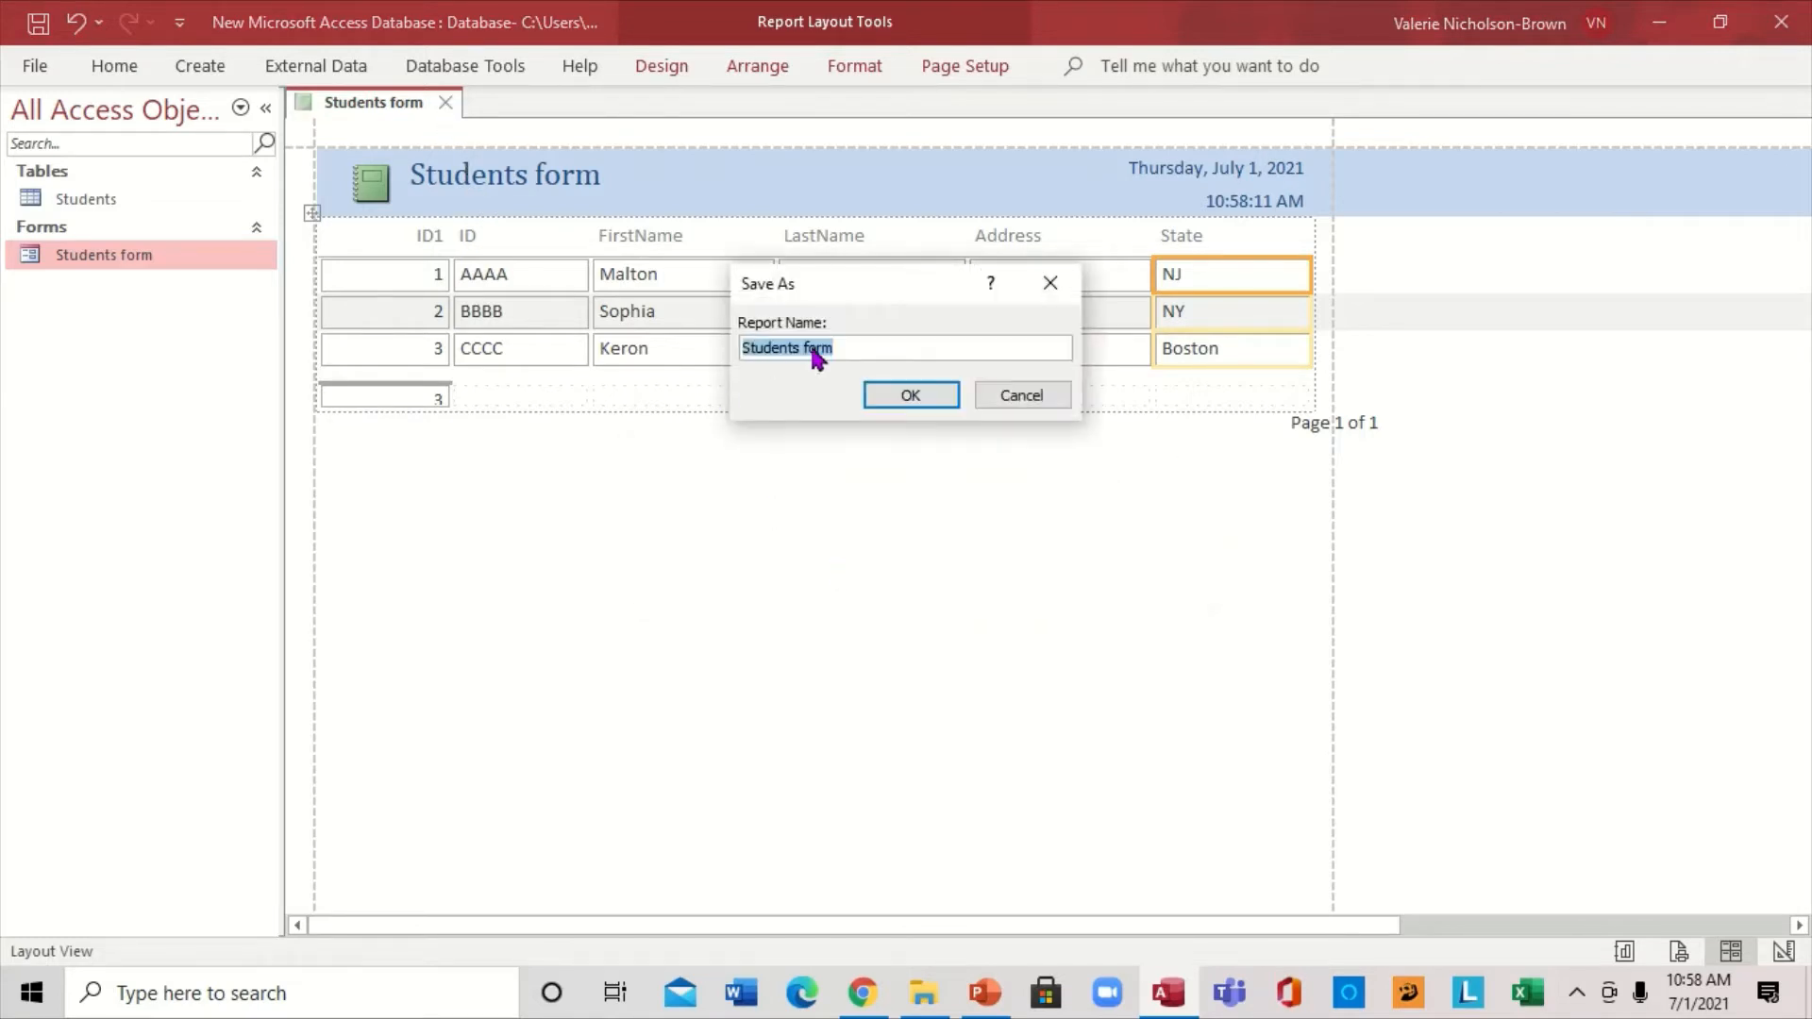
left_click(845, 353)
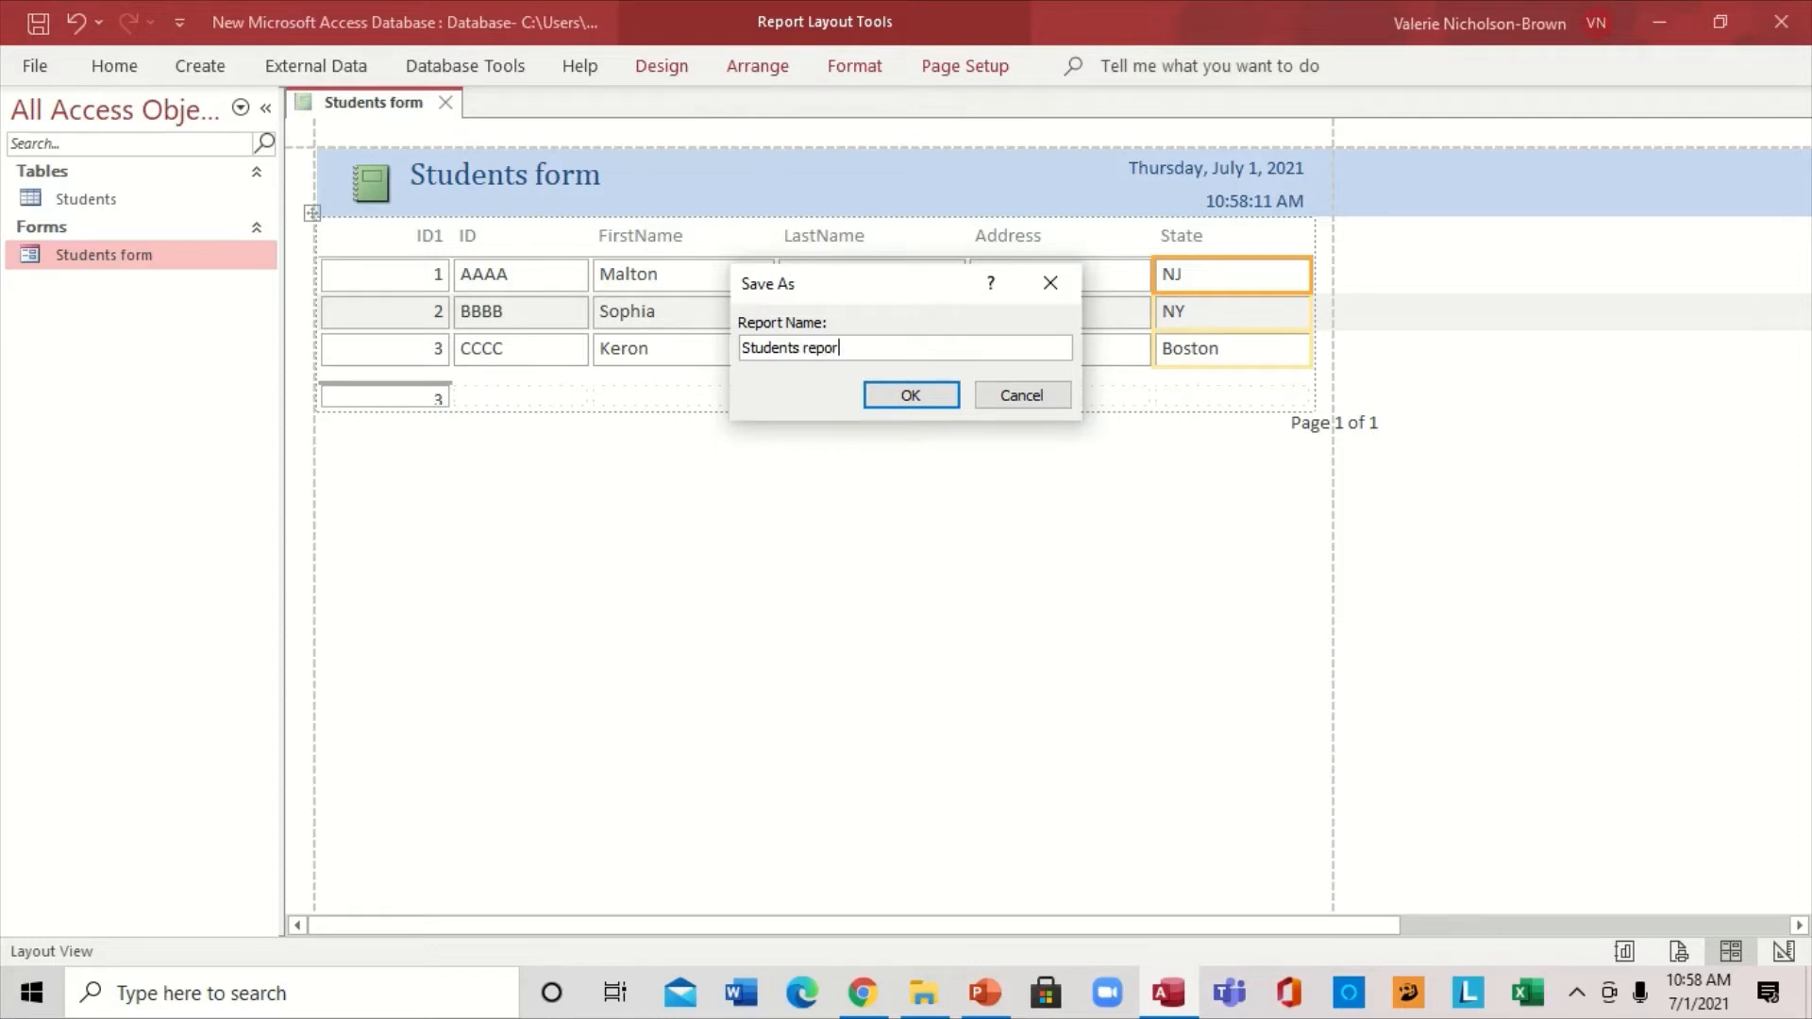
left_click(922, 401)
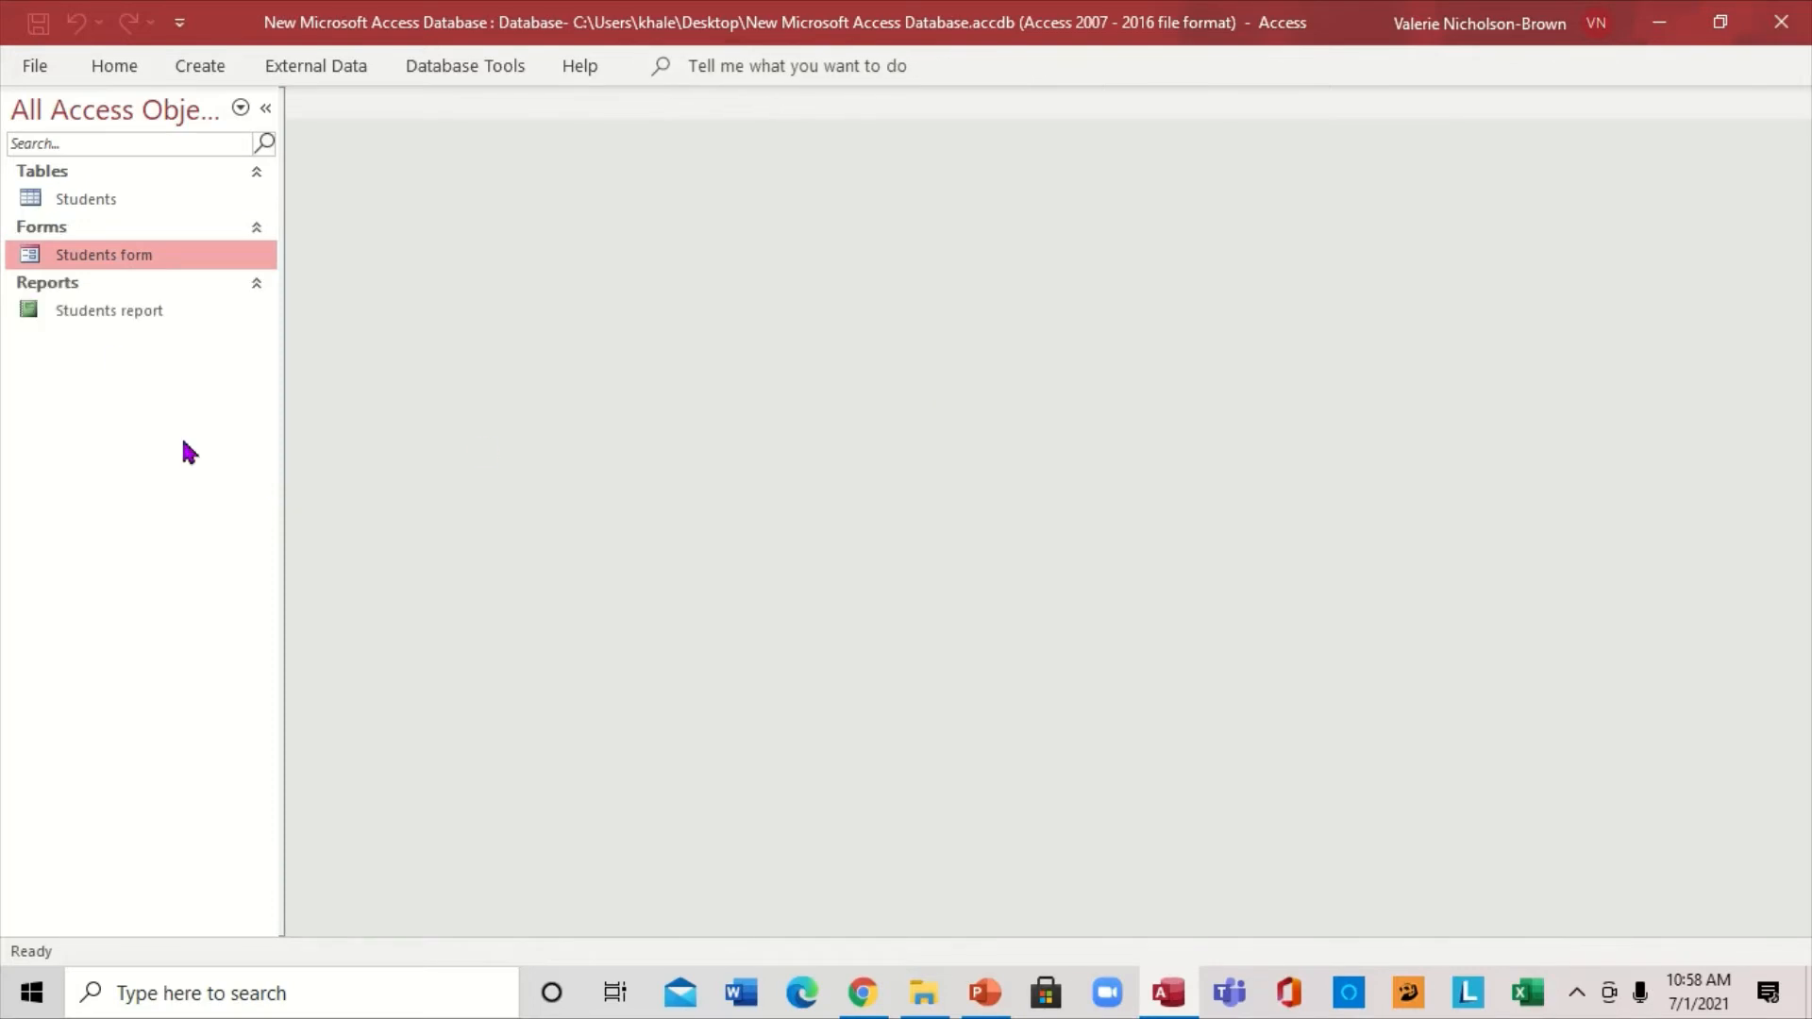
left_click(149, 227)
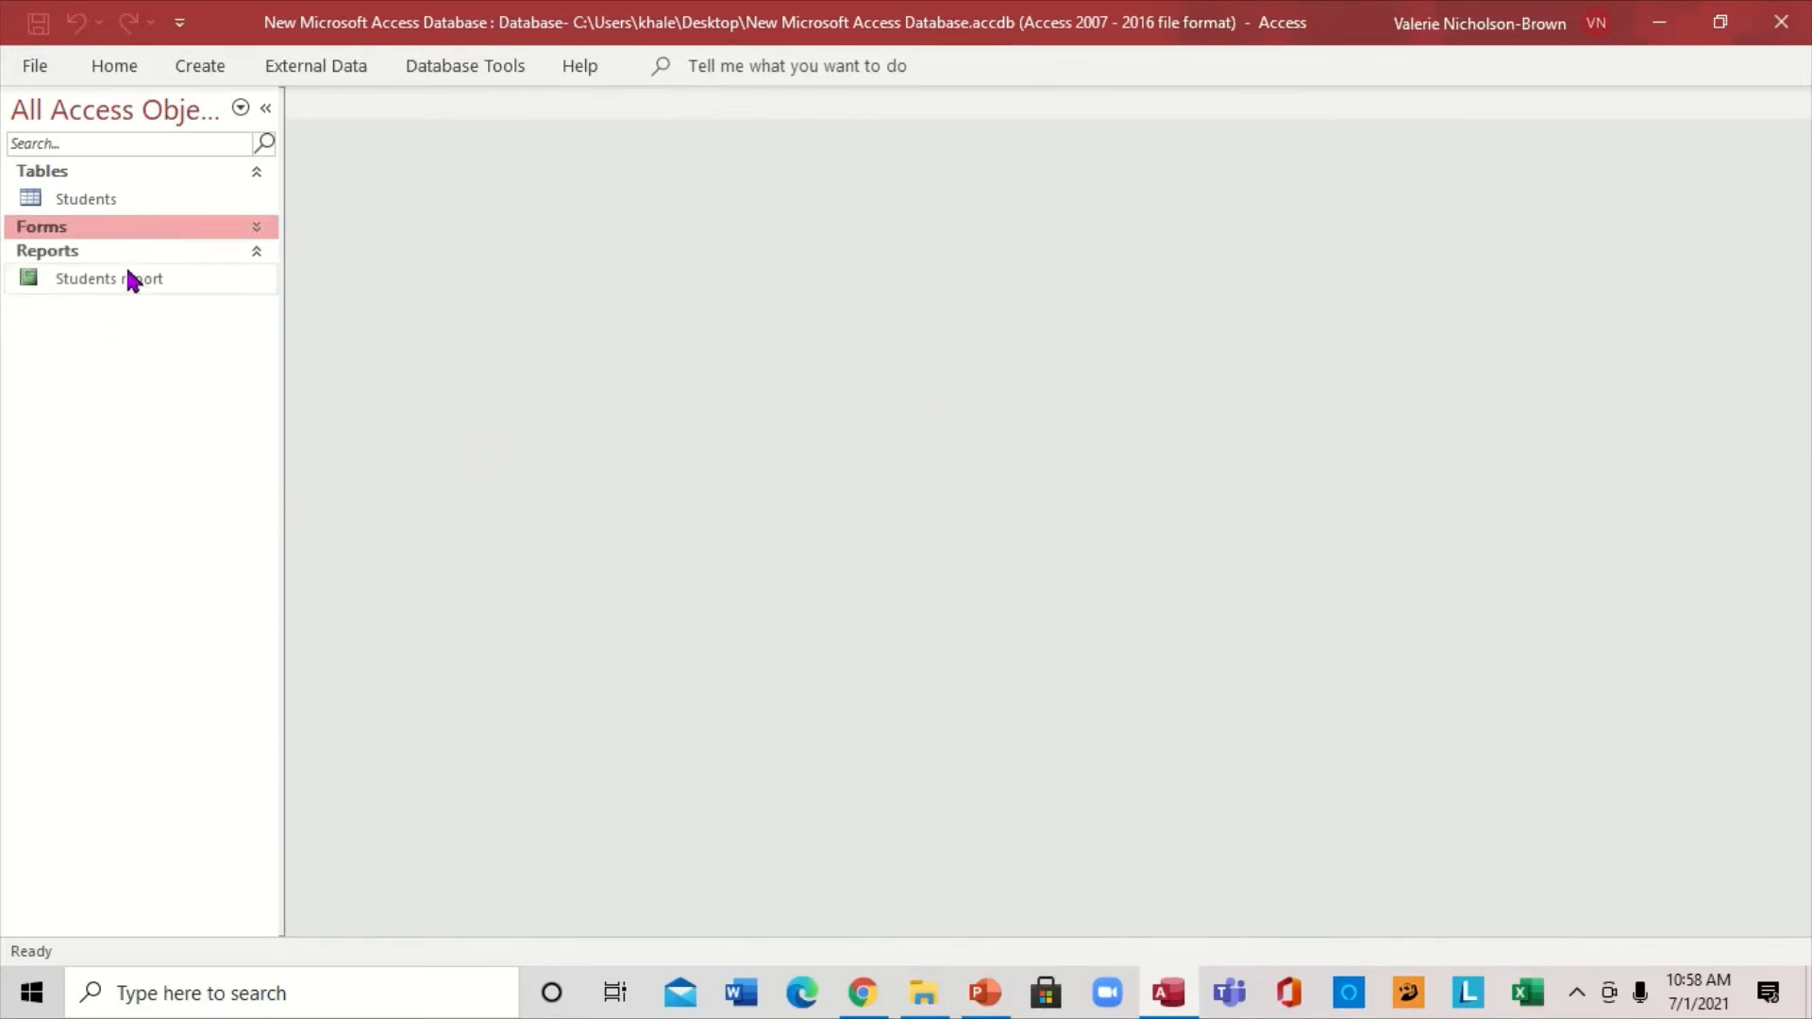
left_click(257, 227)
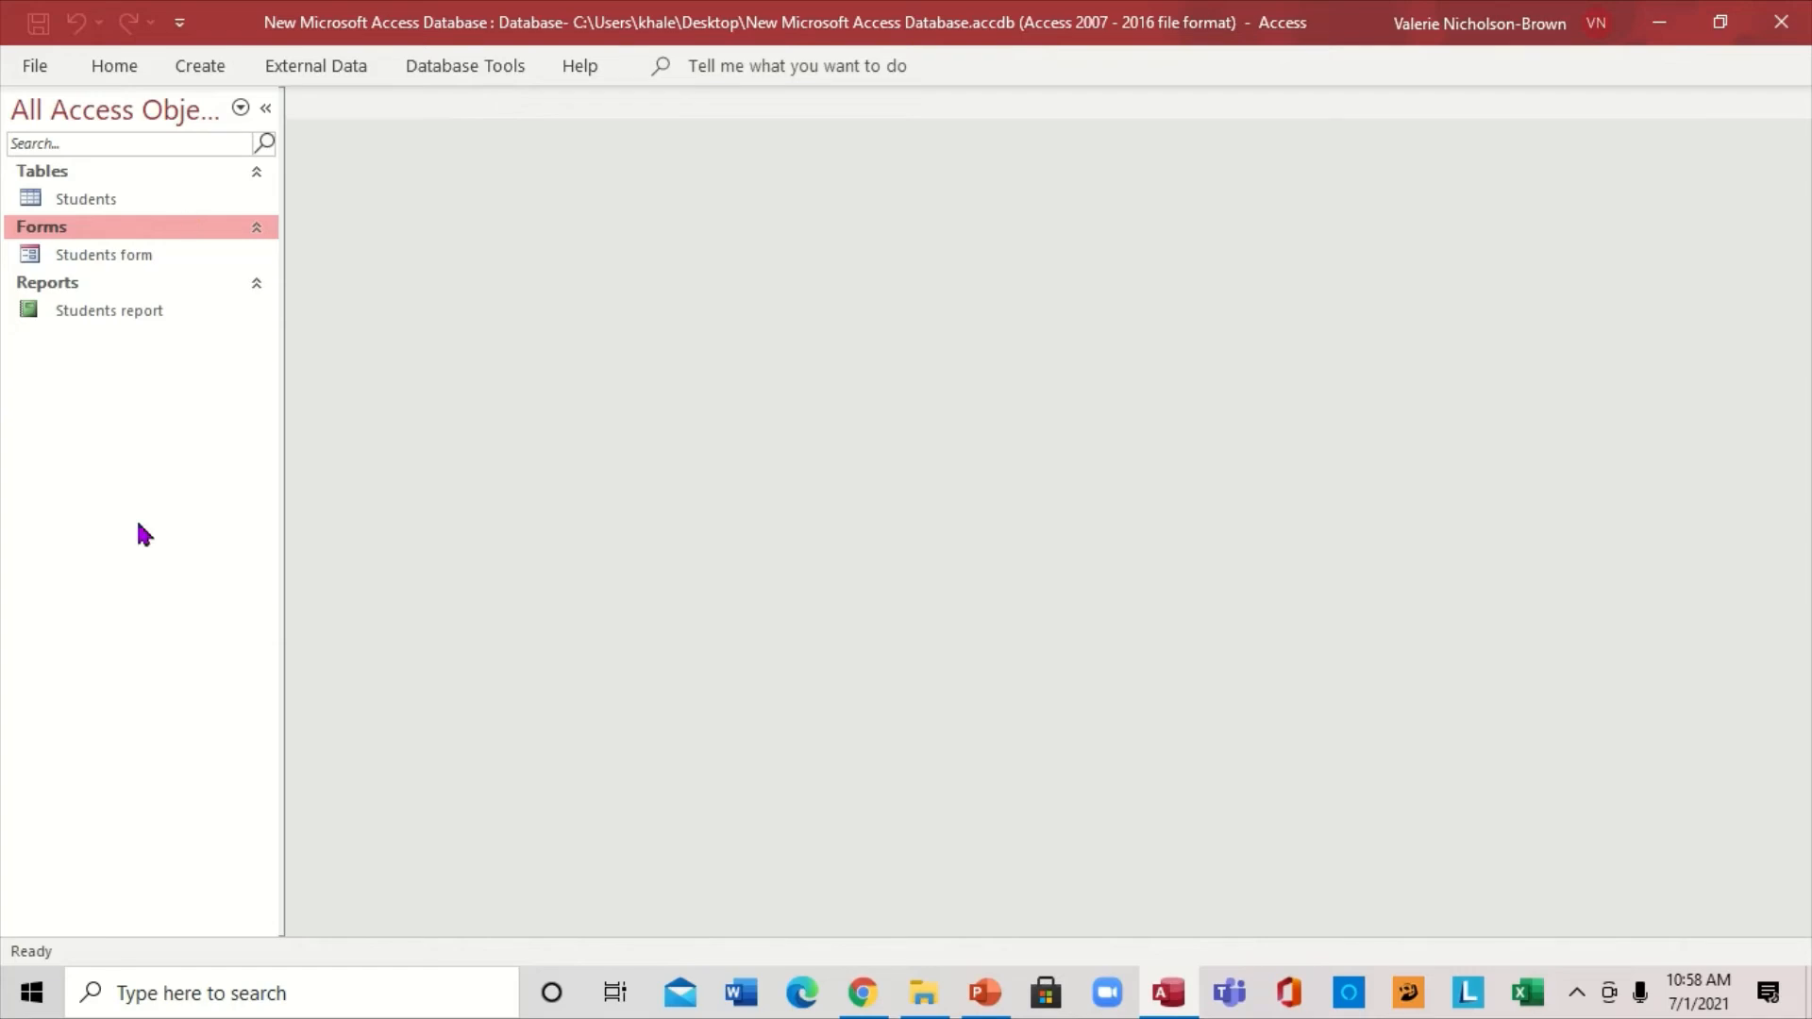
Step: Open the Students table, Students form and Students report to review them, and close all three
double_click(114, 199)
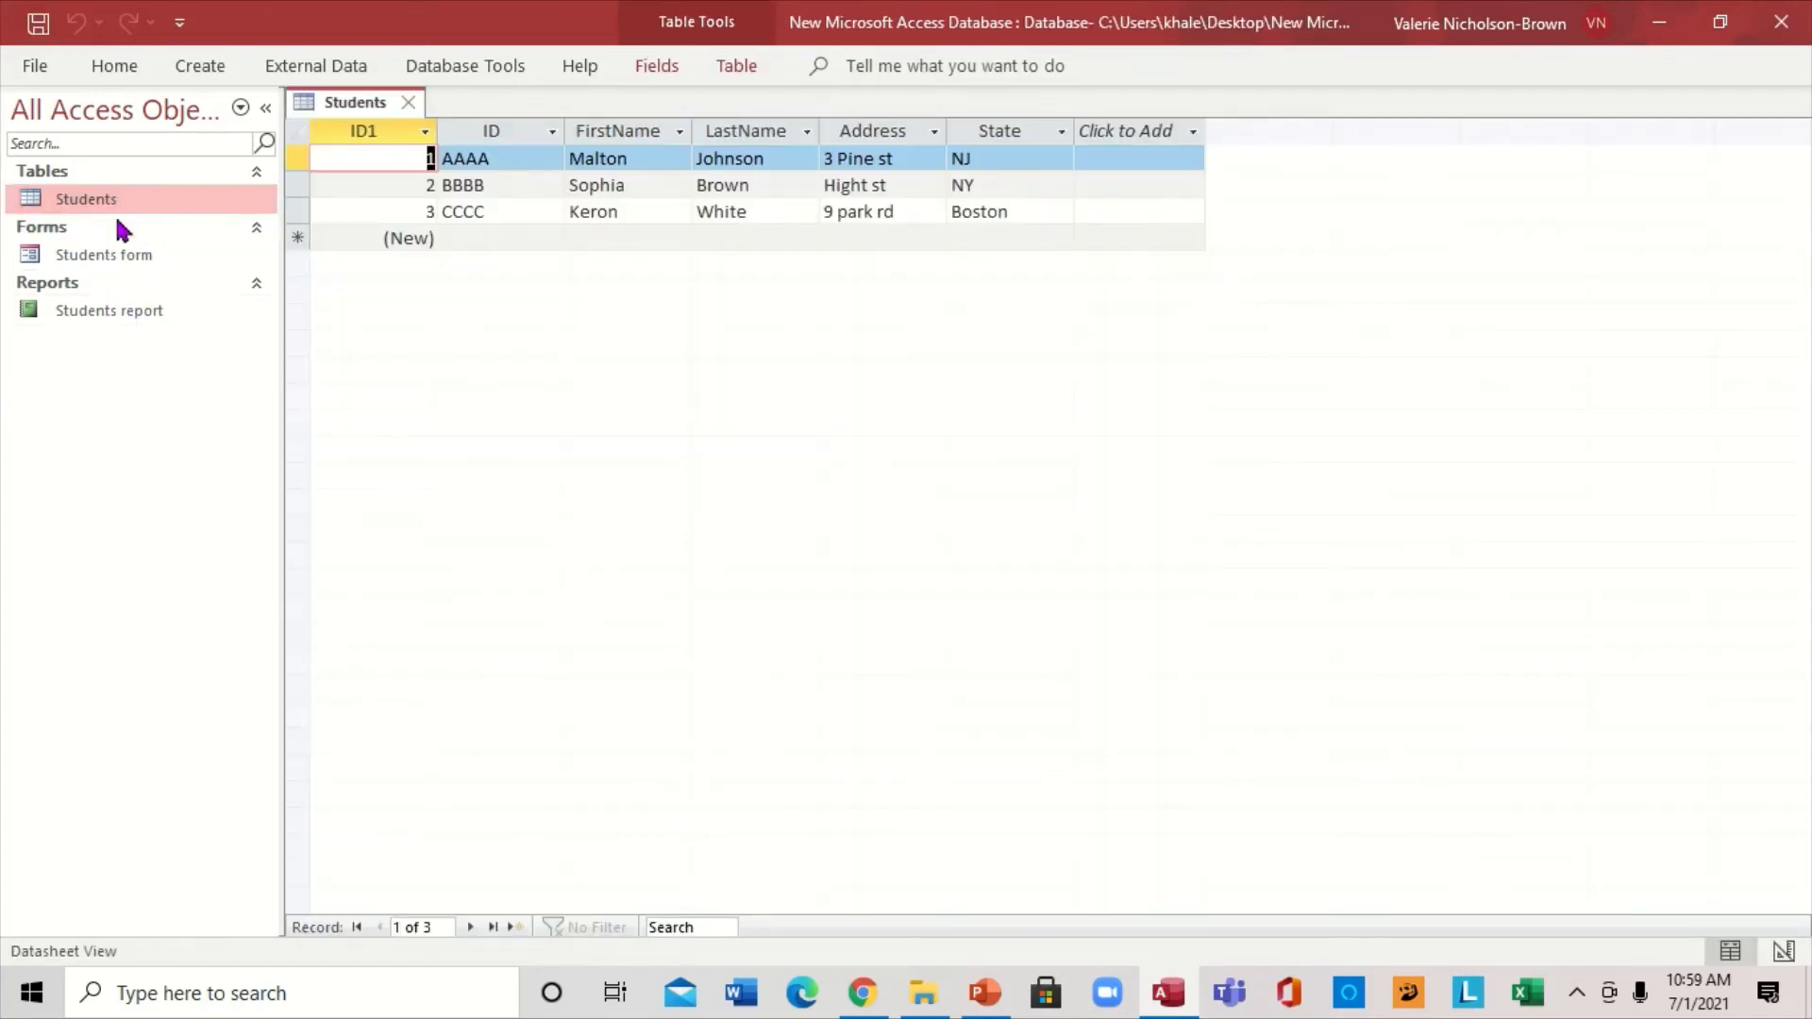
double_click(149, 257)
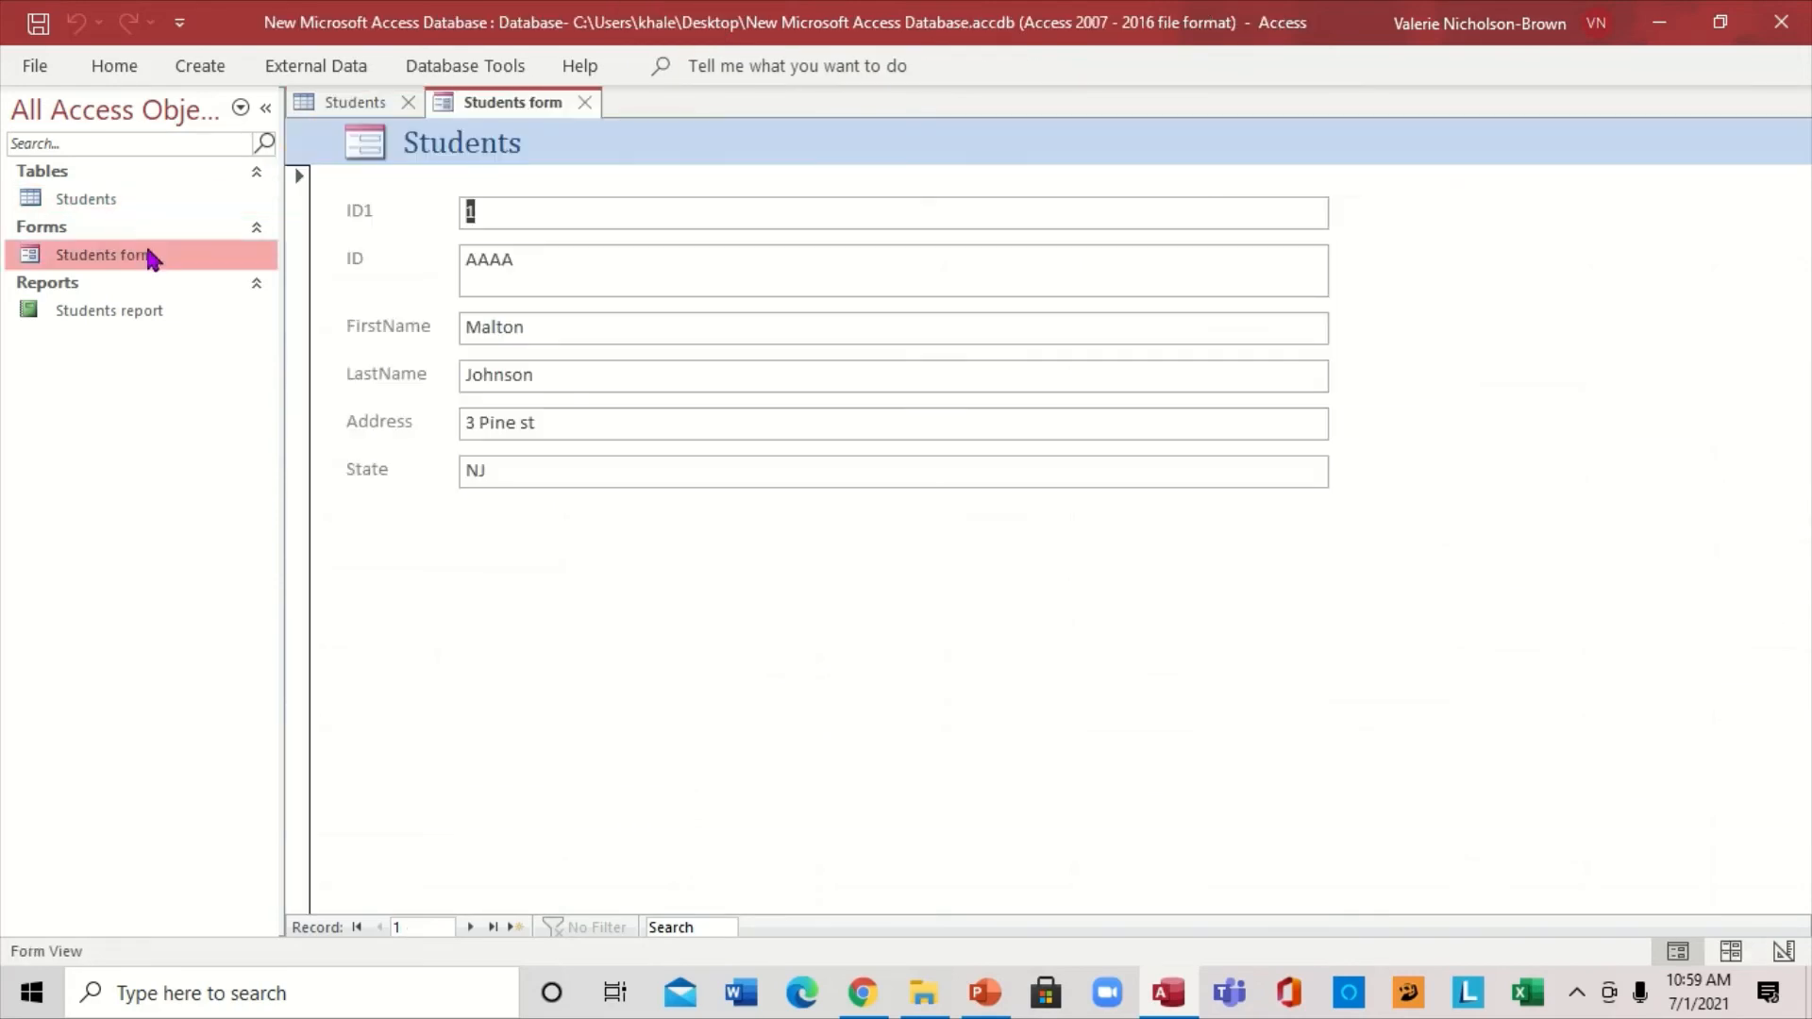
double_click(127, 313)
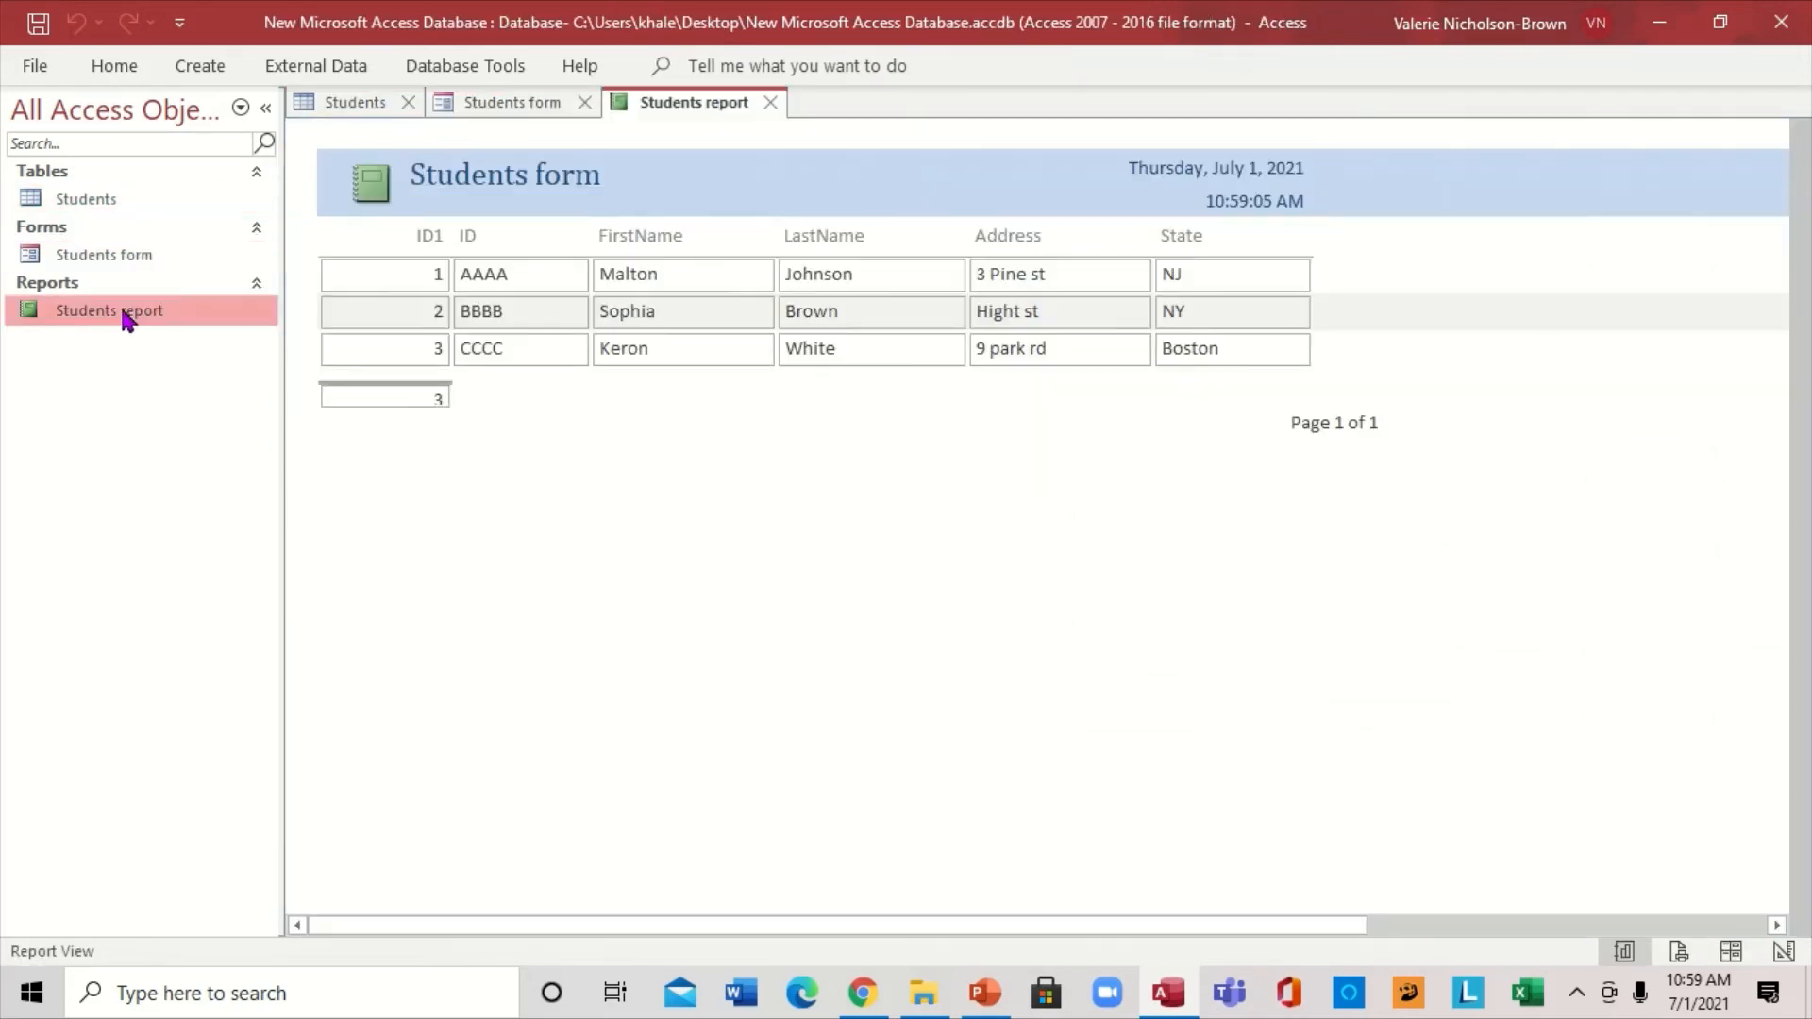
double_click(123, 255)
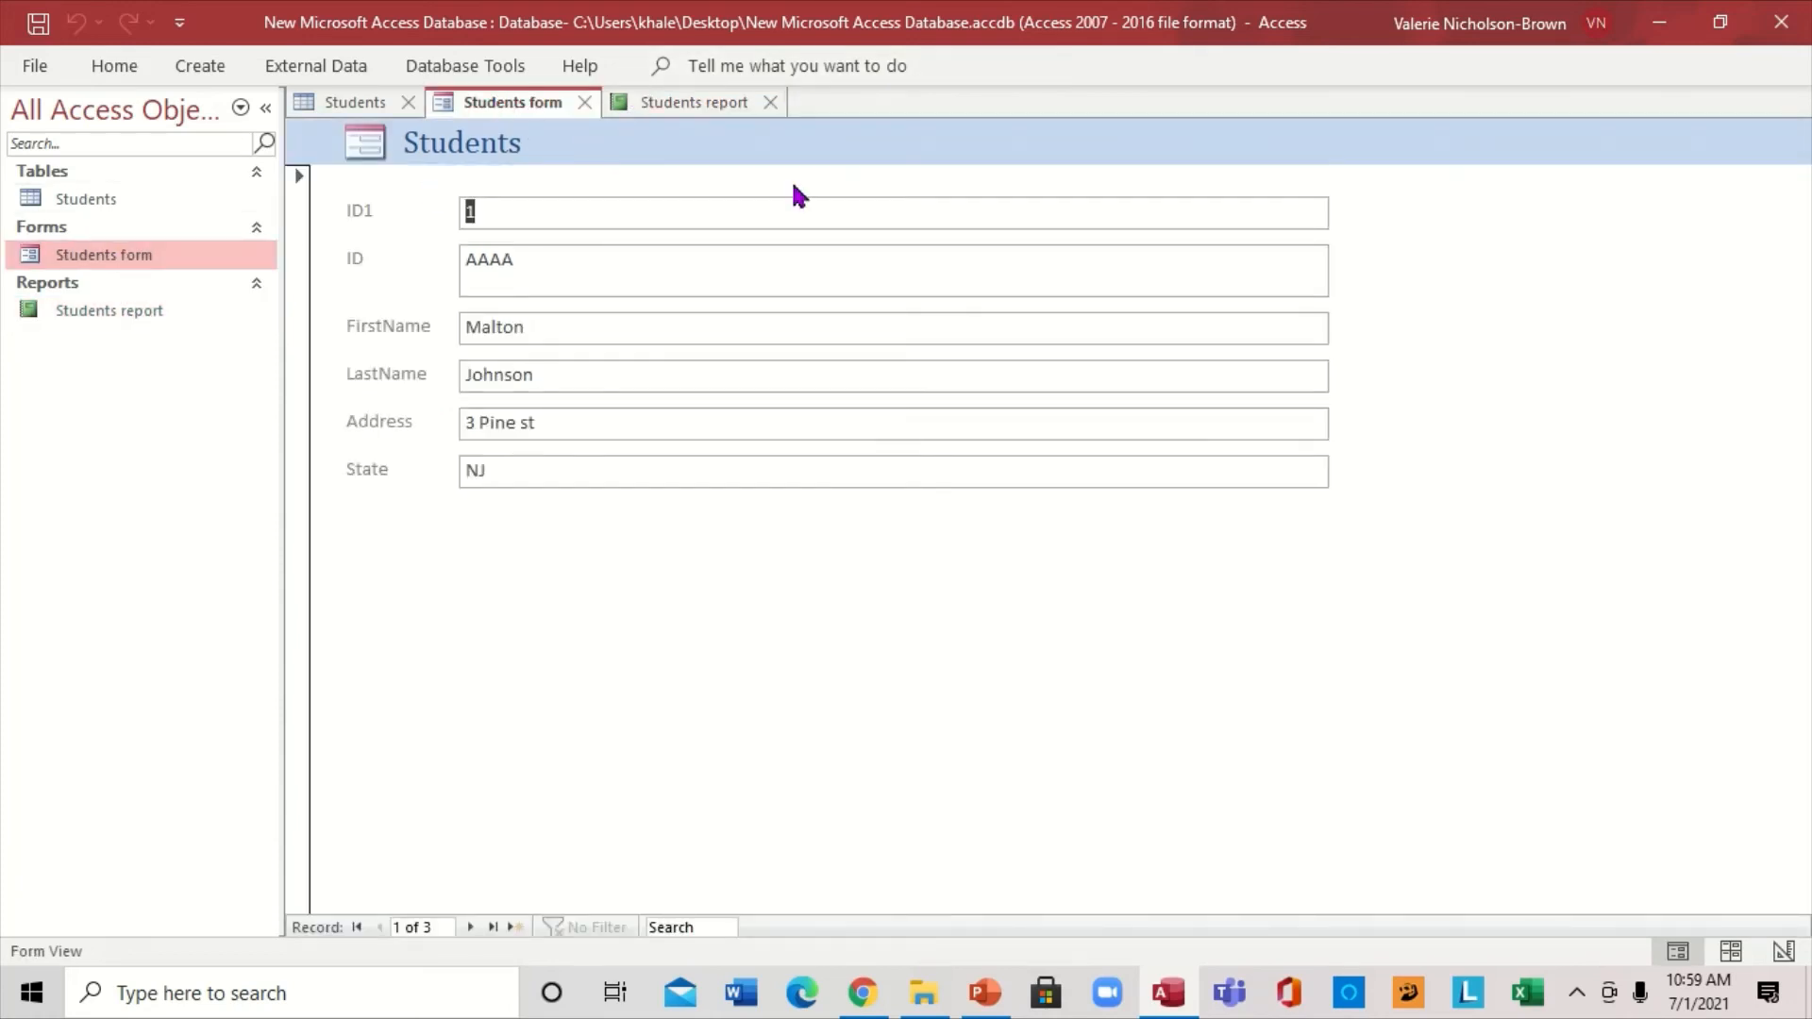
left_click(768, 102)
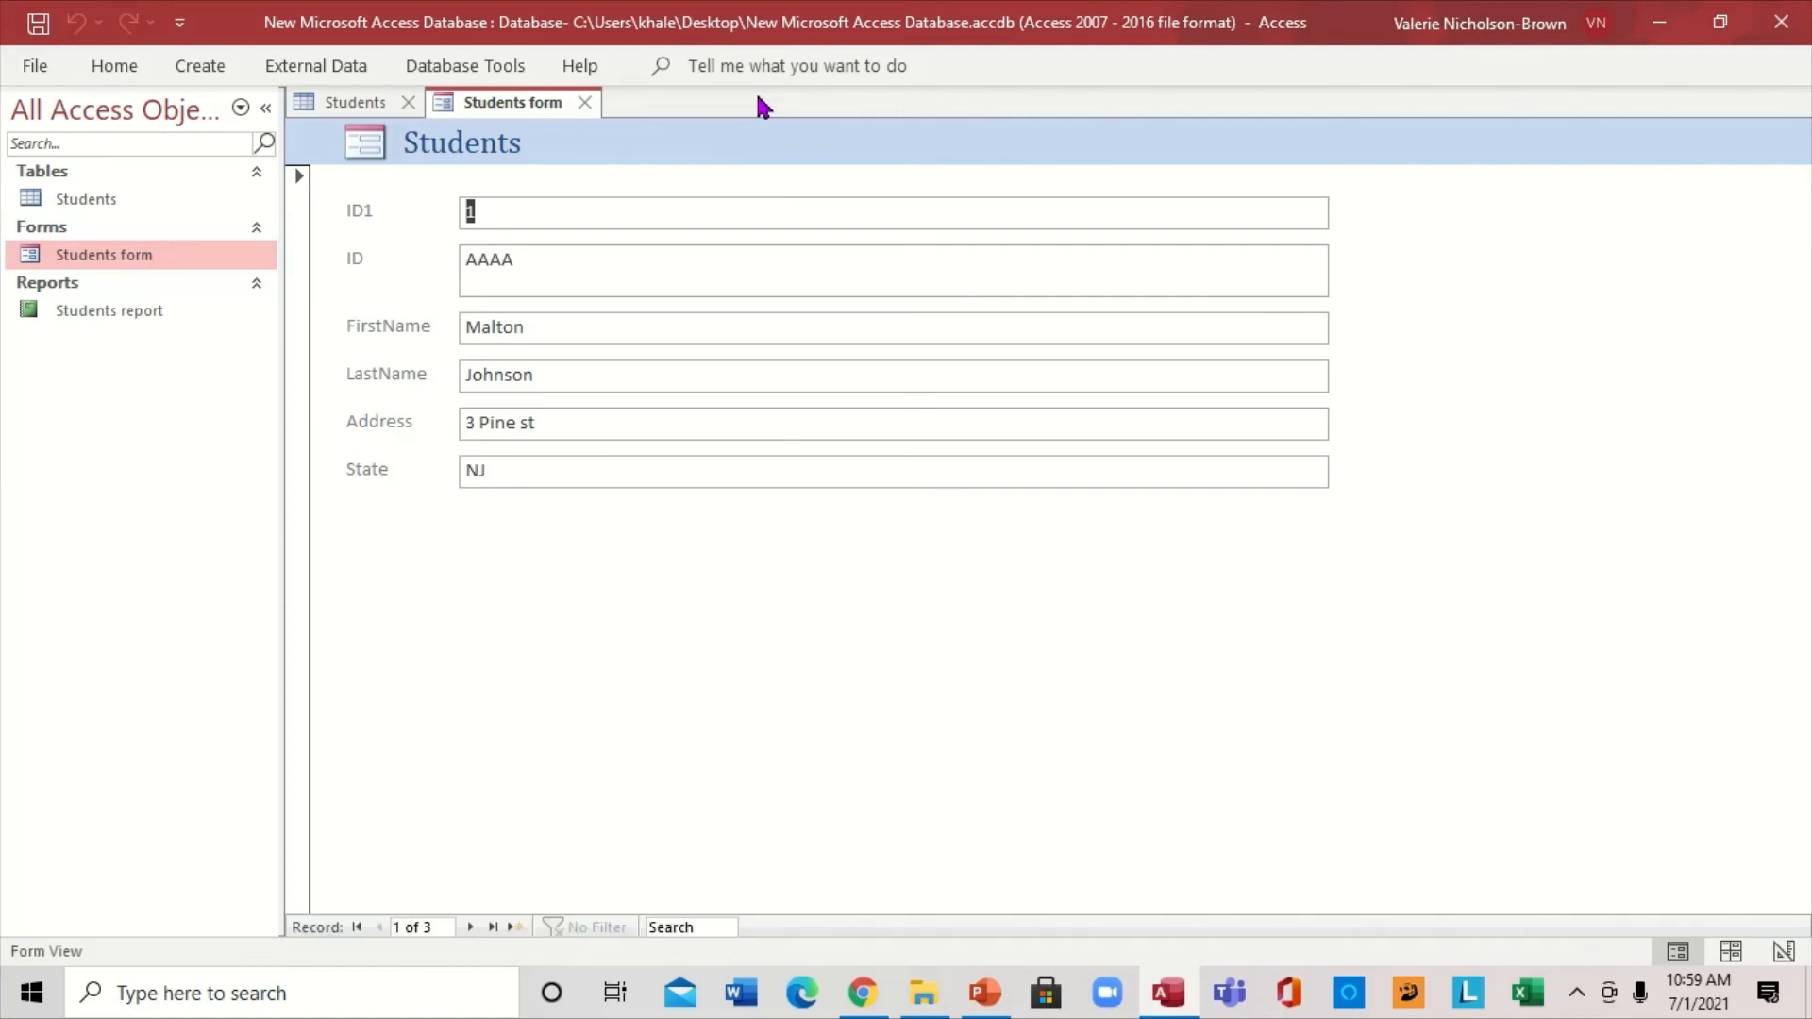
left_click(586, 103)
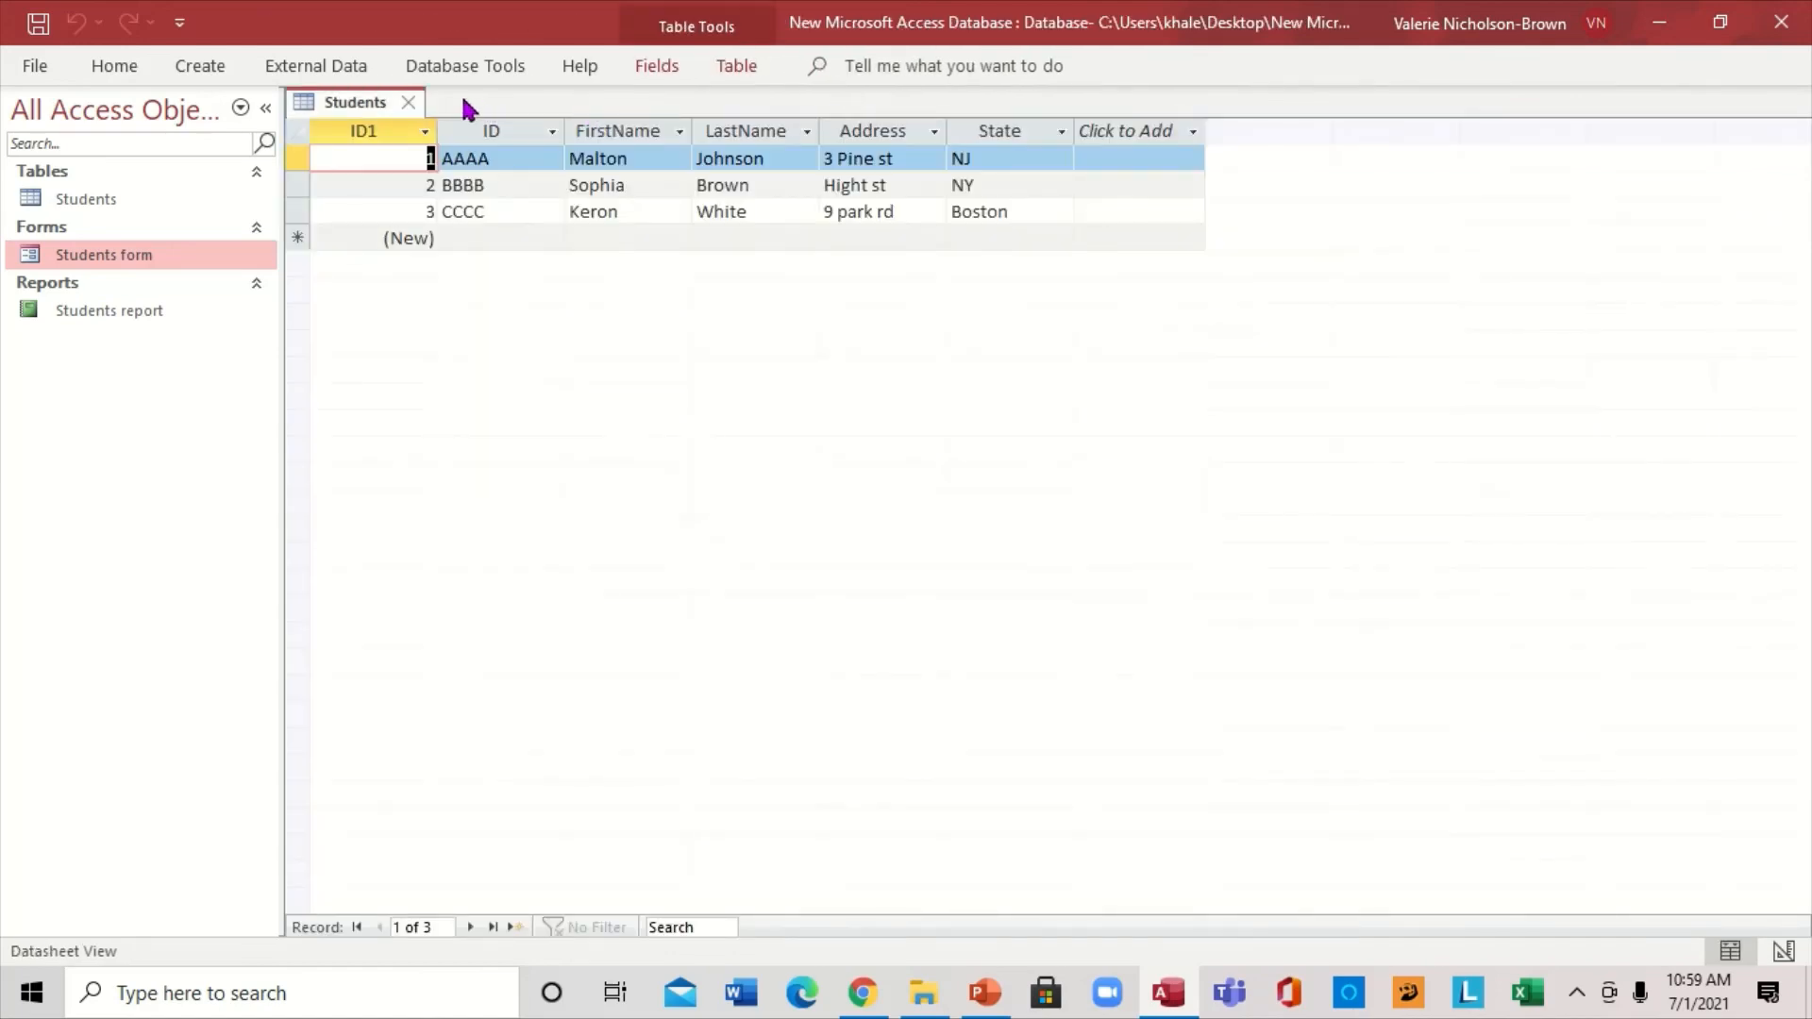
left_click(409, 102)
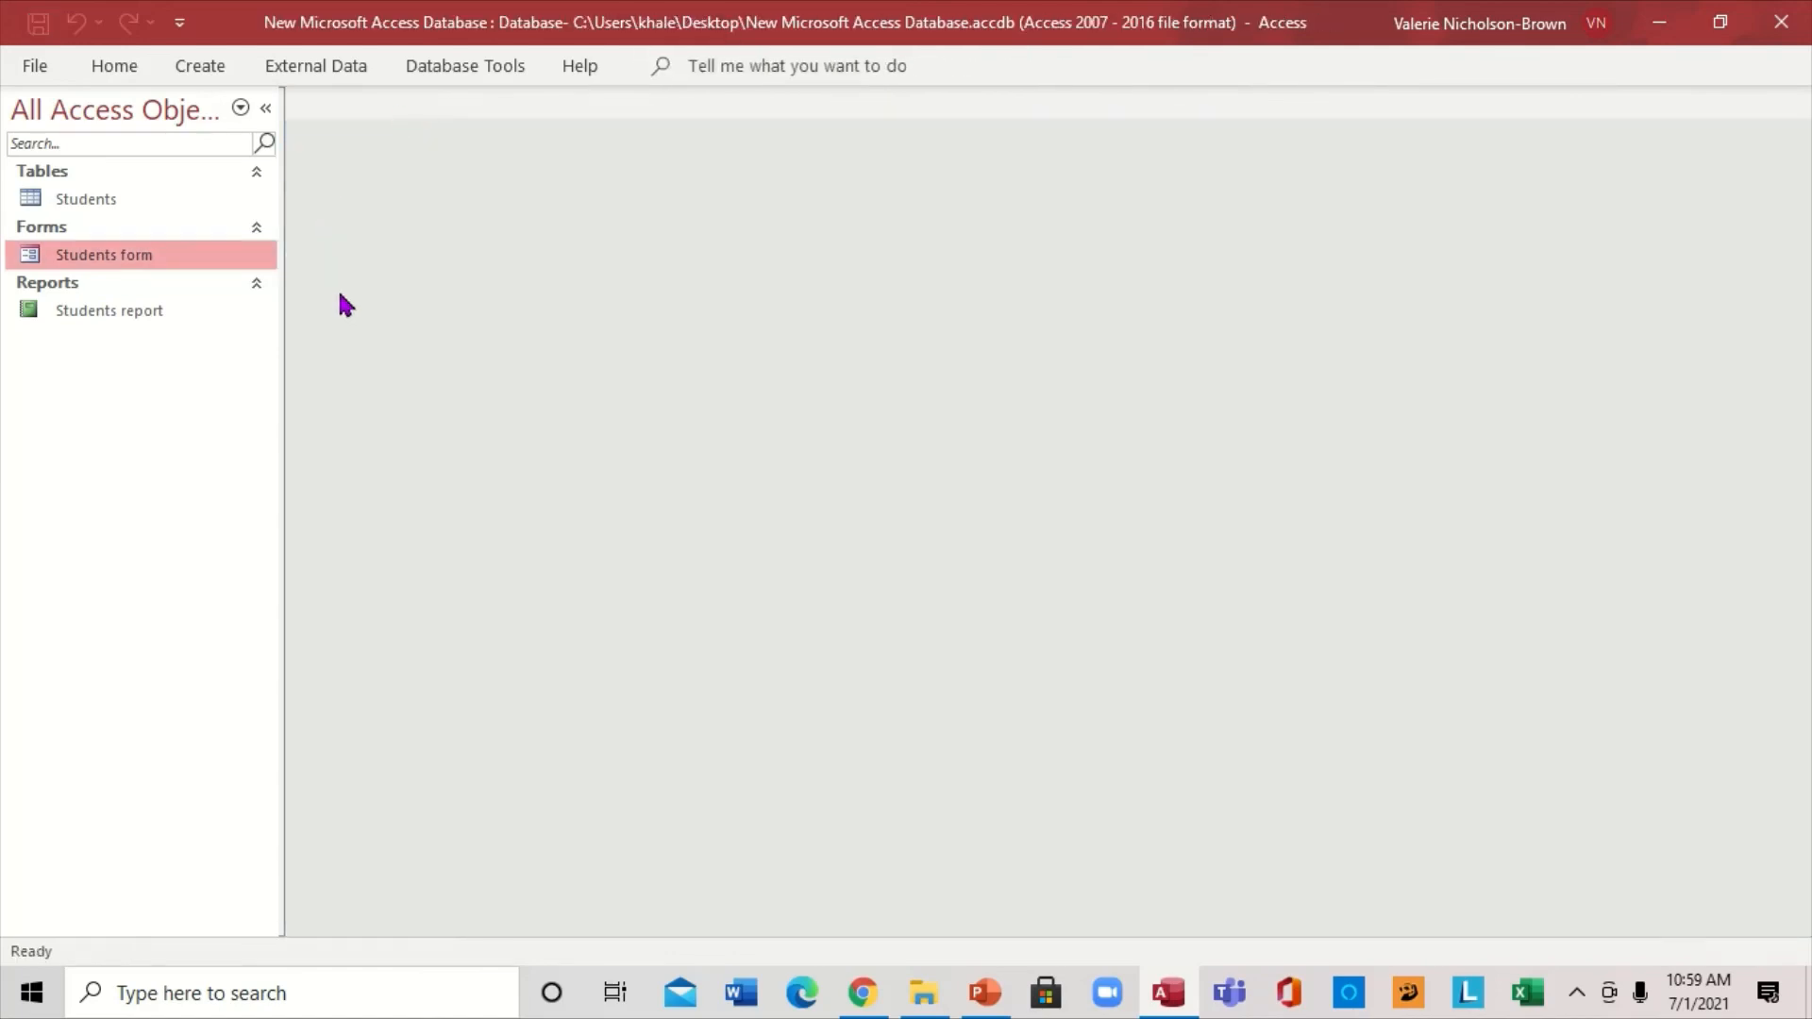